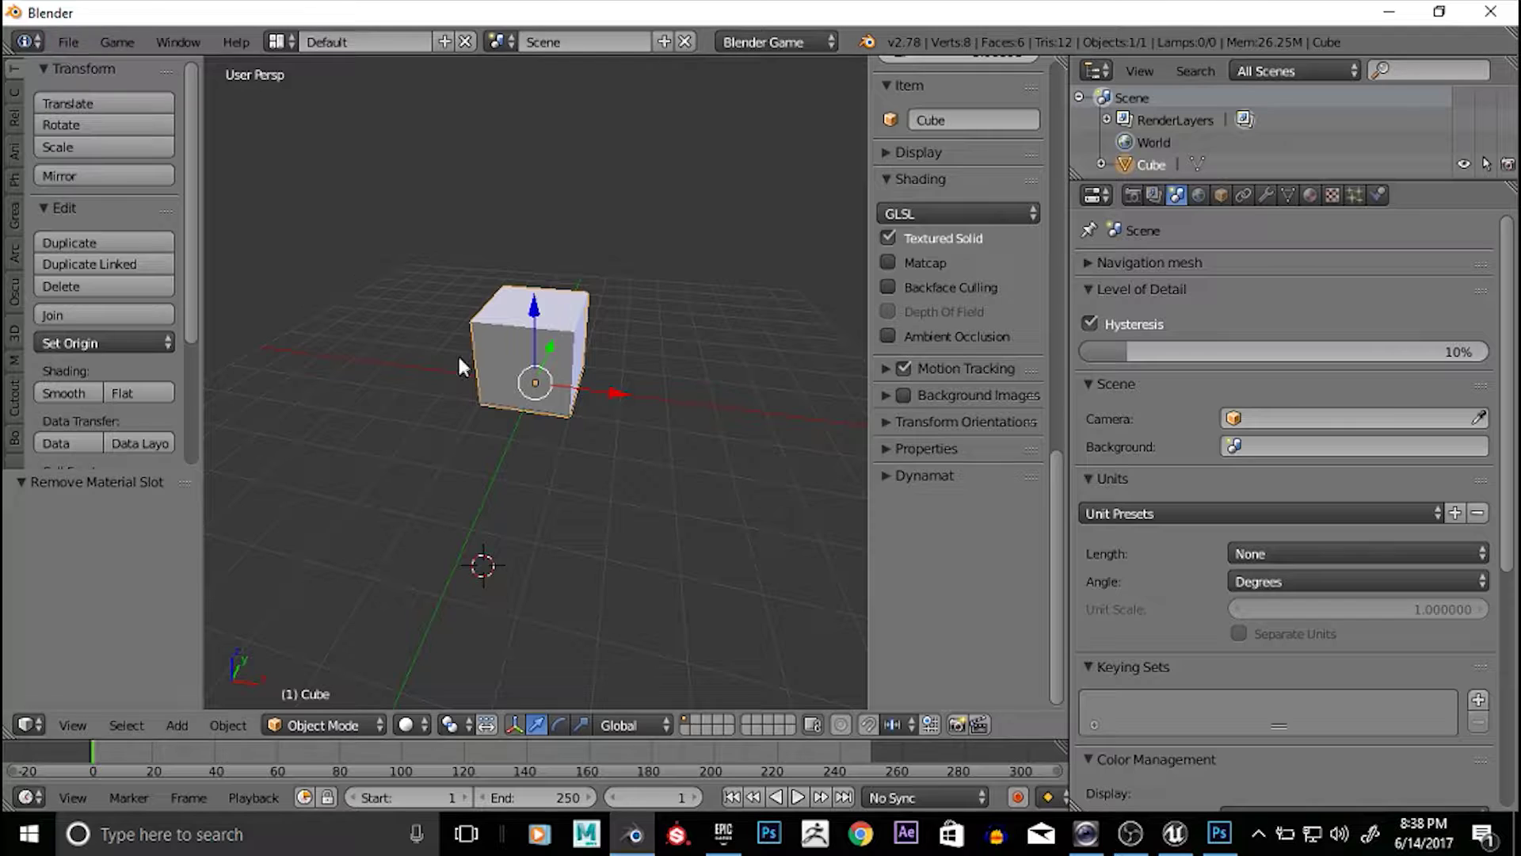
Delete the existing cube and add a new cube mesh to the scene
key("x")
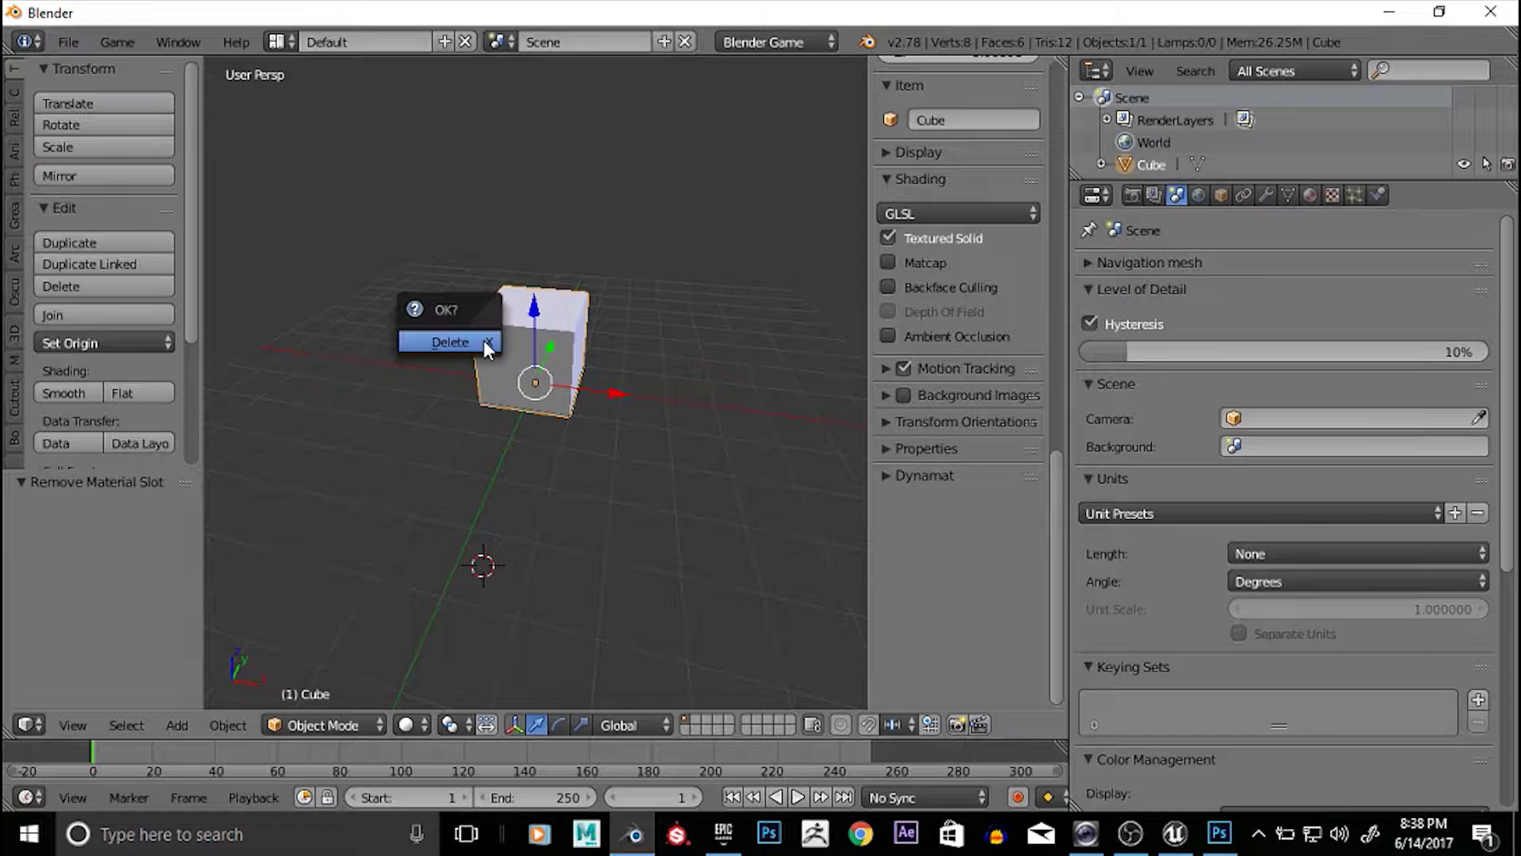
left_click(483, 342)
key("shift+a")
mouse_move(485, 342)
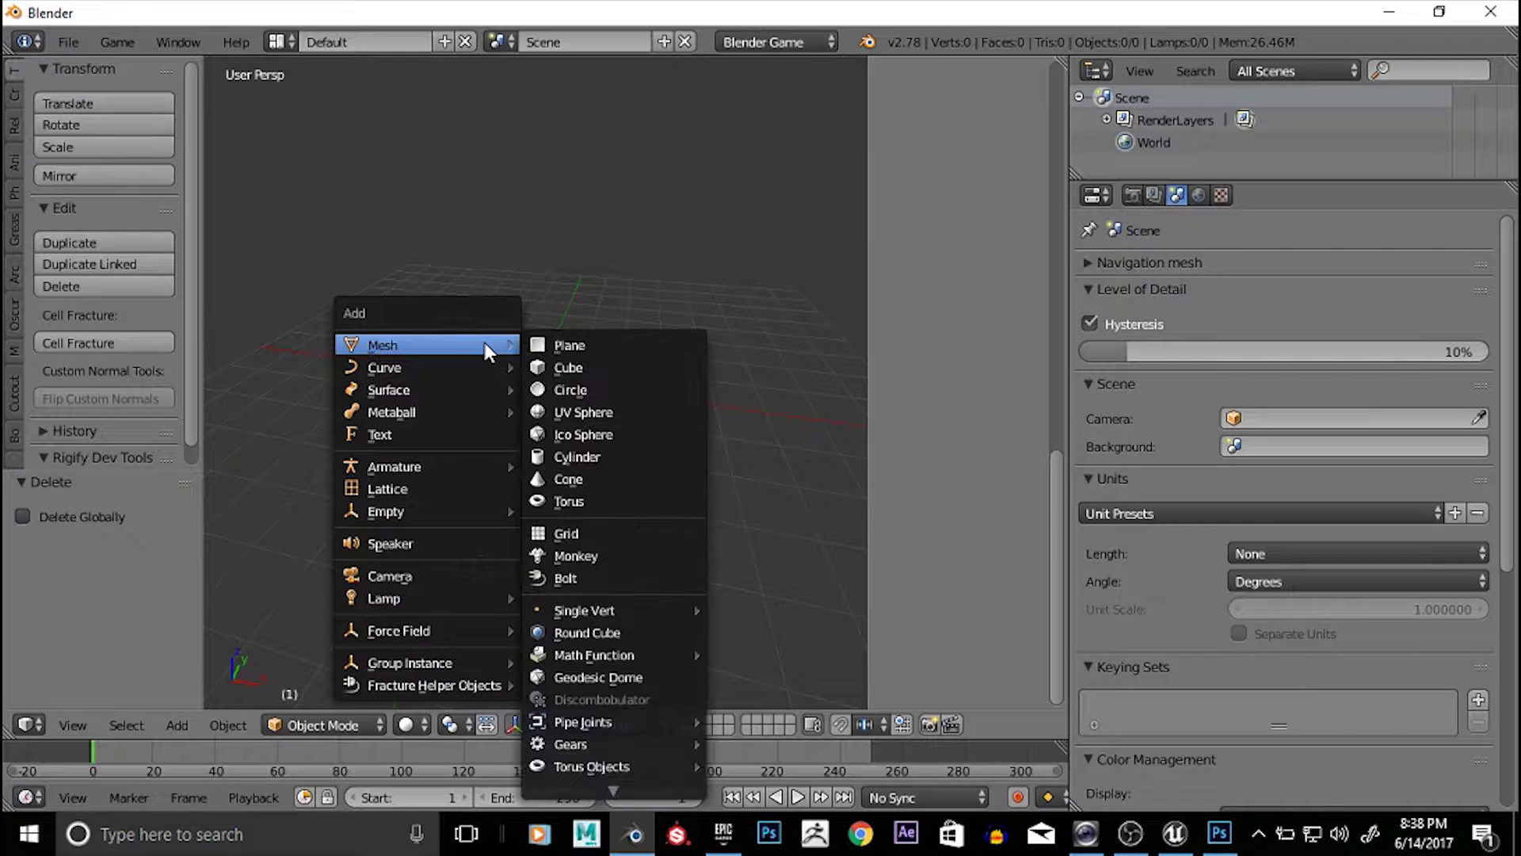
left_click(569, 362)
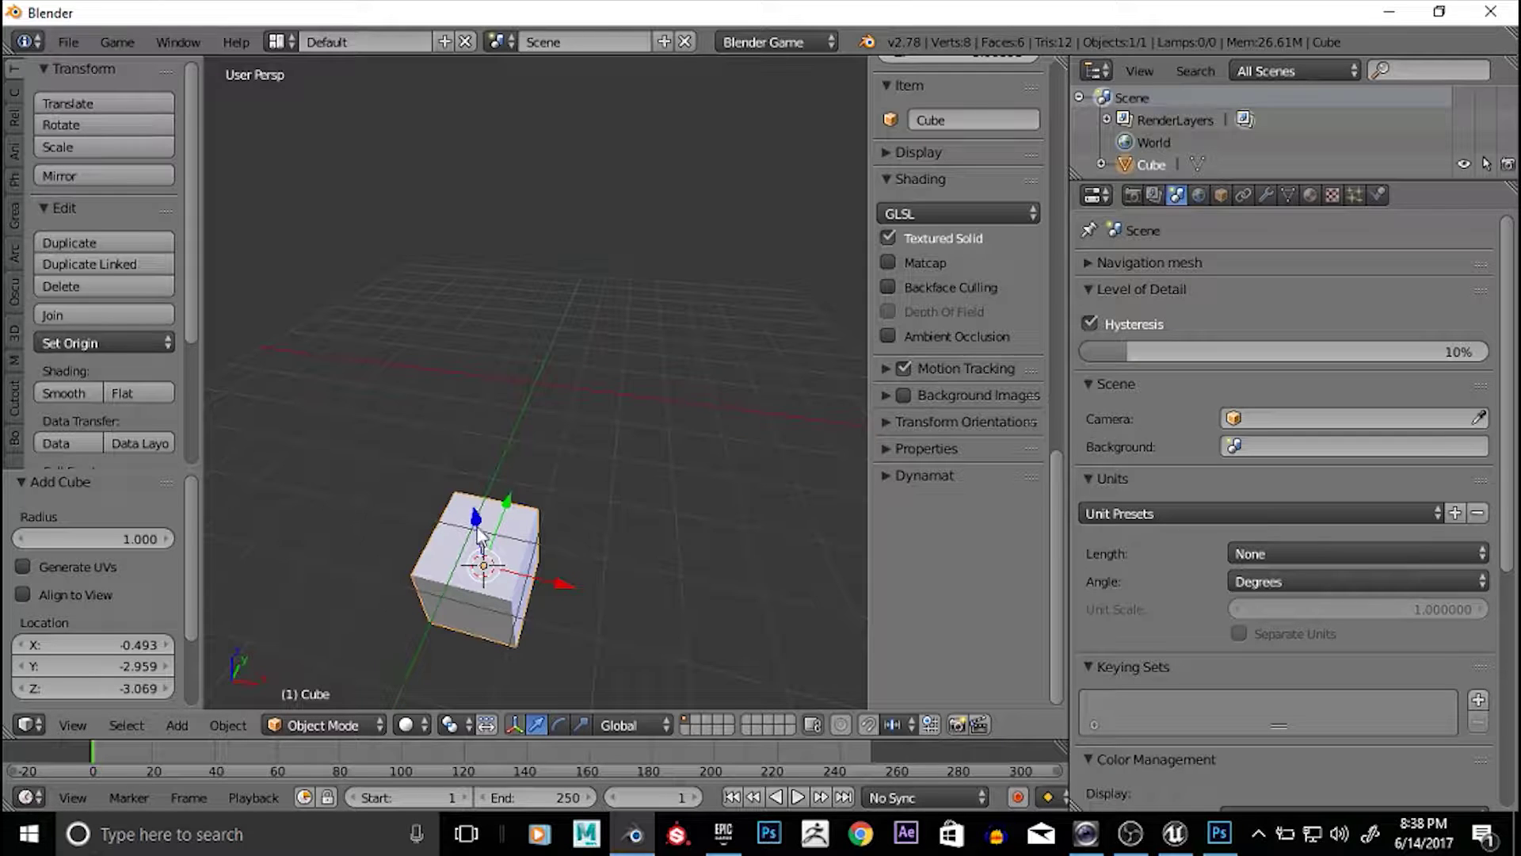
Snap the 3D cursor to the scene center and snap the new cube to the cursor
key("shift+s")
left_click(526, 395)
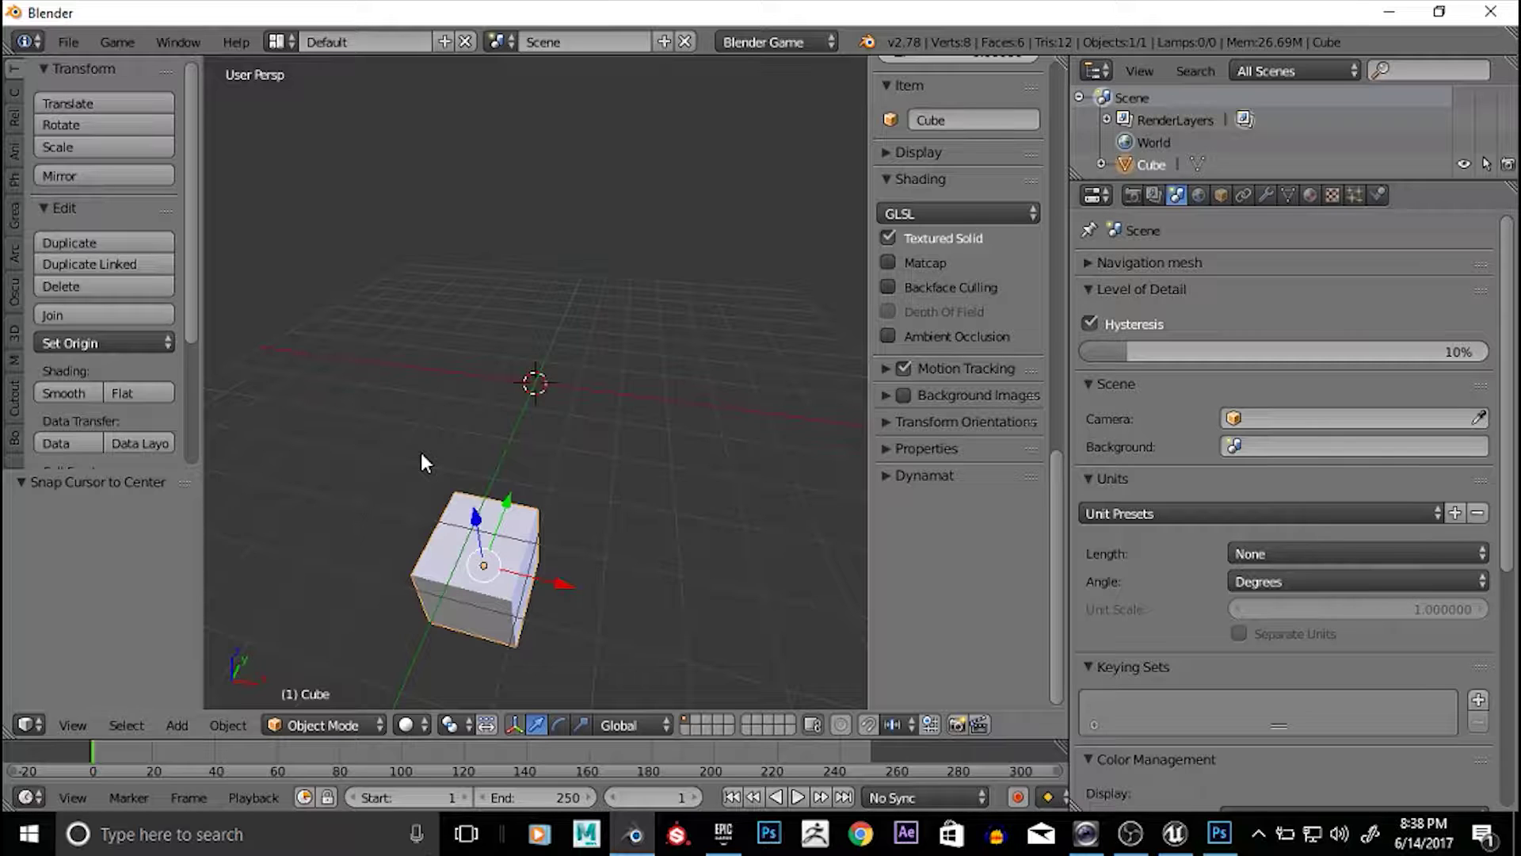
key("shift+s")
left_click(401, 354)
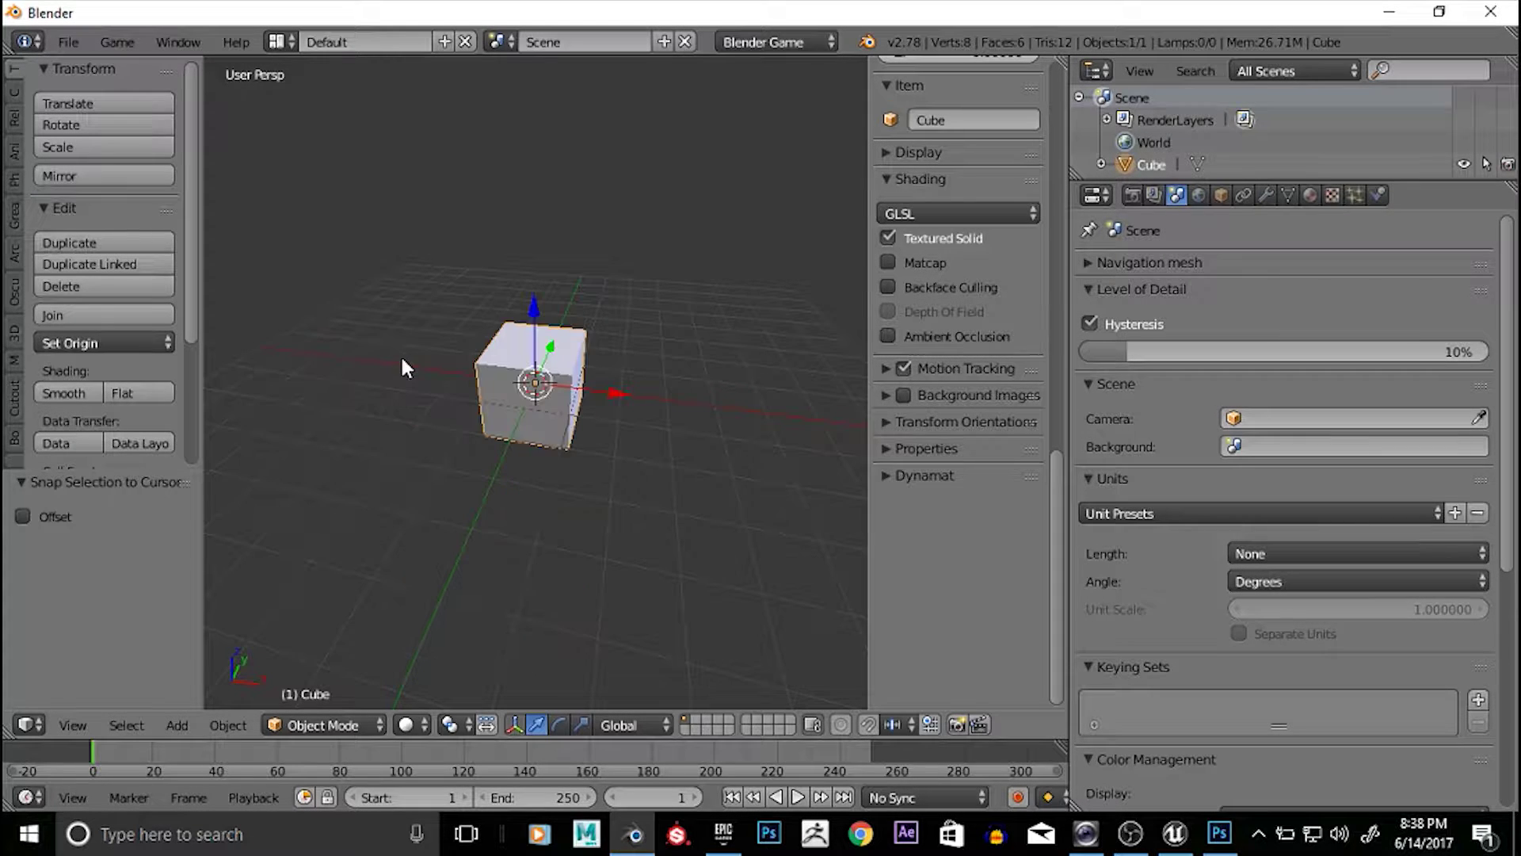
Raise the cube about 1.085 units along the Z axis
left_click_drag(532, 318, 523, 279)
middle_click_drag(606, 435, 556, 431)
scroll(600, 392, "up", 4)
scroll(568, 405, "down", 5)
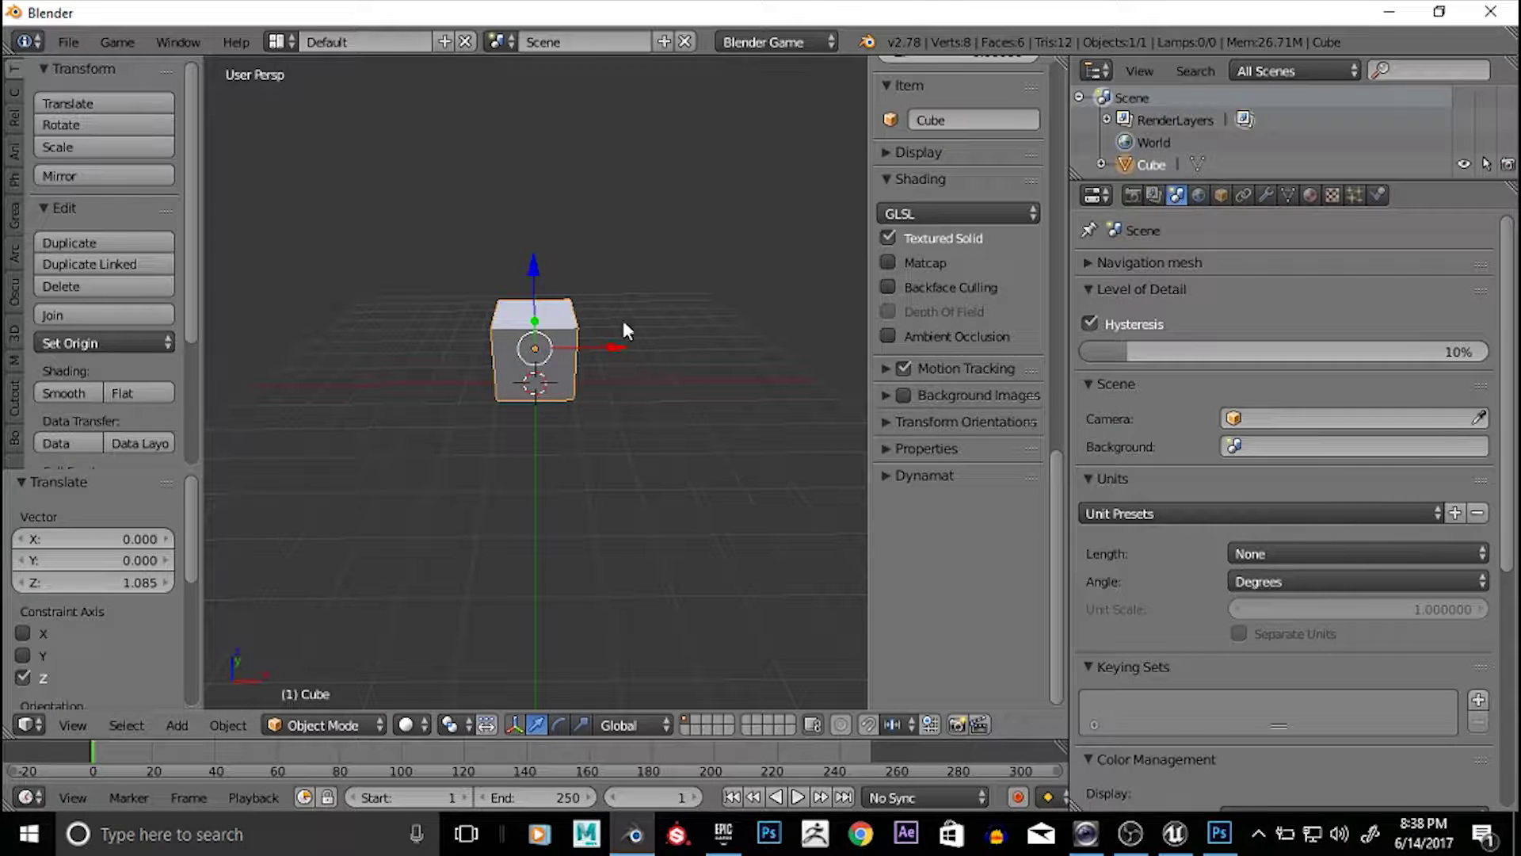
Place the 3D cursor in the empty space beside the cube and snap it back to the scene center
left_click(57, 46)
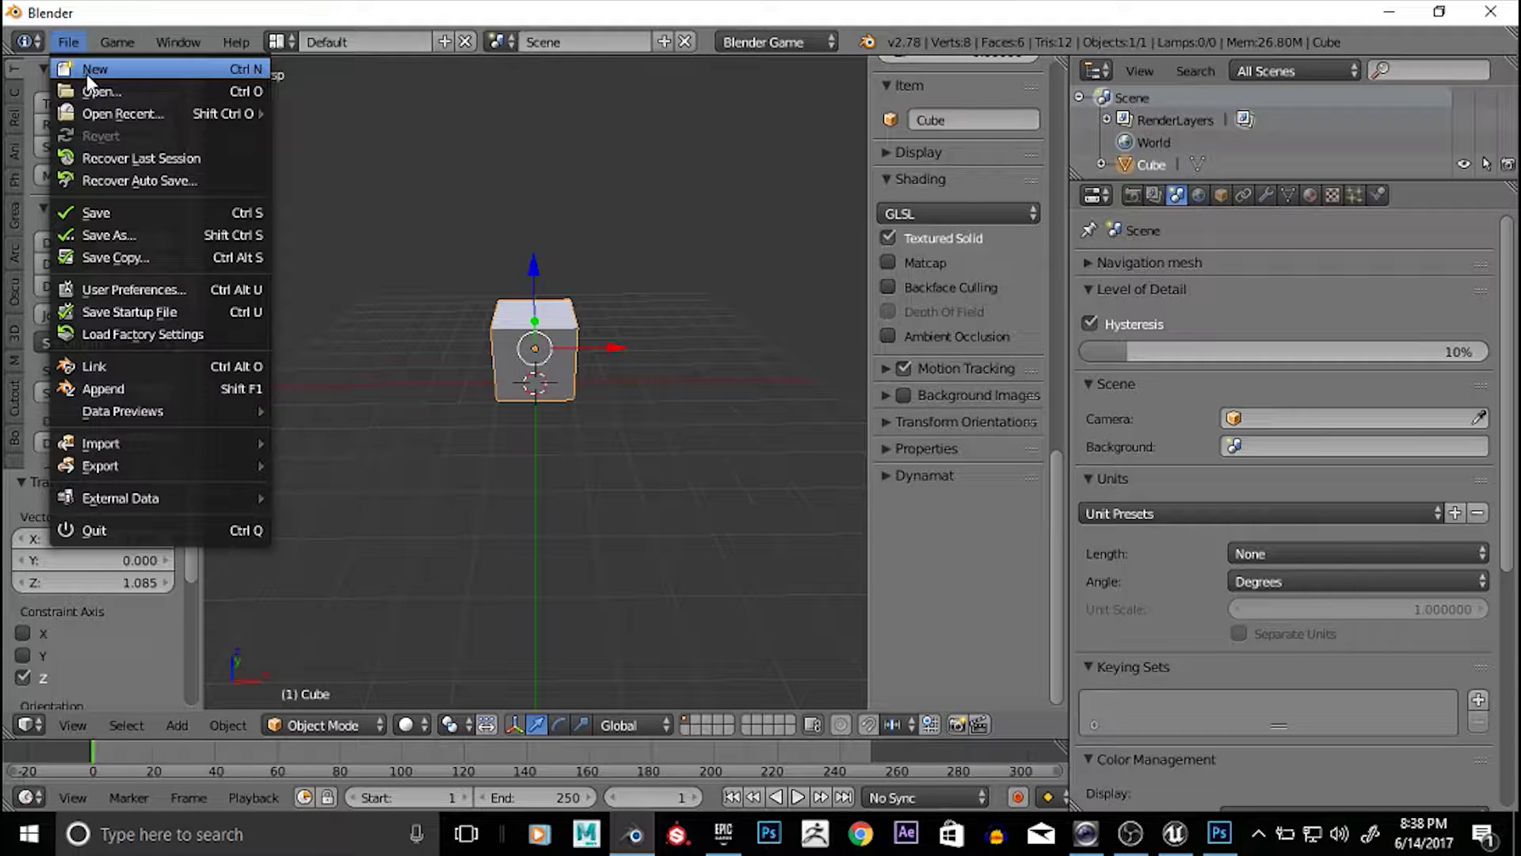
left_click(341, 244)
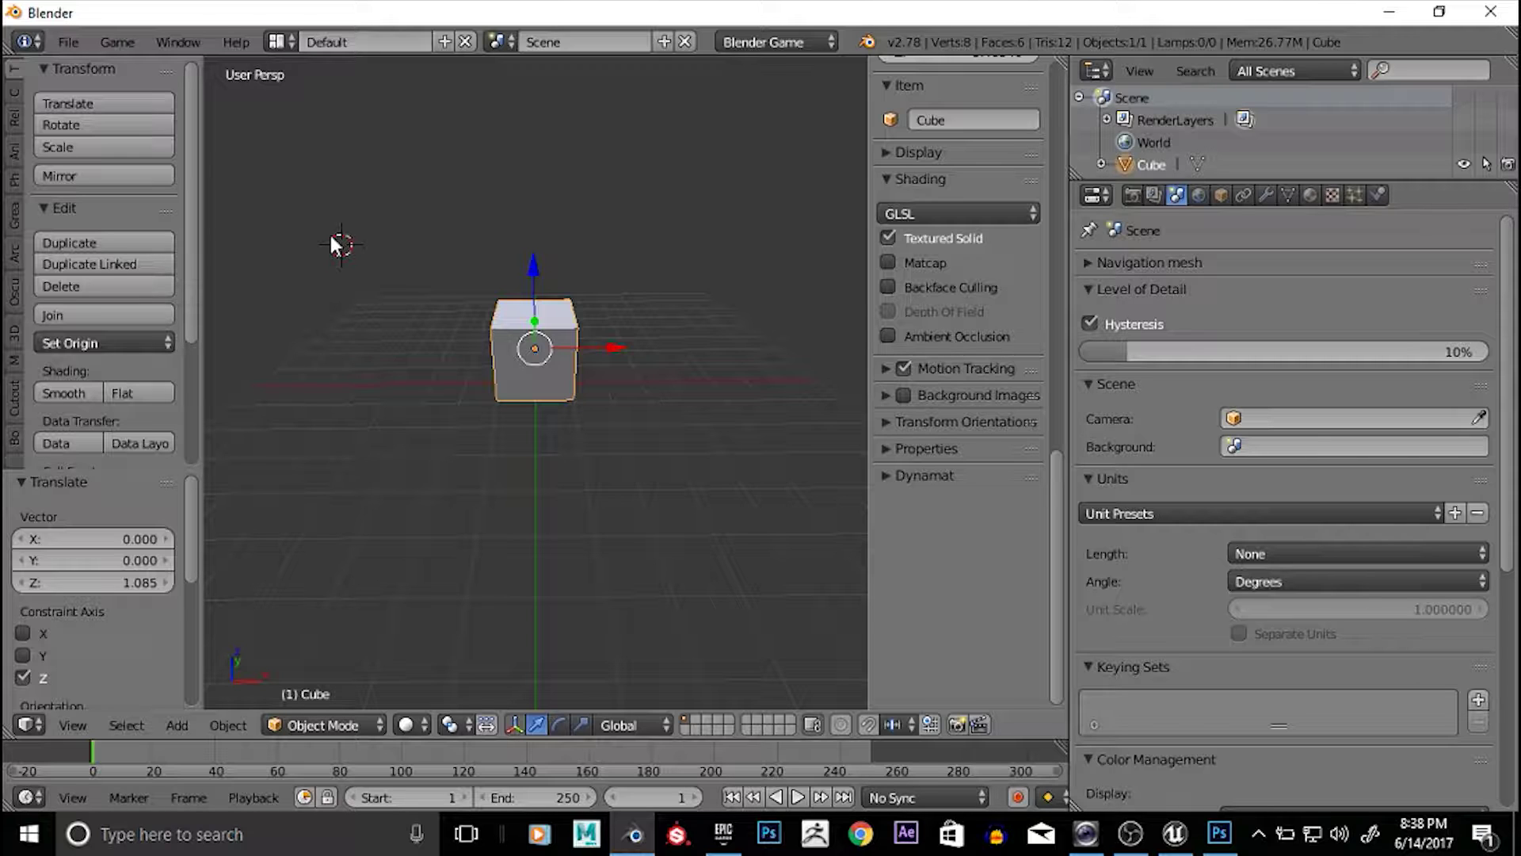
scroll(468, 428, "up", 2)
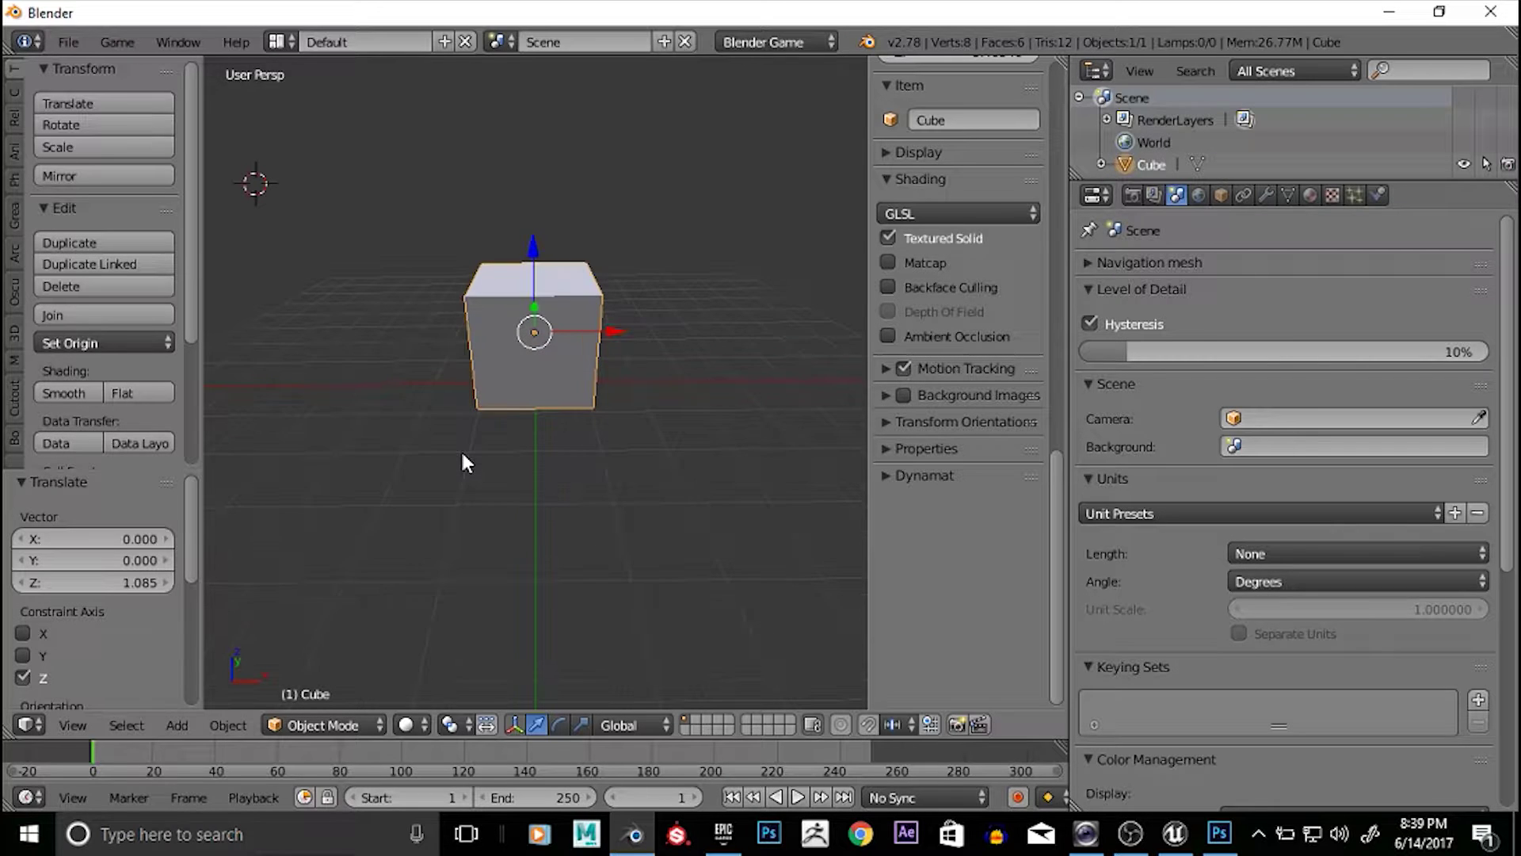
key("shift+s")
left_click(420, 555)
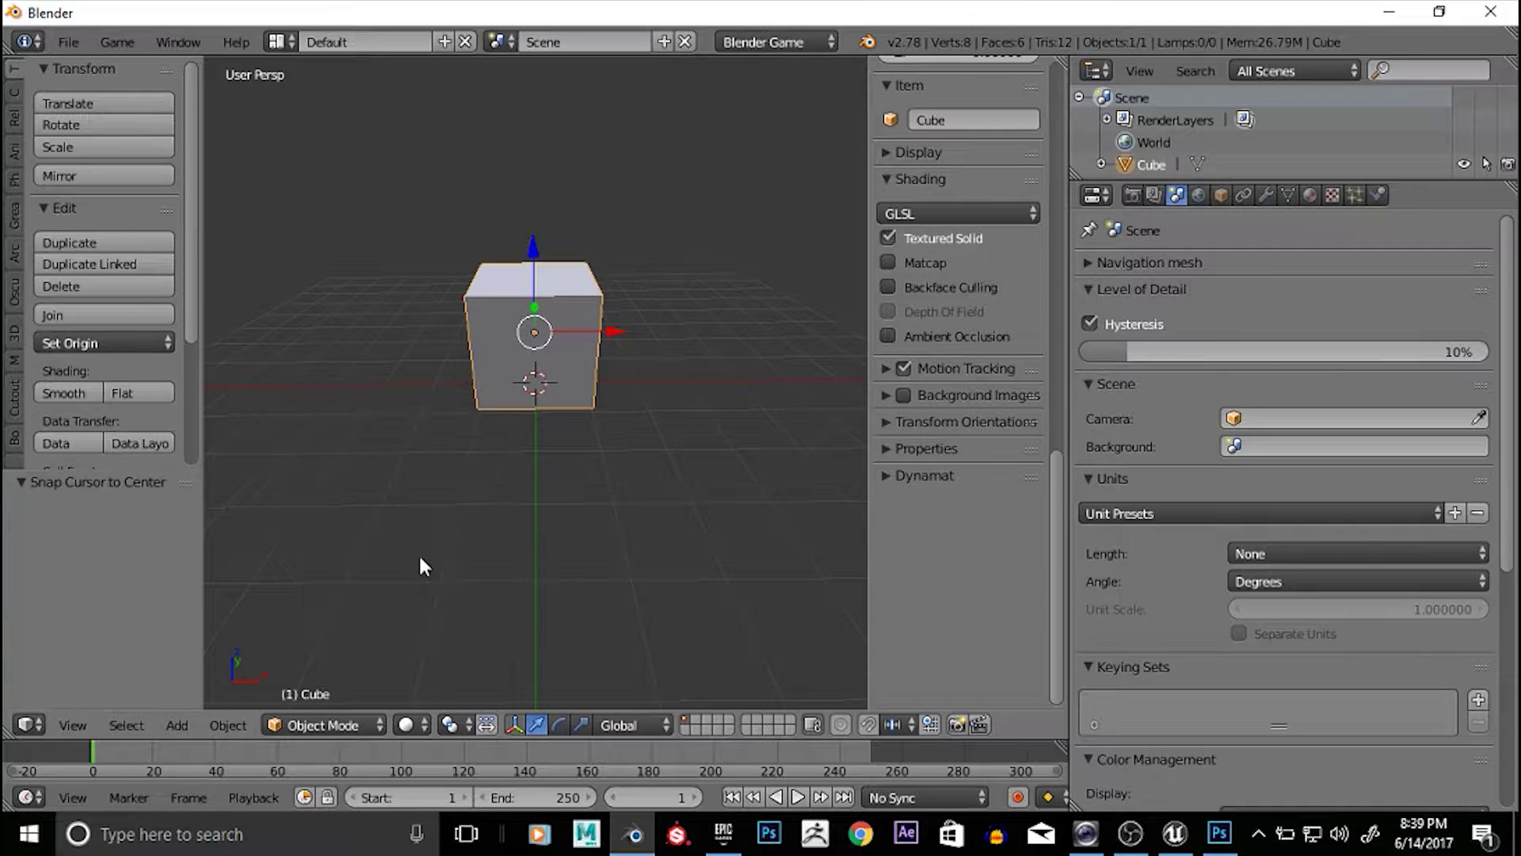
Start an FBX export of the cube scene
mouse_move(577, 435)
middle_mouse_down()
mouse_move(482, 423)
mouse_move(537, 414)
mouse_move(468, 398)
mouse_move(559, 363)
mouse_move(595, 418)
middle_mouse_up()
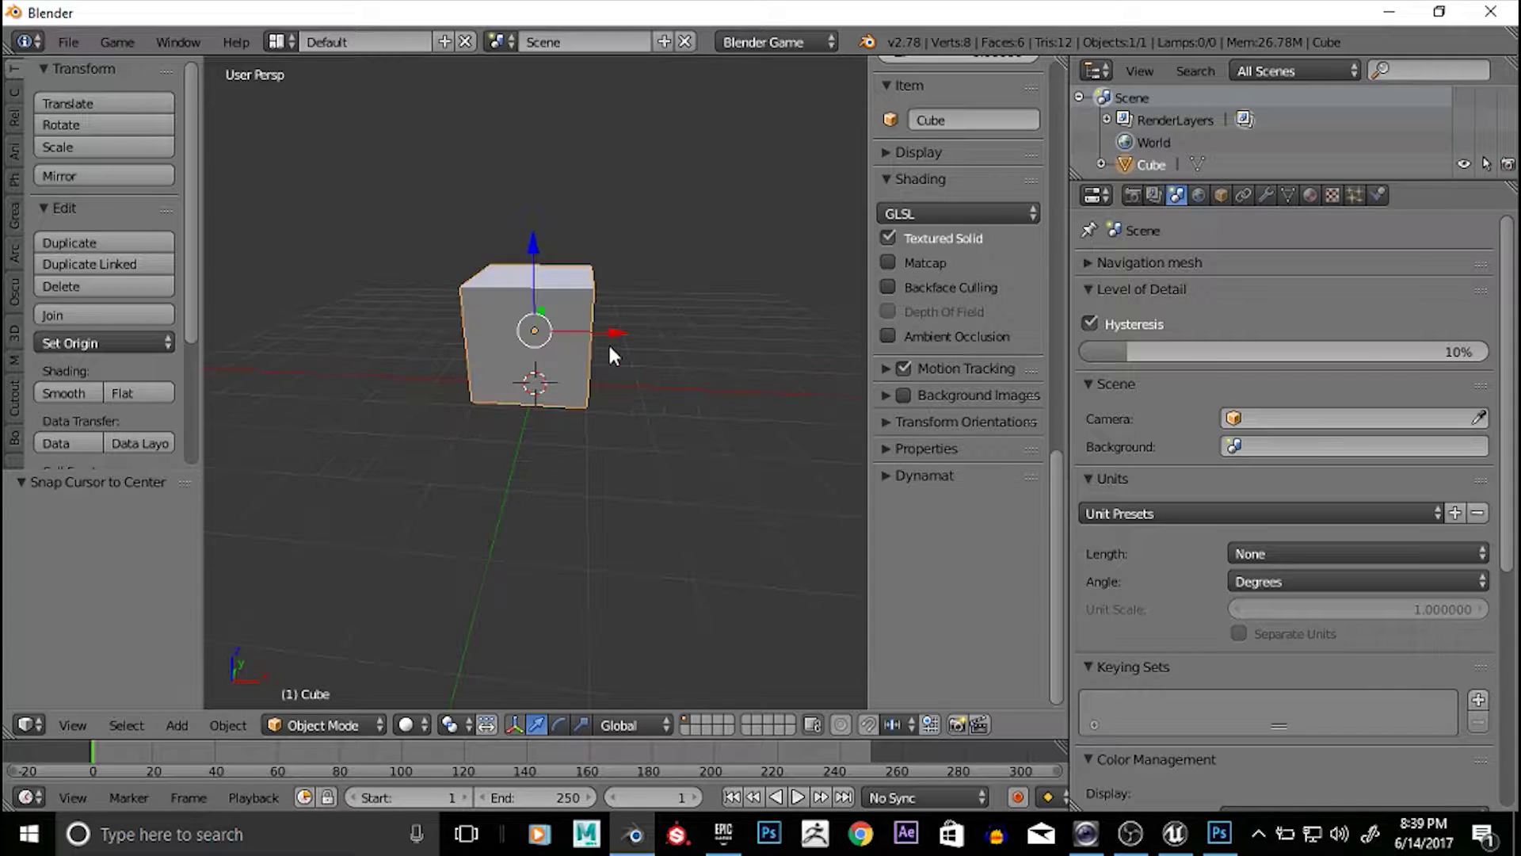
scroll(588, 340, "down", 5)
scroll(568, 345, "up", 3)
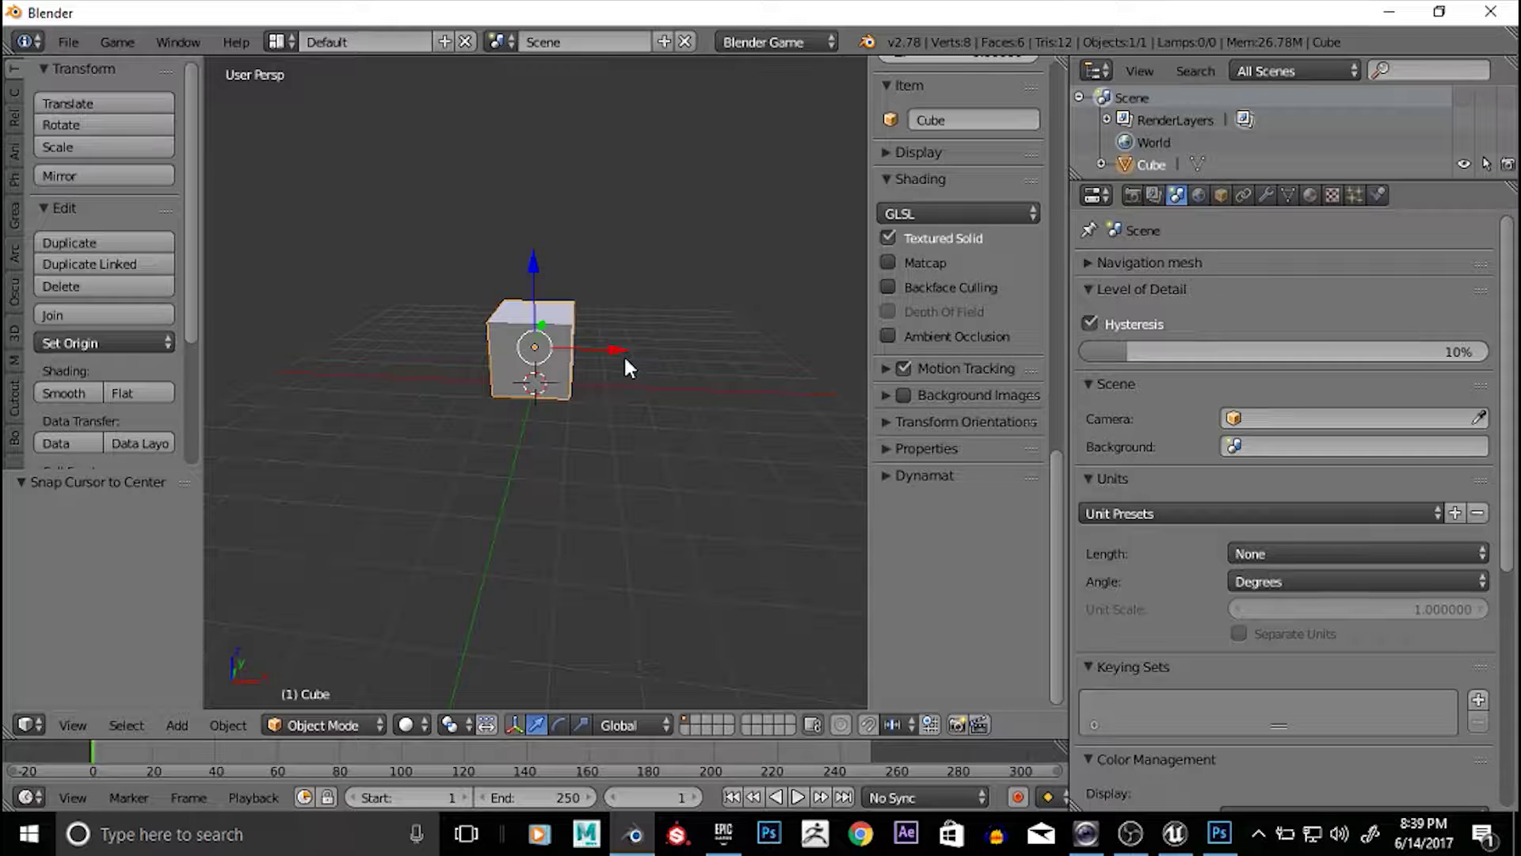
left_click(68, 44)
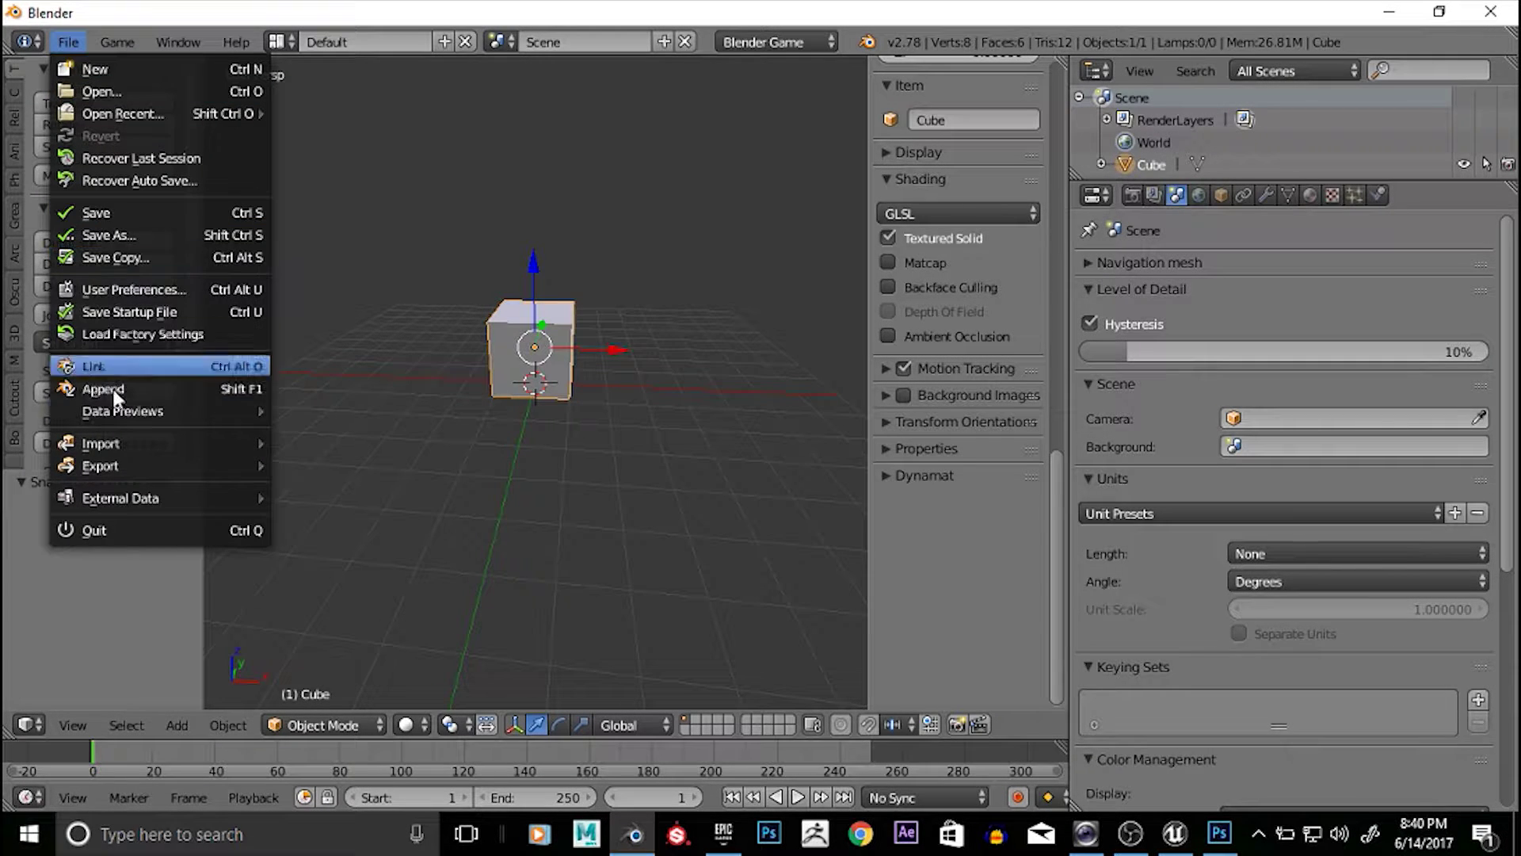
mouse_move(129, 465)
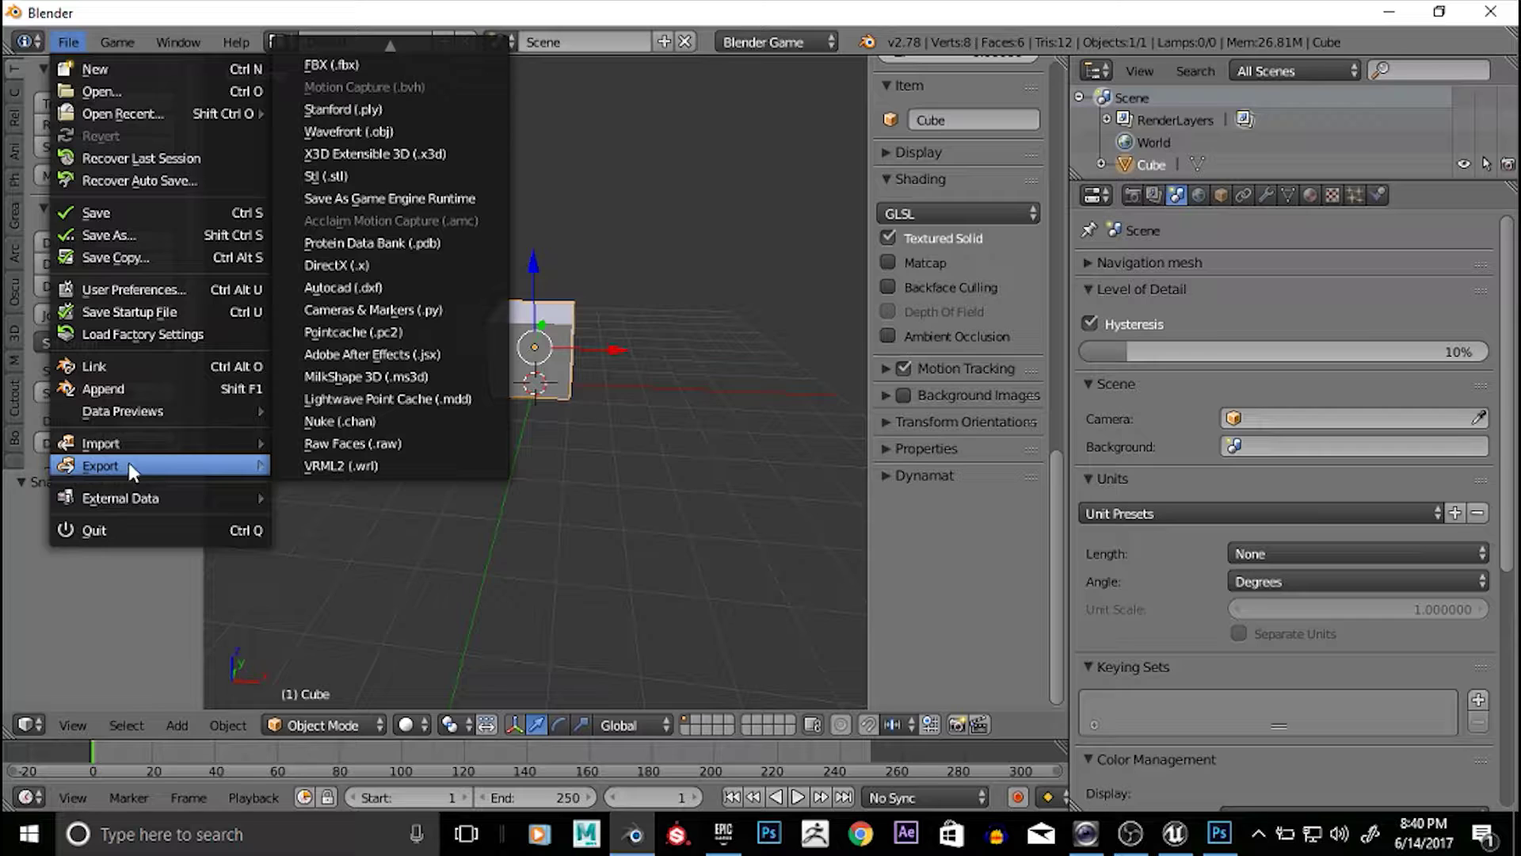
left_click(338, 64)
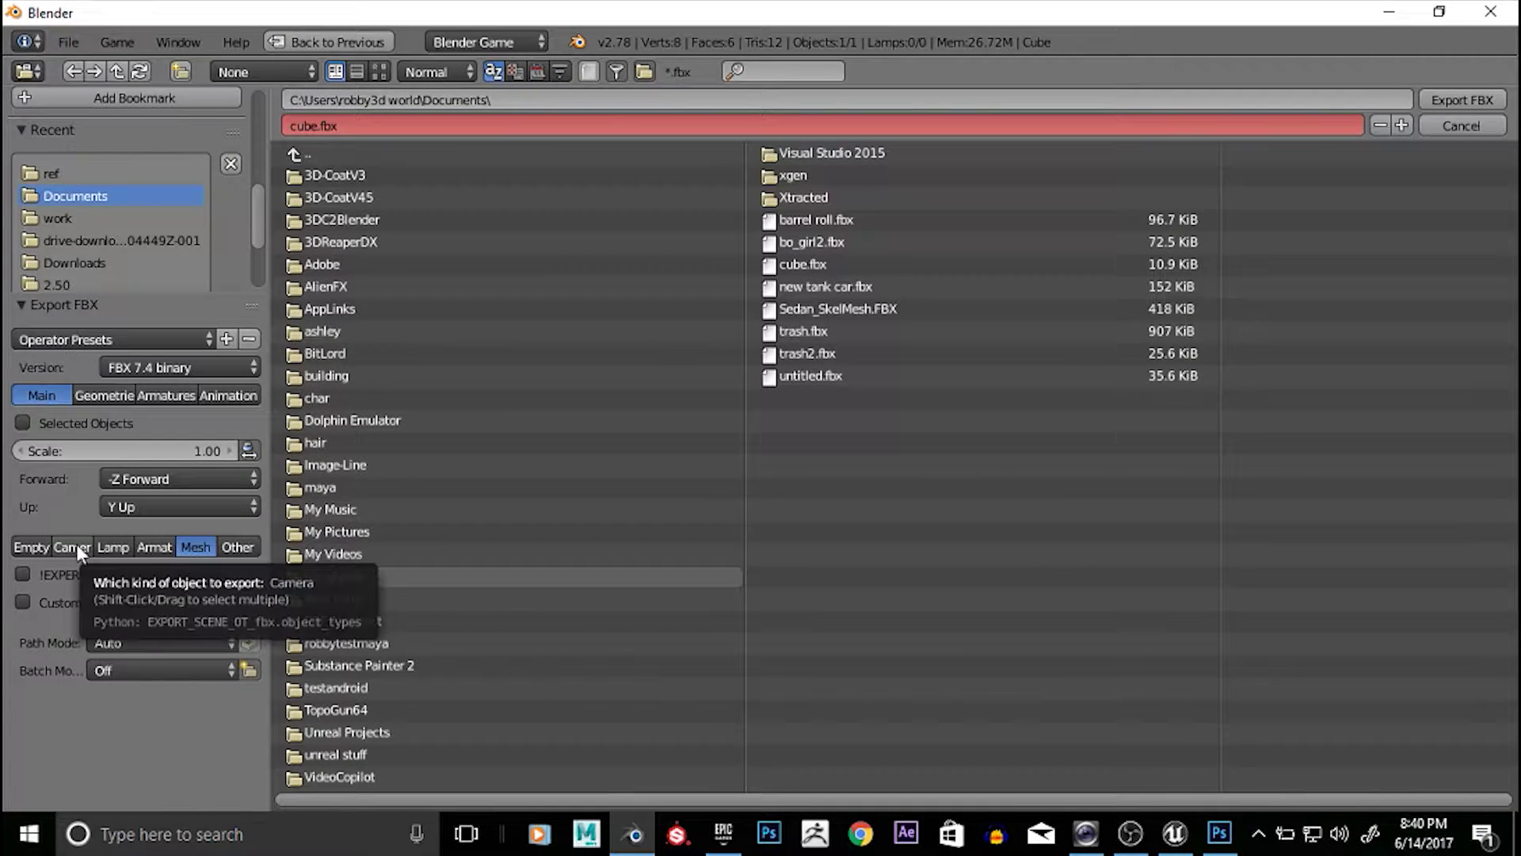
Include all object types in the FBX export and turn off Apply Modifiers in the geometry settings
left_click(44, 543)
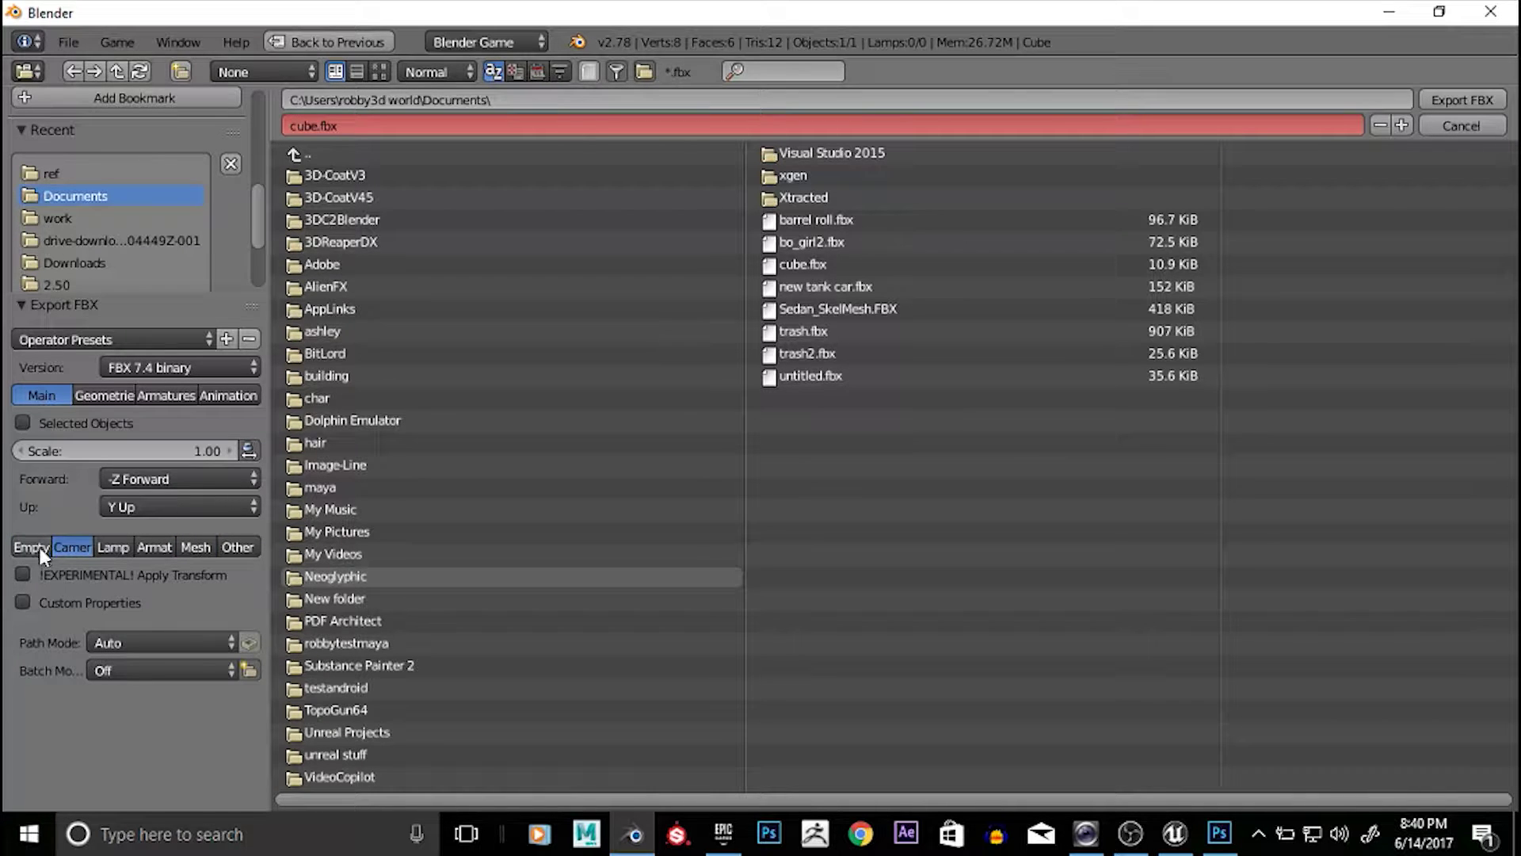
left_click(73, 552, "shift")
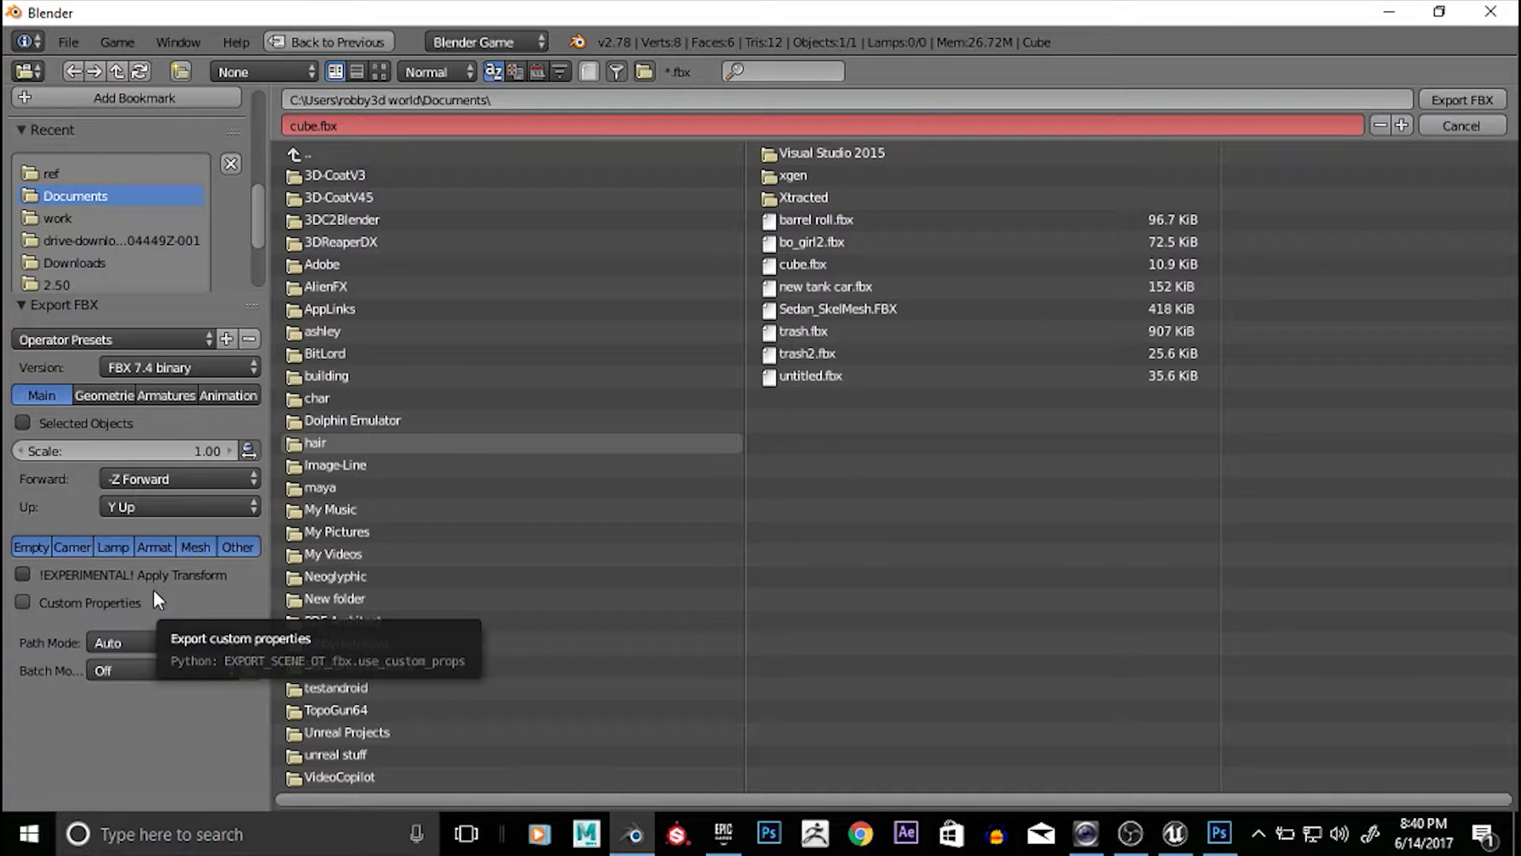
left_click(100, 393)
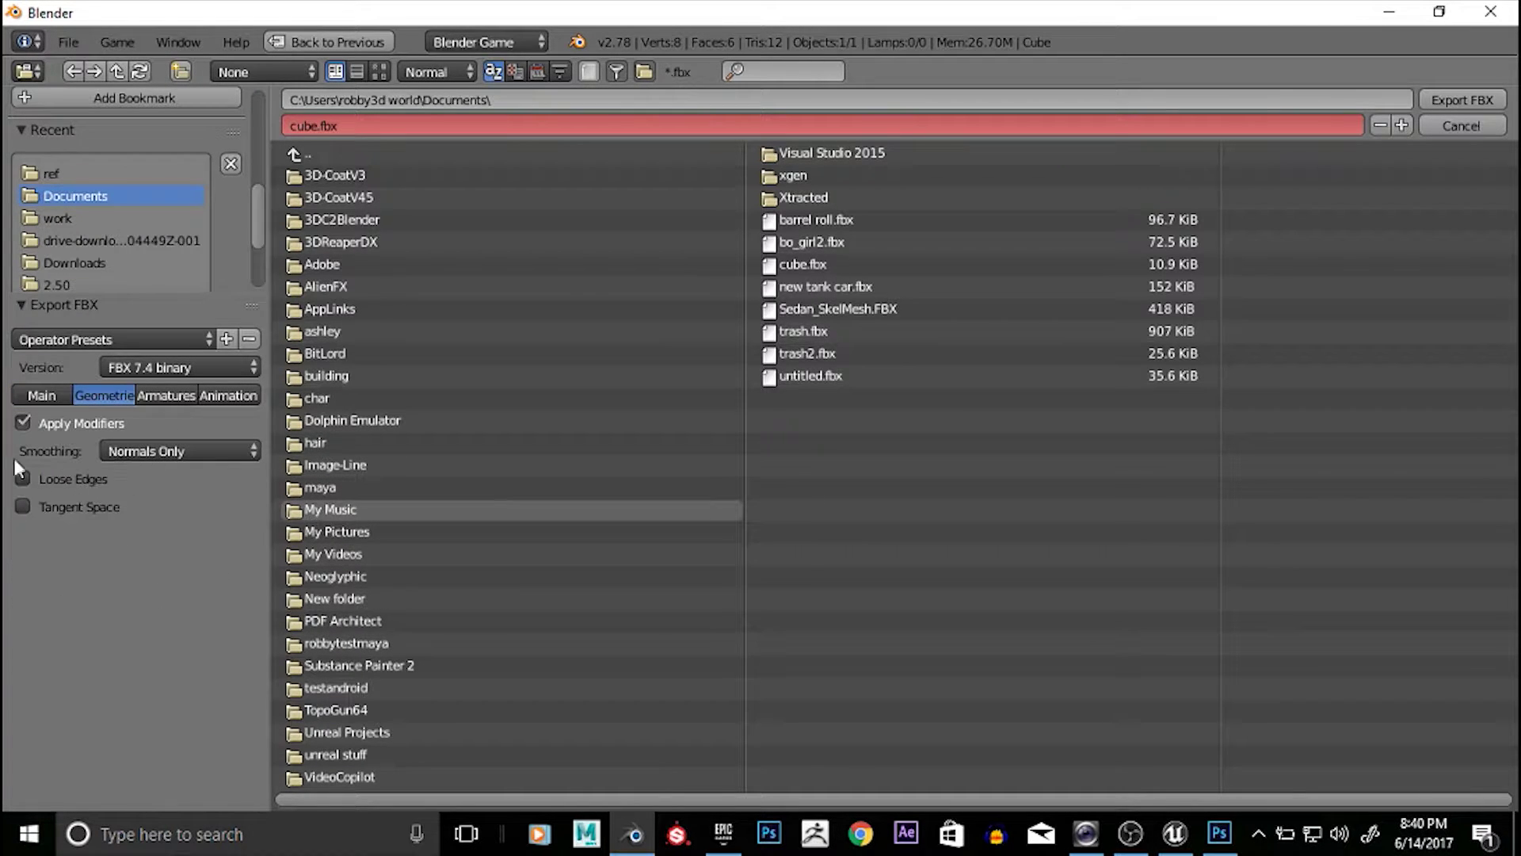
left_click(32, 422)
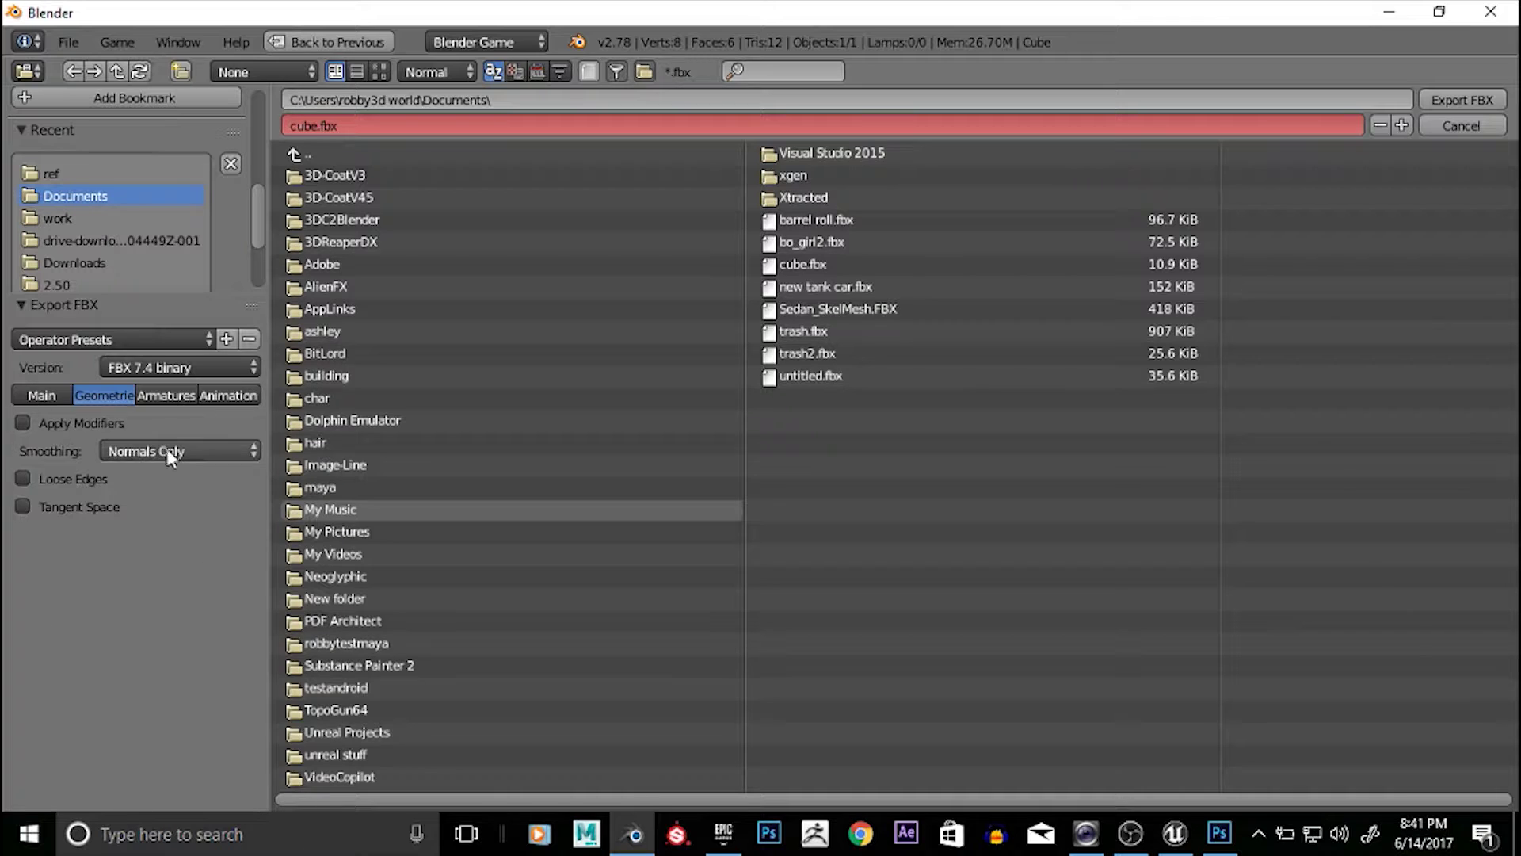
Review the armature and animation settings of the FBX export and return to its main settings
left_click(160, 398)
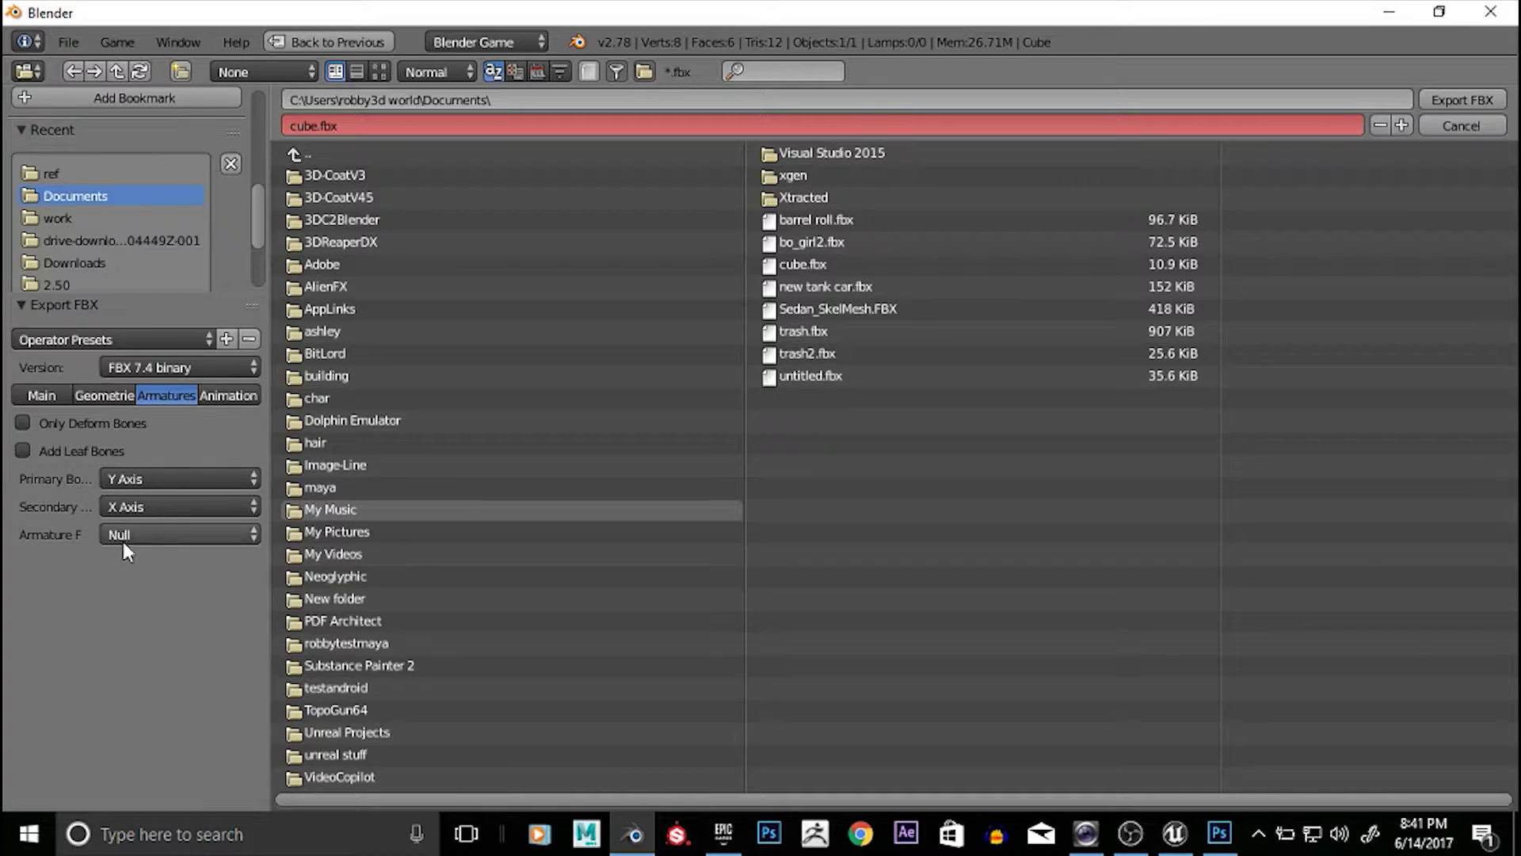
left_click(225, 396)
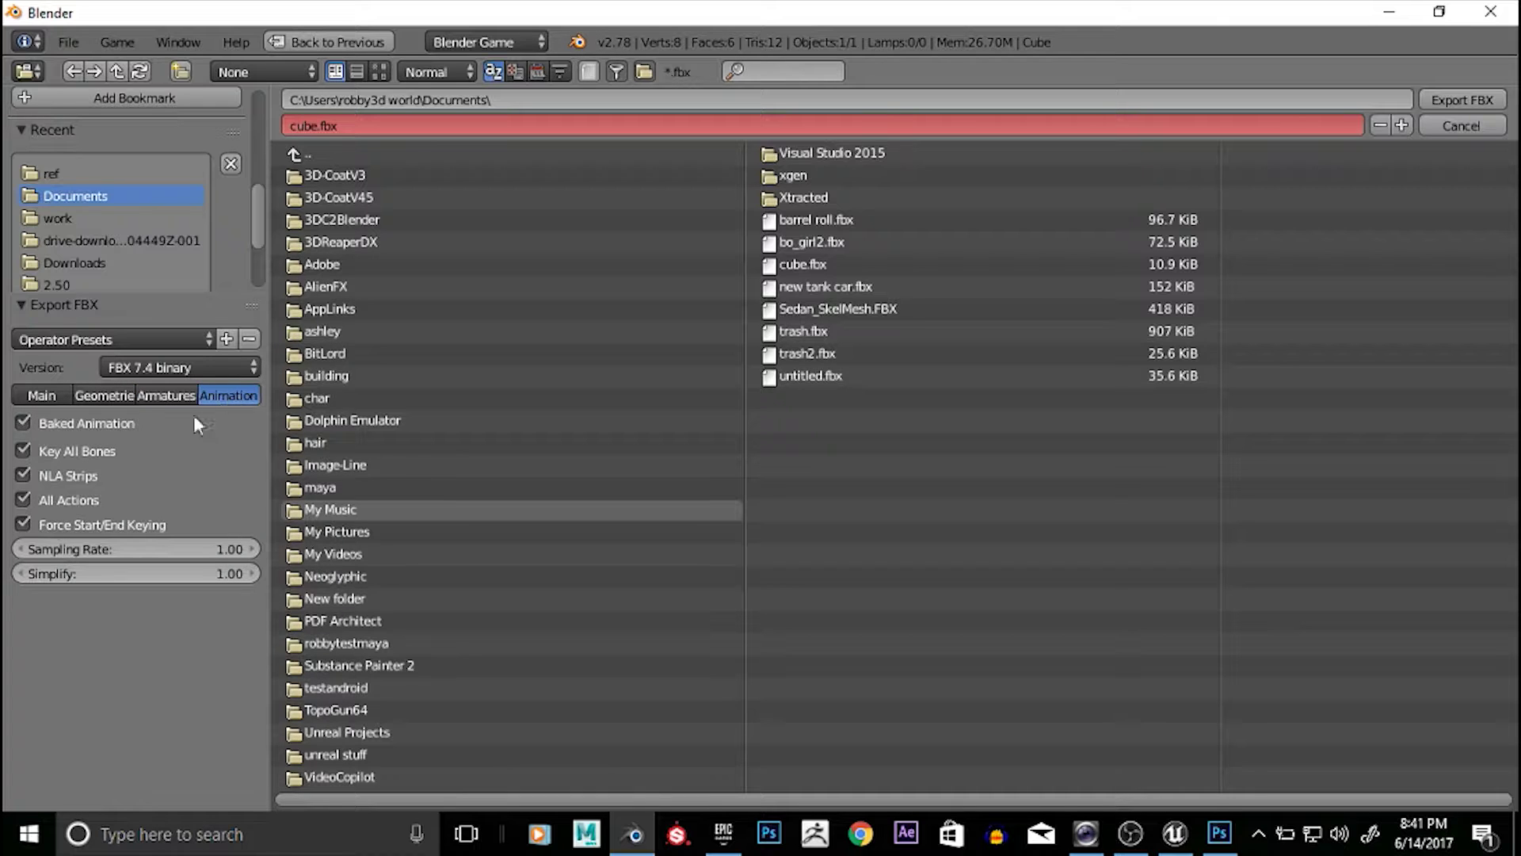
left_click(43, 396)
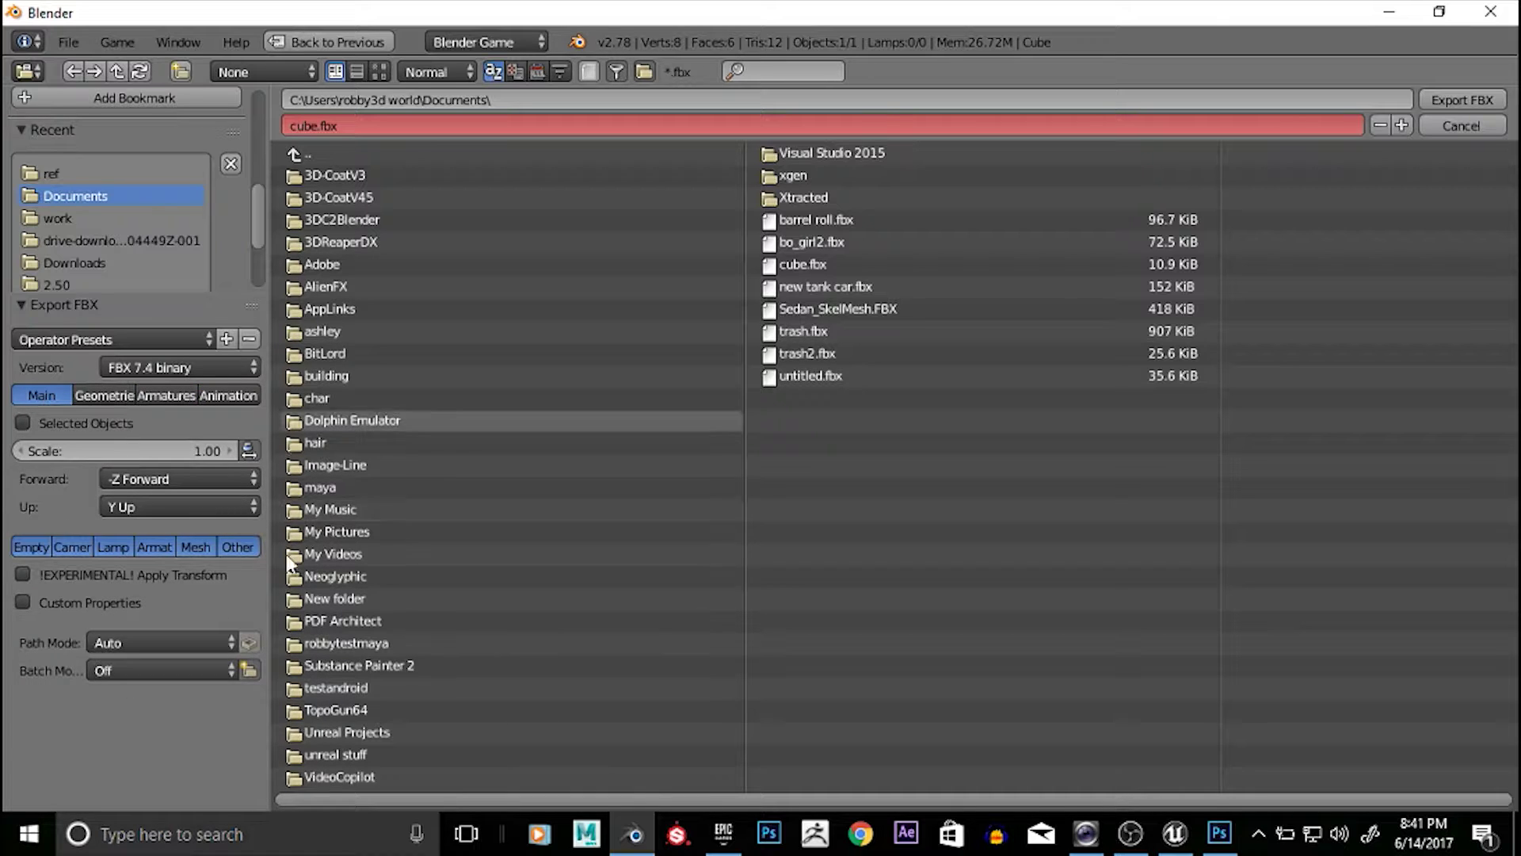
Switch the export version to FBX 6.1 ASCII and look through its export options
left_click(151, 369)
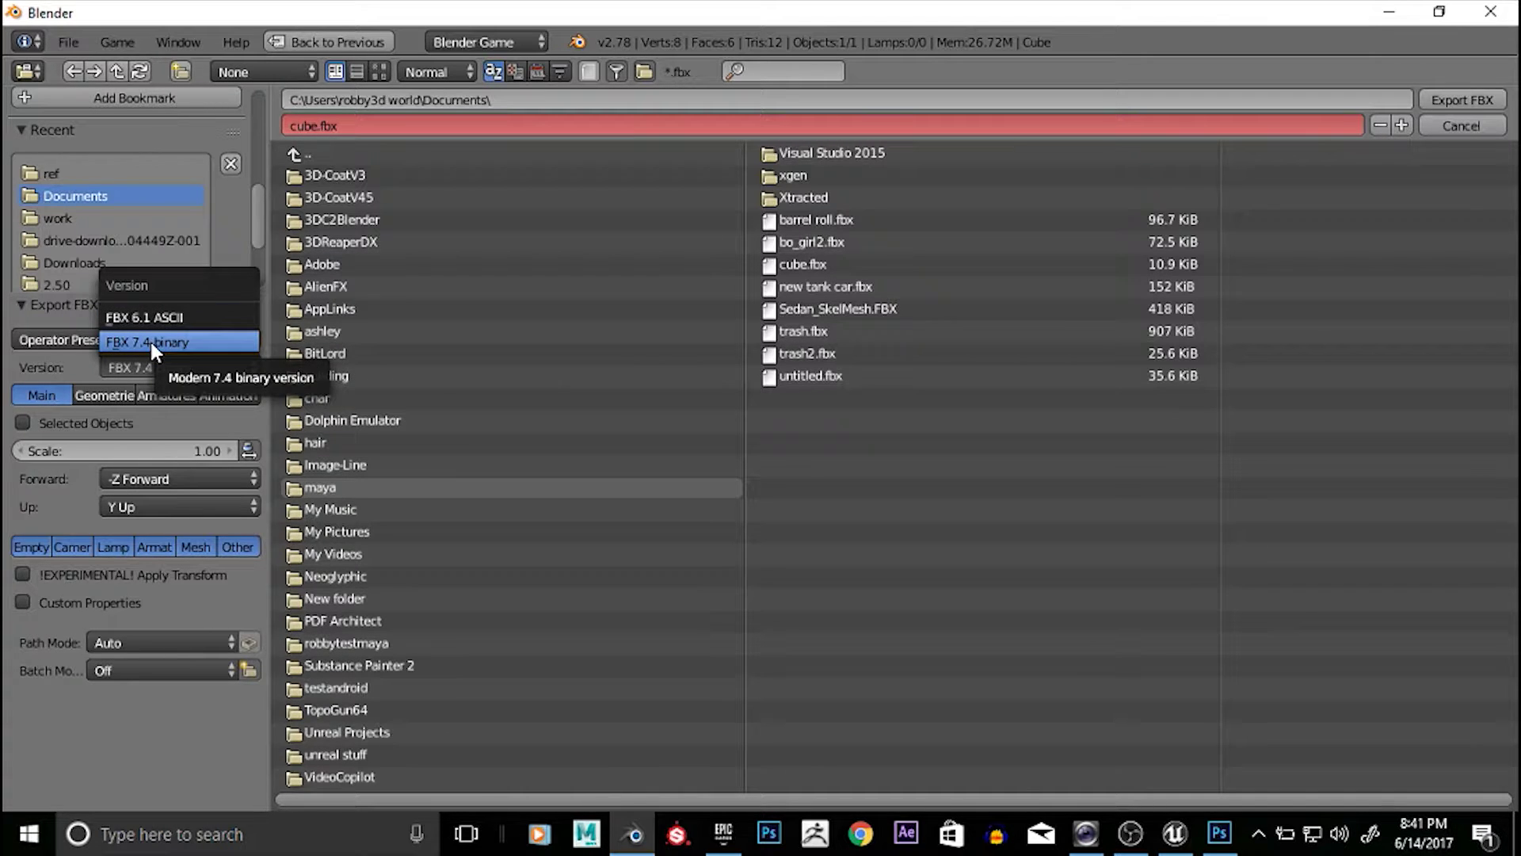
left_click(189, 343)
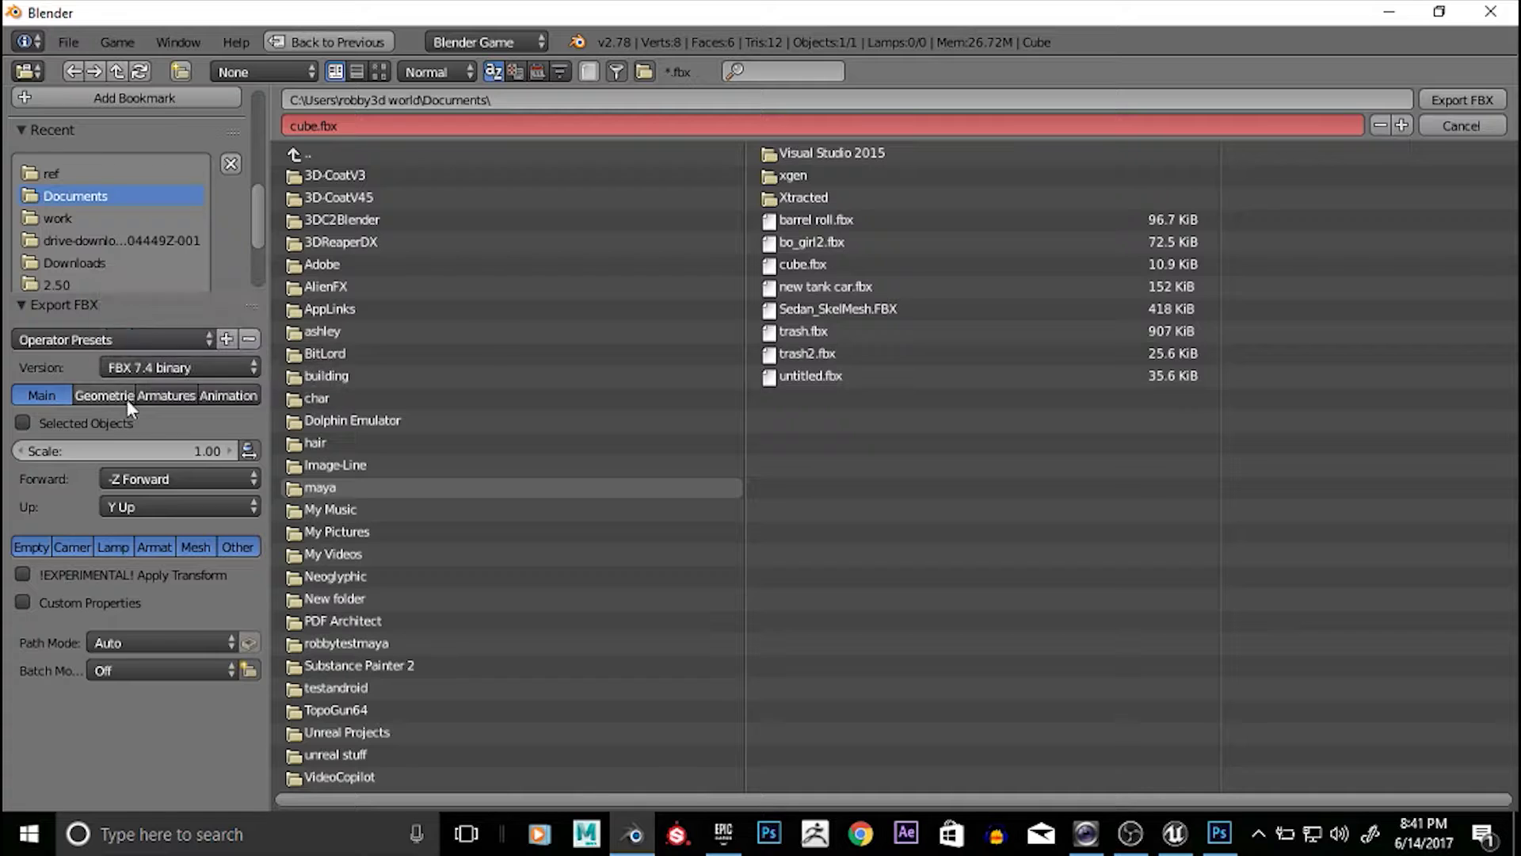
left_click(170, 369)
left_click(168, 318)
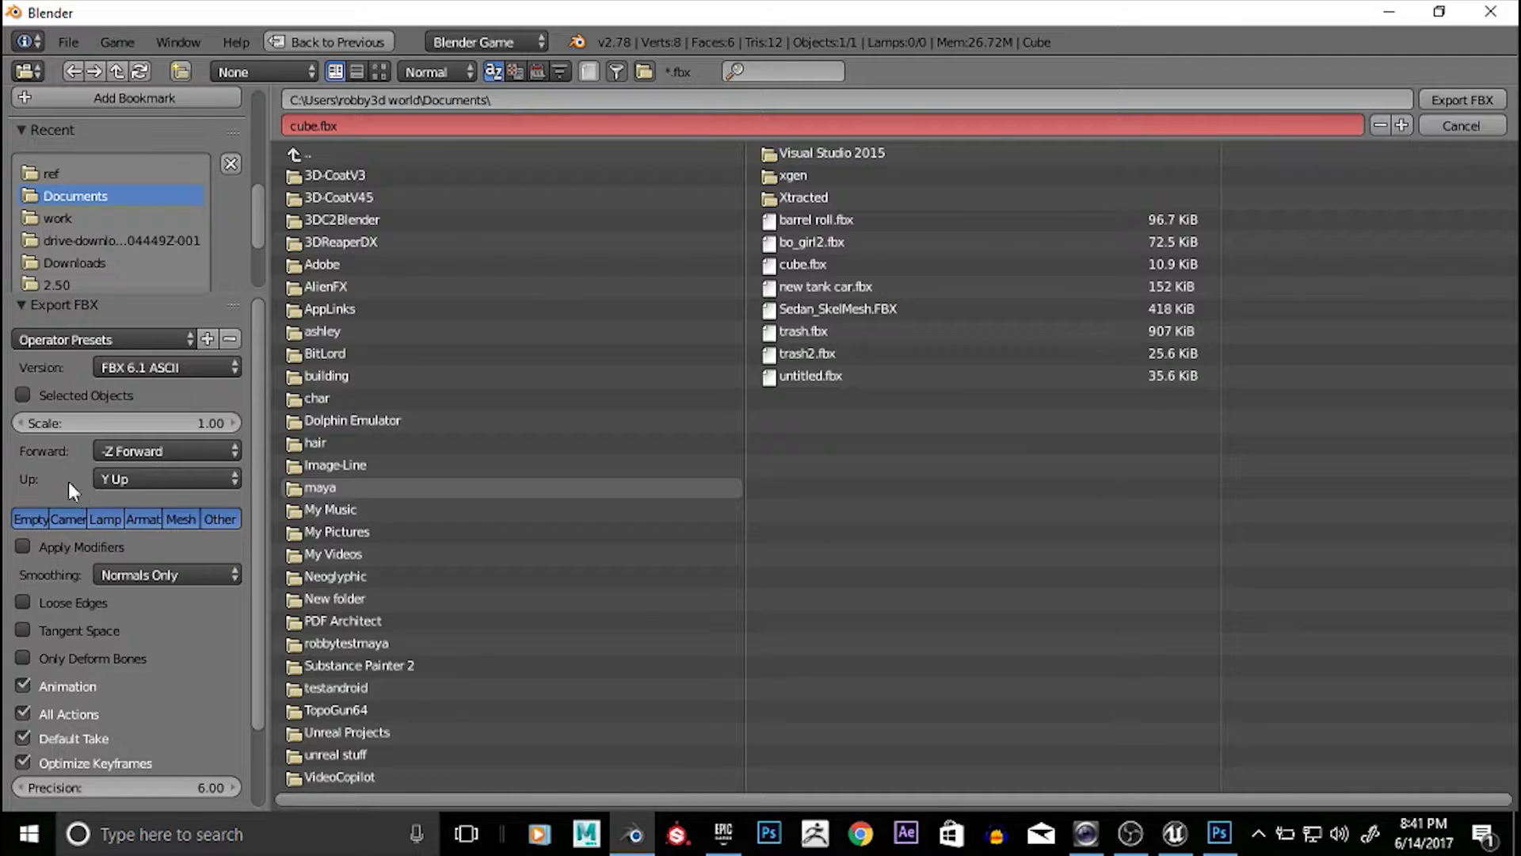
scroll(145, 499, "down", 3)
scroll(139, 515, "up", 3)
scroll(199, 559, "down", 3)
scroll(36, 588, "up", 3)
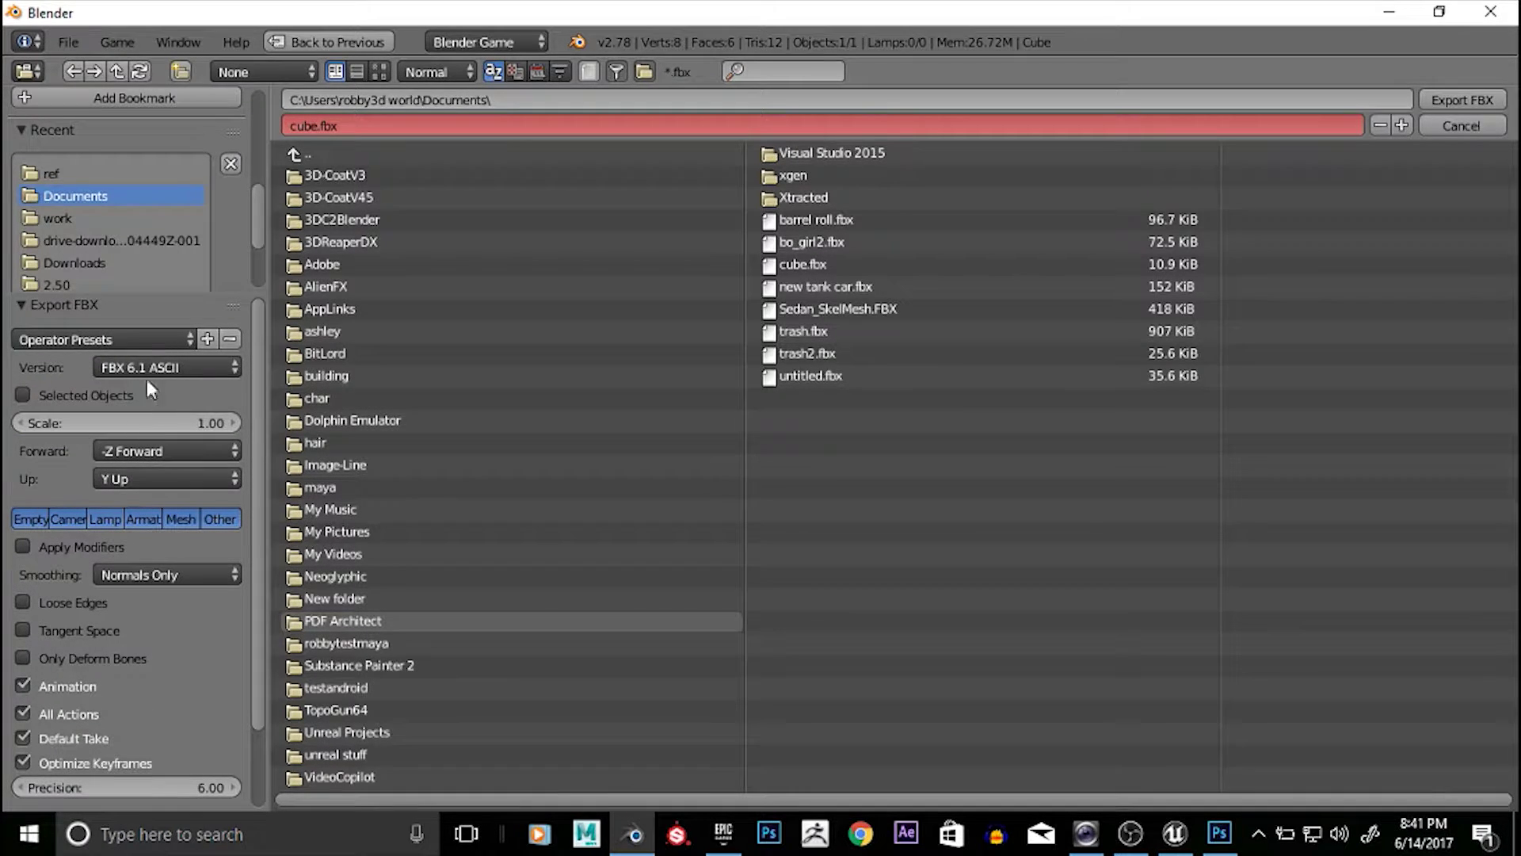
Set the export version back to FBX 7.4 binary
left_click(173, 364)
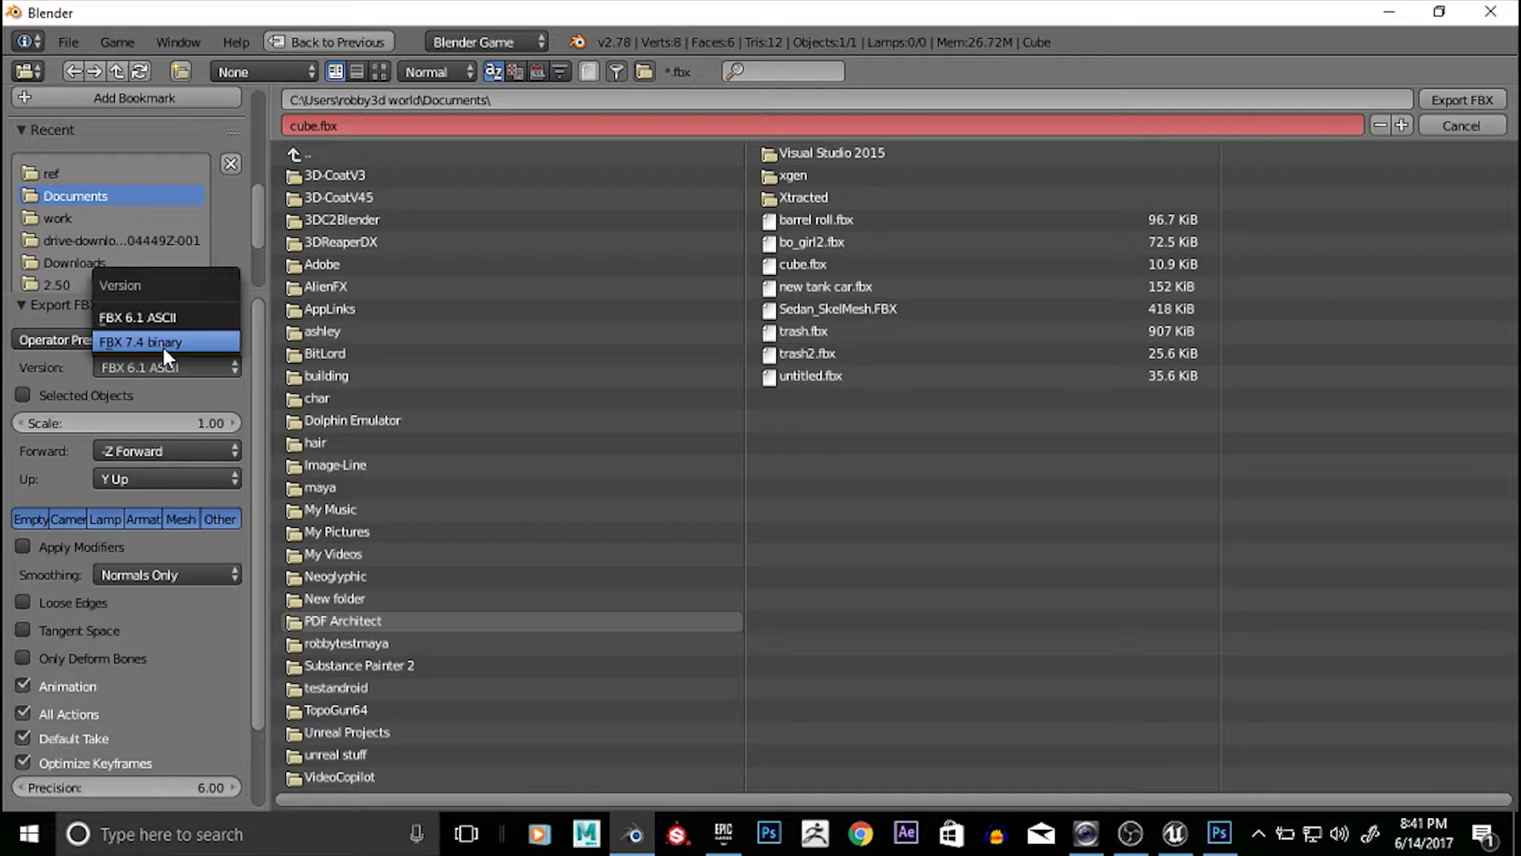
left_click(162, 344)
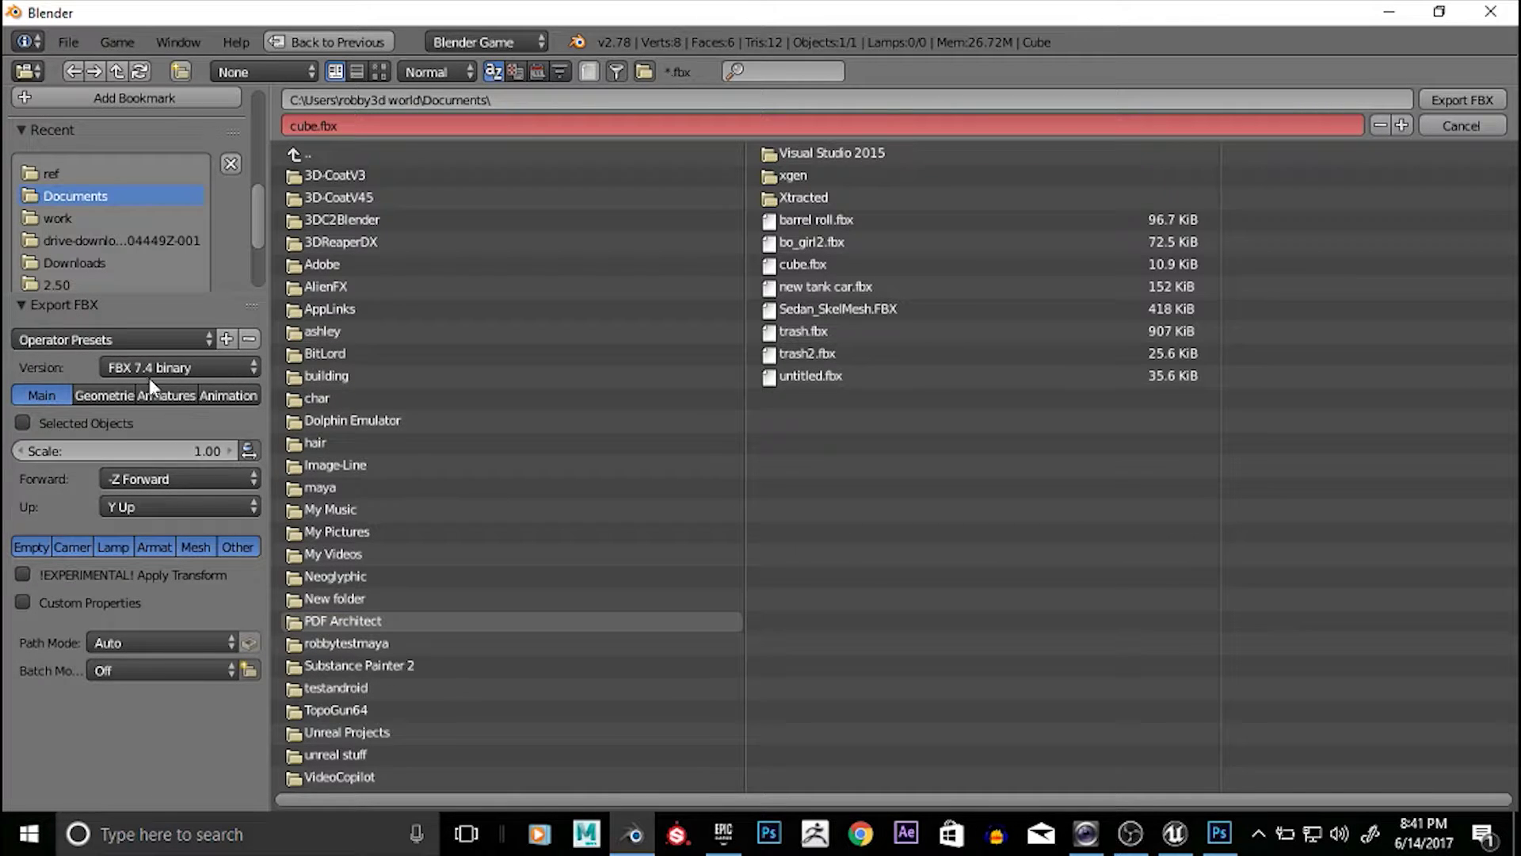
left_click(146, 362)
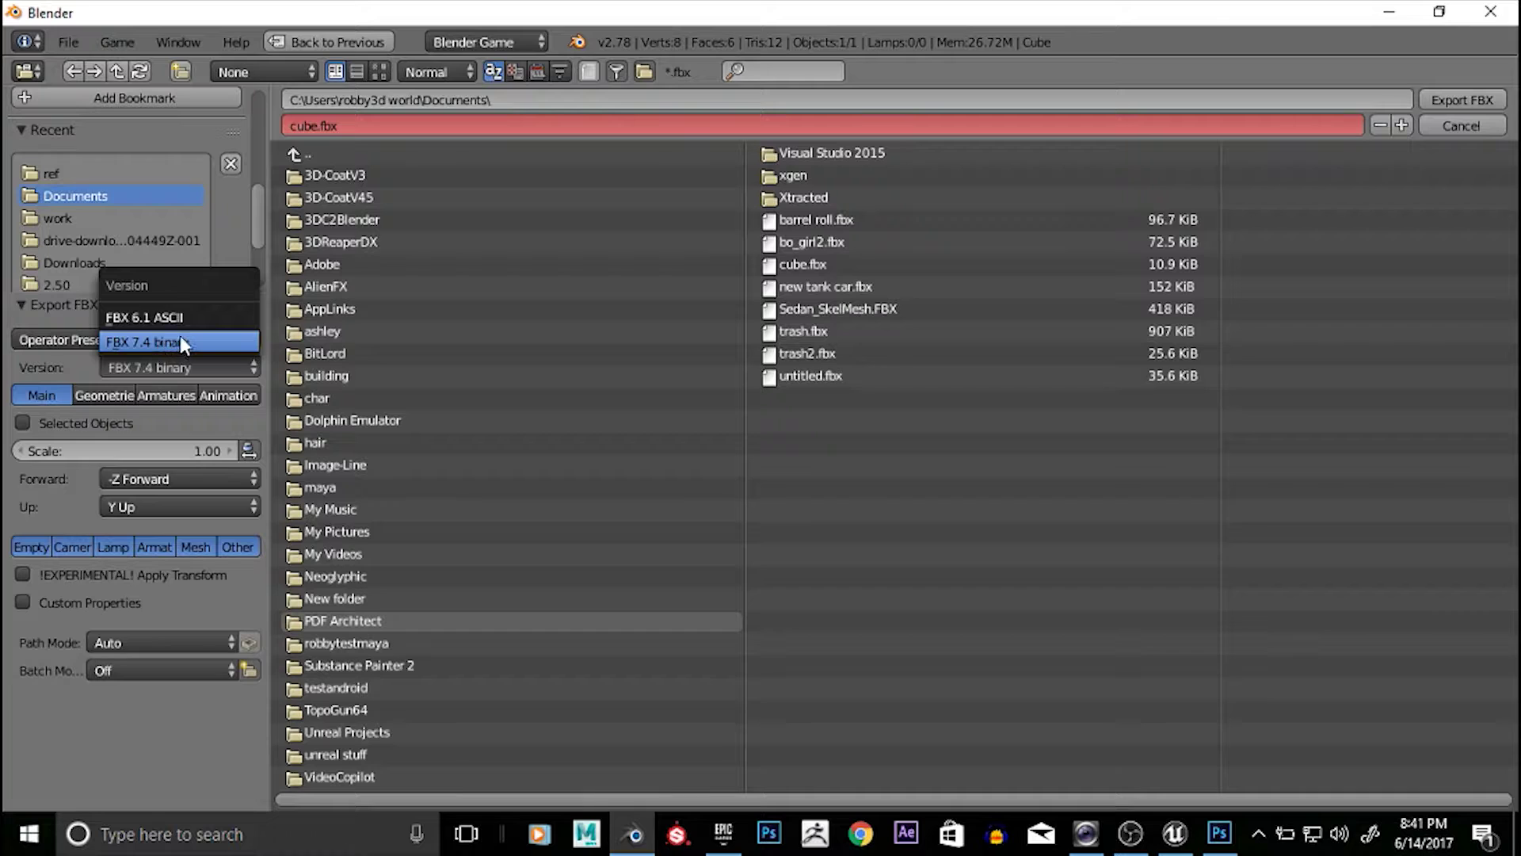
left_click(168, 353)
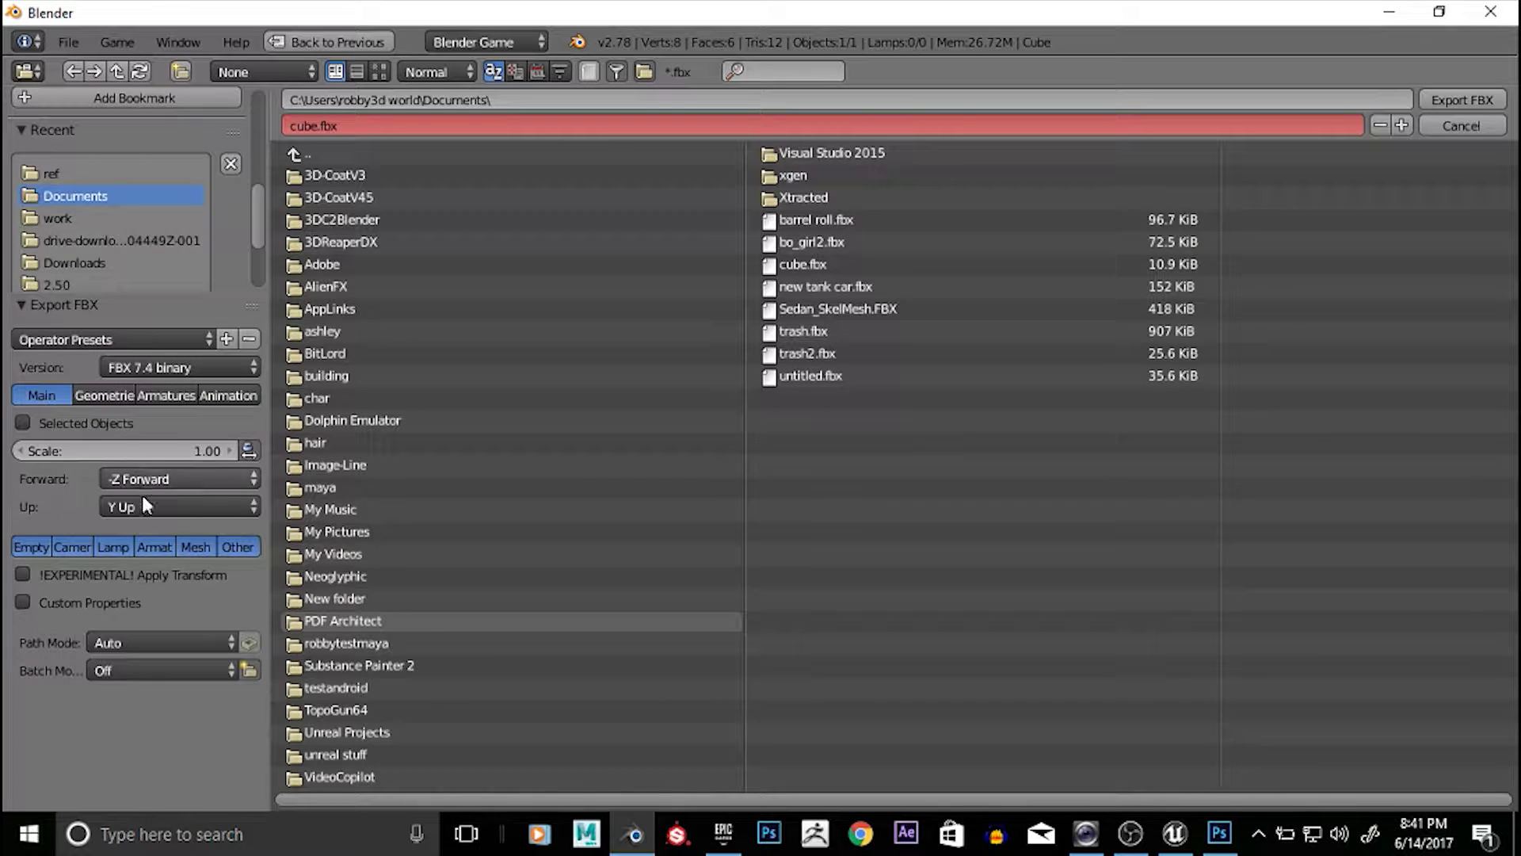
Limit the export to Mesh objects only and export over the existing cube.fbx in the Documents folder
left_click(198, 547)
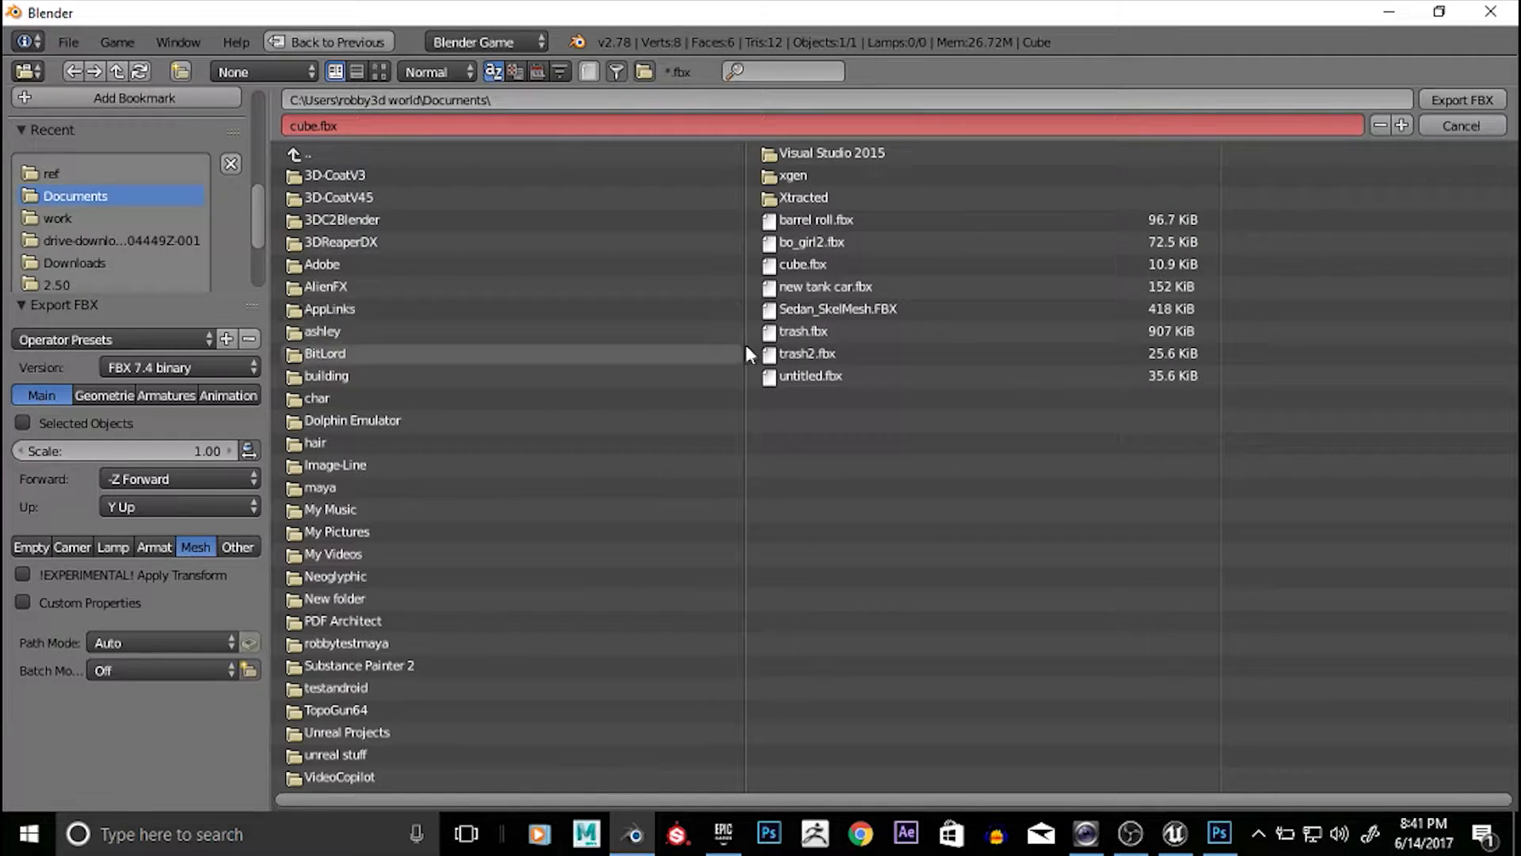
left_click(798, 264)
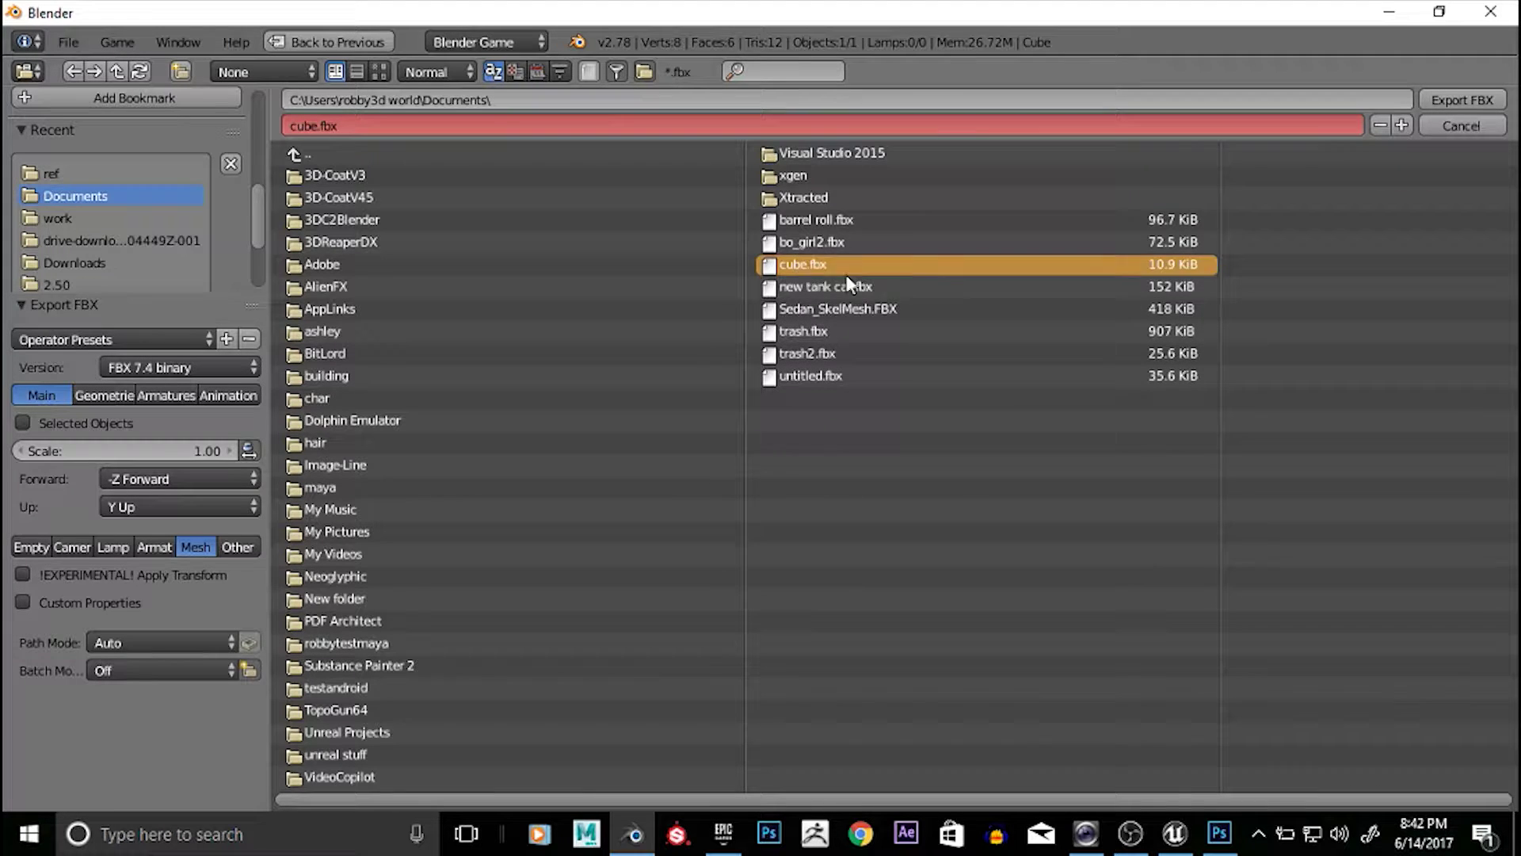
left_click(1442, 98)
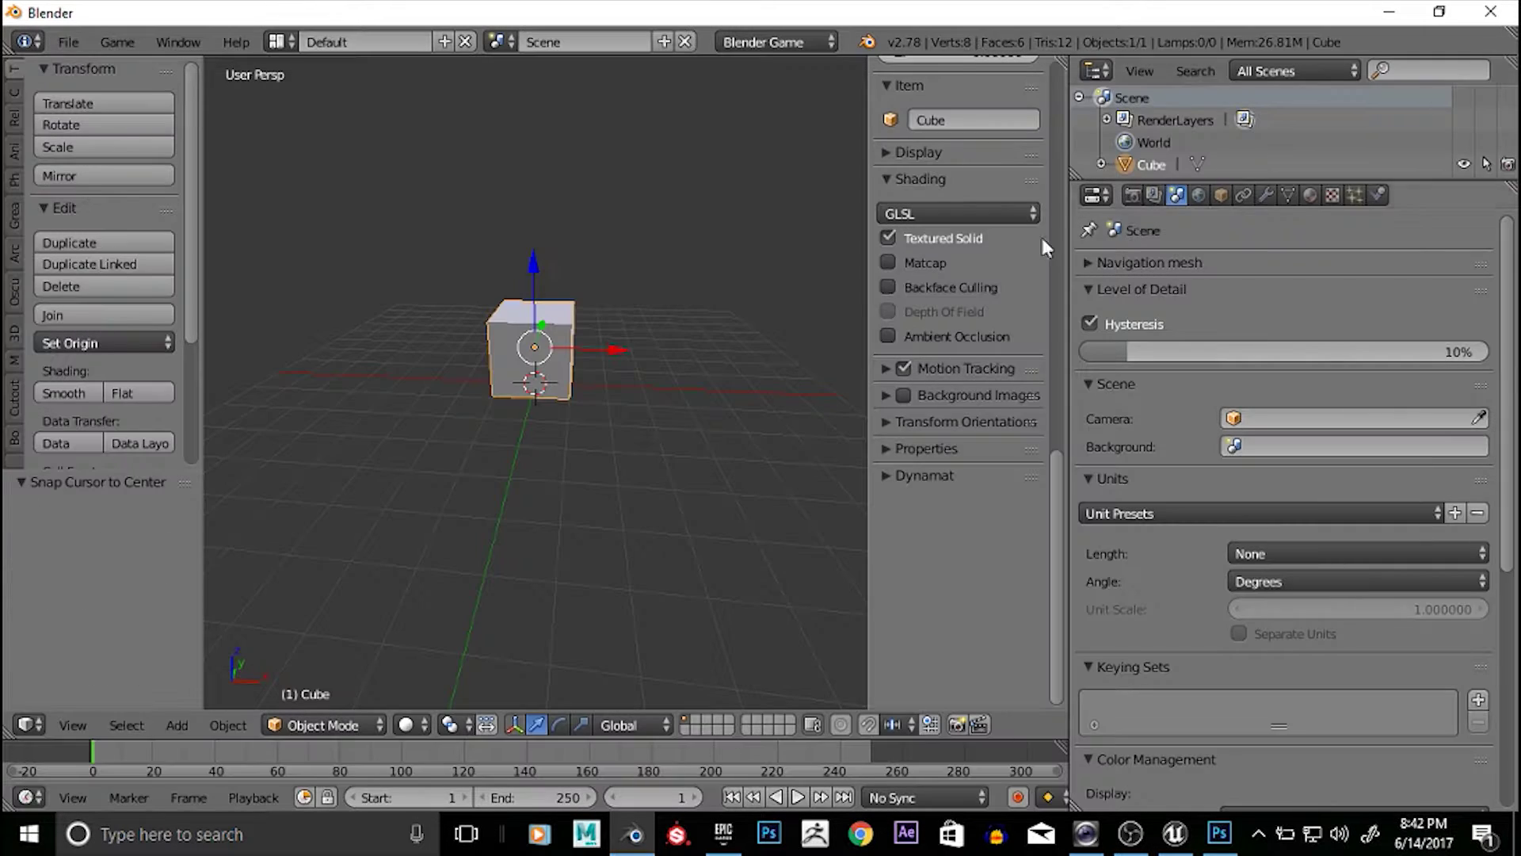
Switch to Unreal Engine and choose cube.fbx from the Documents folder for import into the Content folder
left_click(1389, 12)
left_click(1174, 843)
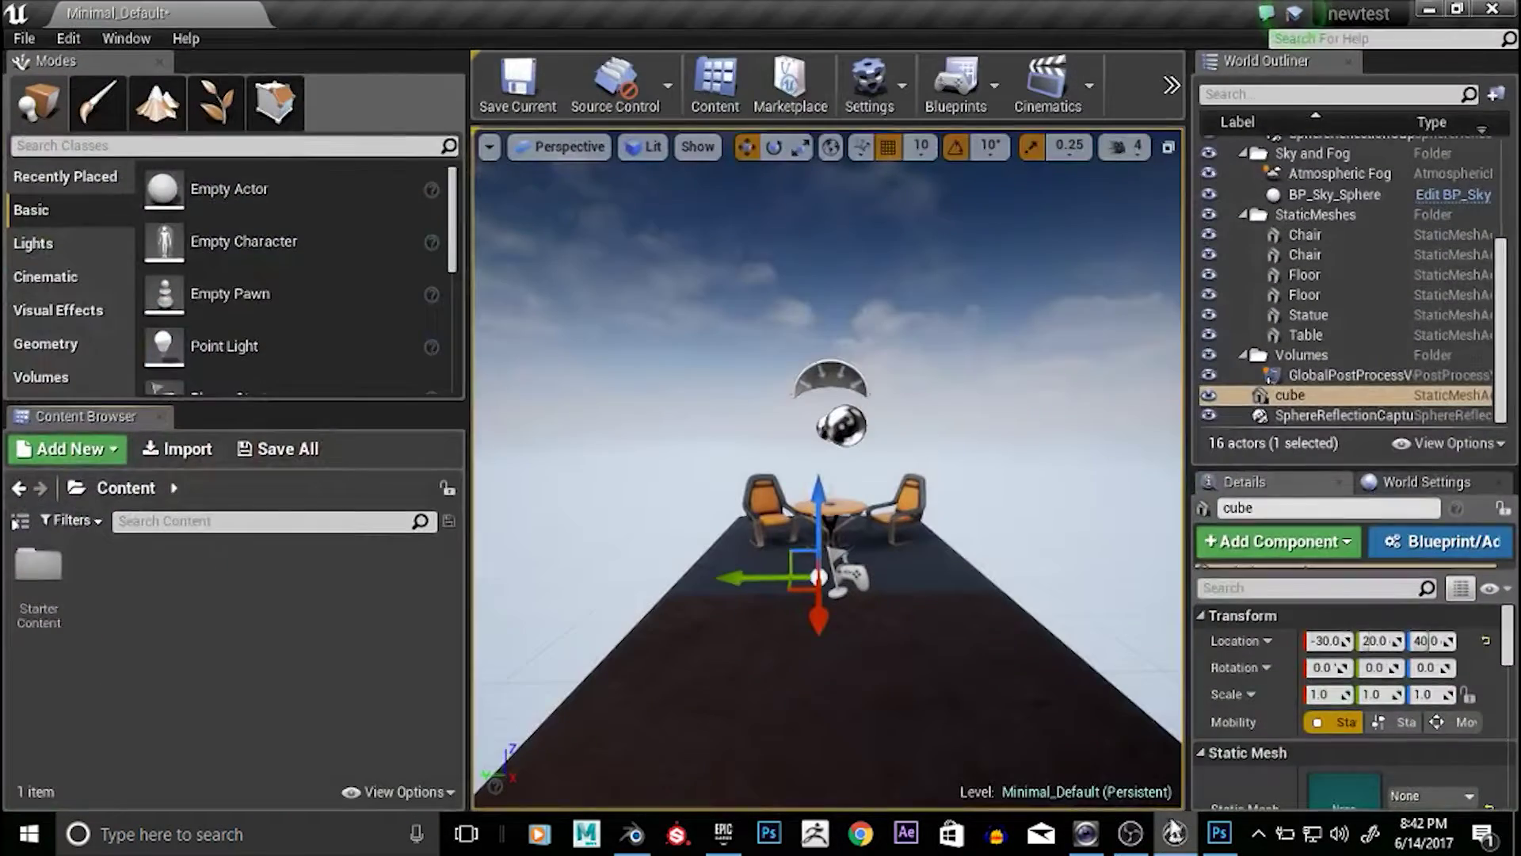
right_click(120, 584)
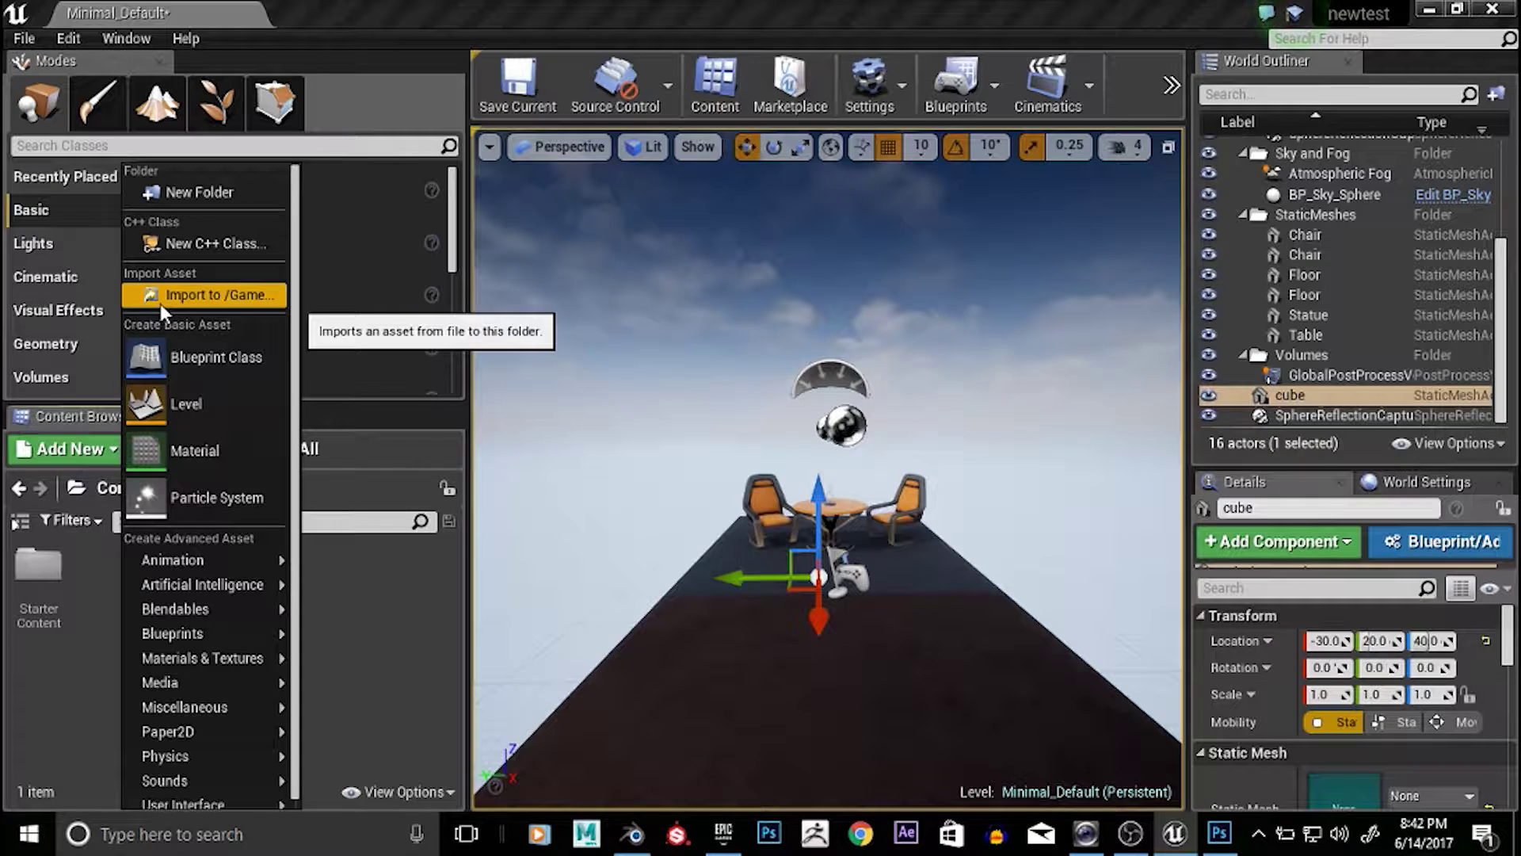
left_click(144, 624)
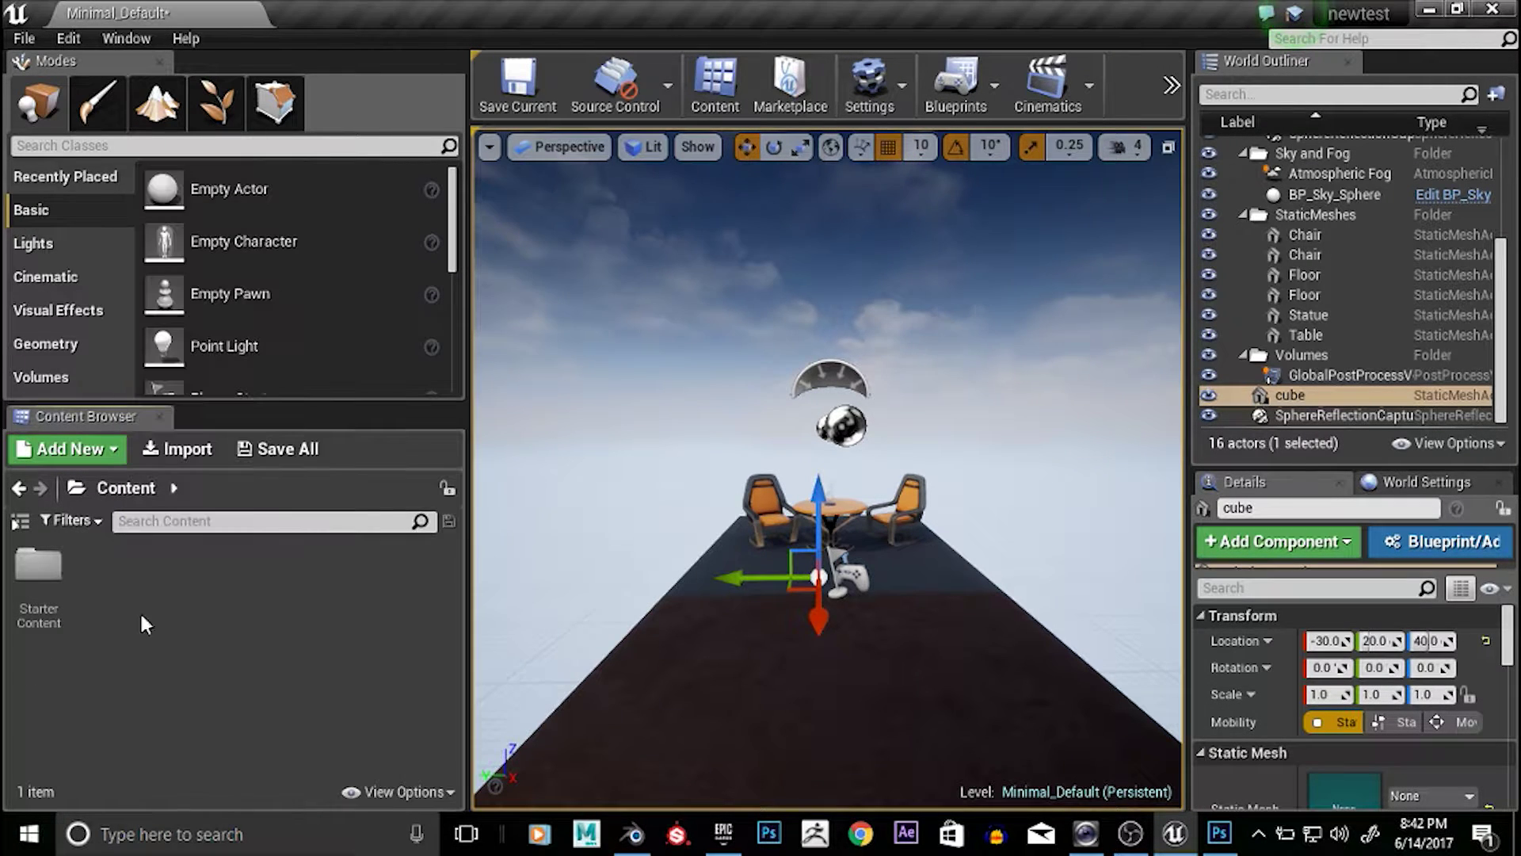
right_click(136, 597)
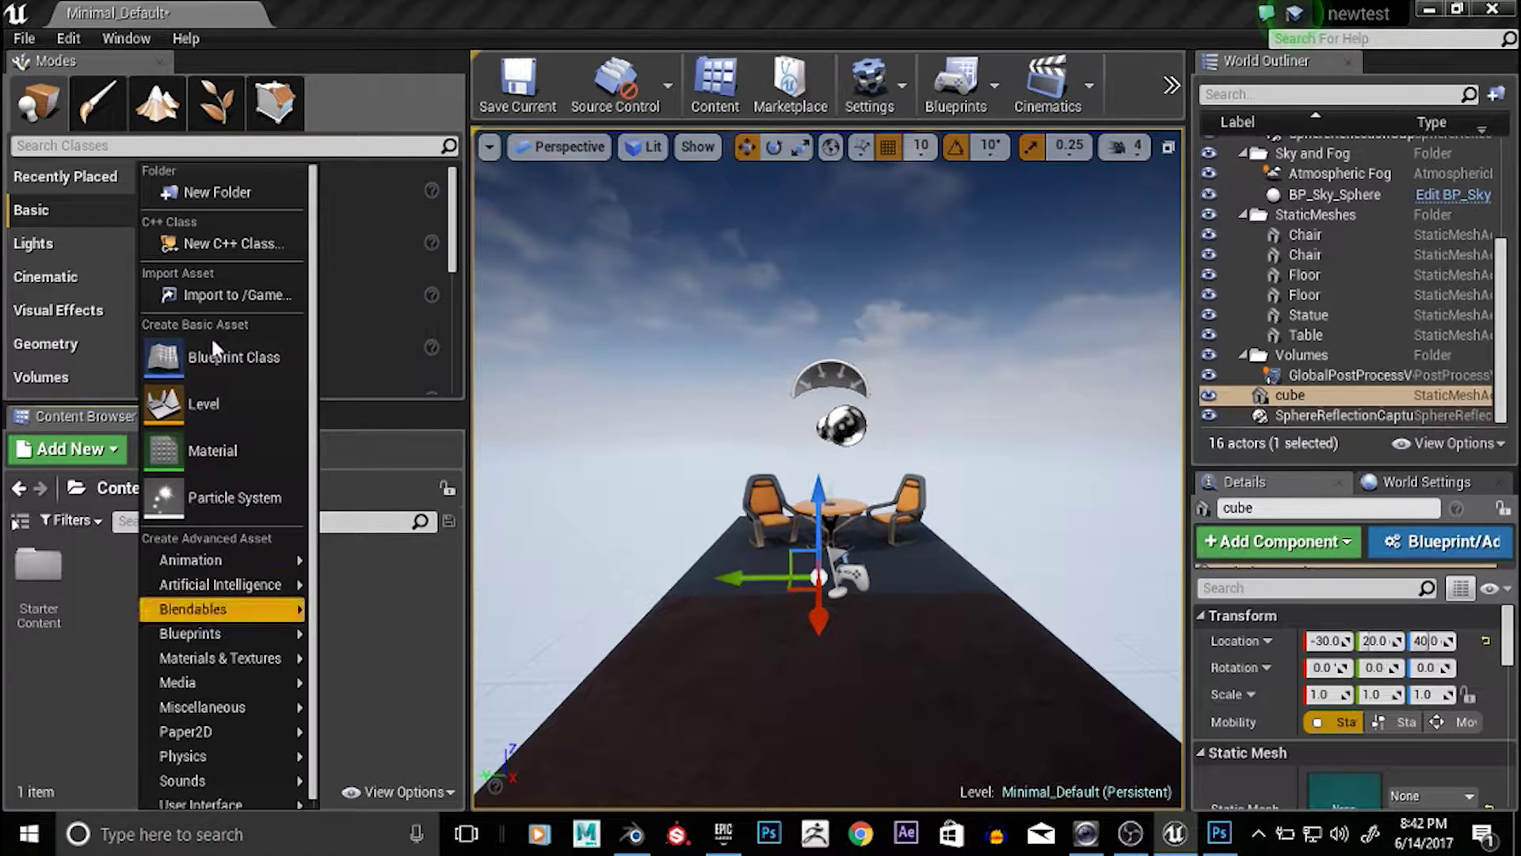
left_click(216, 302)
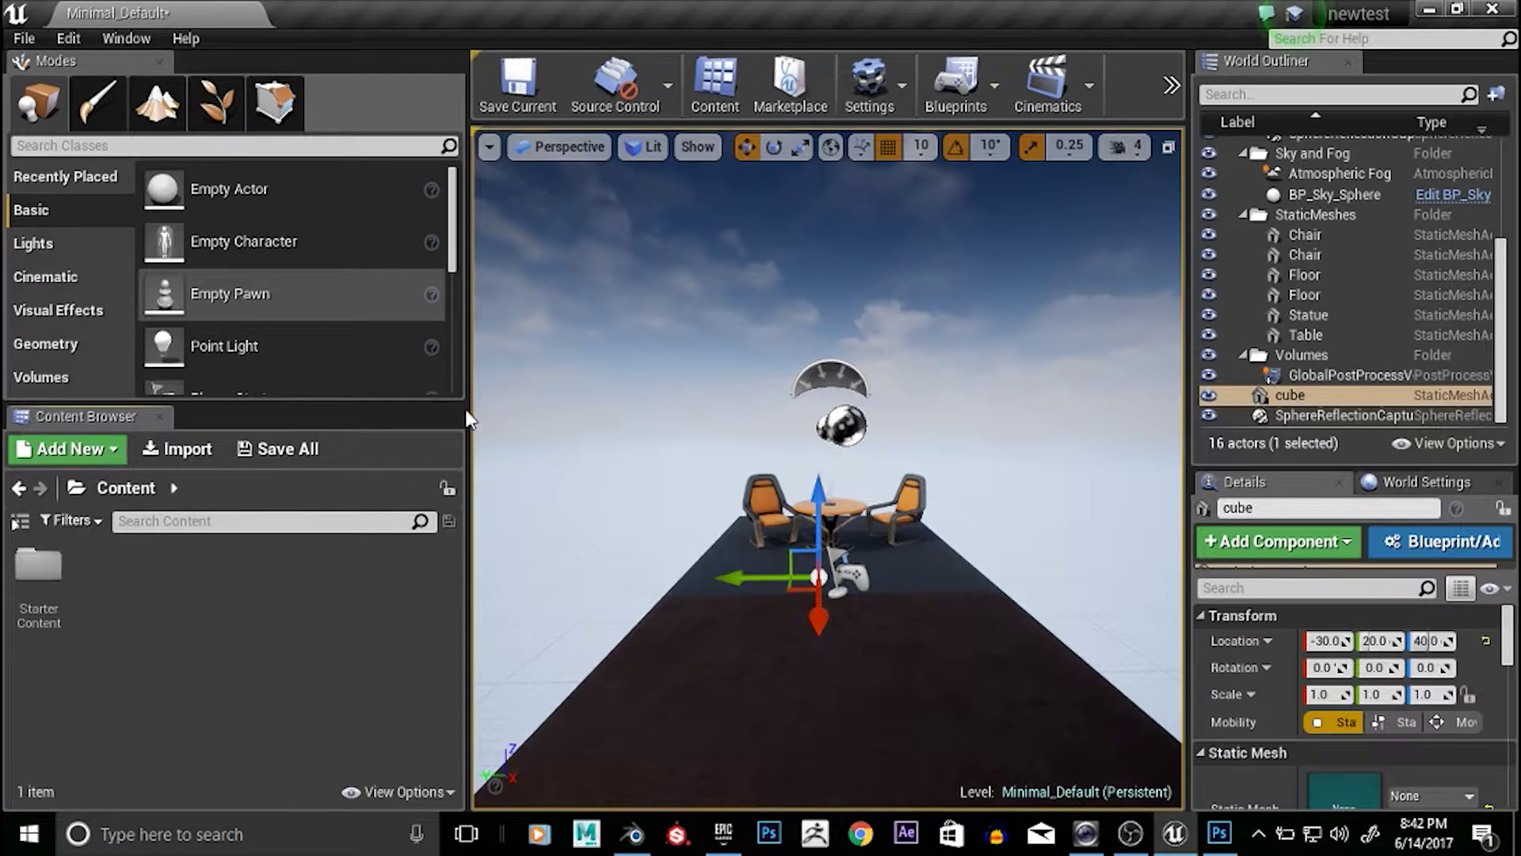
scroll(575, 309, "down", 5)
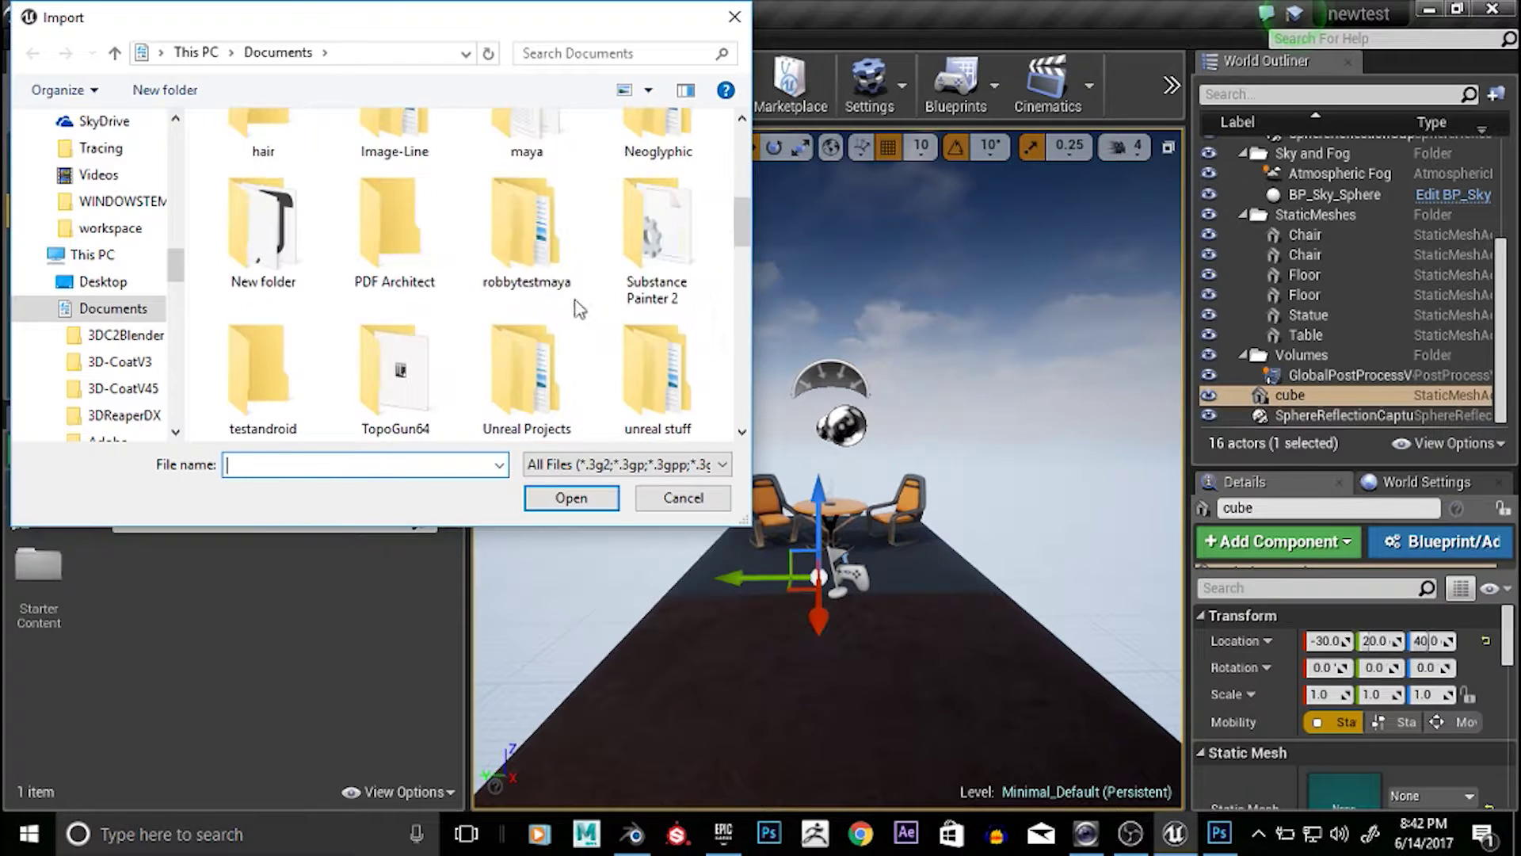
scroll(575, 309, "down", 6)
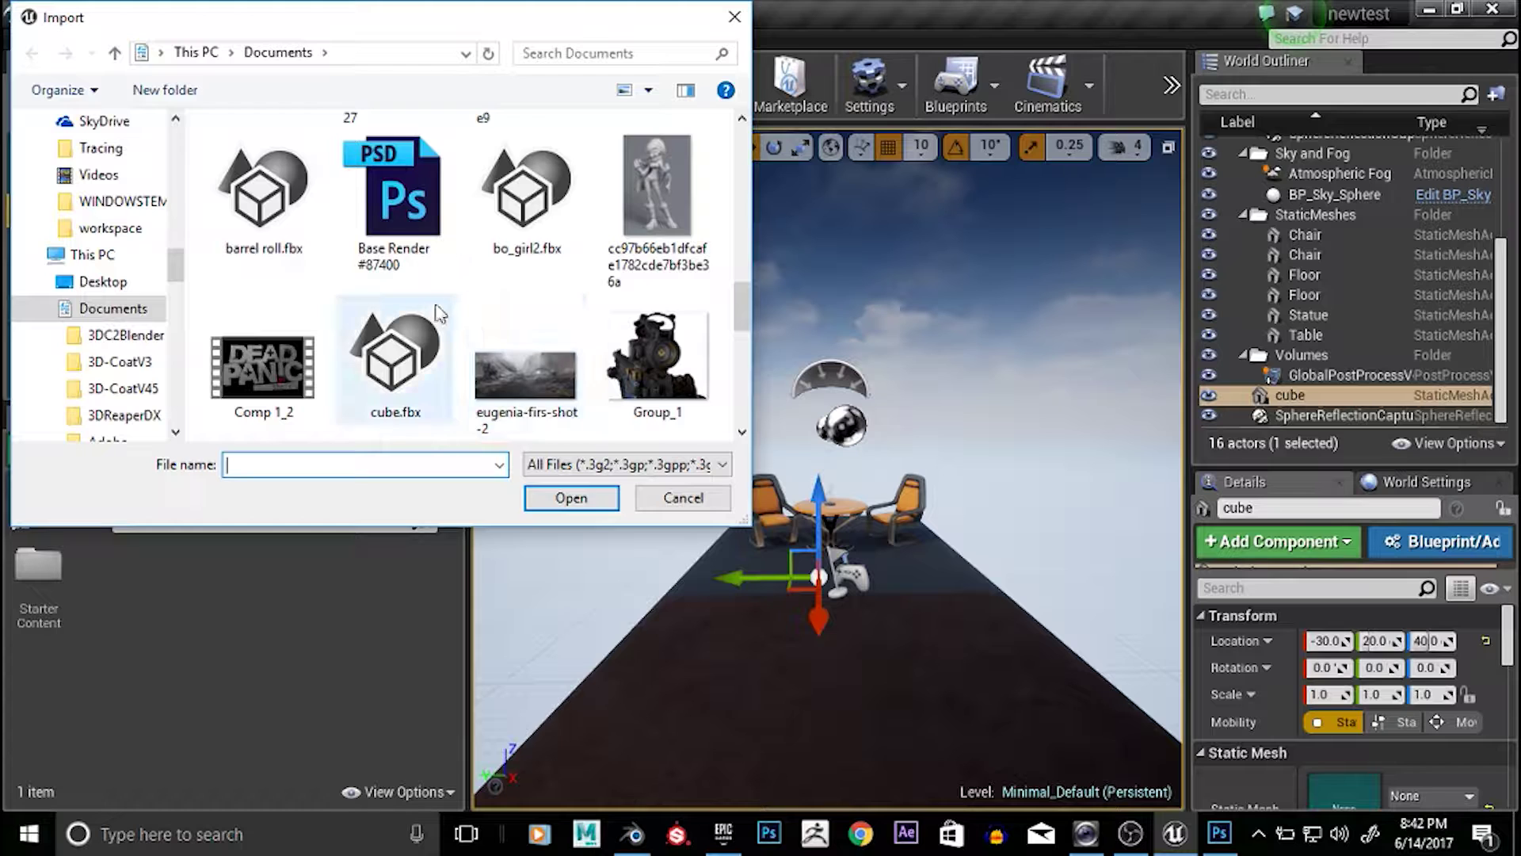
left_click(396, 366)
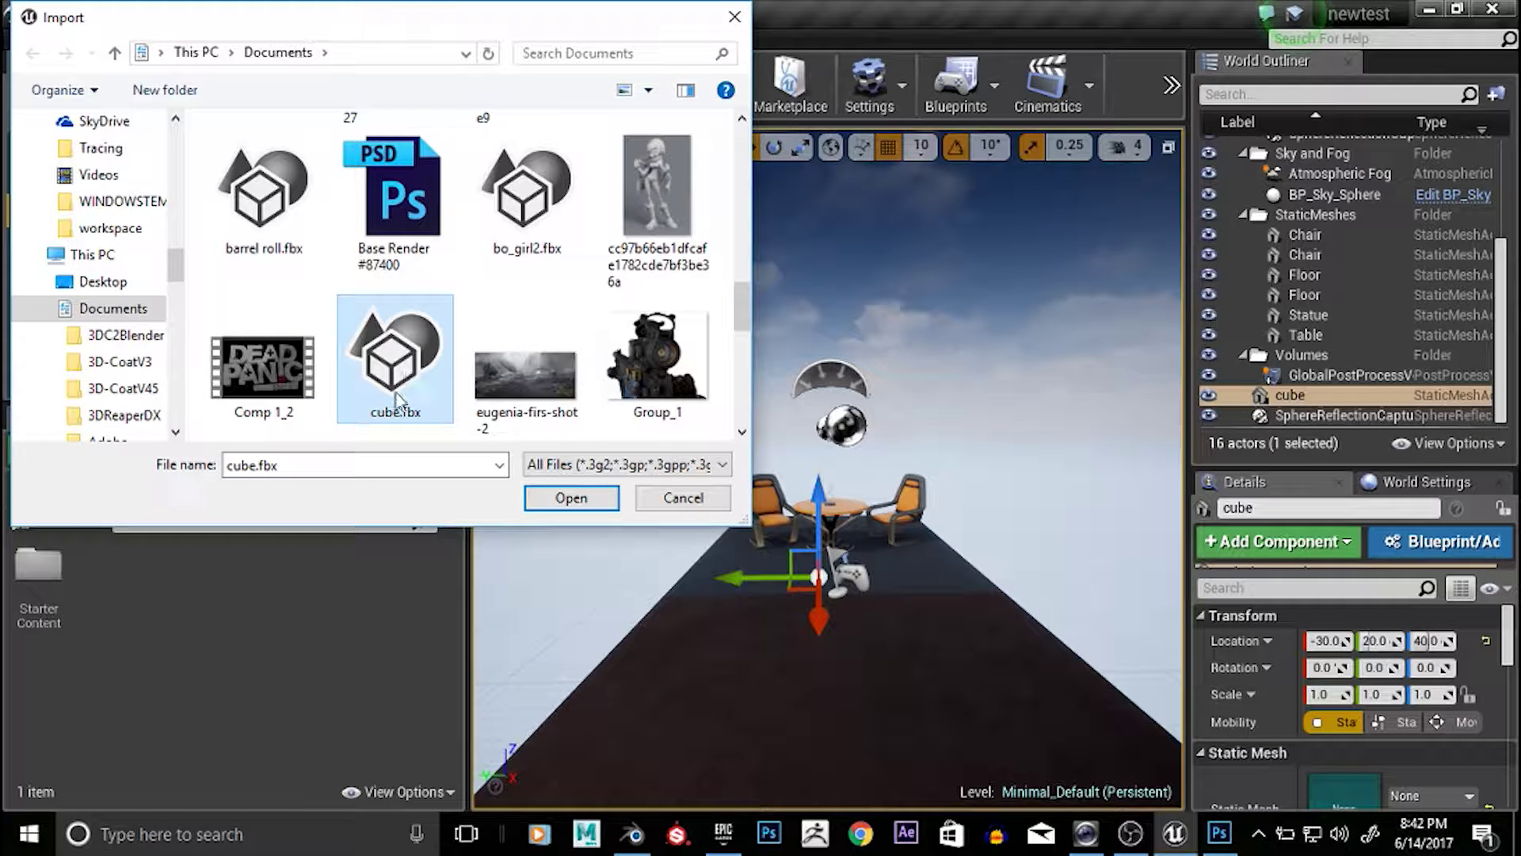
left_click(571, 498)
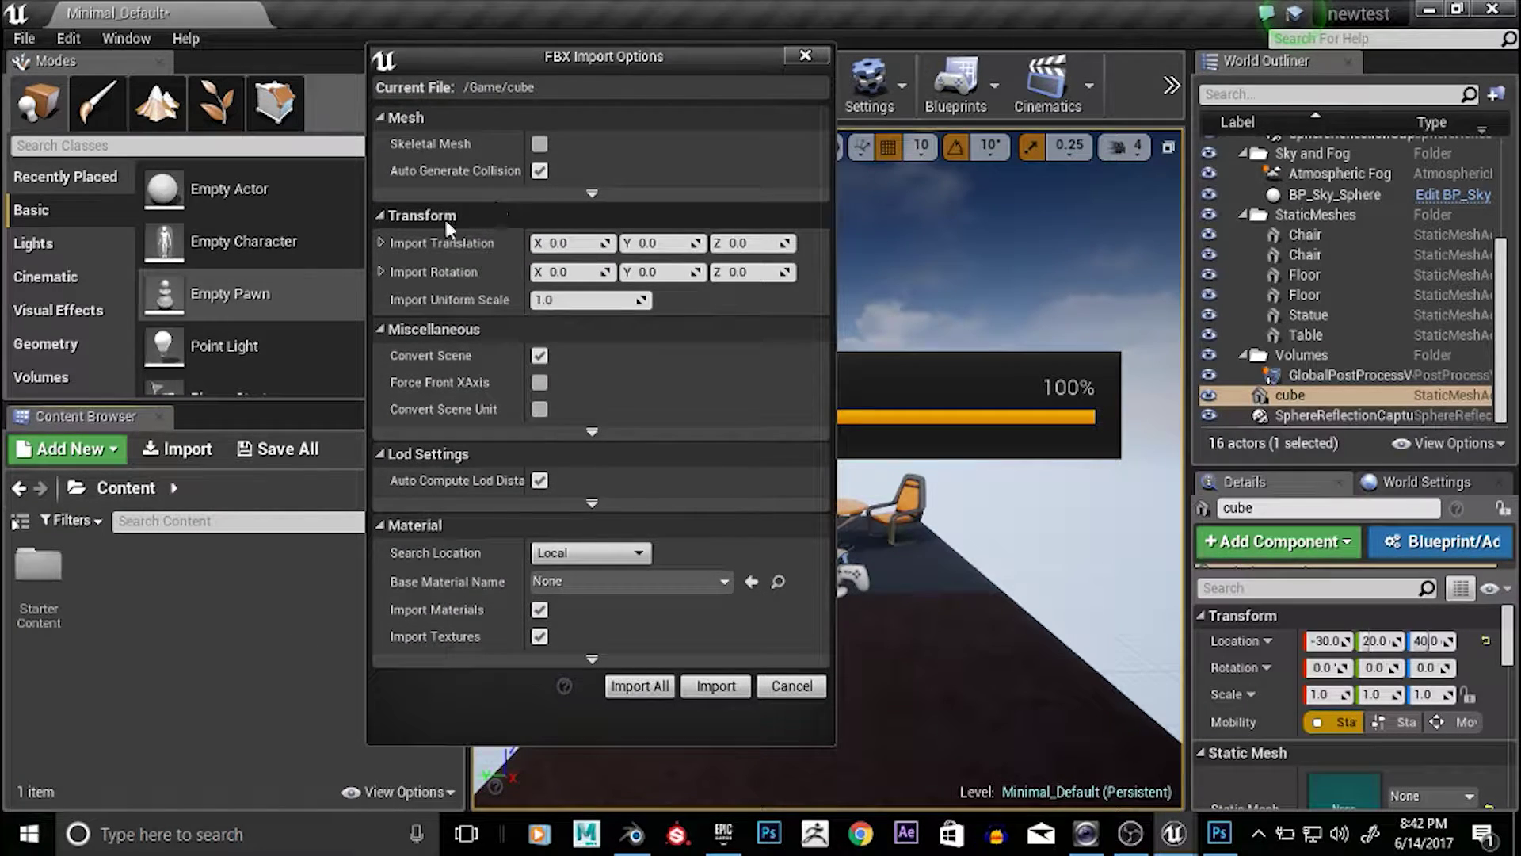
Examine the advanced Mesh, Miscellaneous and Lod Settings options of the FBX import
left_click(613, 194)
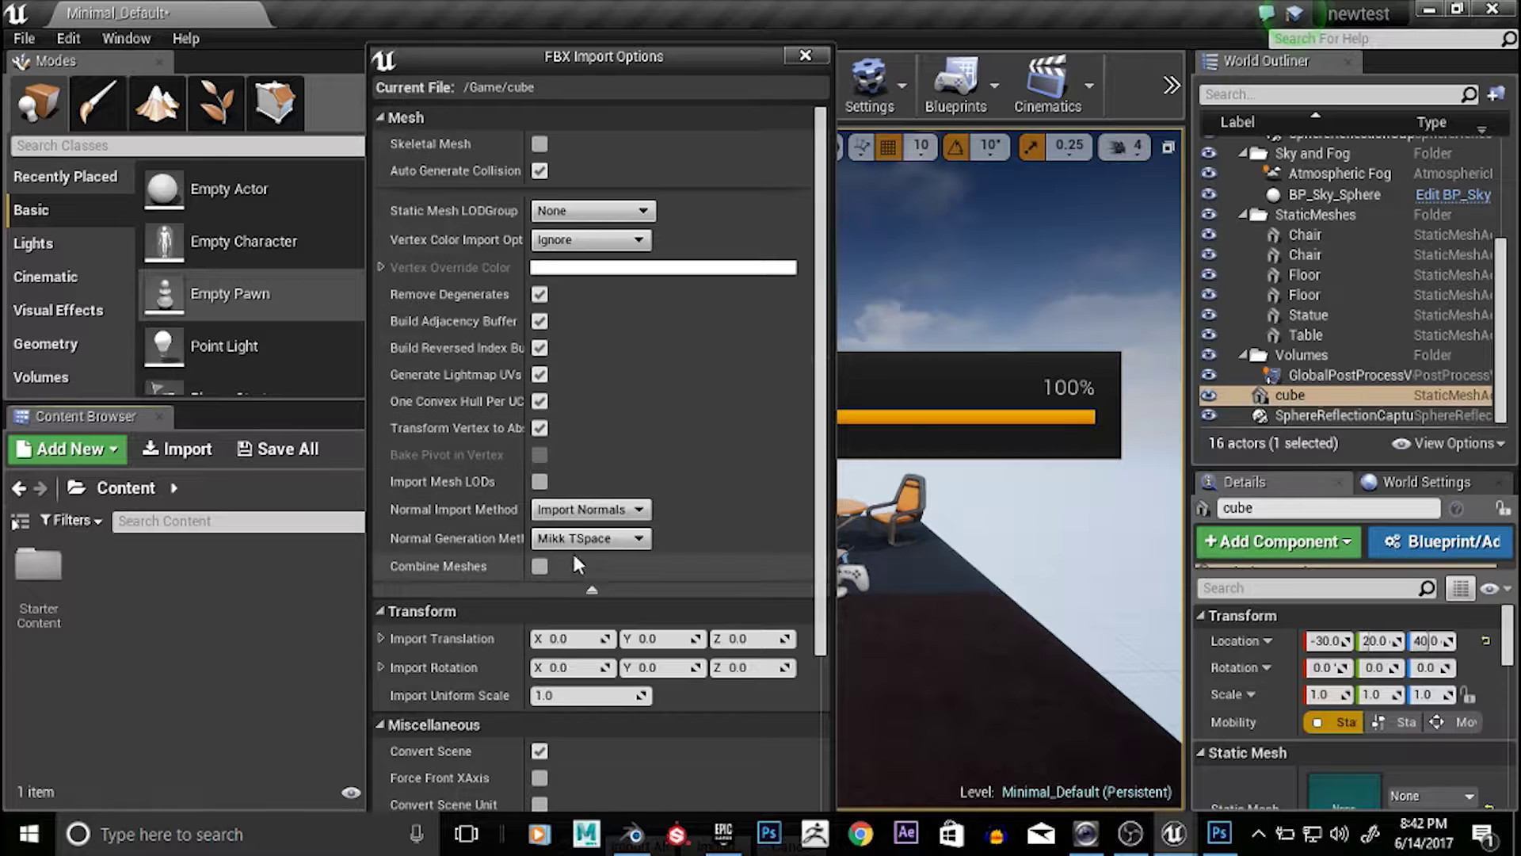
left_click(592, 588)
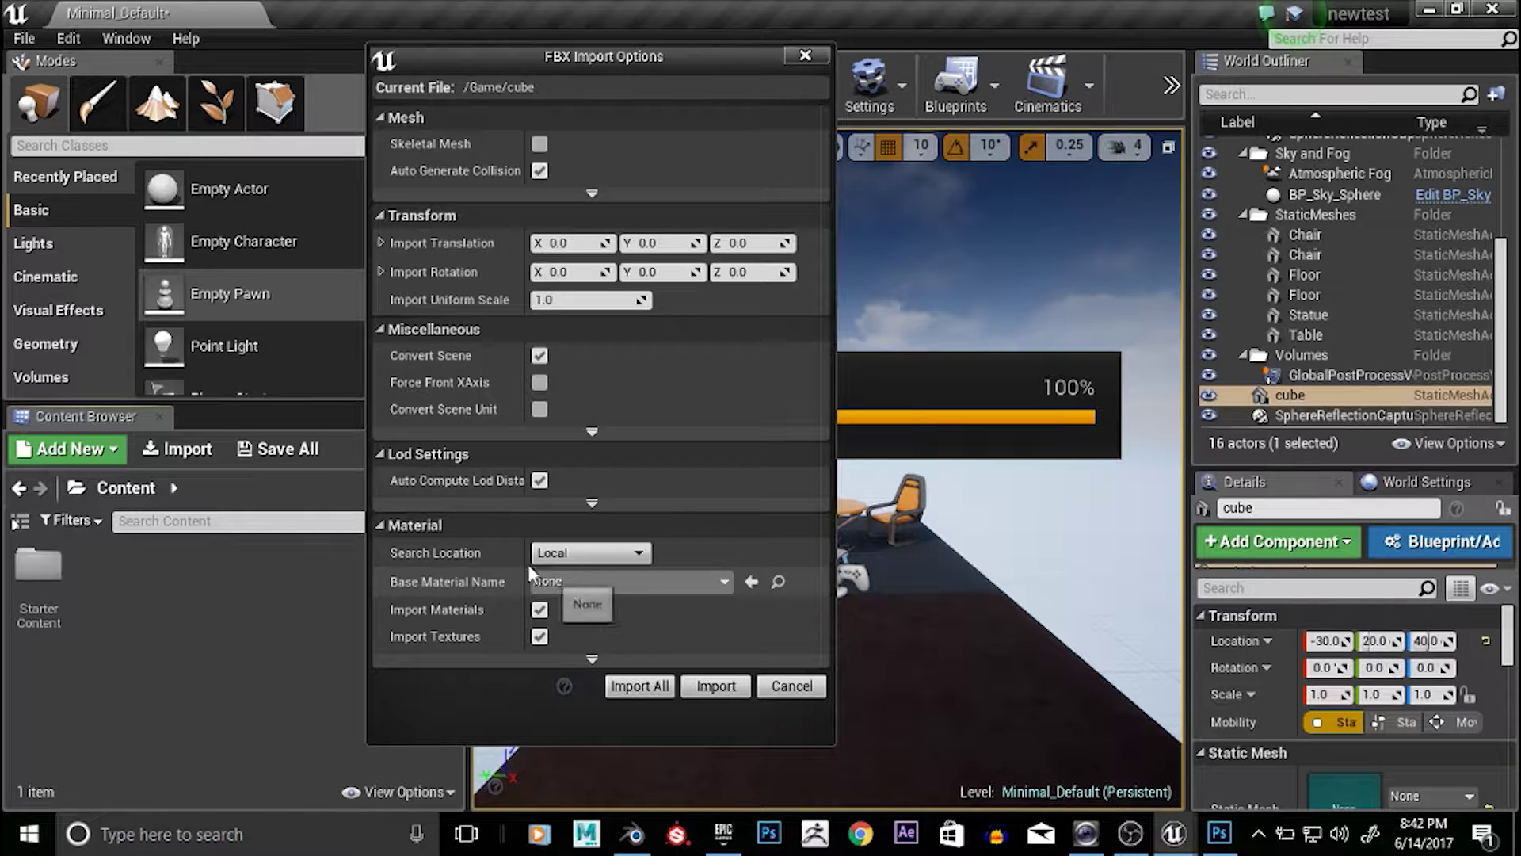
left_click(588, 442)
left_click(585, 440)
left_click(586, 439)
left_click(586, 439)
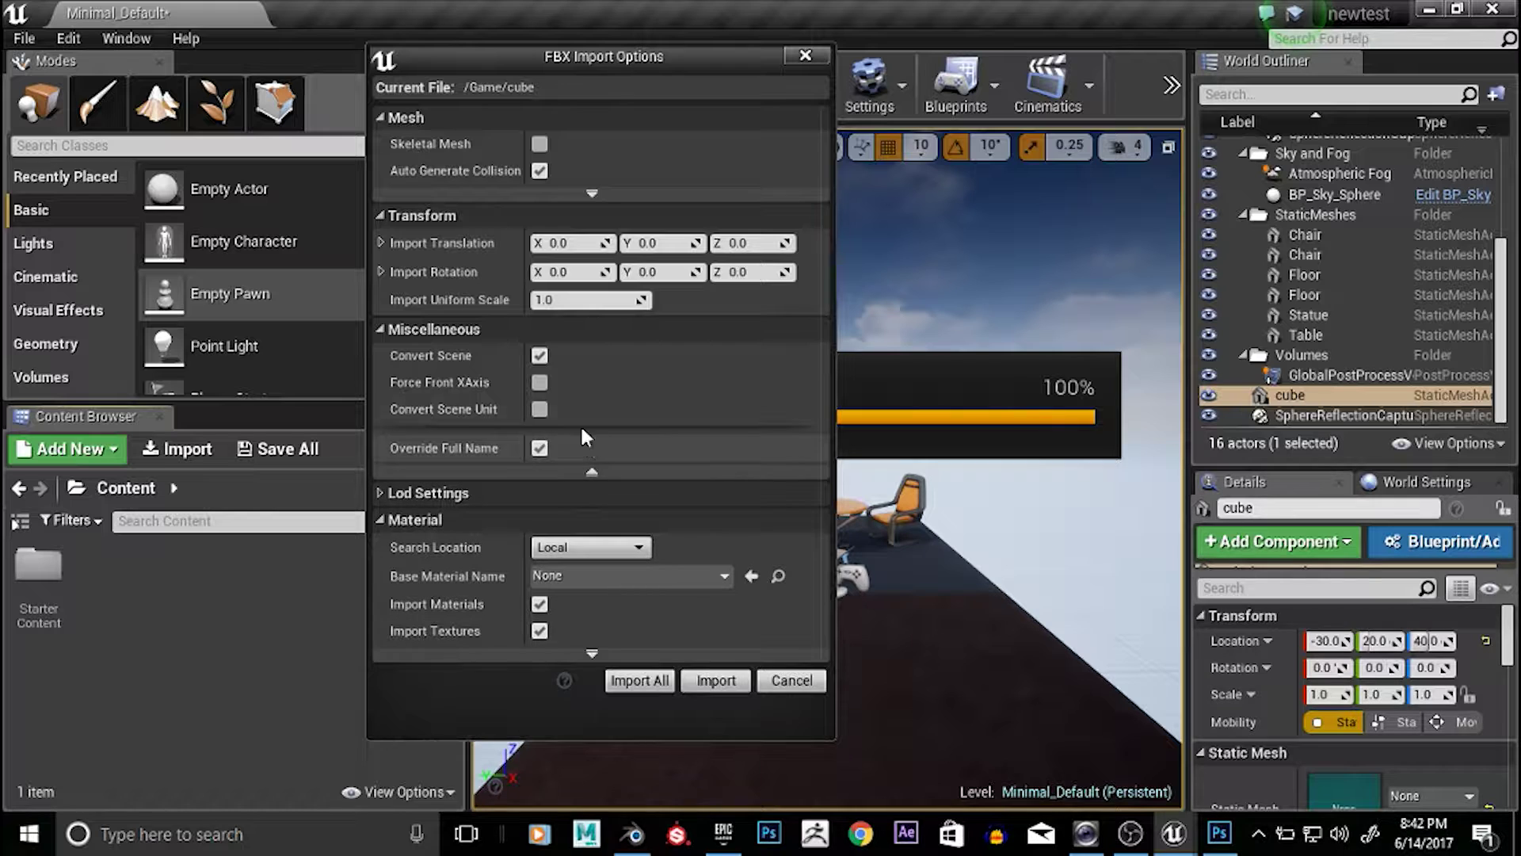
left_click(586, 464)
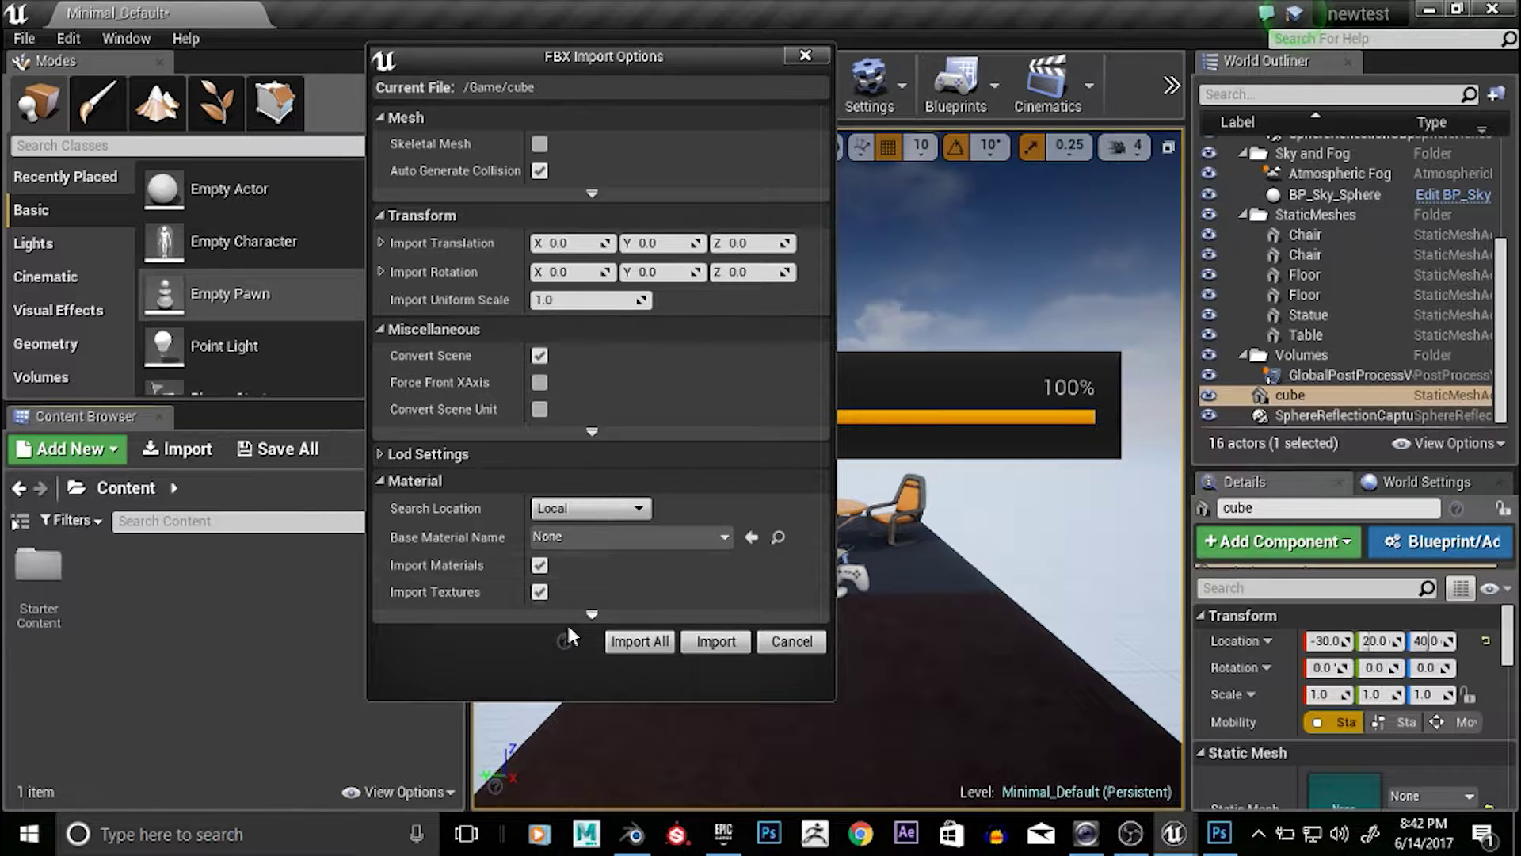
left_click(378, 460)
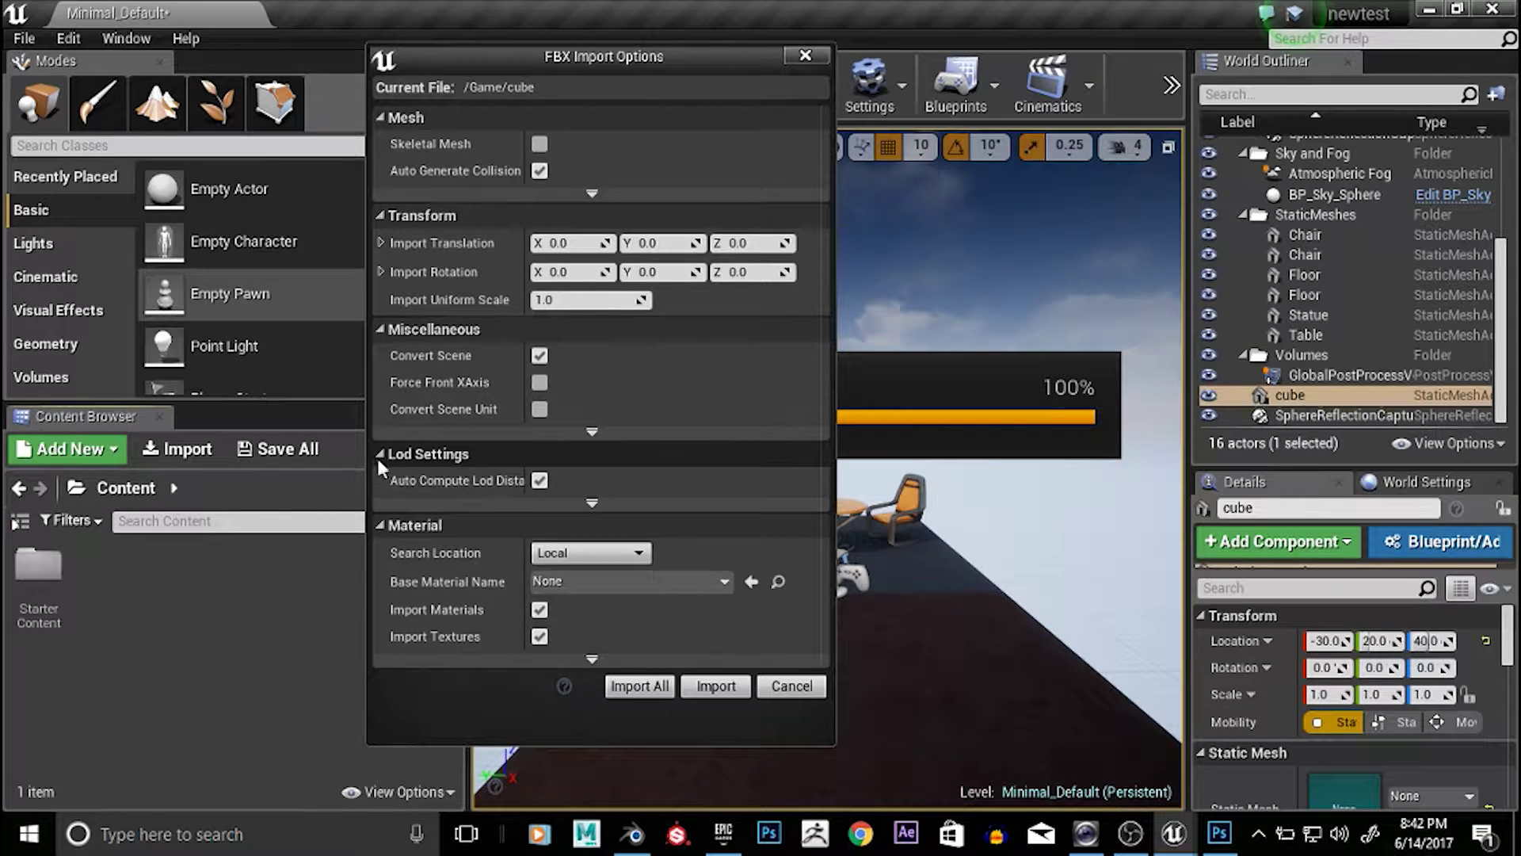
left_click(588, 505)
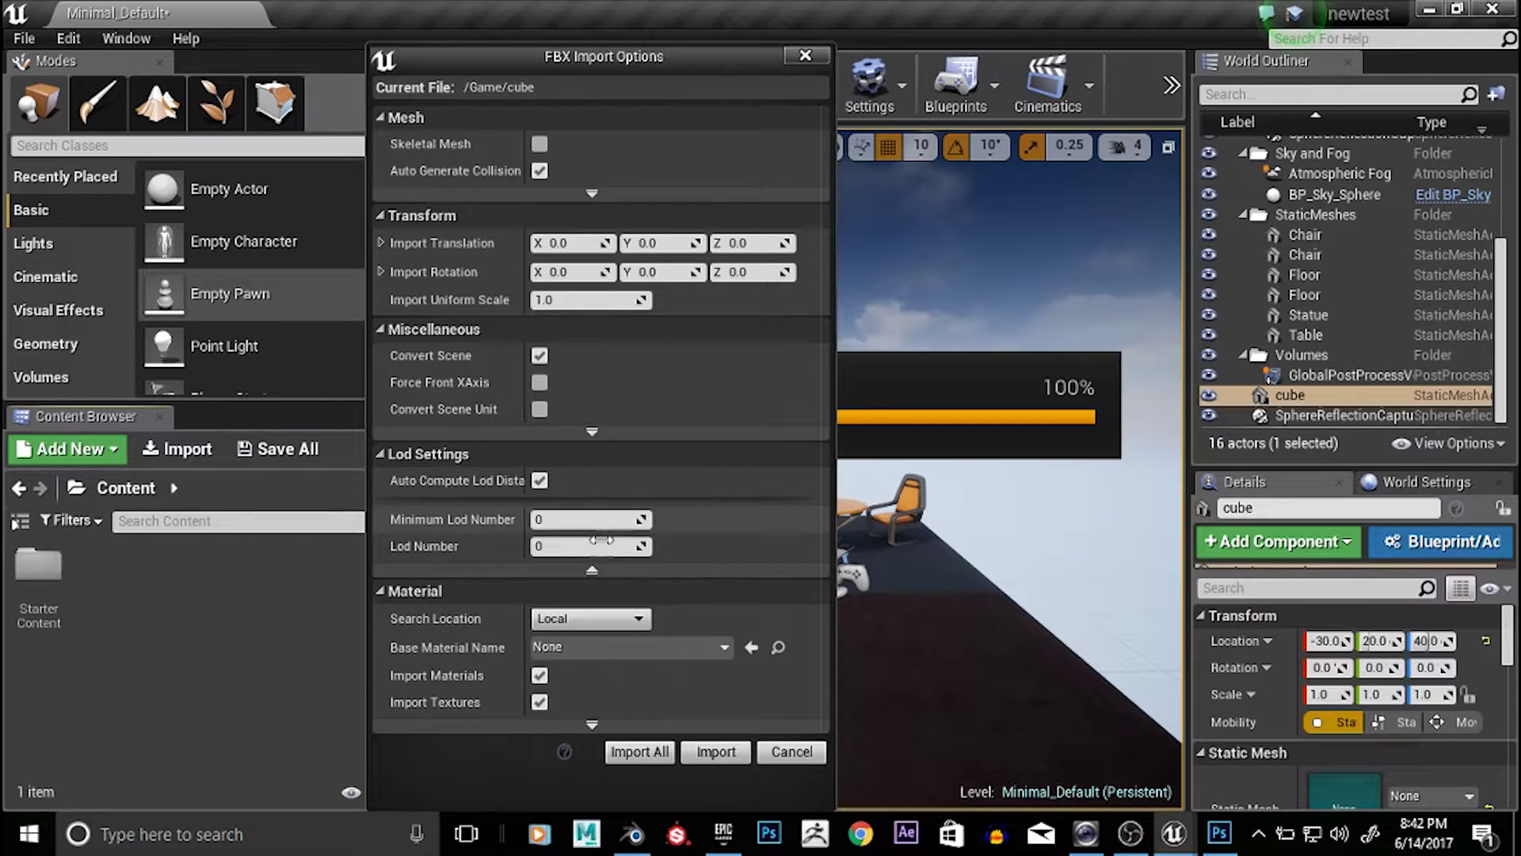
left_click(380, 456)
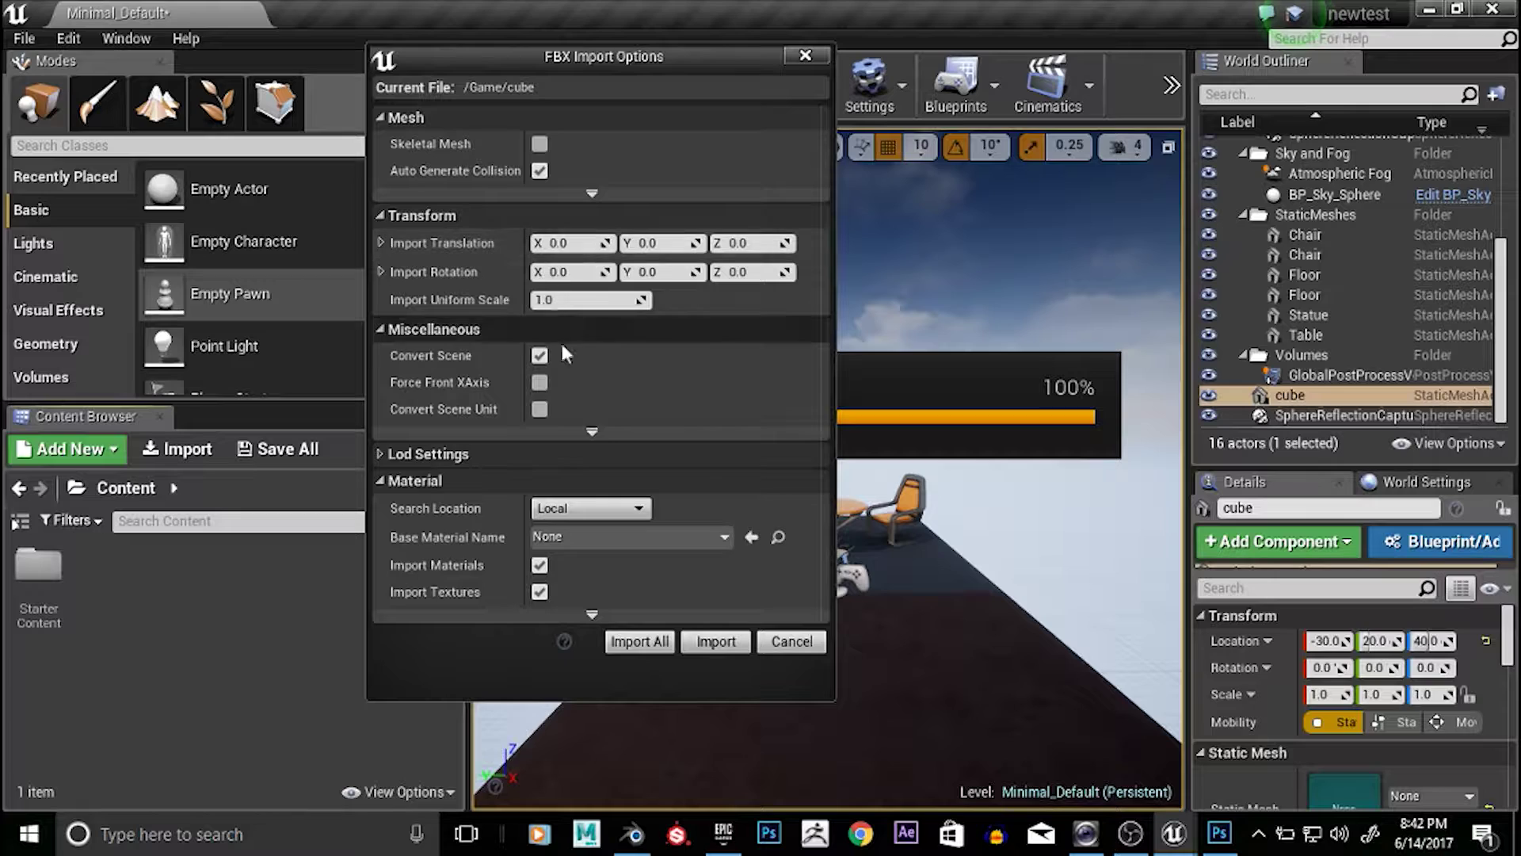
Import the cube with Import All, dismiss the message log, and save both the cube mesh and the Minimal_Default level
left_click(639, 642)
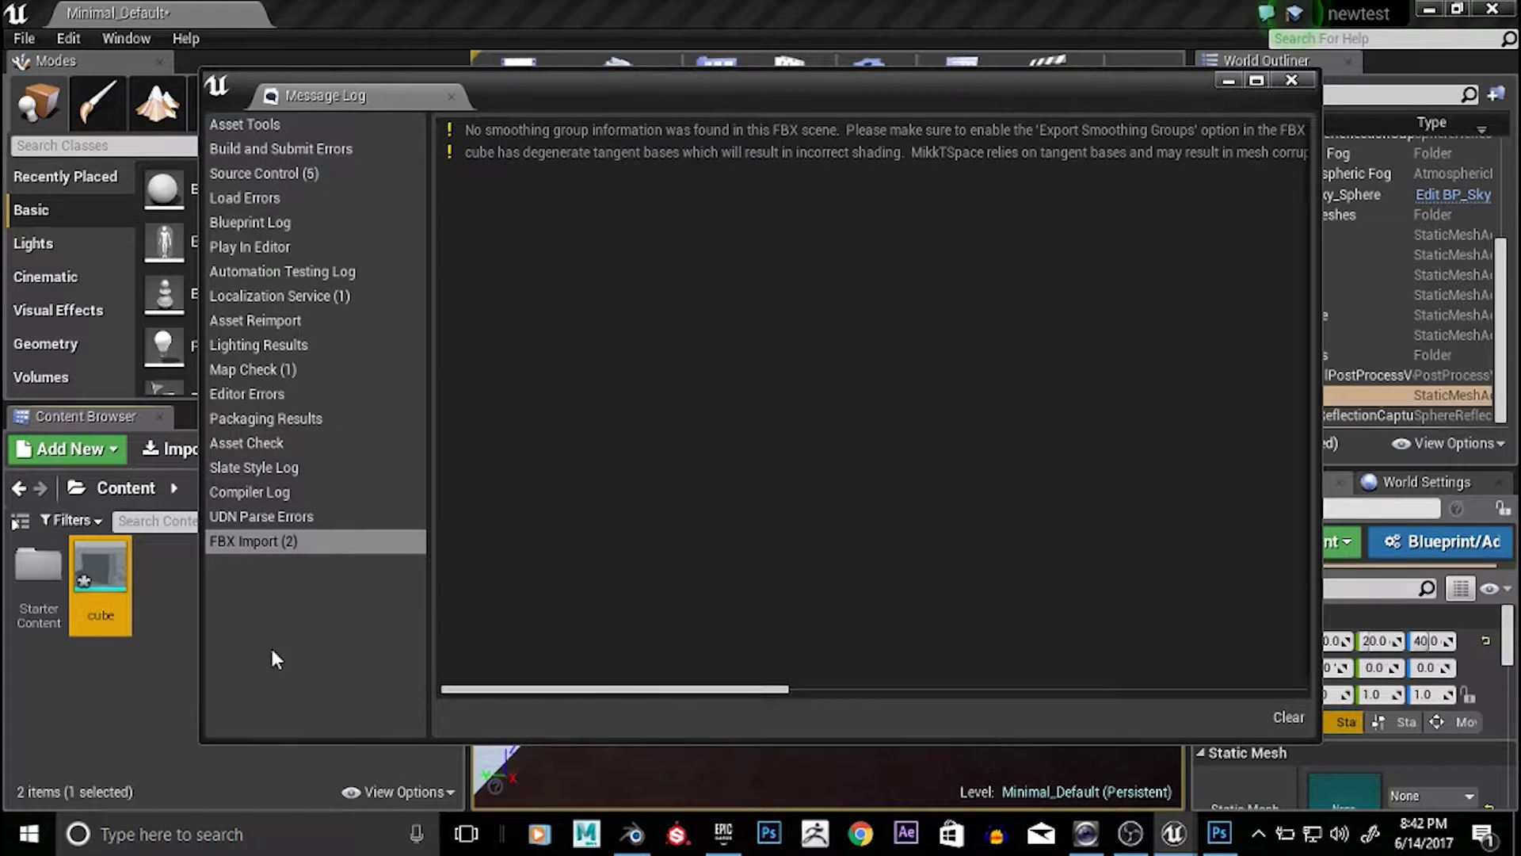
left_click(1291, 80)
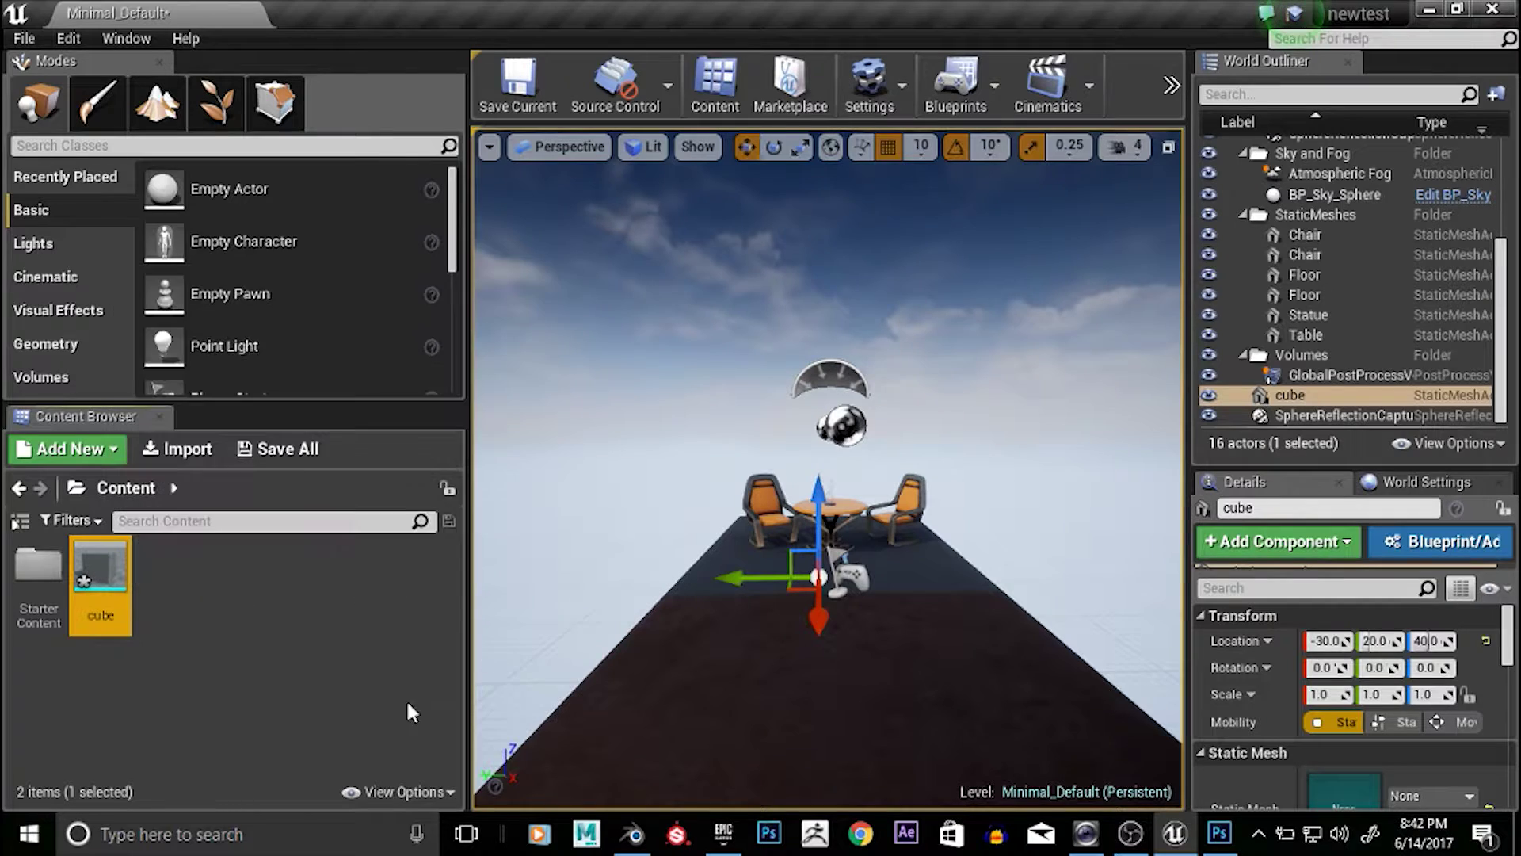
left_click(274, 449)
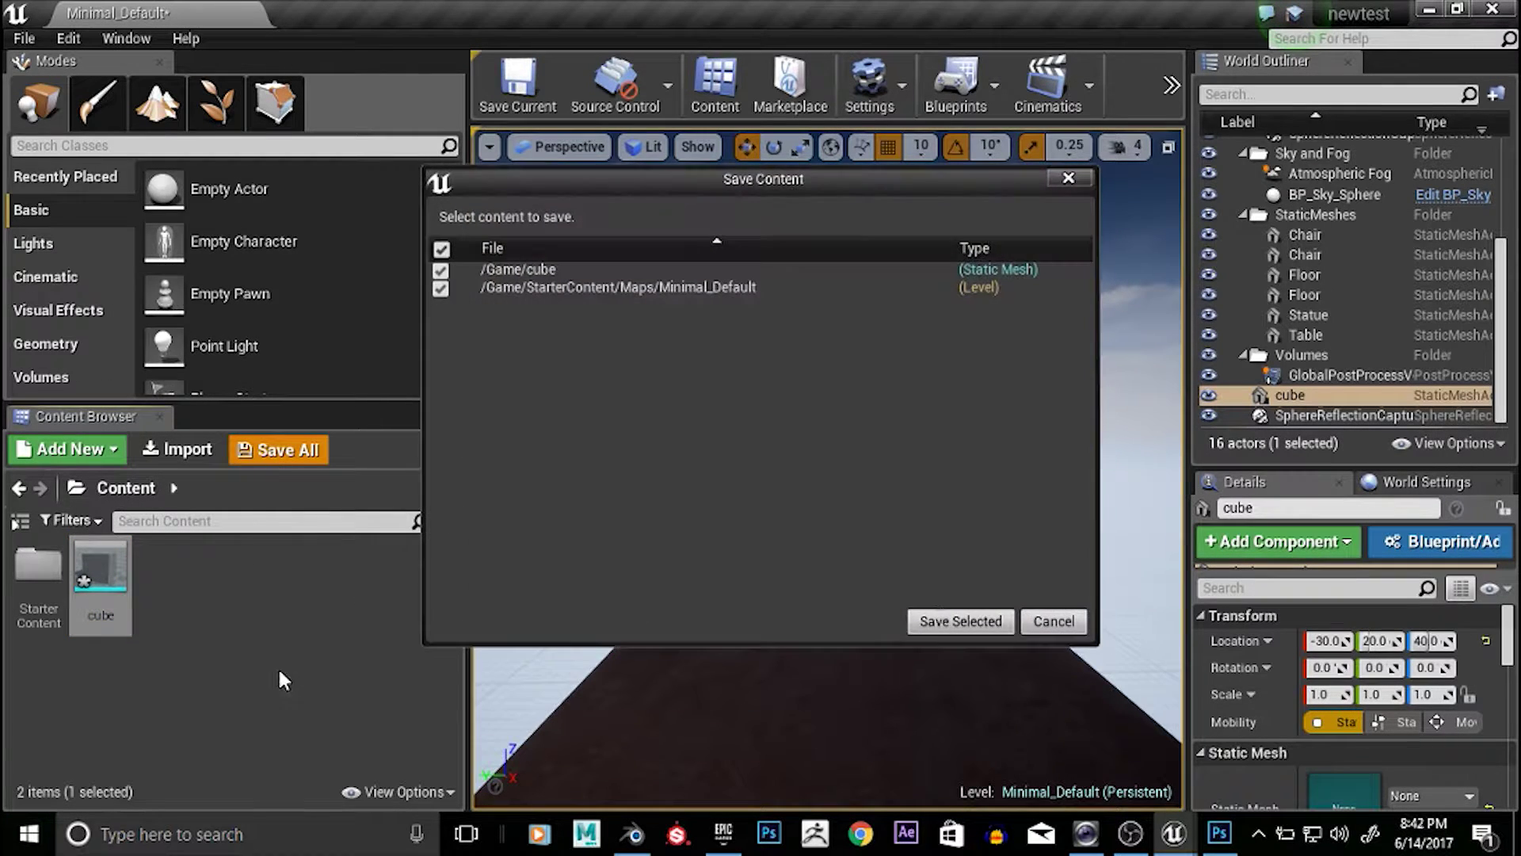
left_click(953, 615)
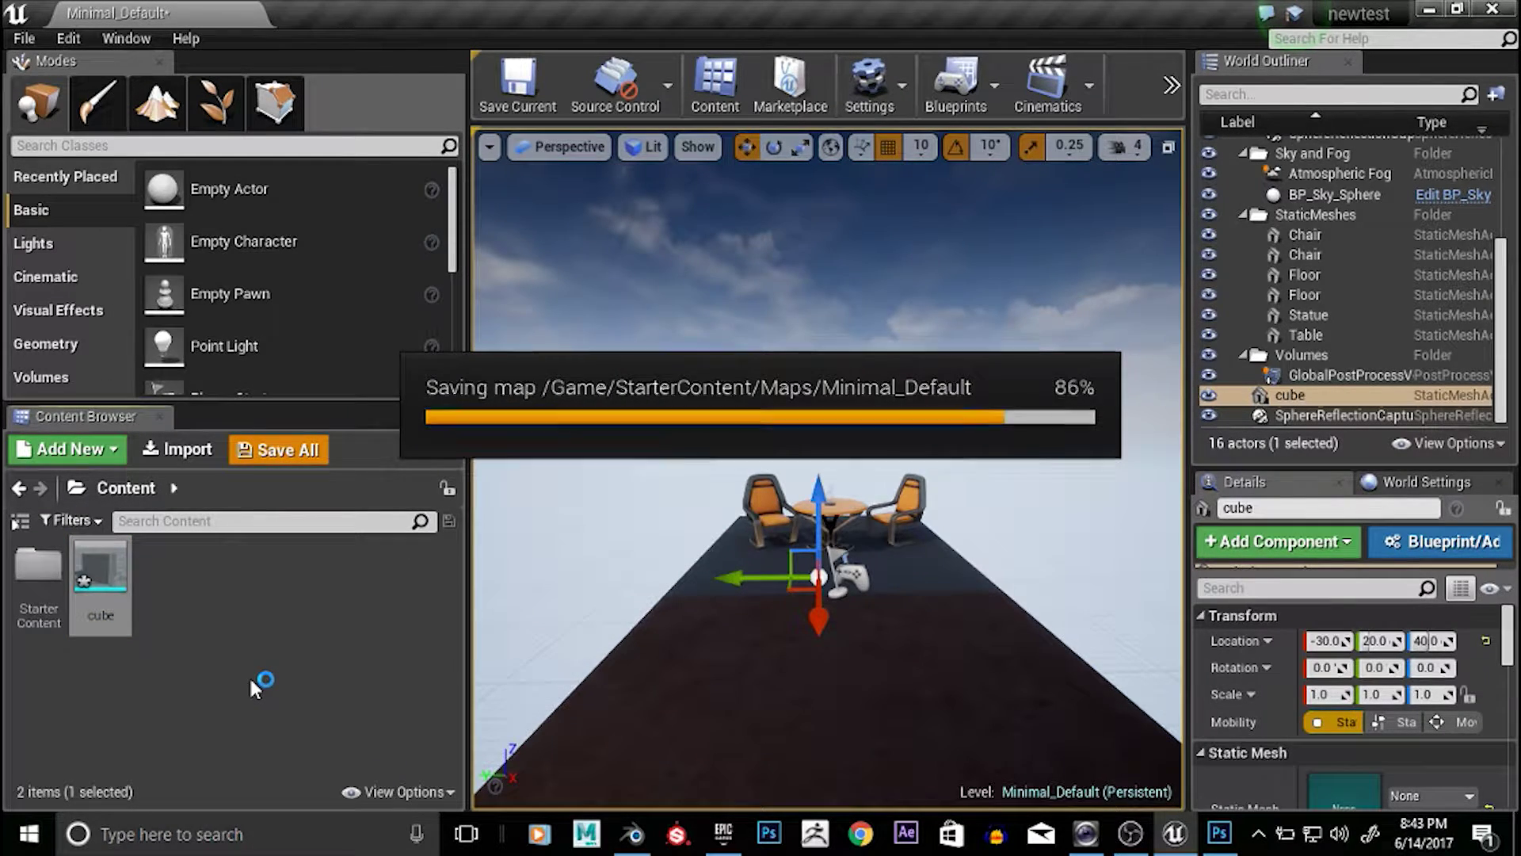
Place the imported cube mesh in the level in front of the table and move it along Y to 10
left_click_drag(103, 586, 854, 590)
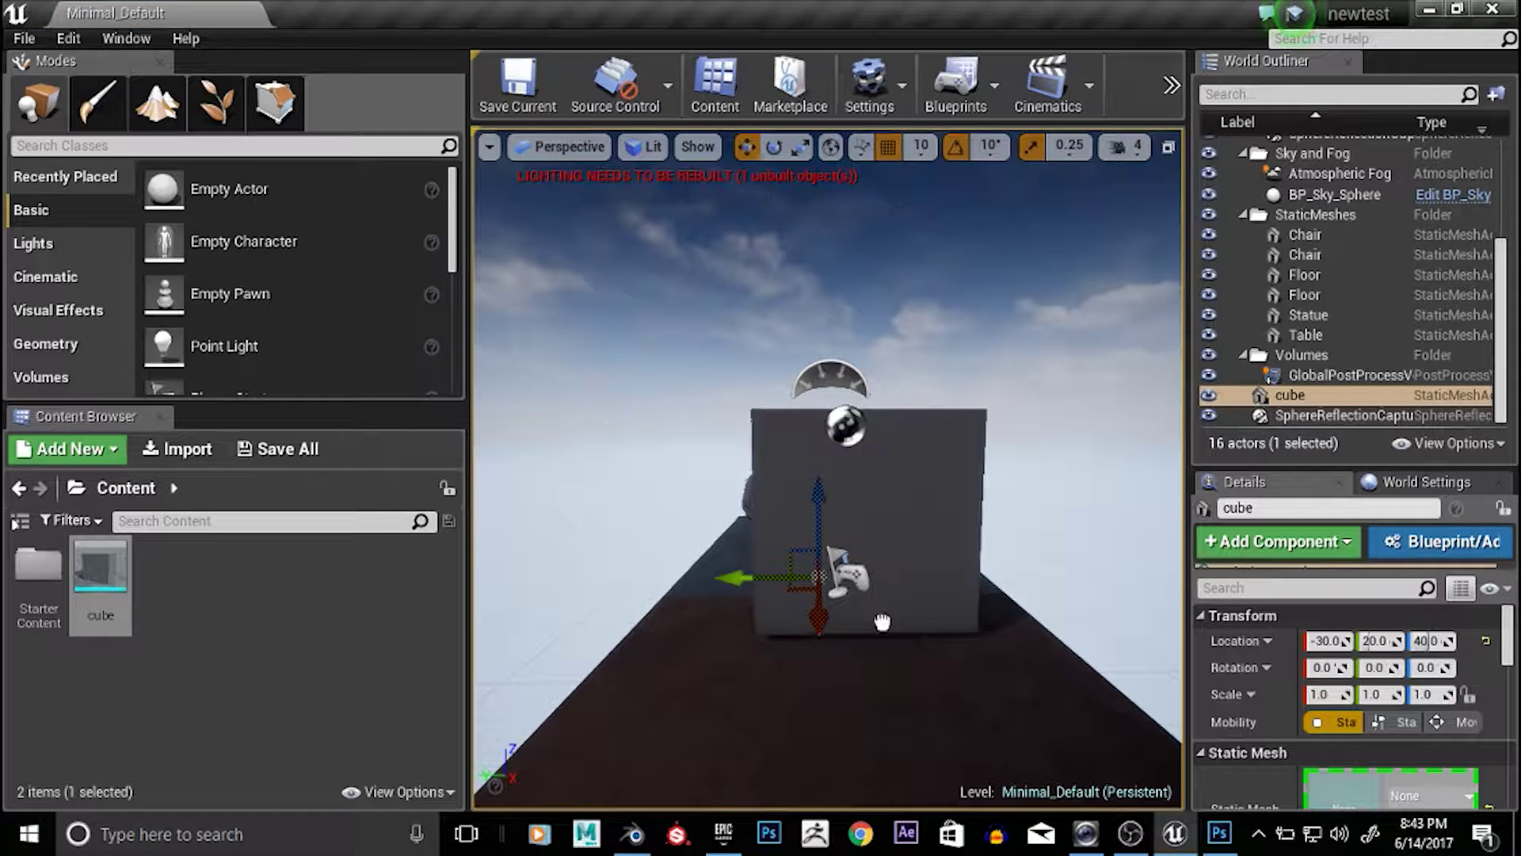
left_click(713, 570)
left_click(845, 425)
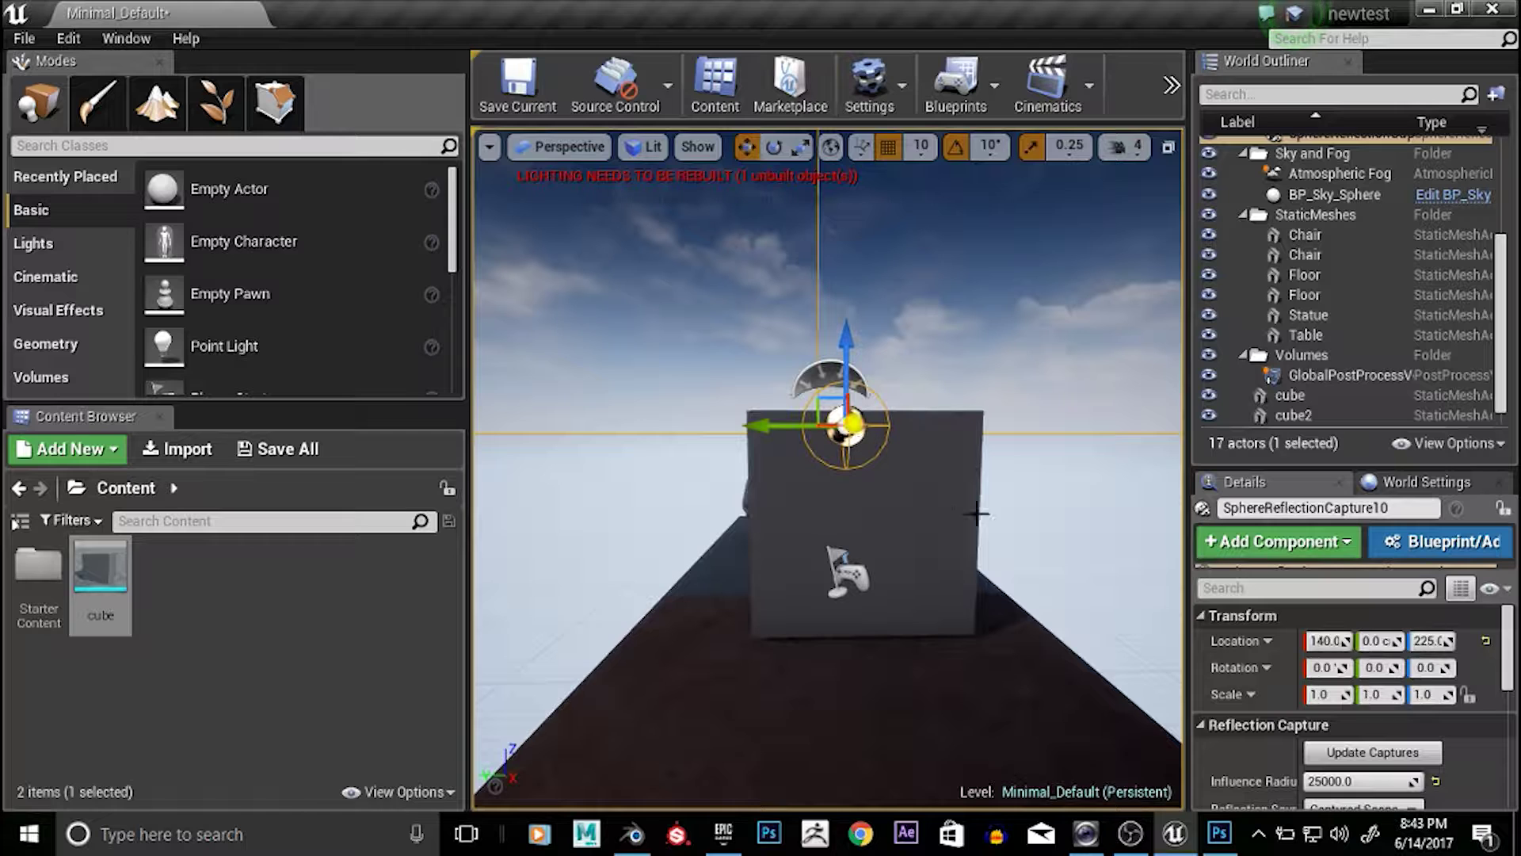
left_click(924, 503)
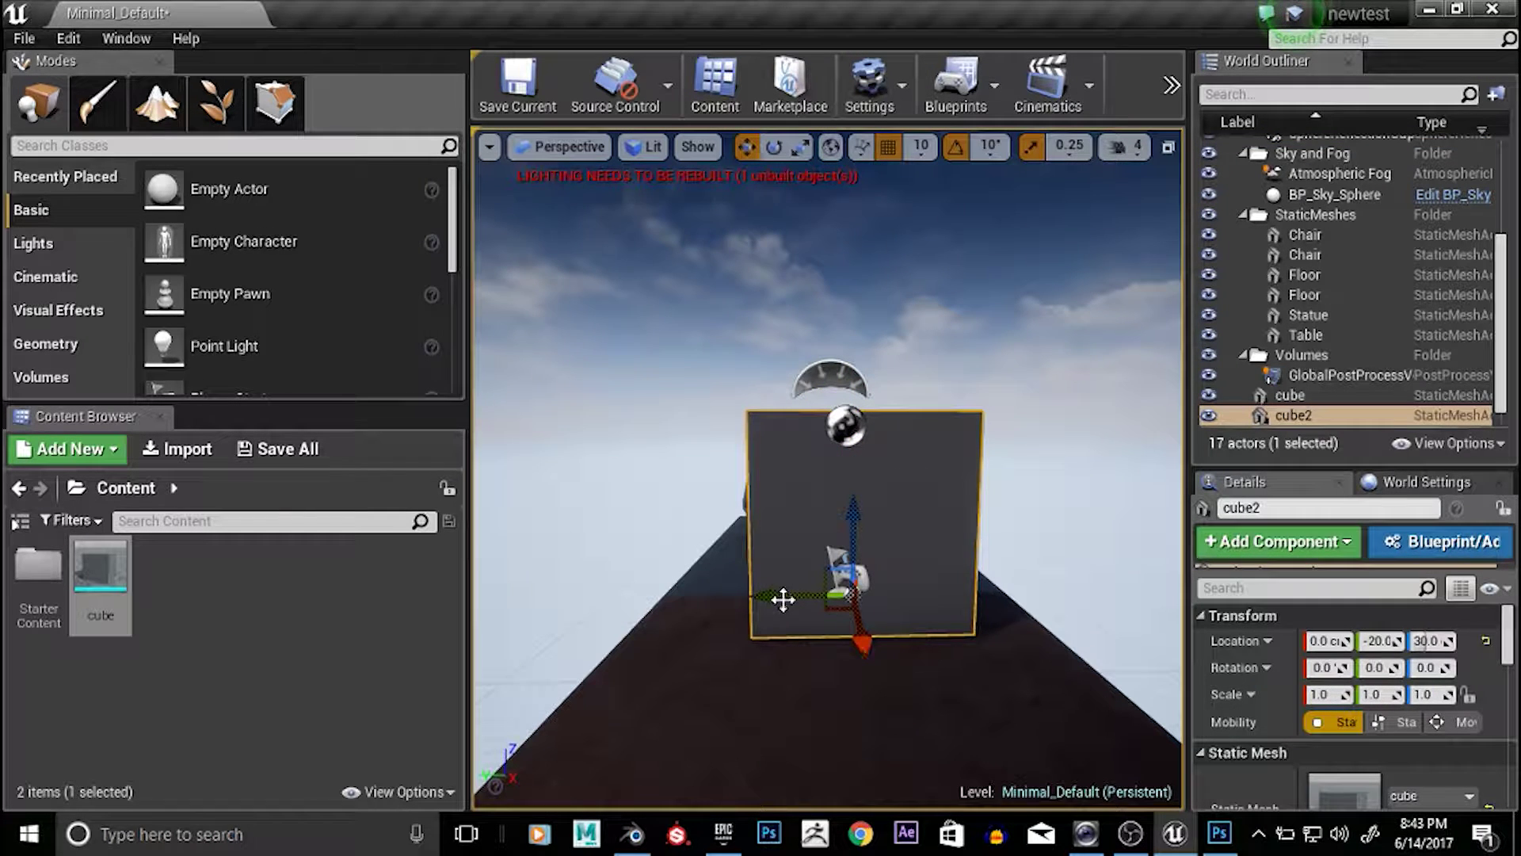
mouse_move(764, 595)
left_mouse_down()
mouse_move(599, 615)
mouse_move(856, 608)
mouse_move(682, 620)
mouse_move(816, 606)
mouse_move(734, 608)
mouse_move(860, 578)
mouse_move(681, 610)
mouse_move(864, 593)
mouse_move(634, 629)
mouse_move(678, 642)
mouse_move(784, 611)
mouse_move(689, 621)
mouse_move(739, 610)
left_mouse_up()
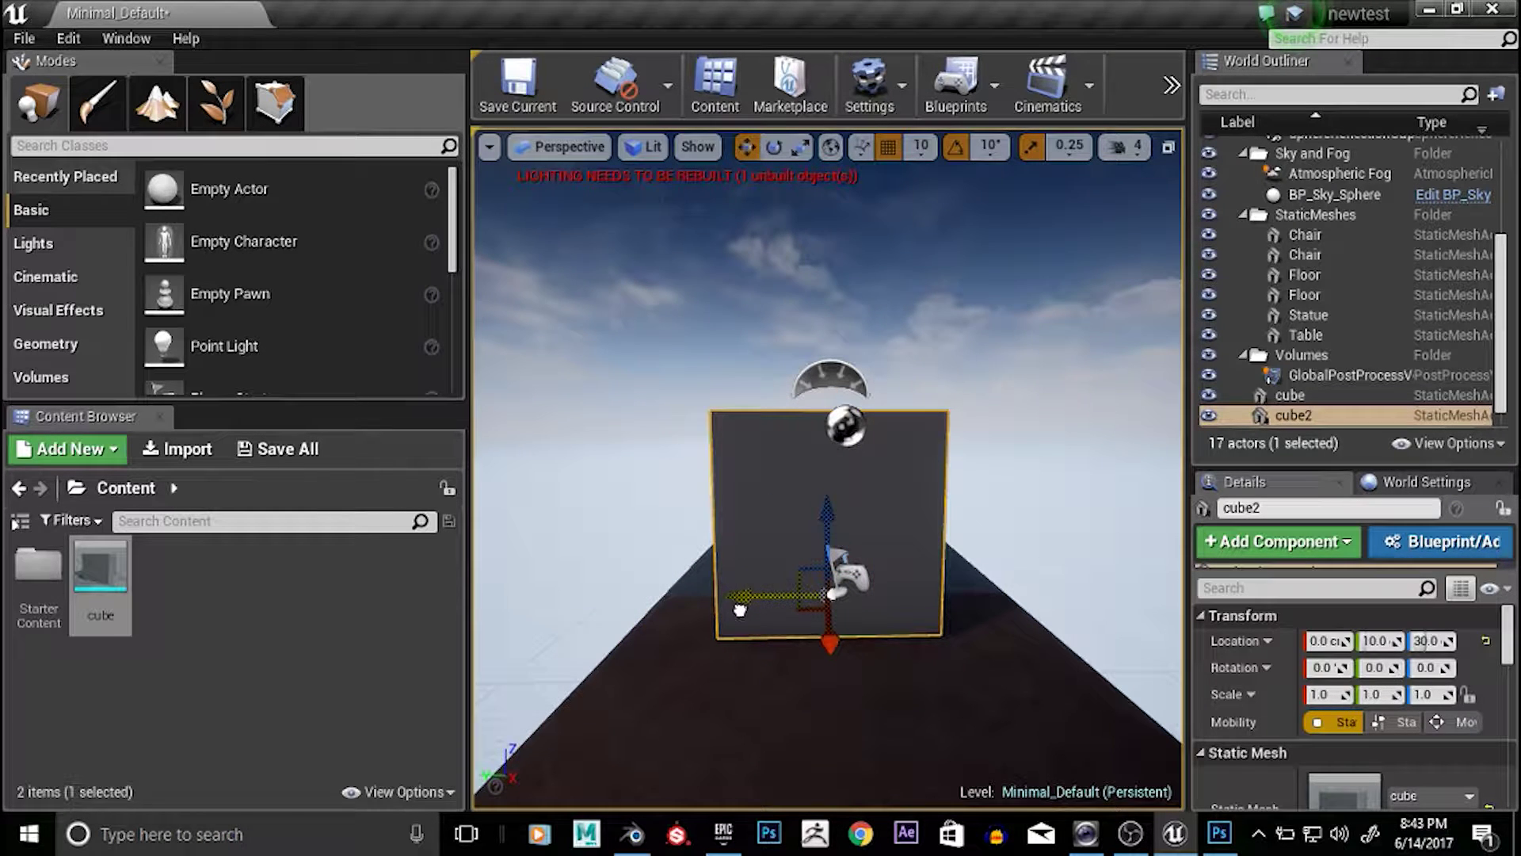
Scale the placed cube down along Z to 0.75
key("e")
key("r")
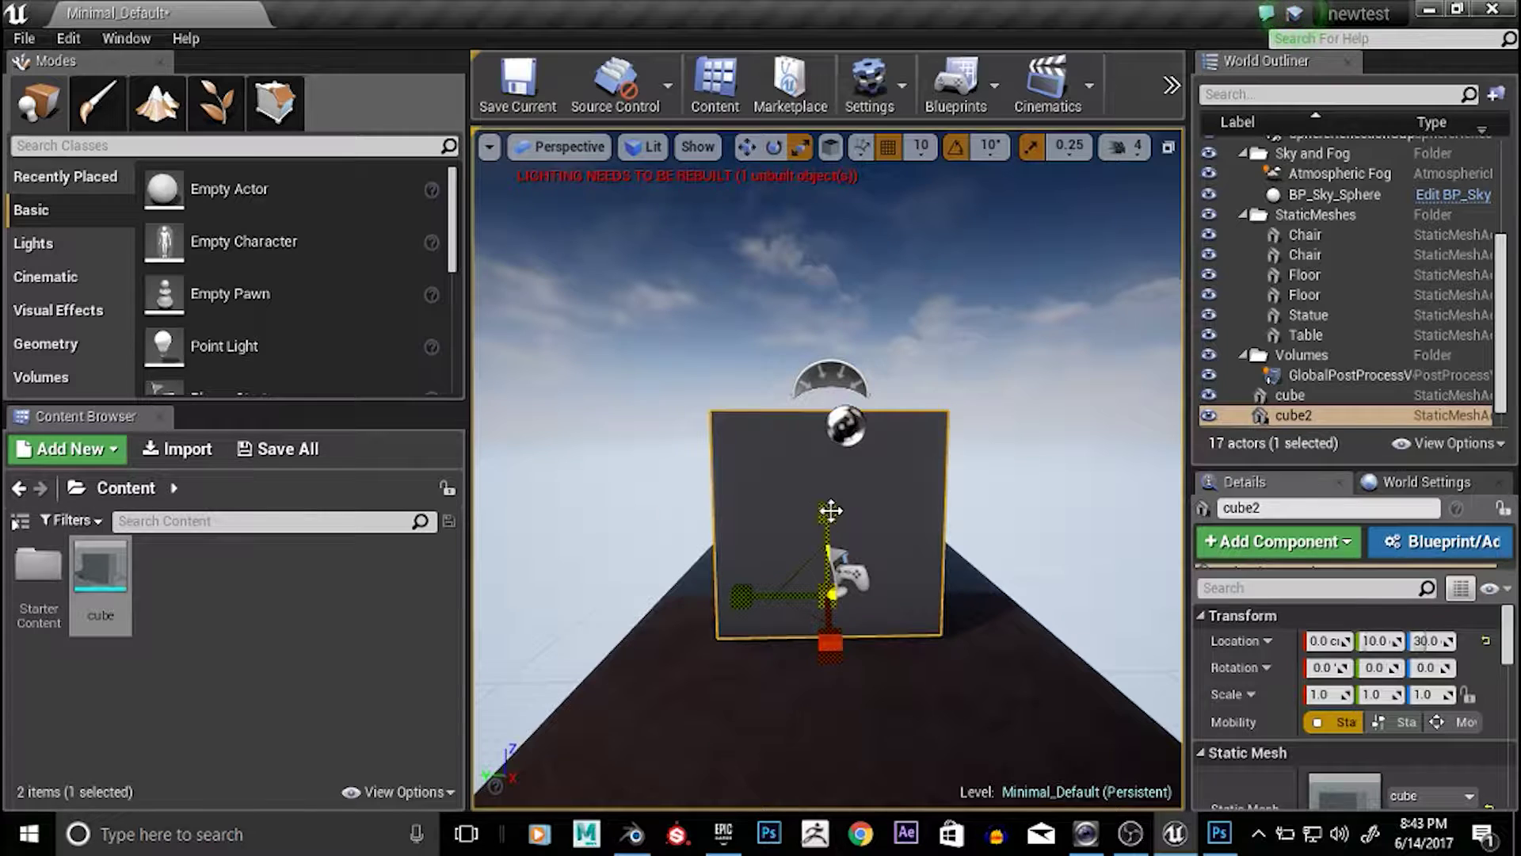
mouse_move(827, 515)
left_mouse_down()
mouse_move(827, 572)
mouse_move(827, 404)
mouse_move(829, 617)
mouse_move(827, 443)
mouse_move(827, 554)
mouse_move(827, 456)
mouse_move(827, 554)
mouse_move(828, 457)
mouse_move(828, 554)
mouse_move(828, 464)
mouse_move(827, 531)
mouse_move(827, 507)
left_mouse_up()
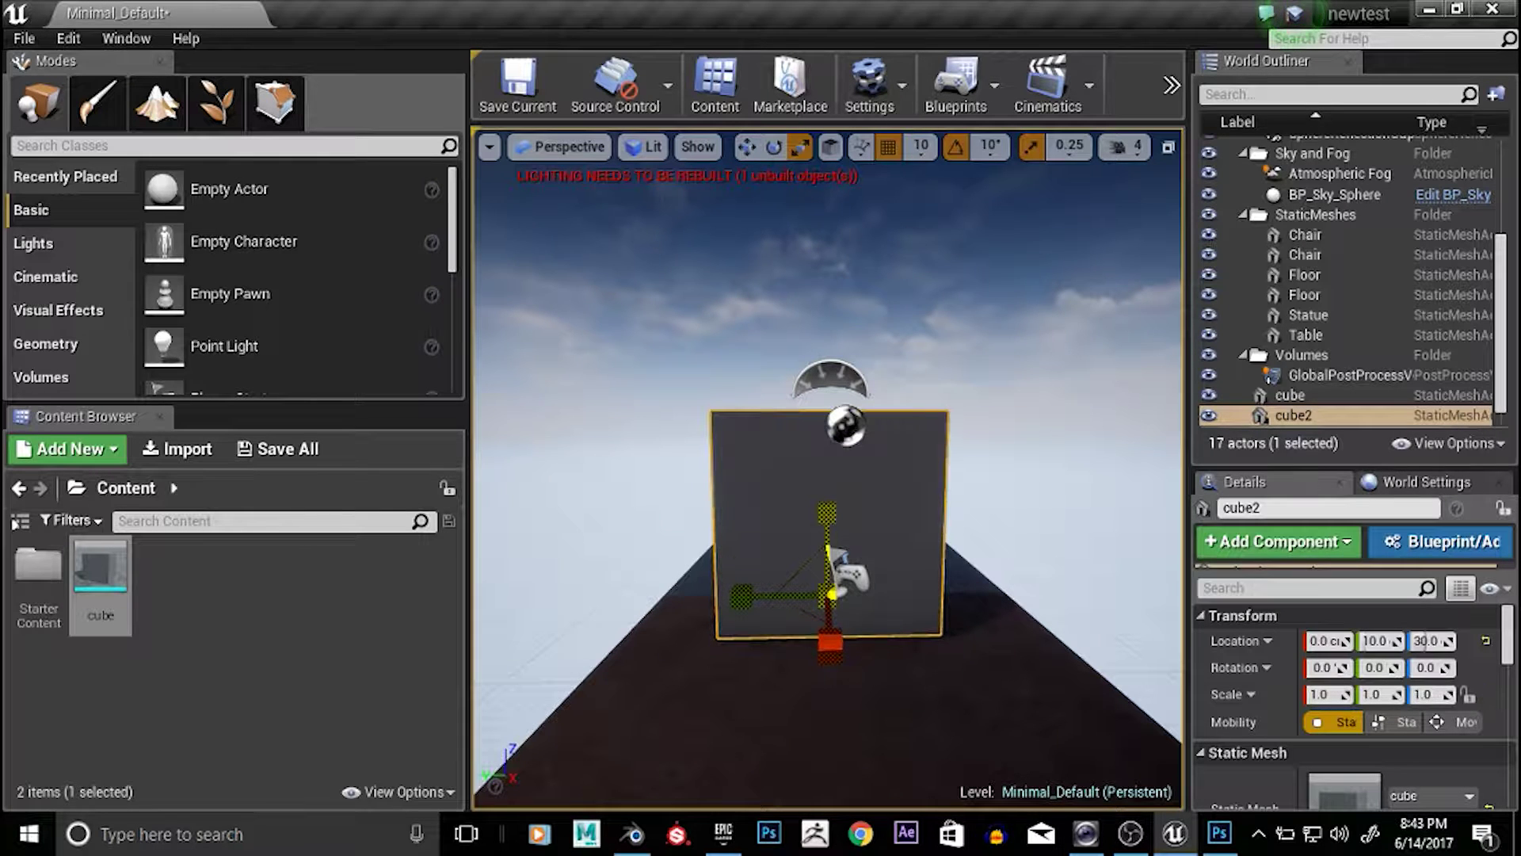
mouse_move(741, 595)
left_mouse_down()
mouse_move(643, 596)
mouse_move(784, 596)
mouse_move(753, 596)
left_mouse_up()
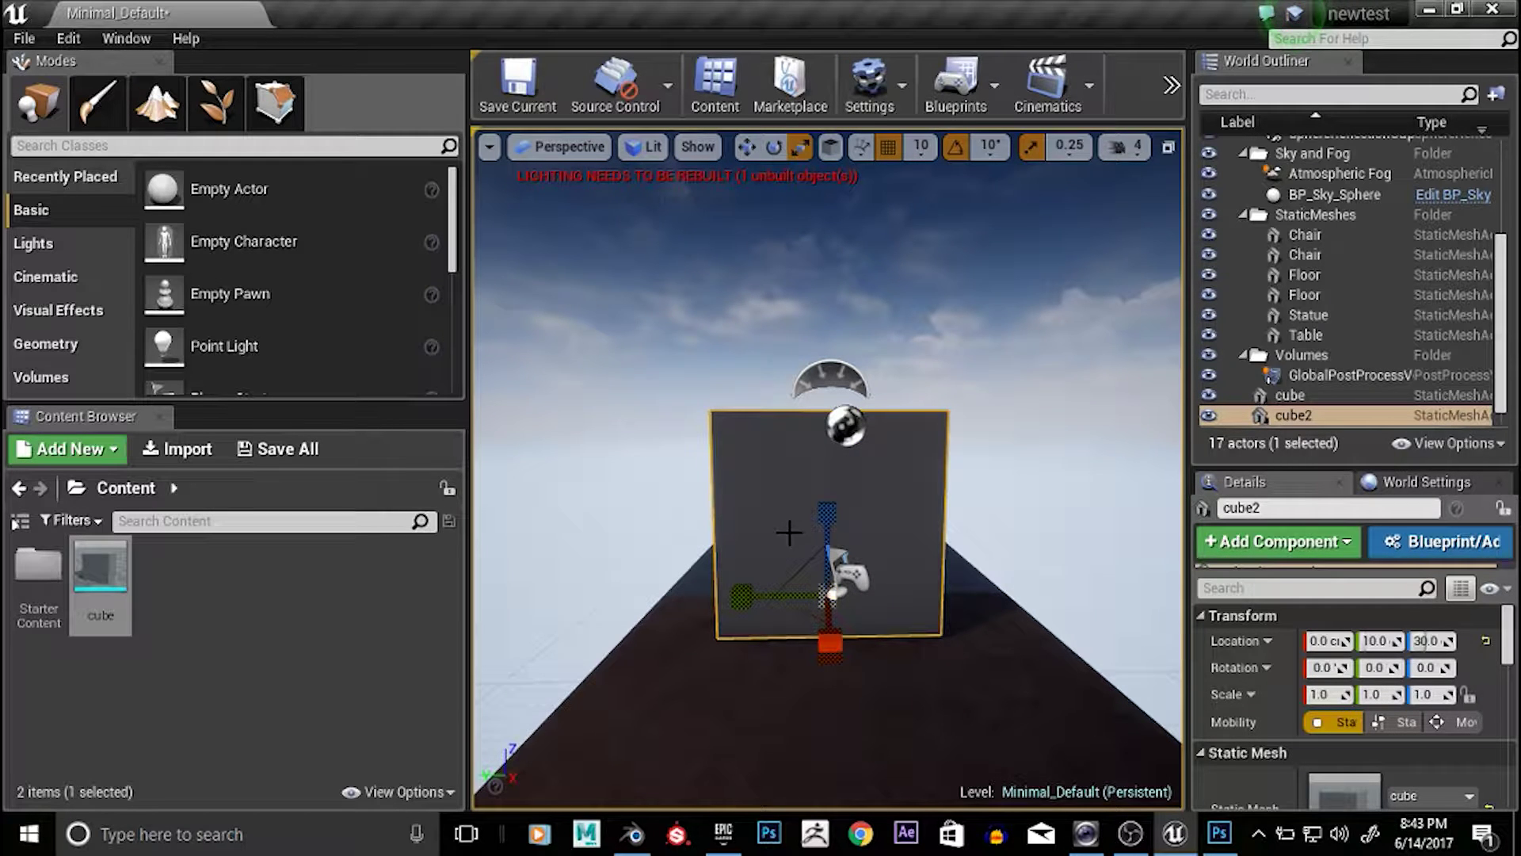
mouse_move(825, 516)
left_mouse_down()
mouse_move(826, 556)
mouse_move(826, 539)
left_mouse_up()
scroll(875, 571, "up", 2)
scroll(874, 561, "down", 4)
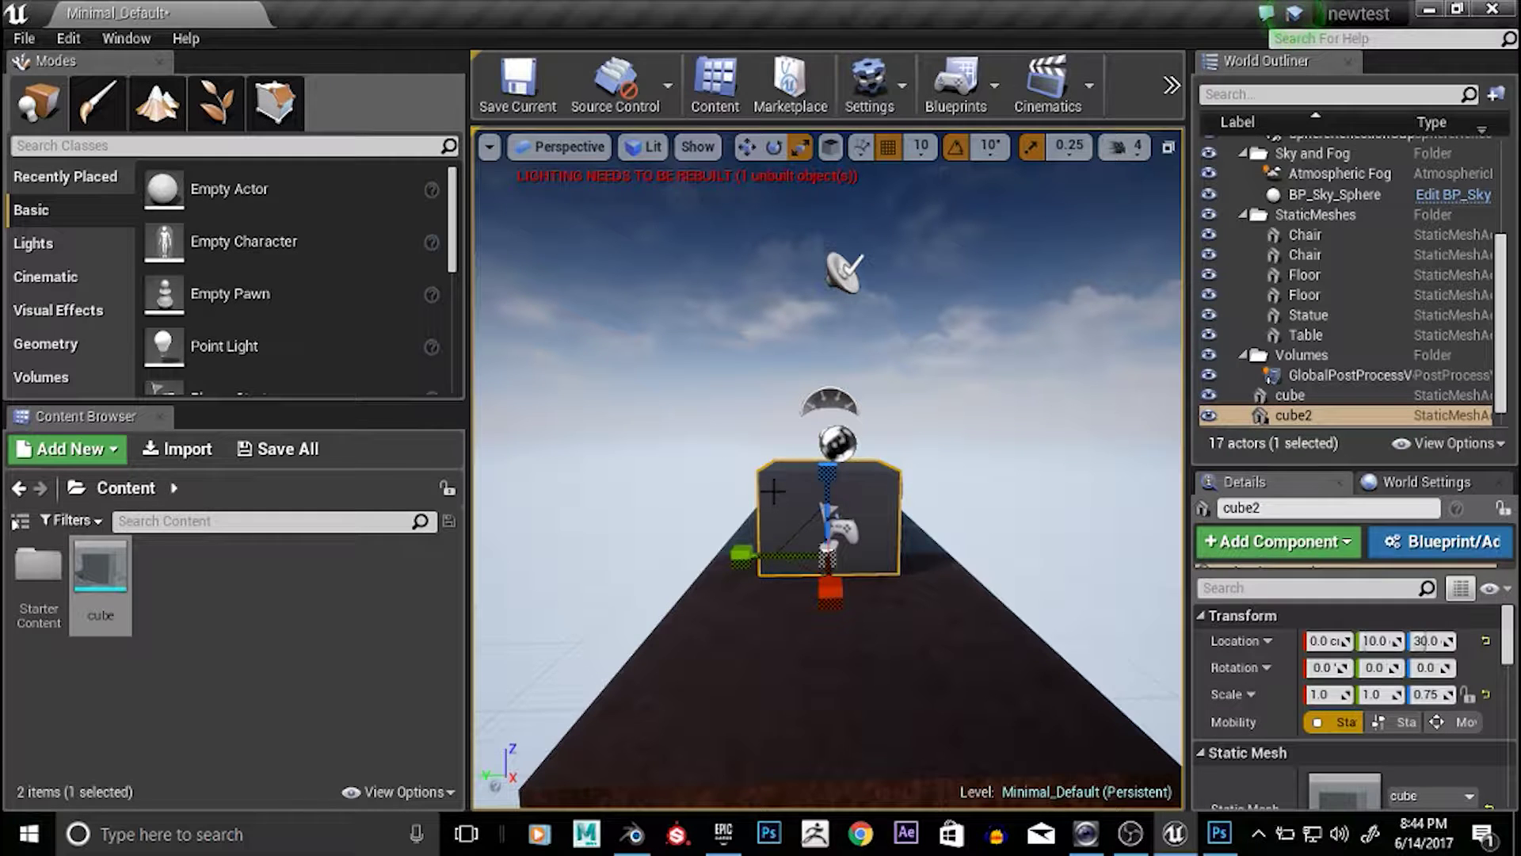
Delete the scaled cube from the level, keeping its mesh in the Content folder
key("Delete")
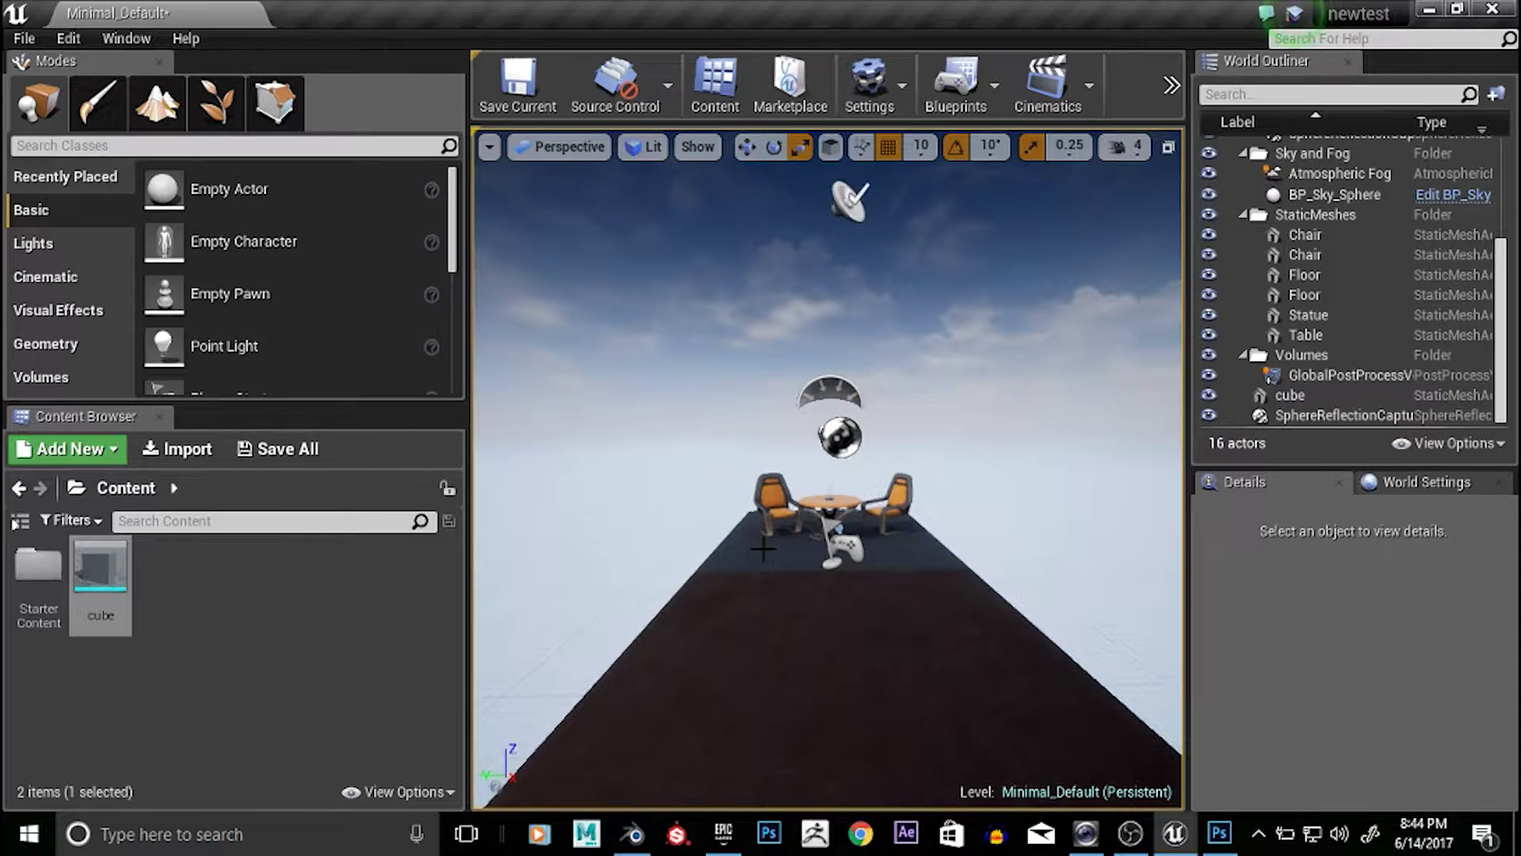
scroll(765, 530, "down", 3)
scroll(781, 570, "up", 3)
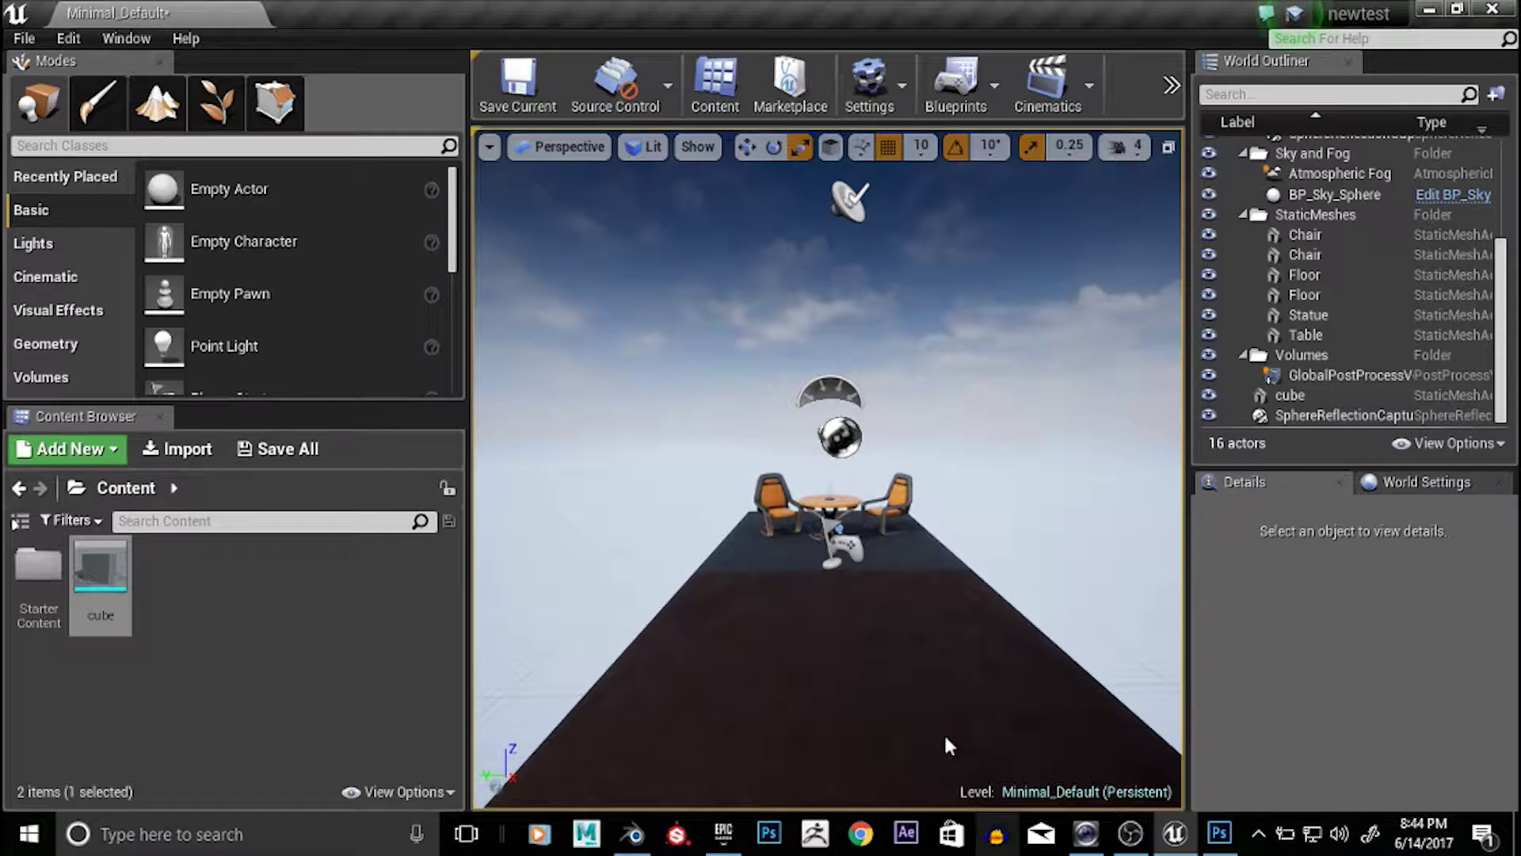
Switch to Blender, check its version on the splash screen, and set the scene's length units to Metric
left_click(633, 833)
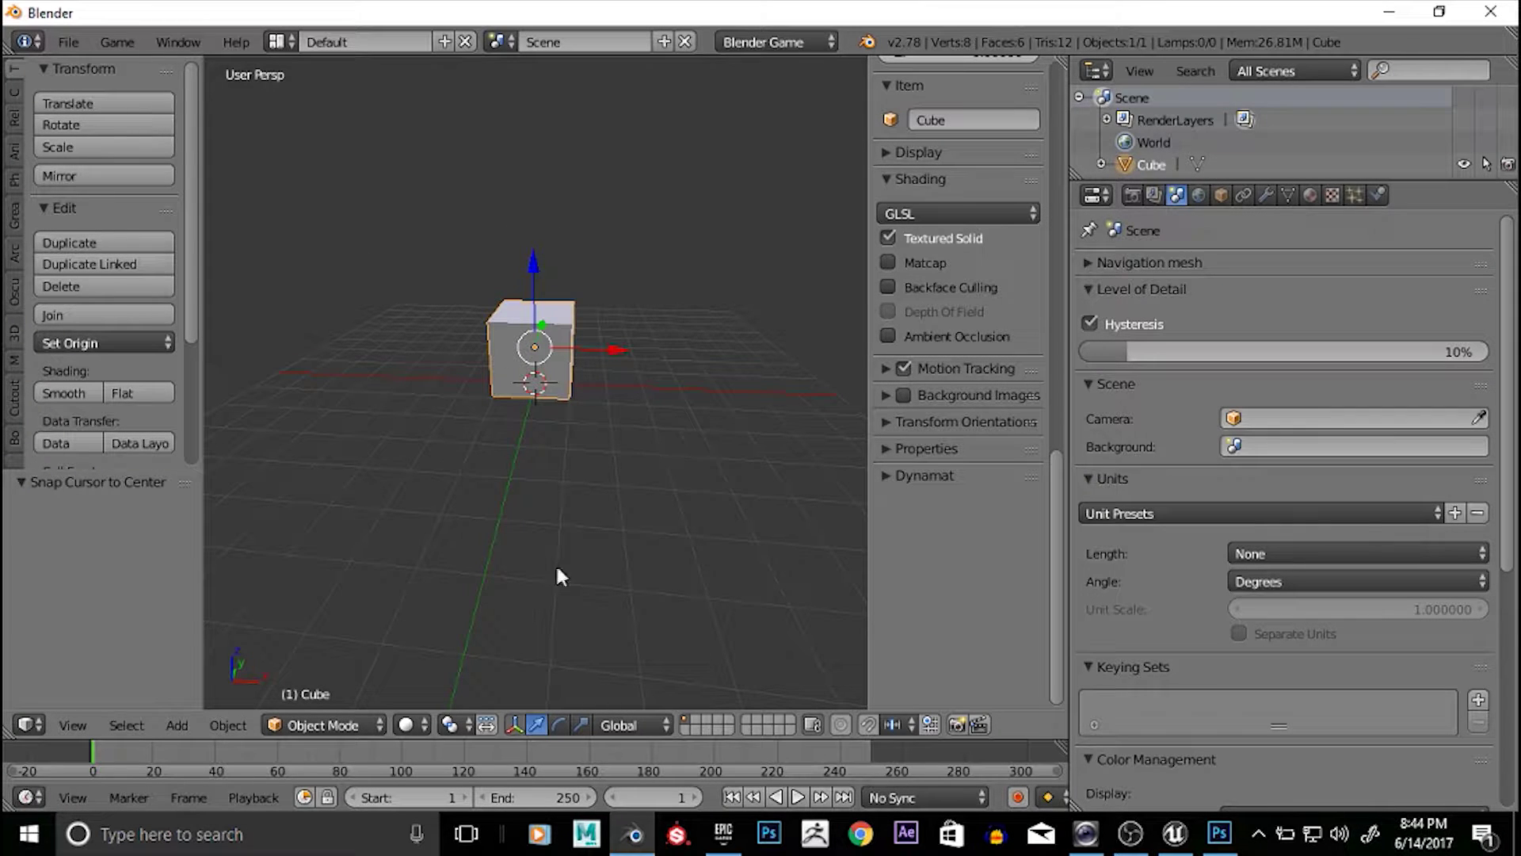
left_click(1291, 556)
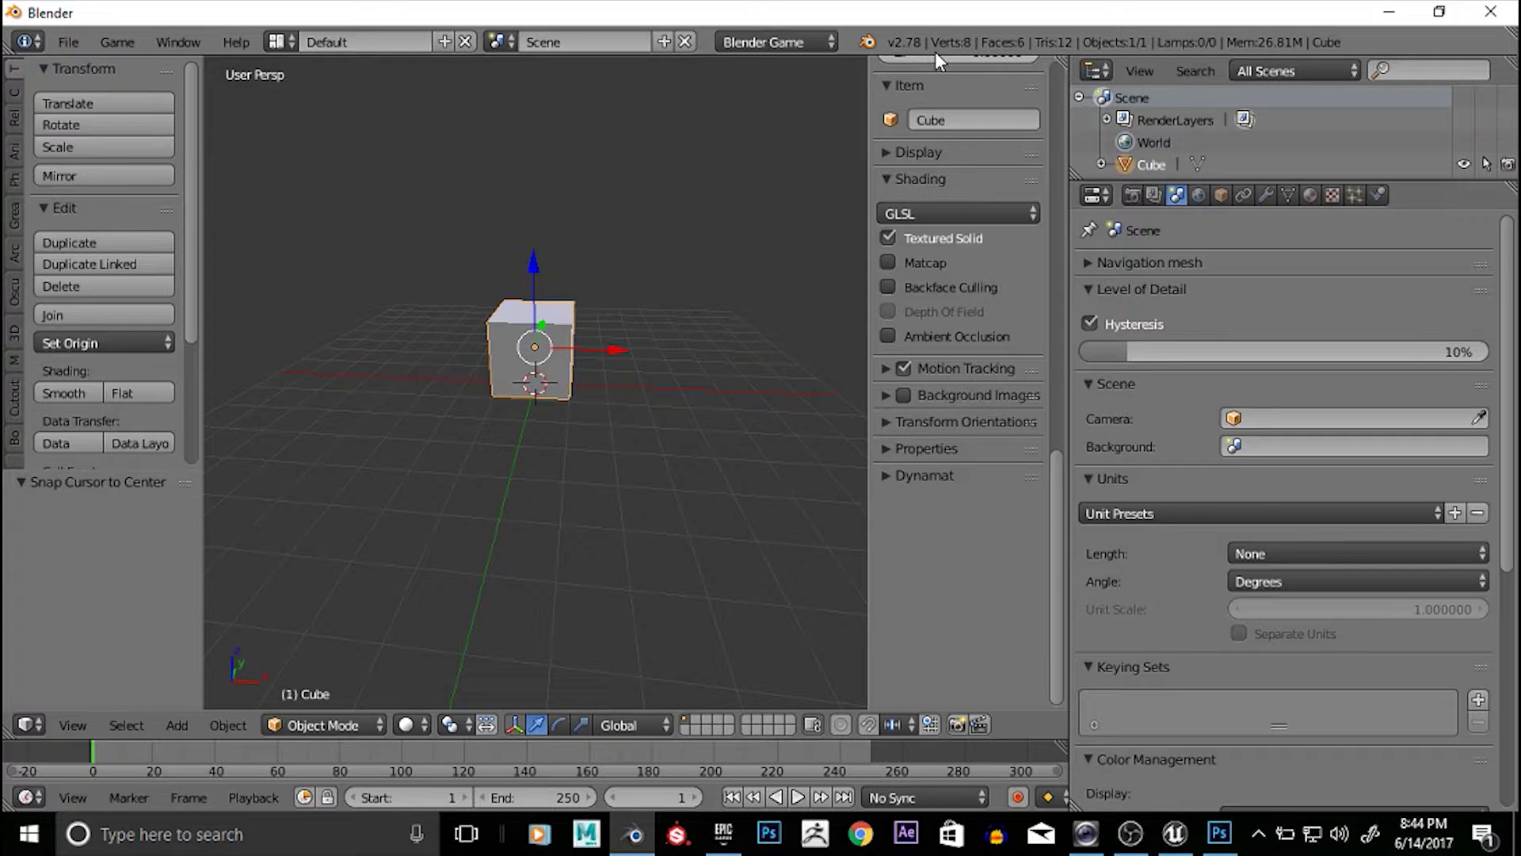
left_click(870, 41)
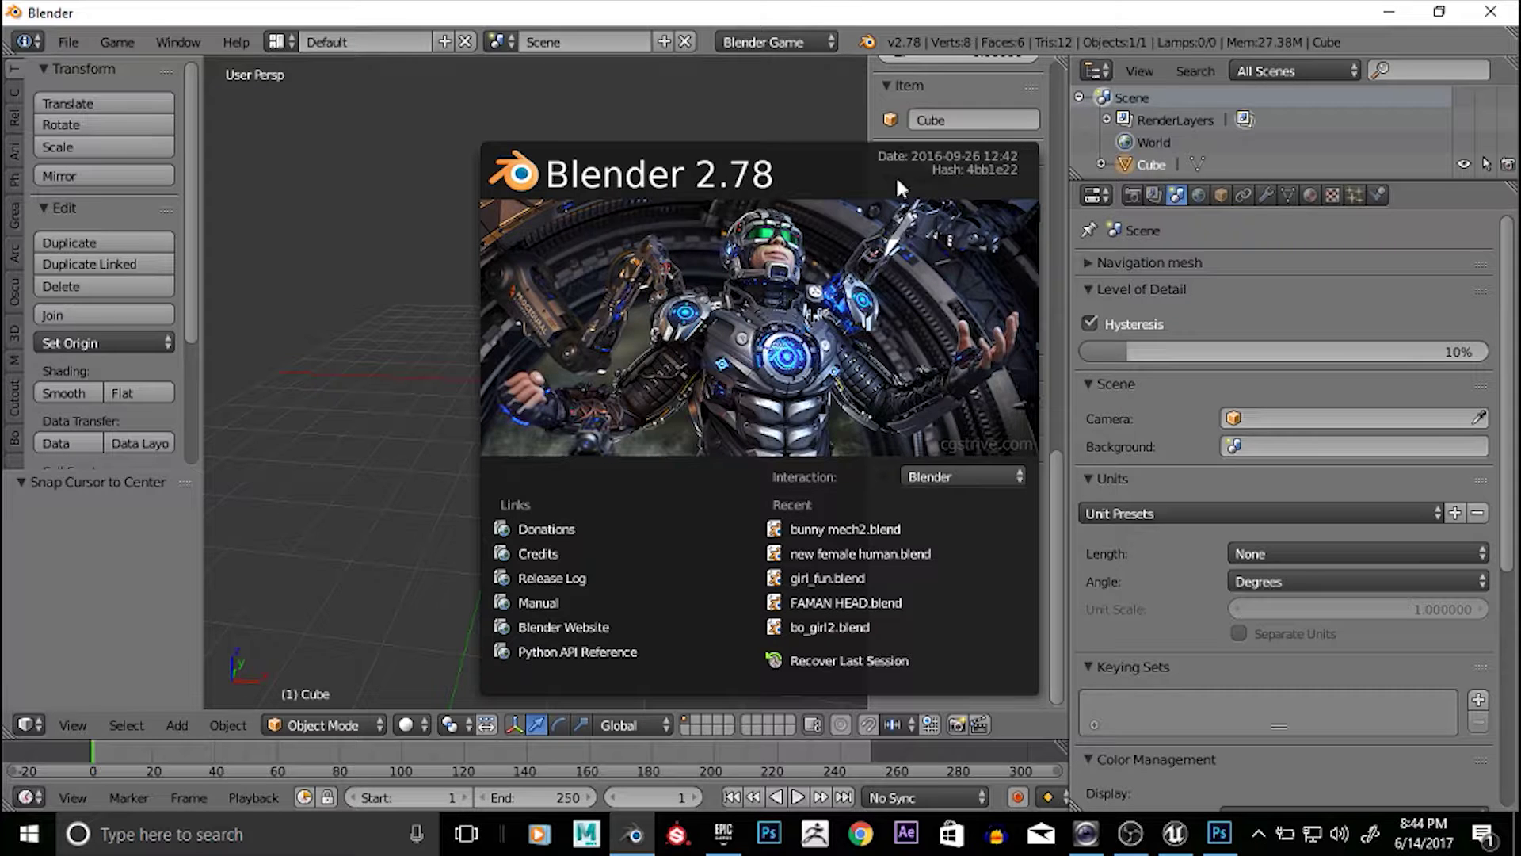
left_click(715, 95)
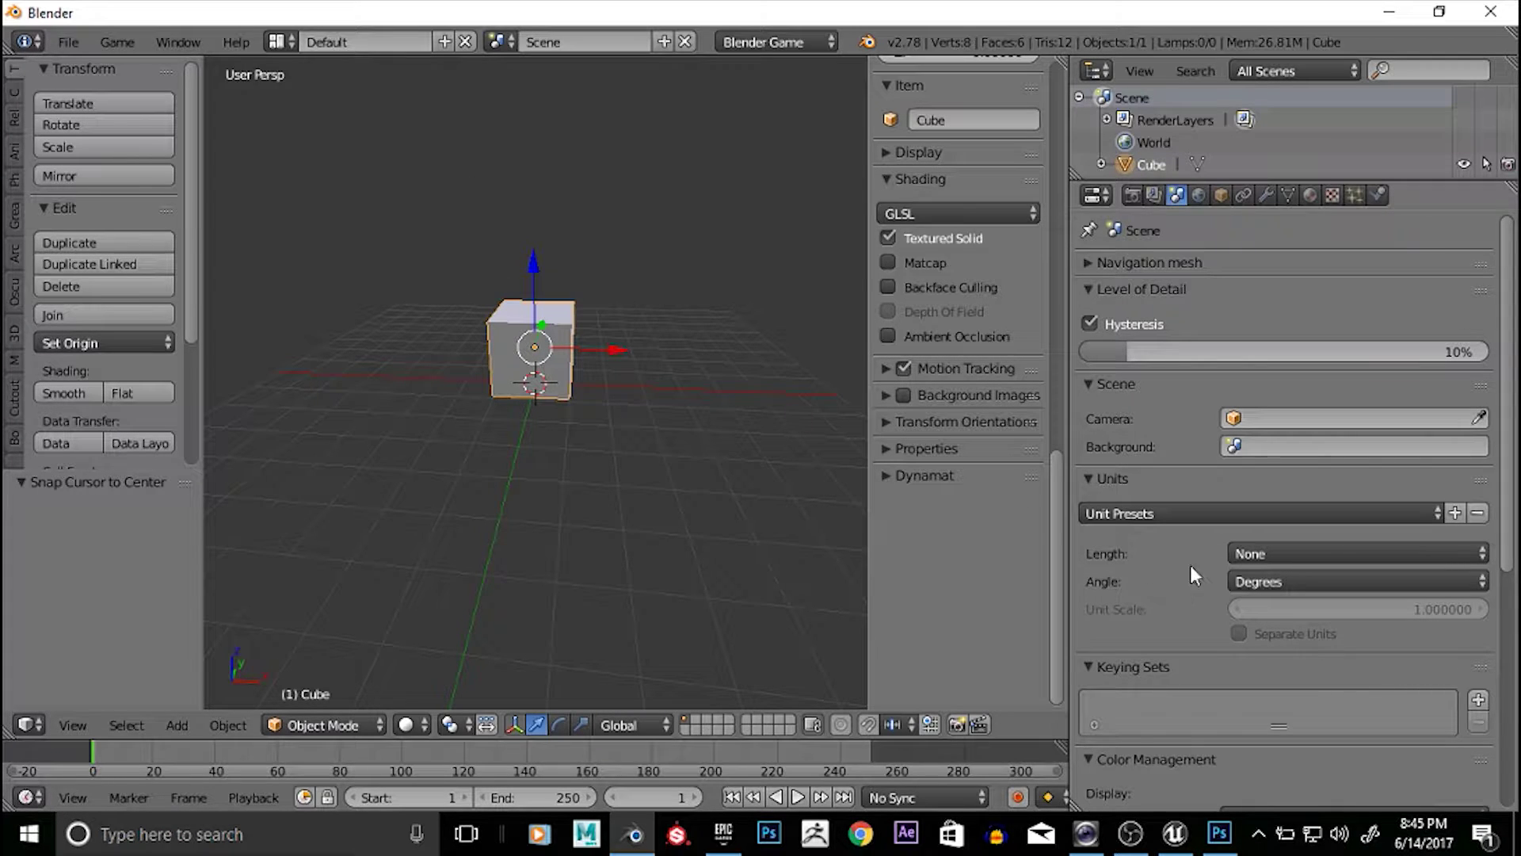
left_click(1253, 553)
left_click(1262, 499)
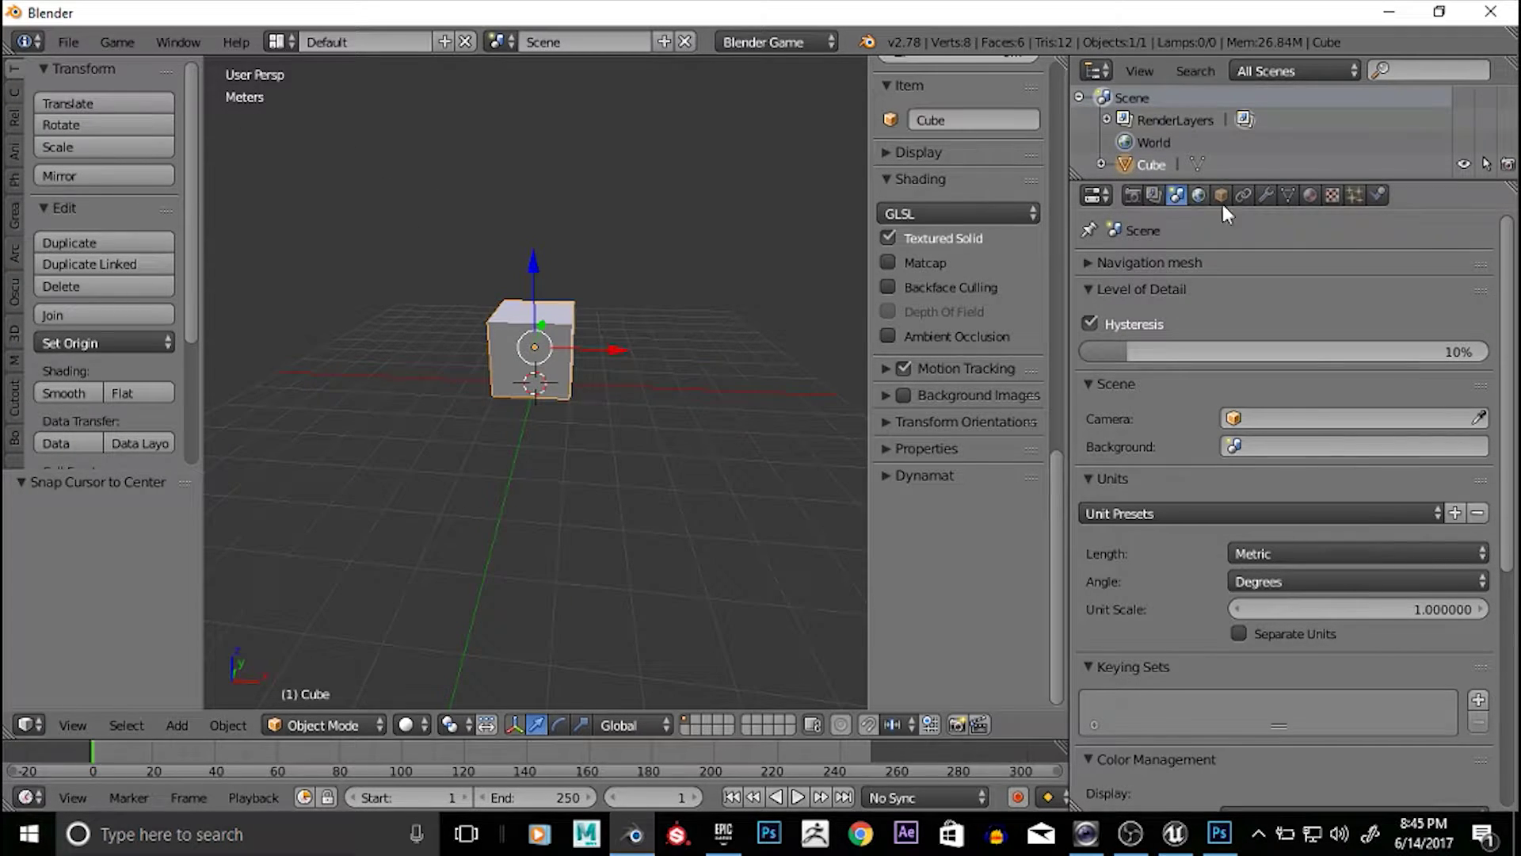
Add a UV map to the cube's mesh data
left_click(1266, 195)
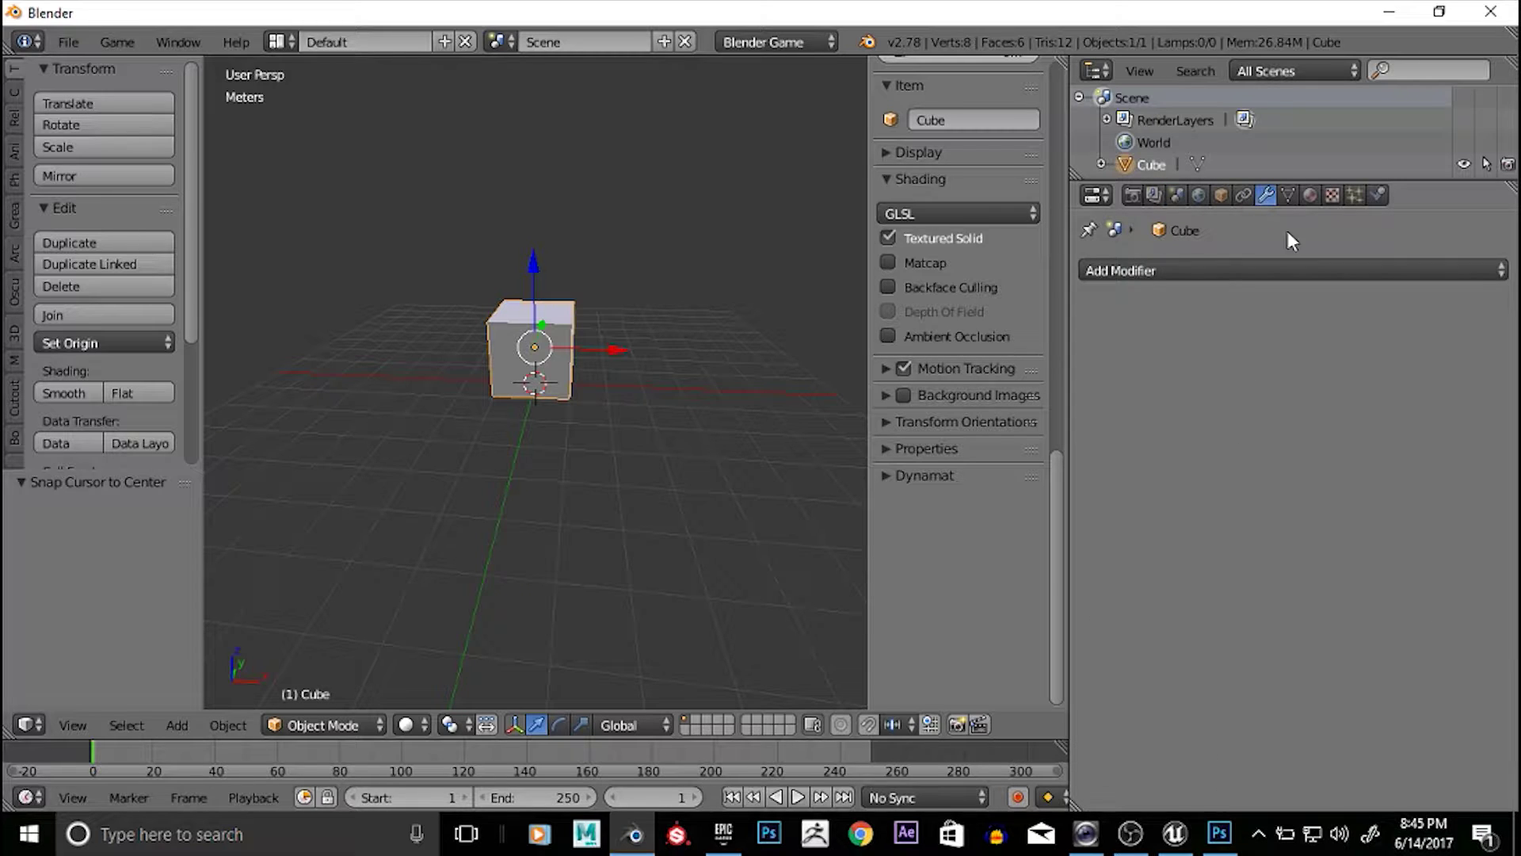
left_click(1288, 195)
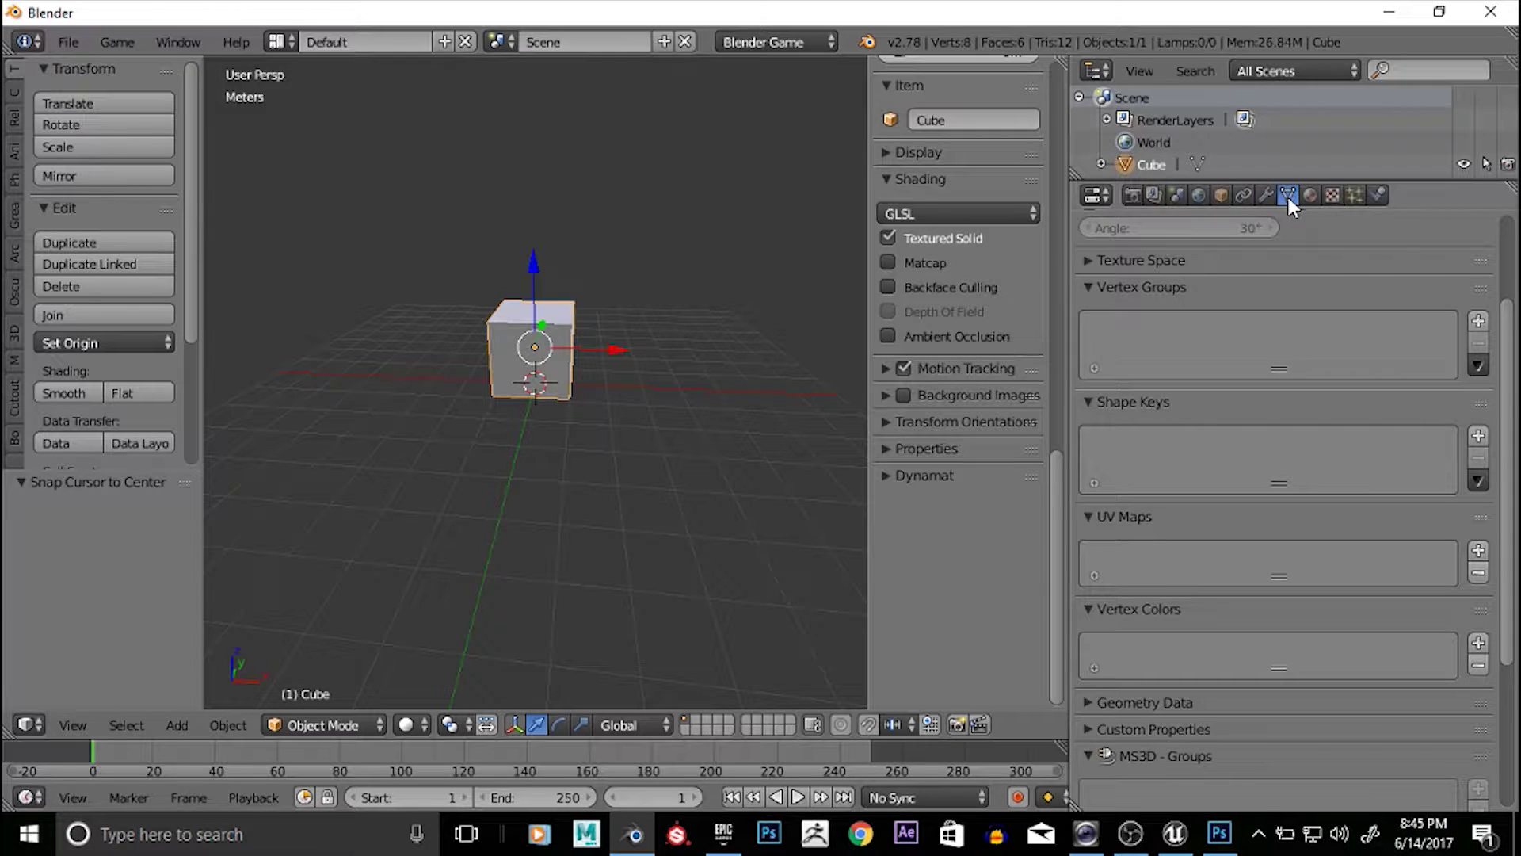
scroll(1323, 282, "up", 4)
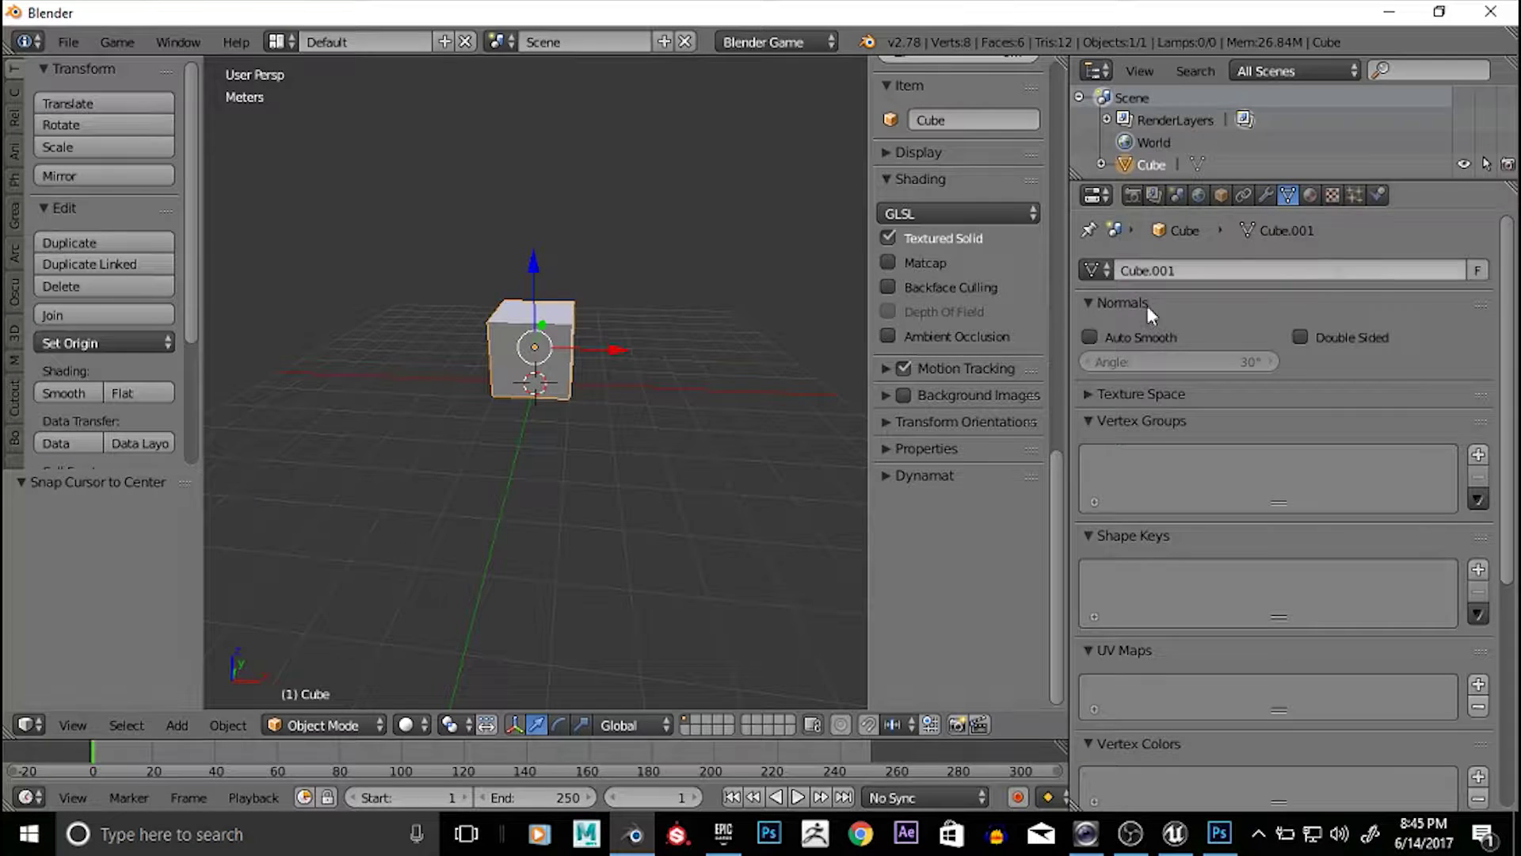
scroll(1309, 298, "down", 8)
scroll(1314, 315, "up", 3)
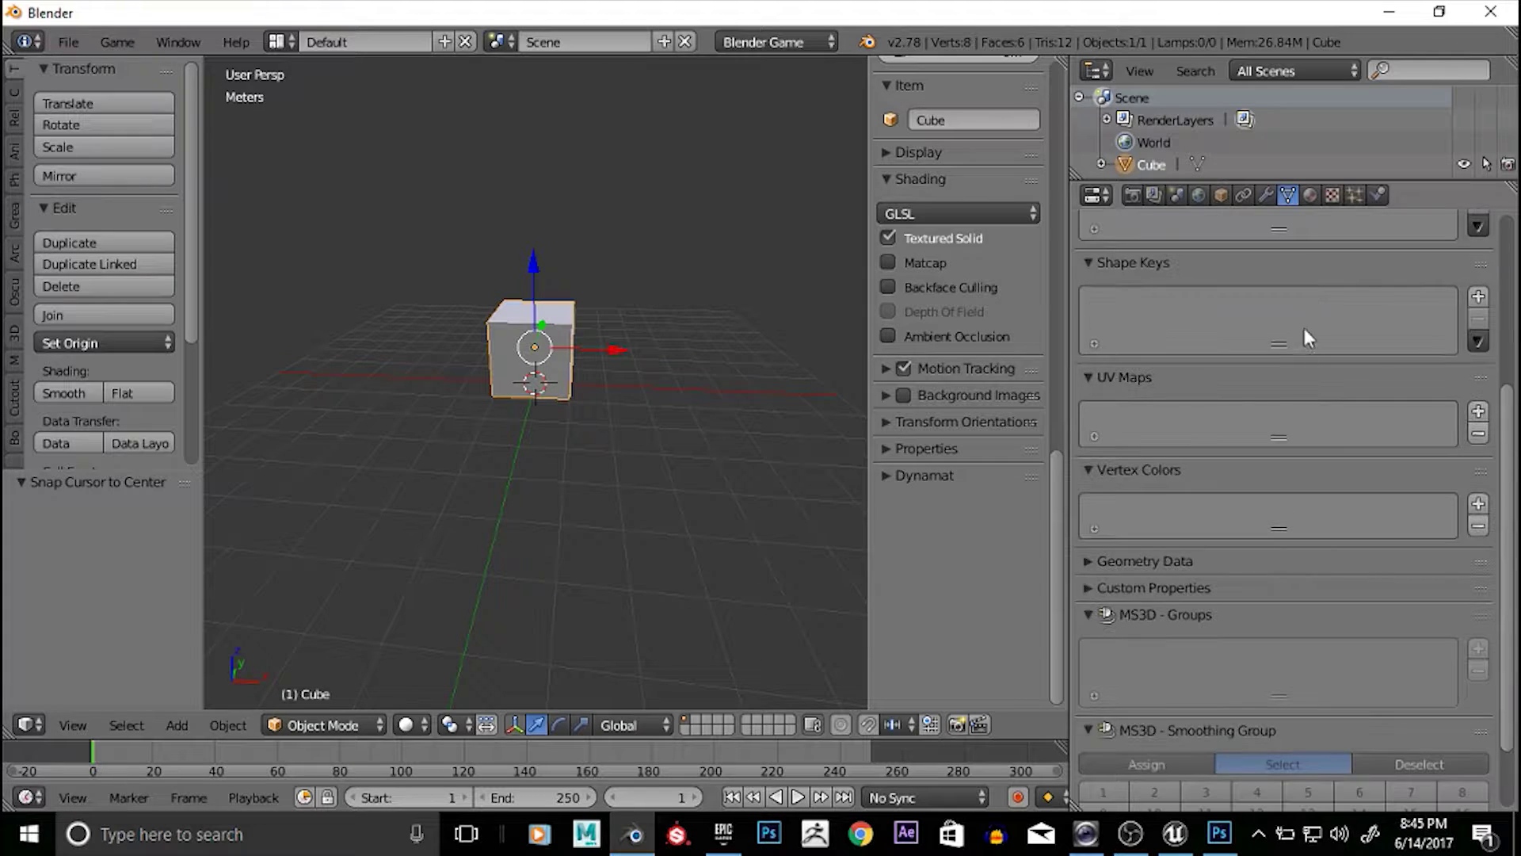
left_click(1477, 412)
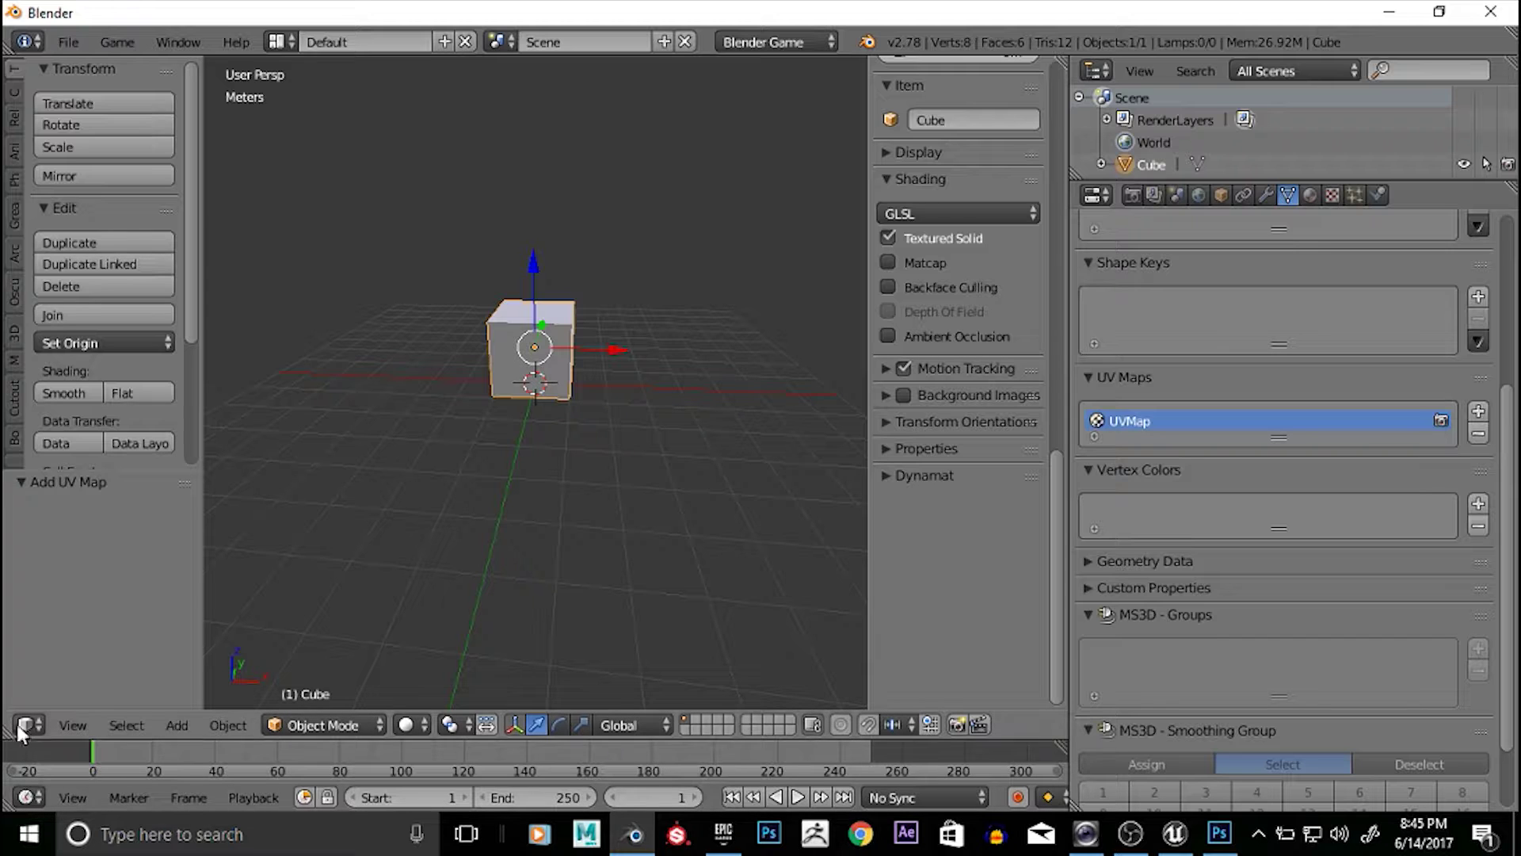
Create a material slot on the cube and assign the existing material named Material to it
left_click(1333, 195)
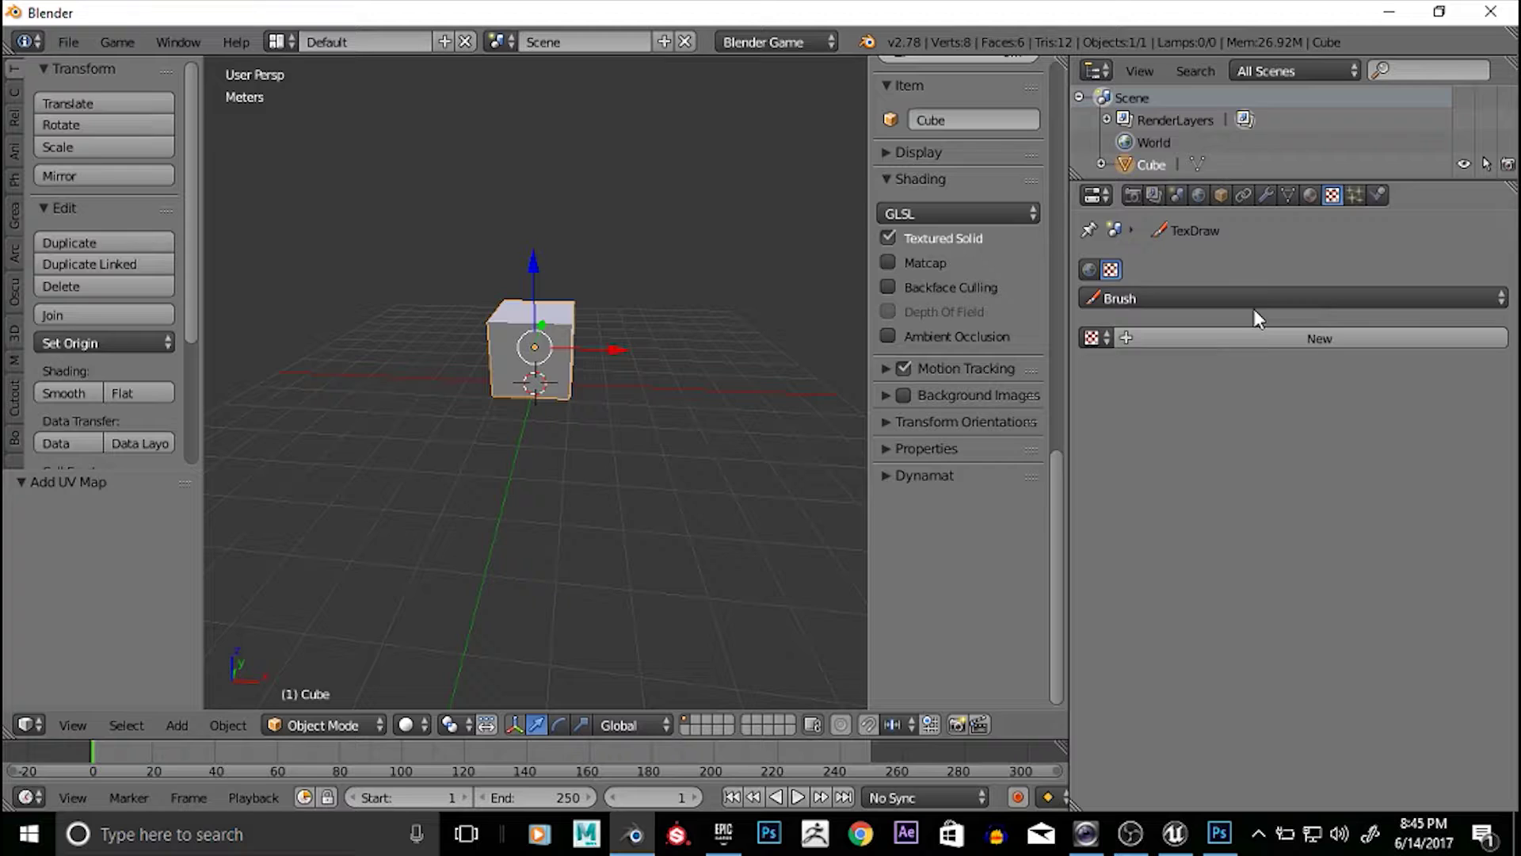
left_click(1310, 198)
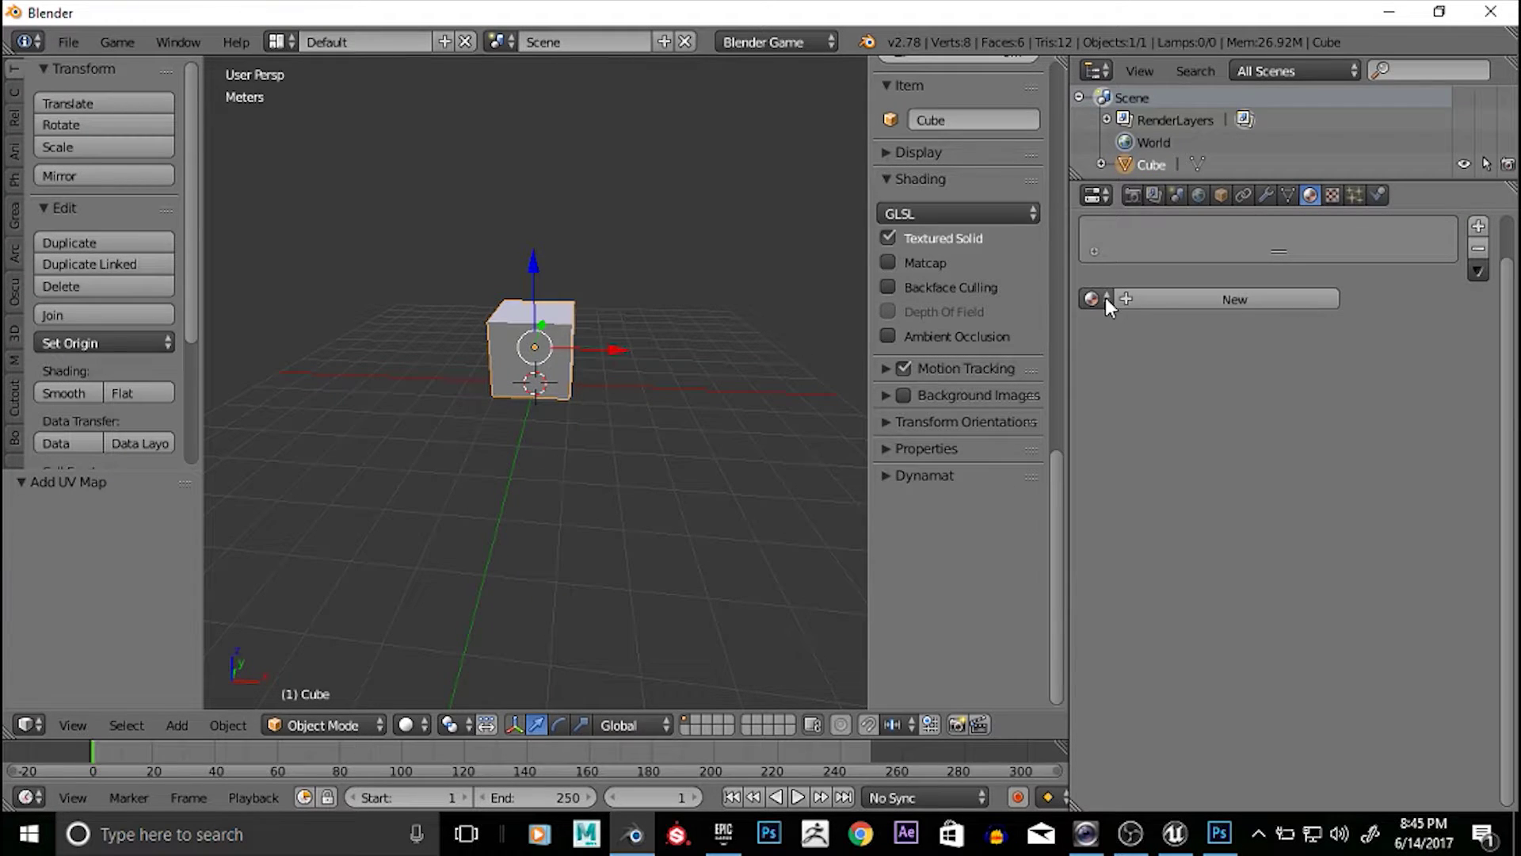
left_click(1172, 296)
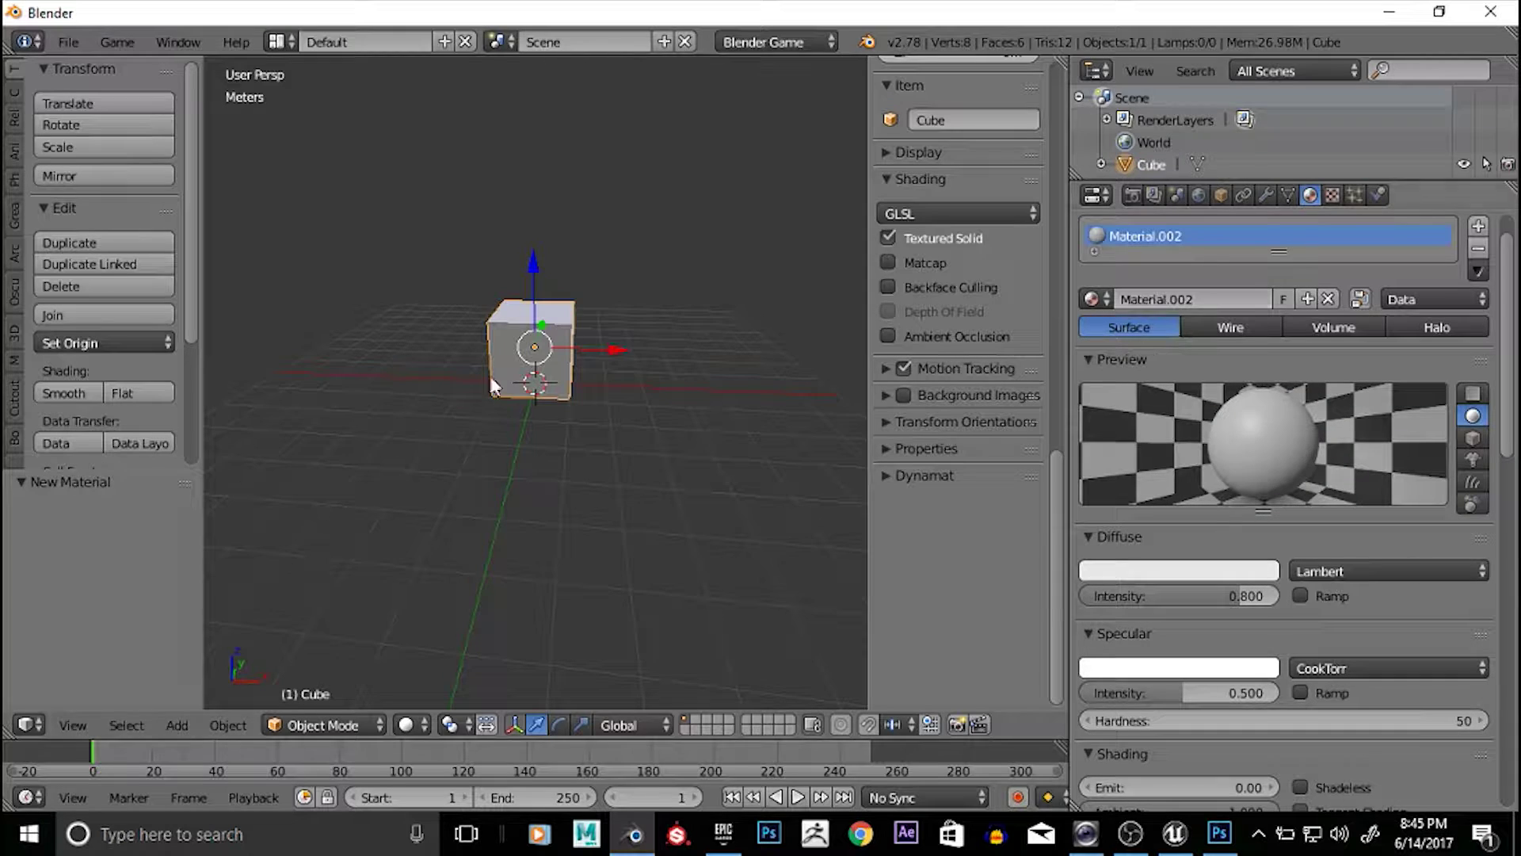
scroll(539, 459, "down", 5)
scroll(553, 446, "up", 3)
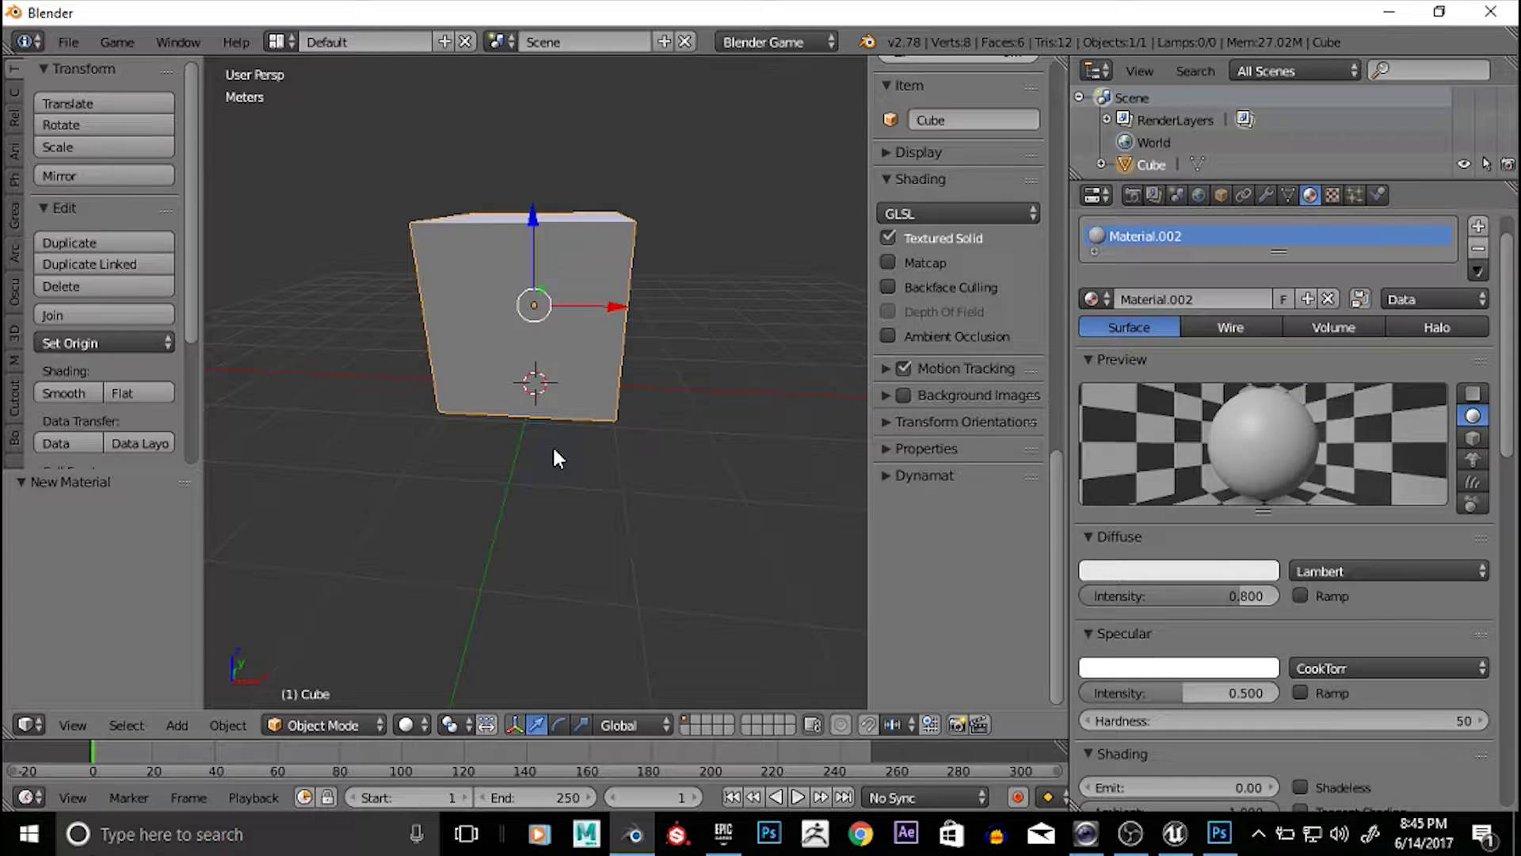
left_click(1096, 299)
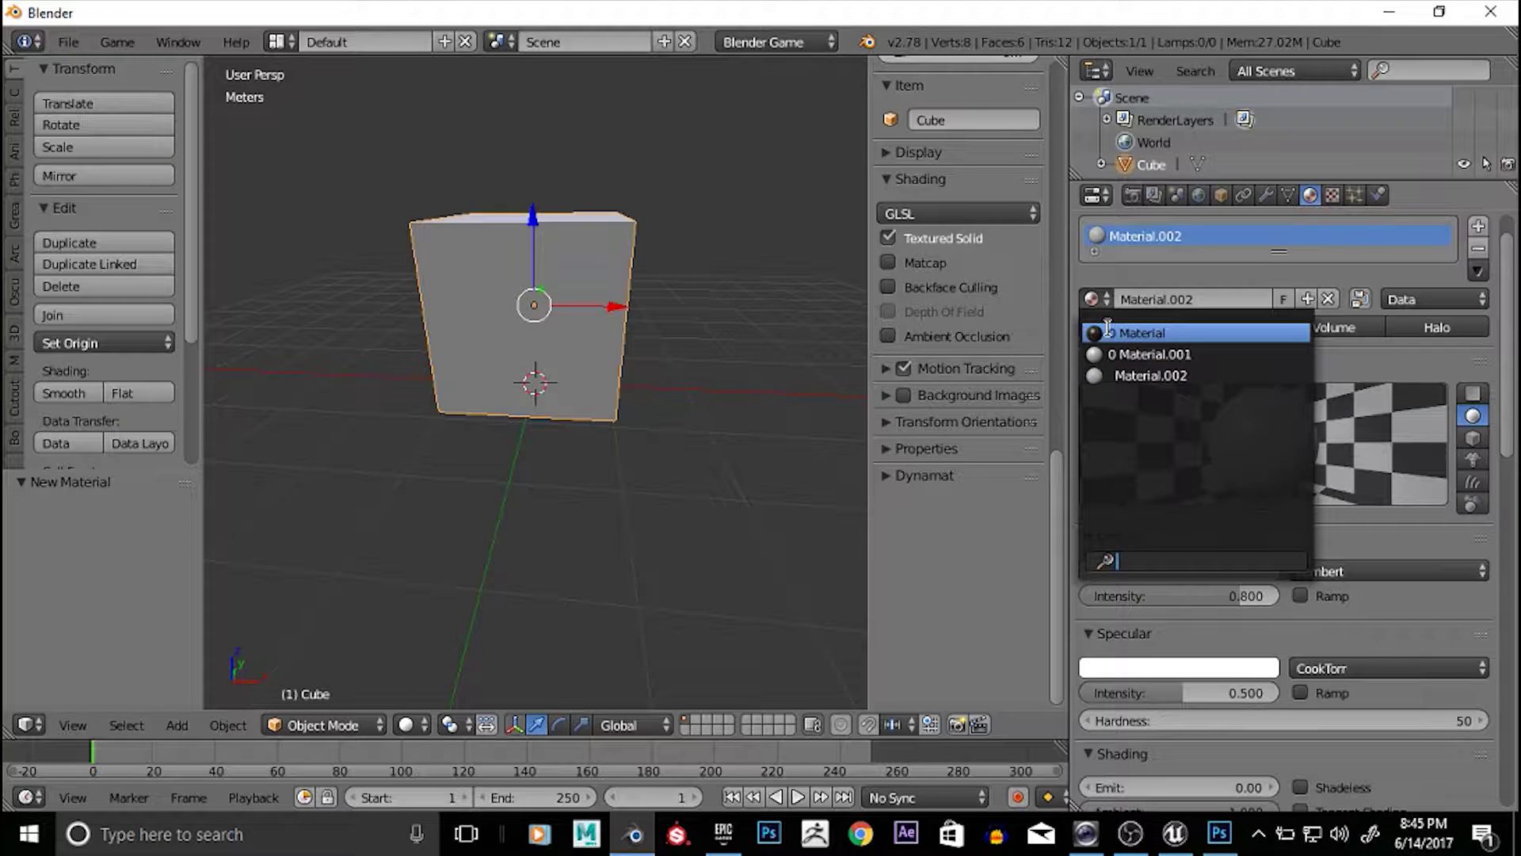
left_click(1109, 331)
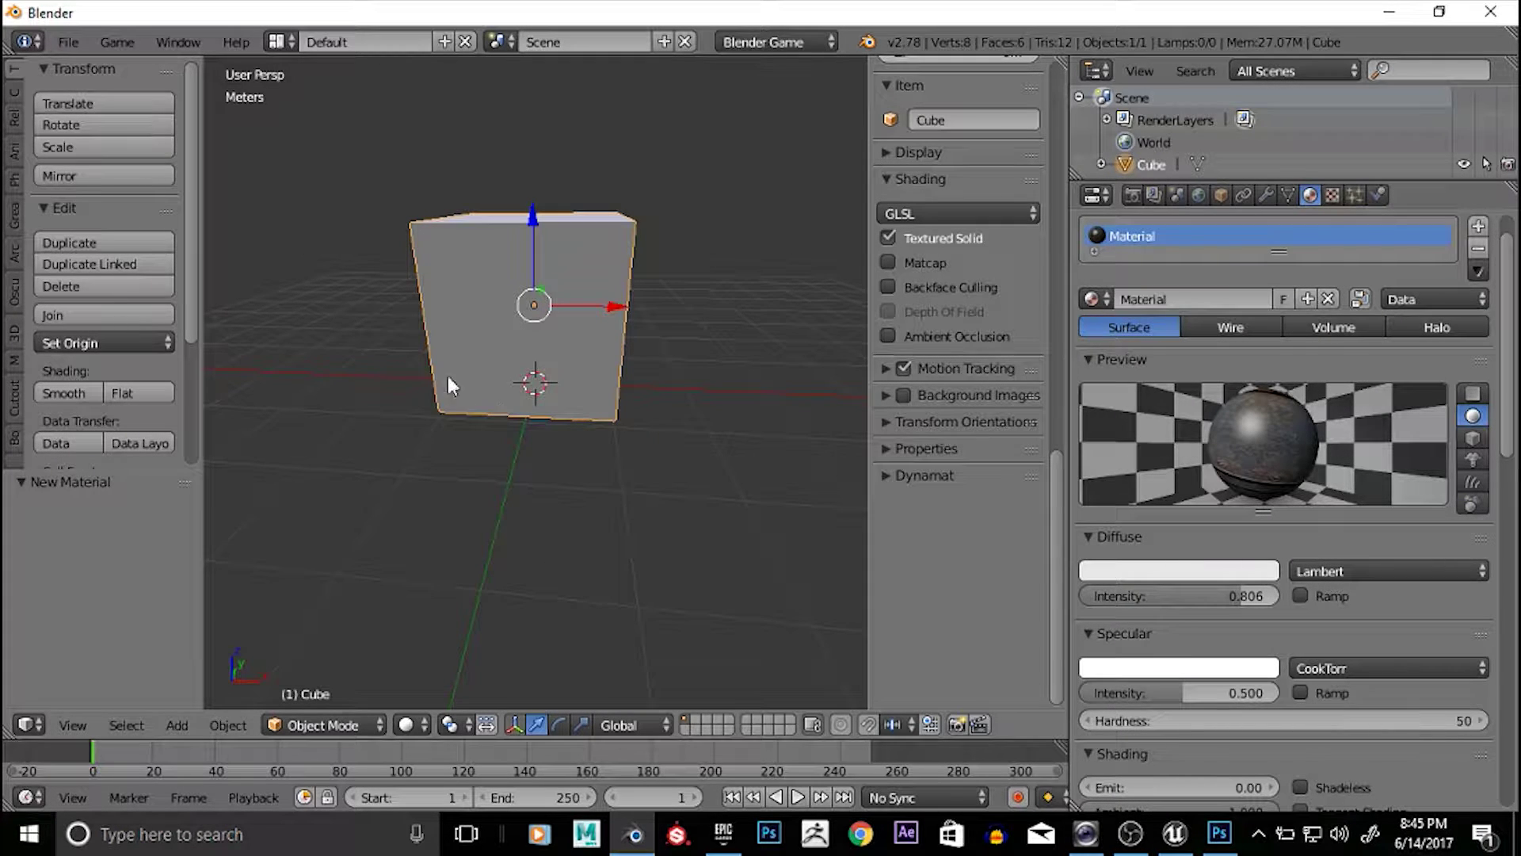
Select the material's empty second texture slot, and check the cube in Texture viewport shading before returning to Solid
left_click(1332, 195)
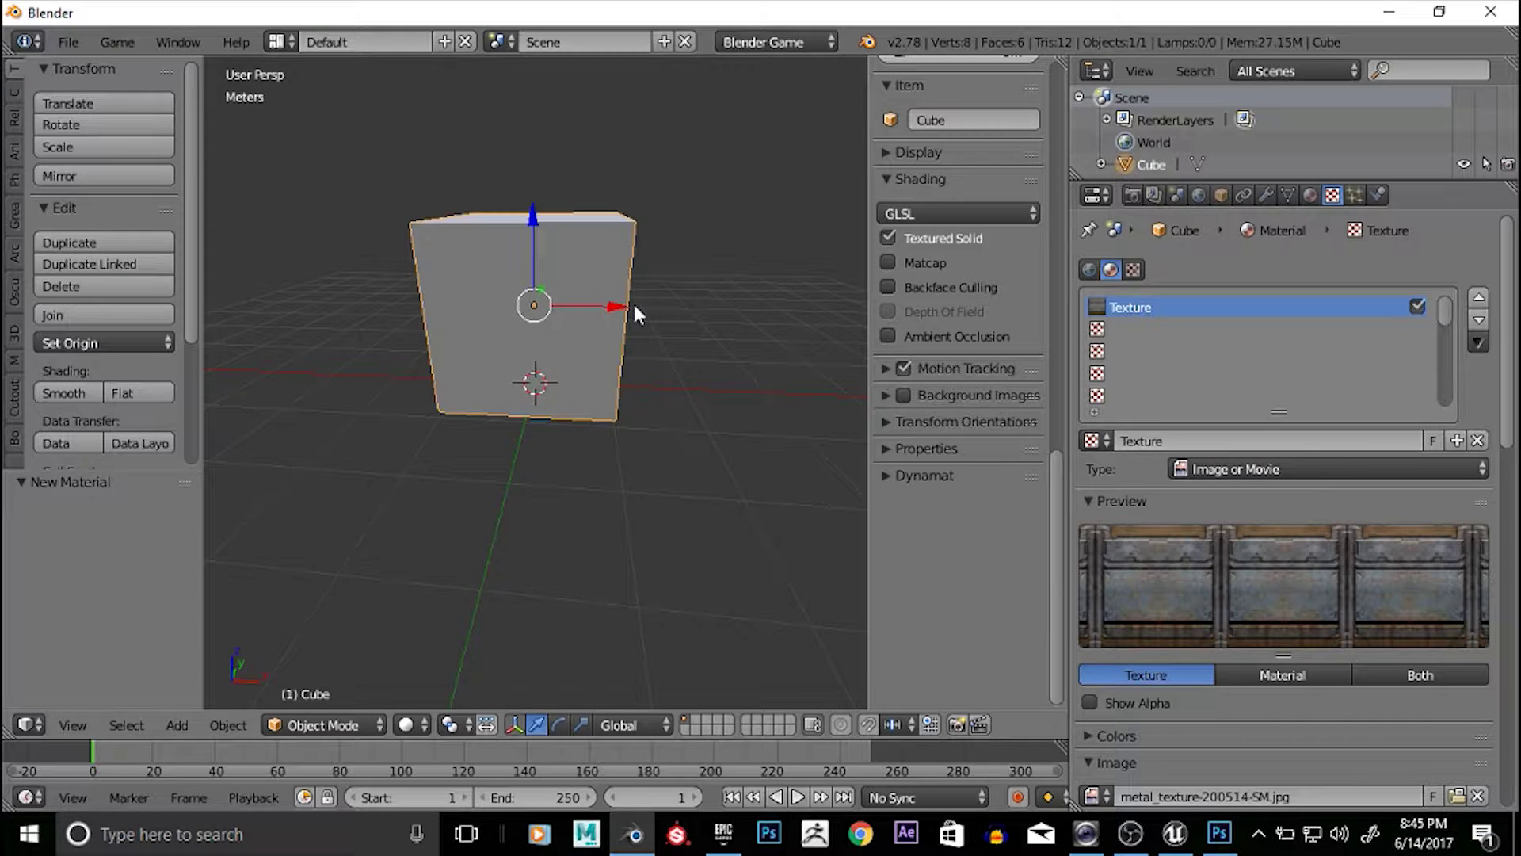
left_click(1104, 328)
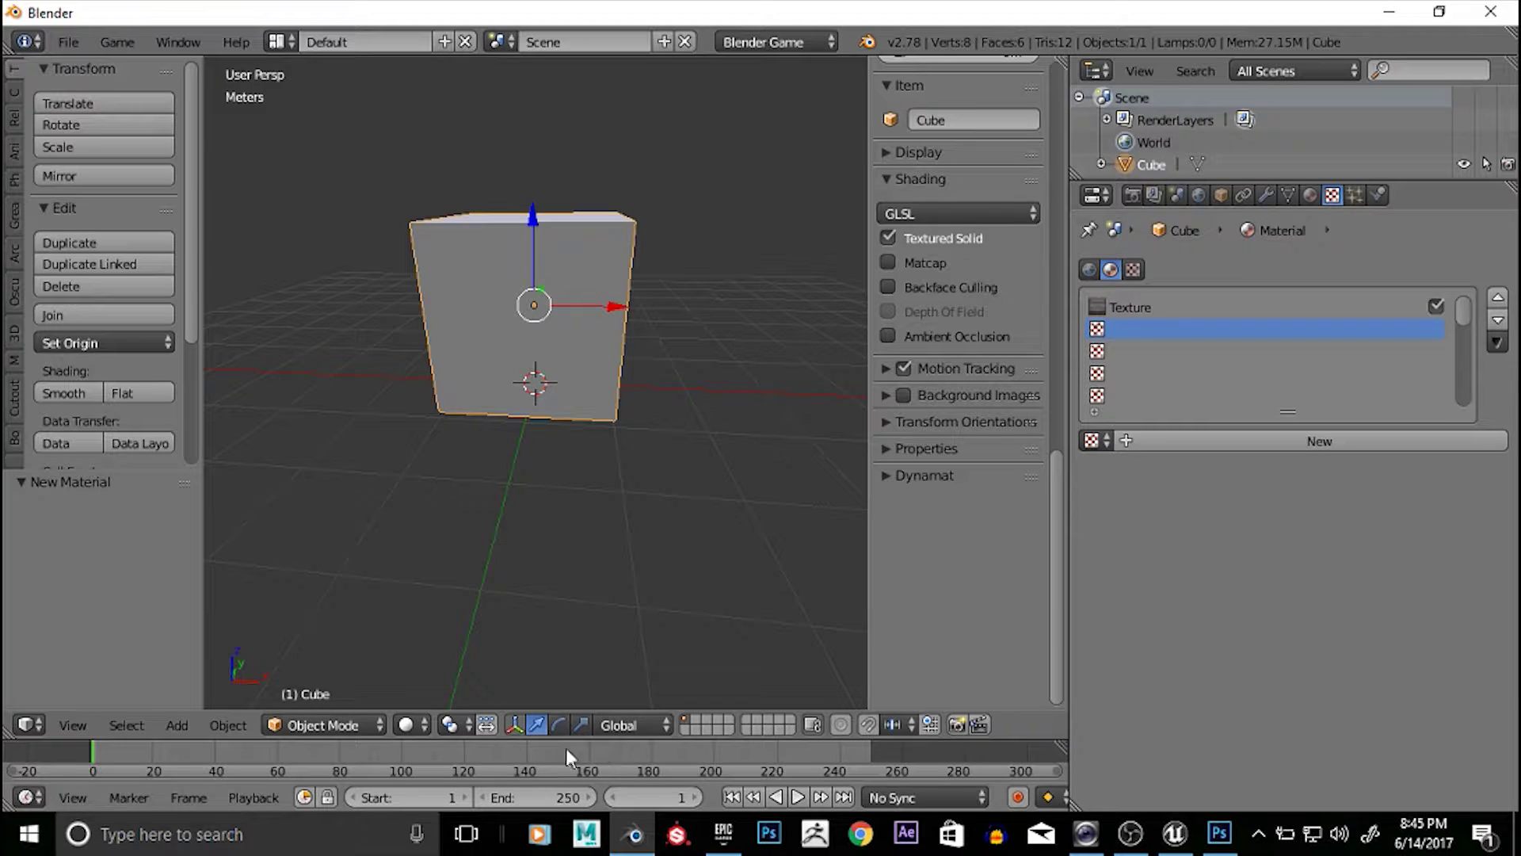
left_click(414, 725)
left_click(417, 623)
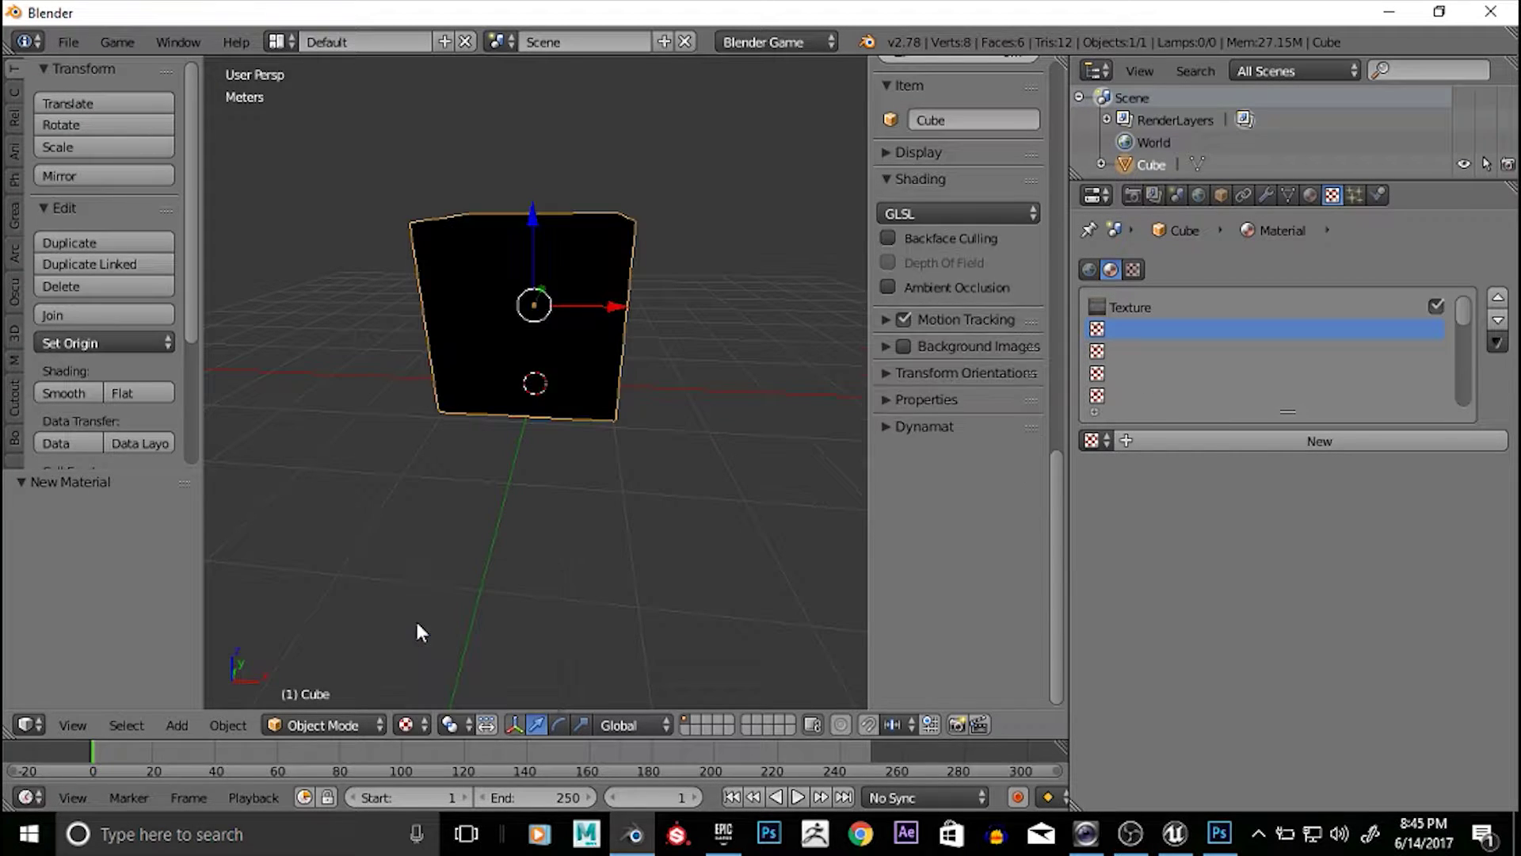
left_click(420, 723)
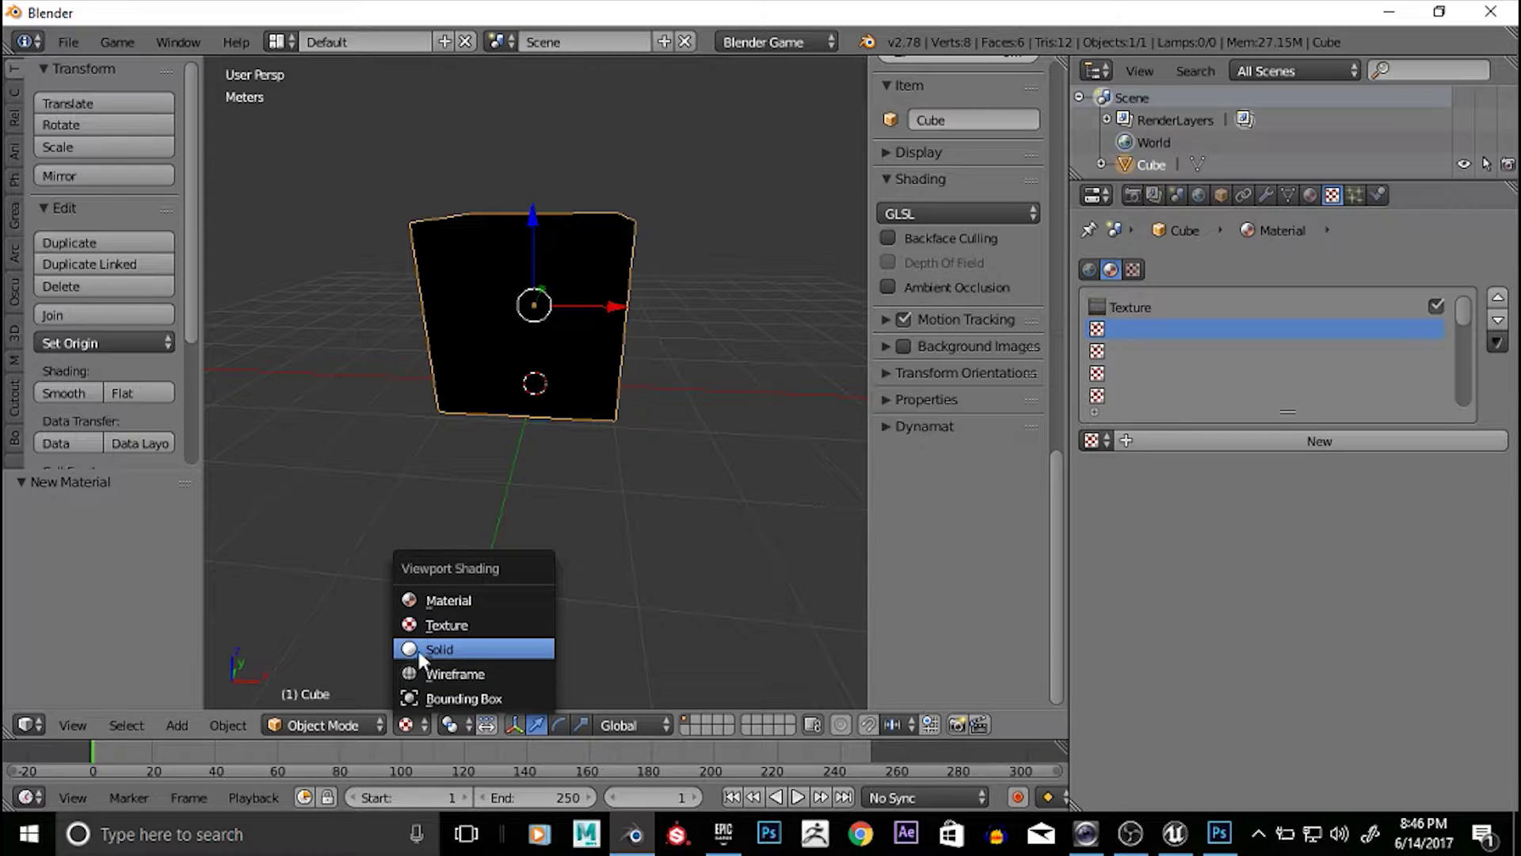
left_click(453, 648)
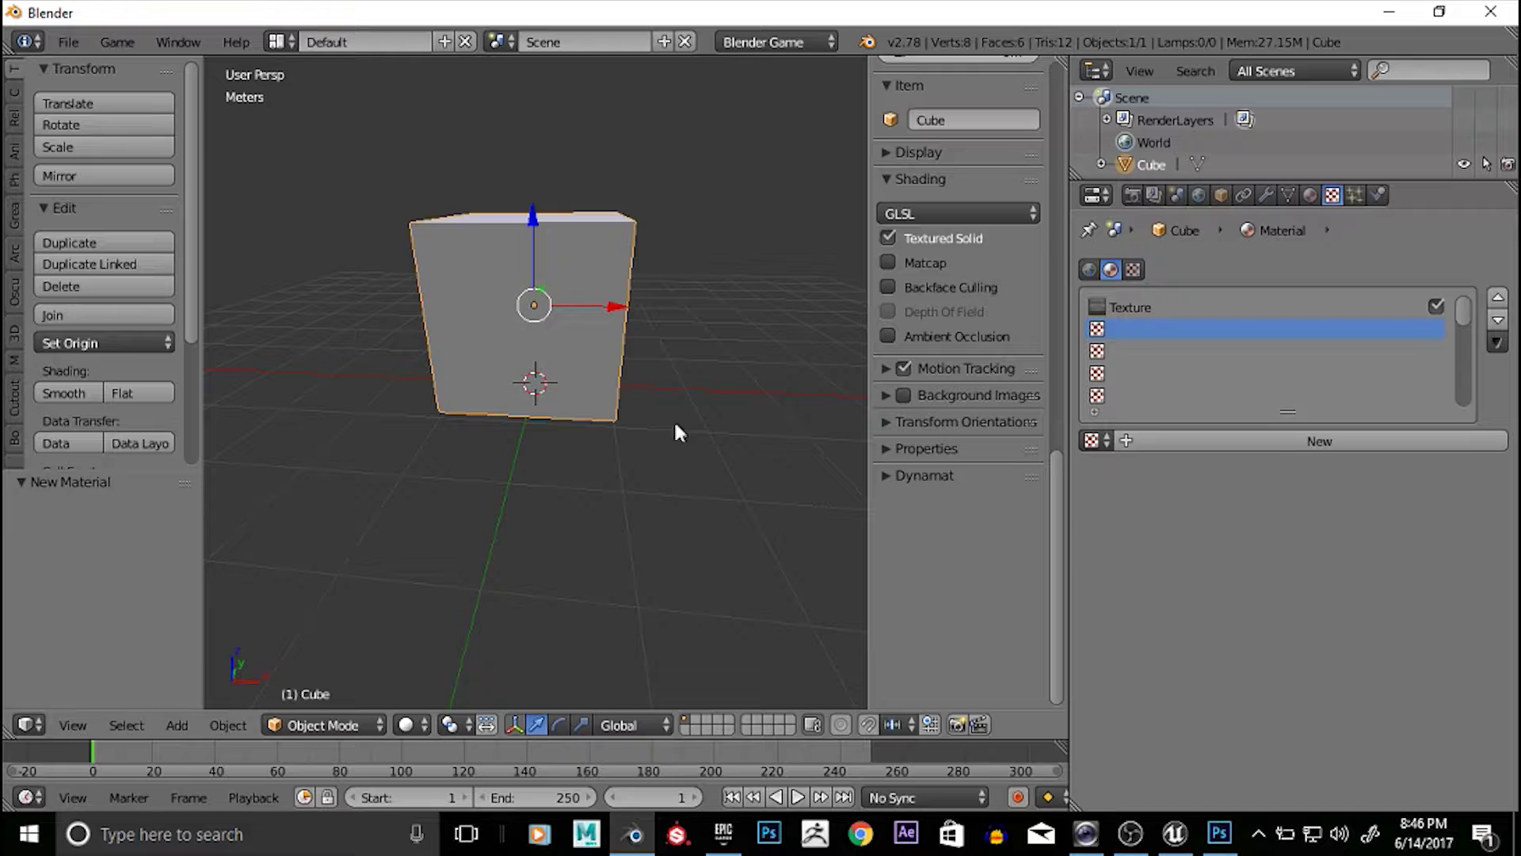
Create a new Image or Movie texture in the selected slot and start opening an image for it
left_click(1244, 443)
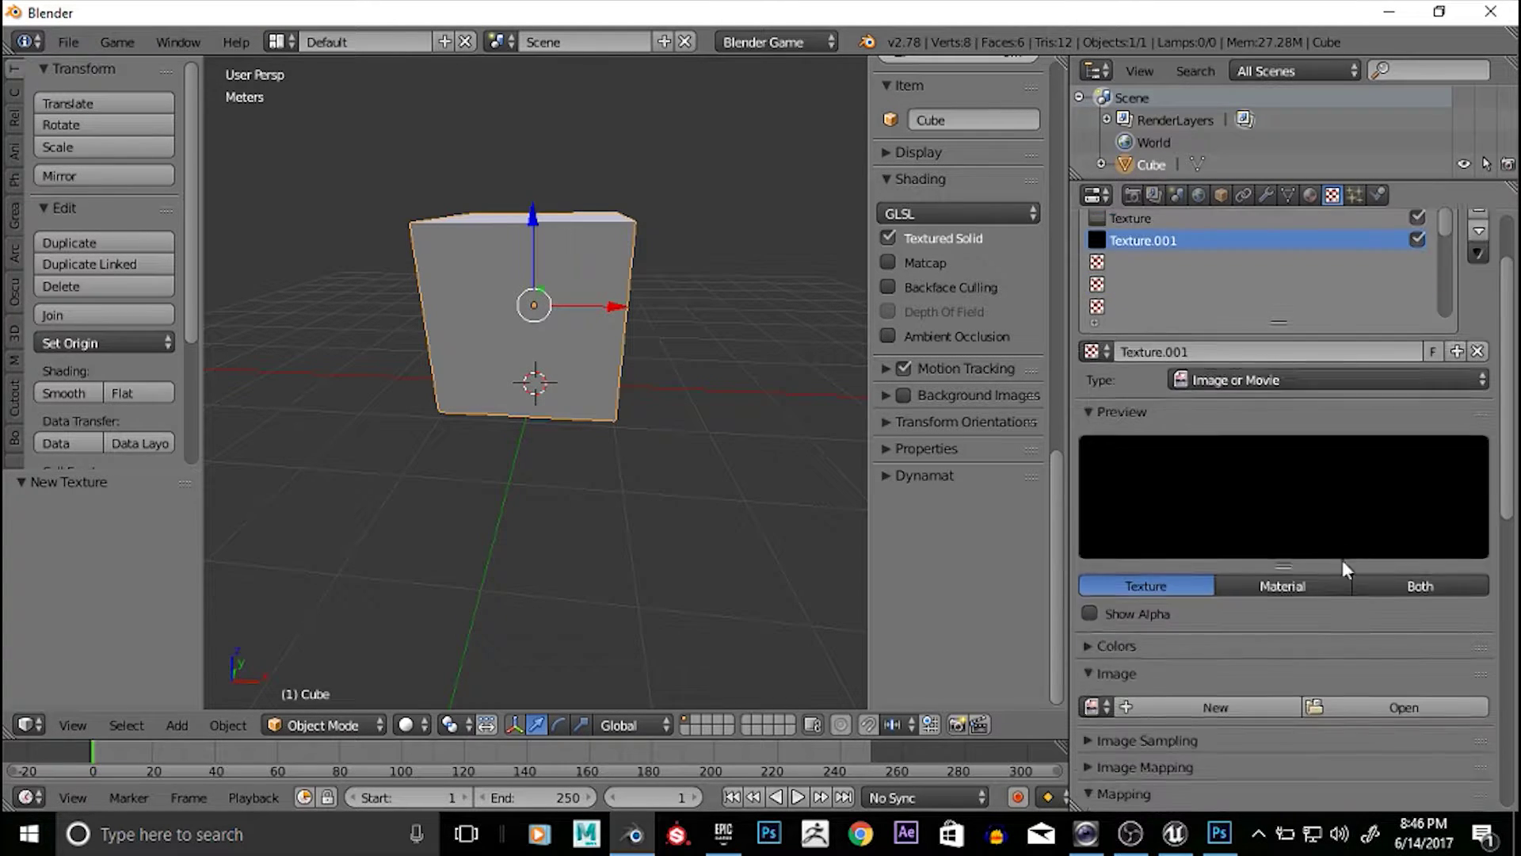
scroll(1338, 559, "down", 5)
left_click(1367, 617)
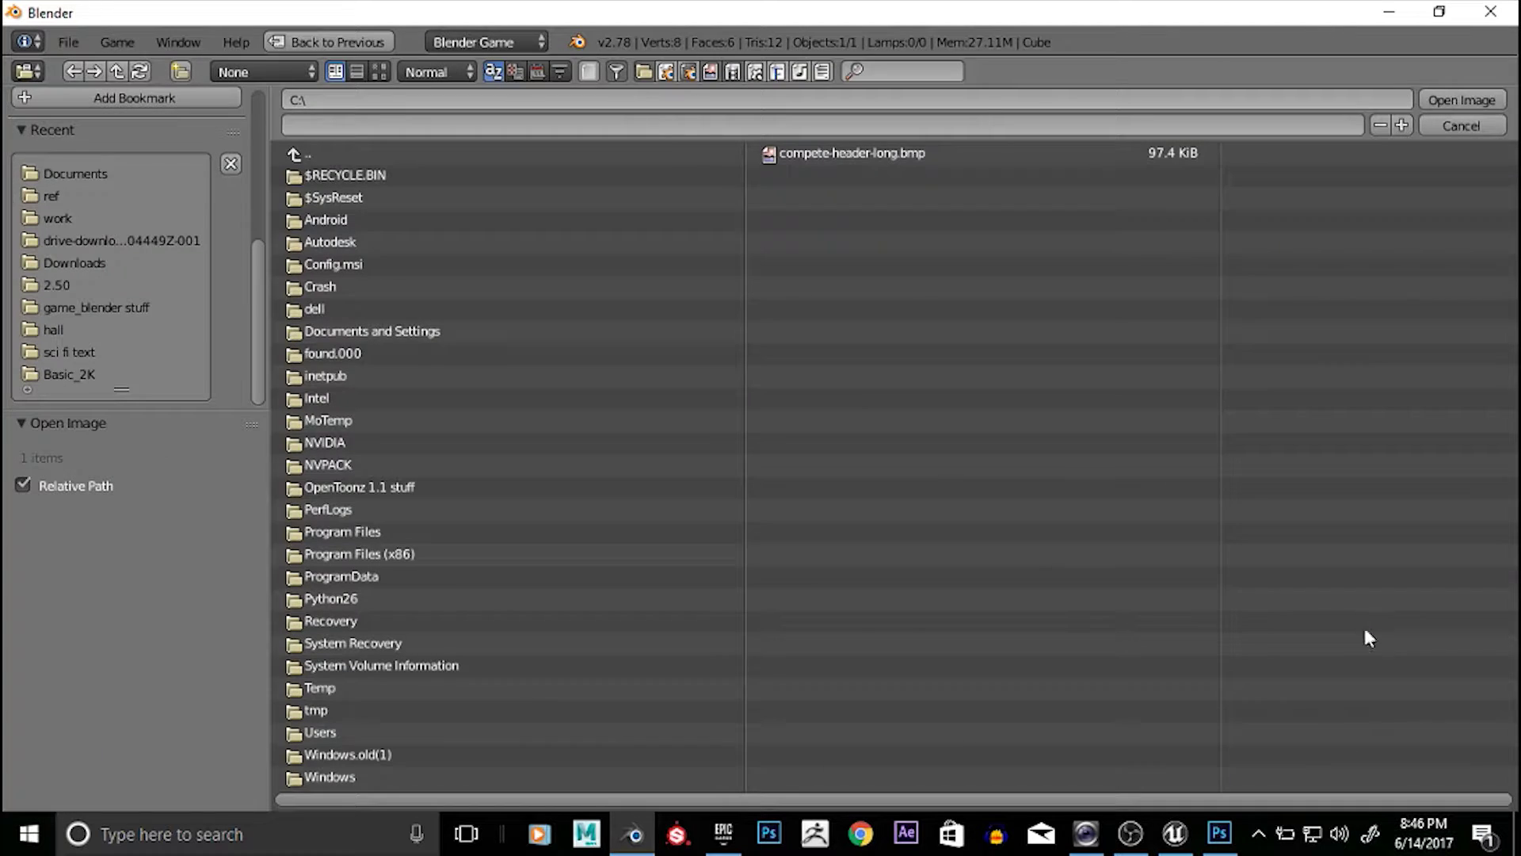
Look through the Documents folder as thumbnails for a suitable texture image, and cancel the image selection
left_click(379, 71)
scroll(982, 404, "down", 2)
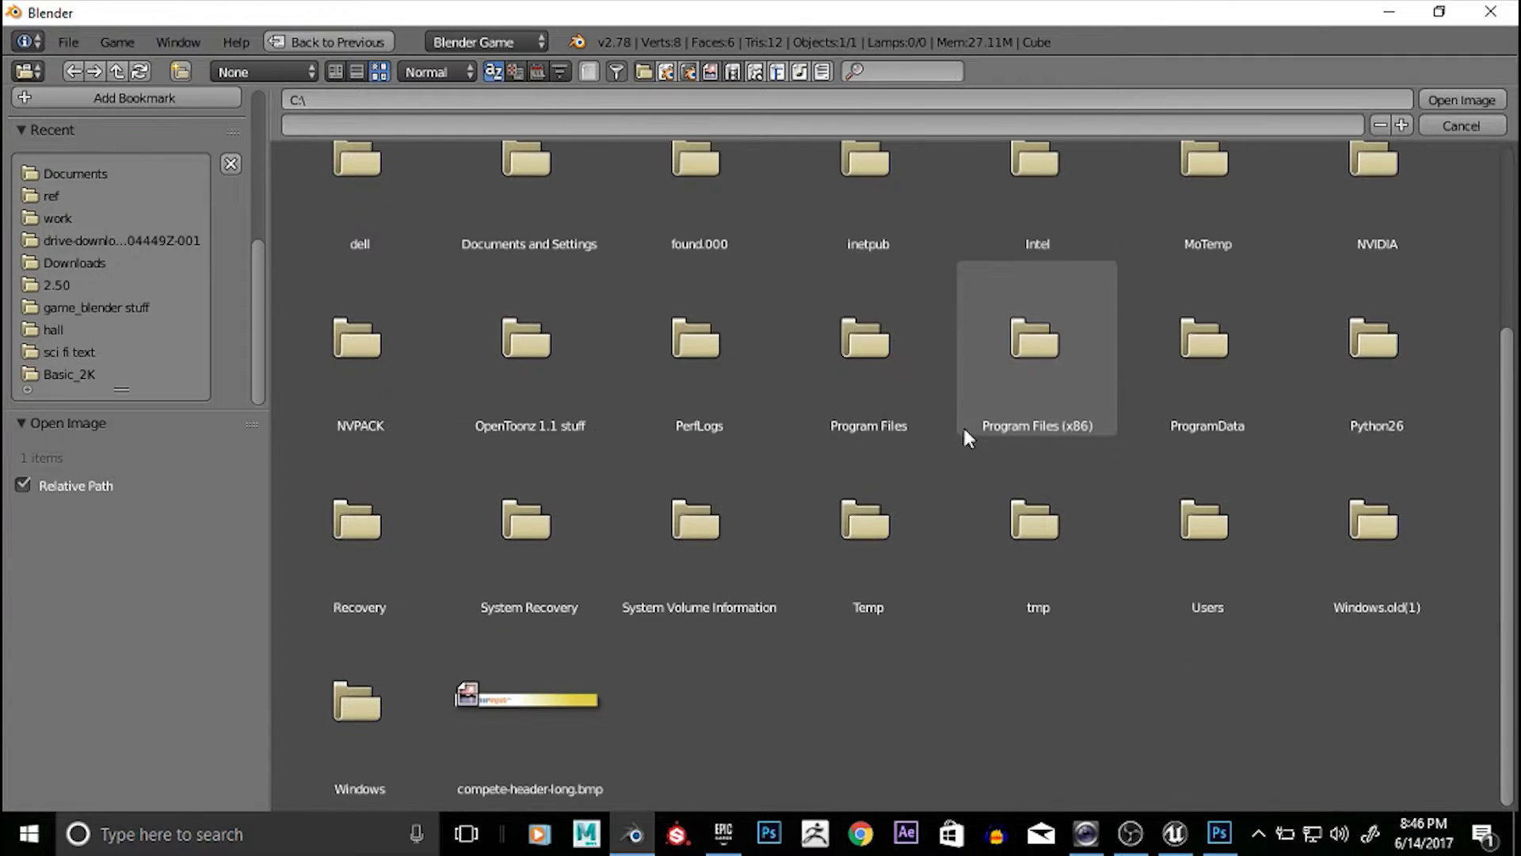
left_click(70, 174)
scroll(1218, 455, "down", 2)
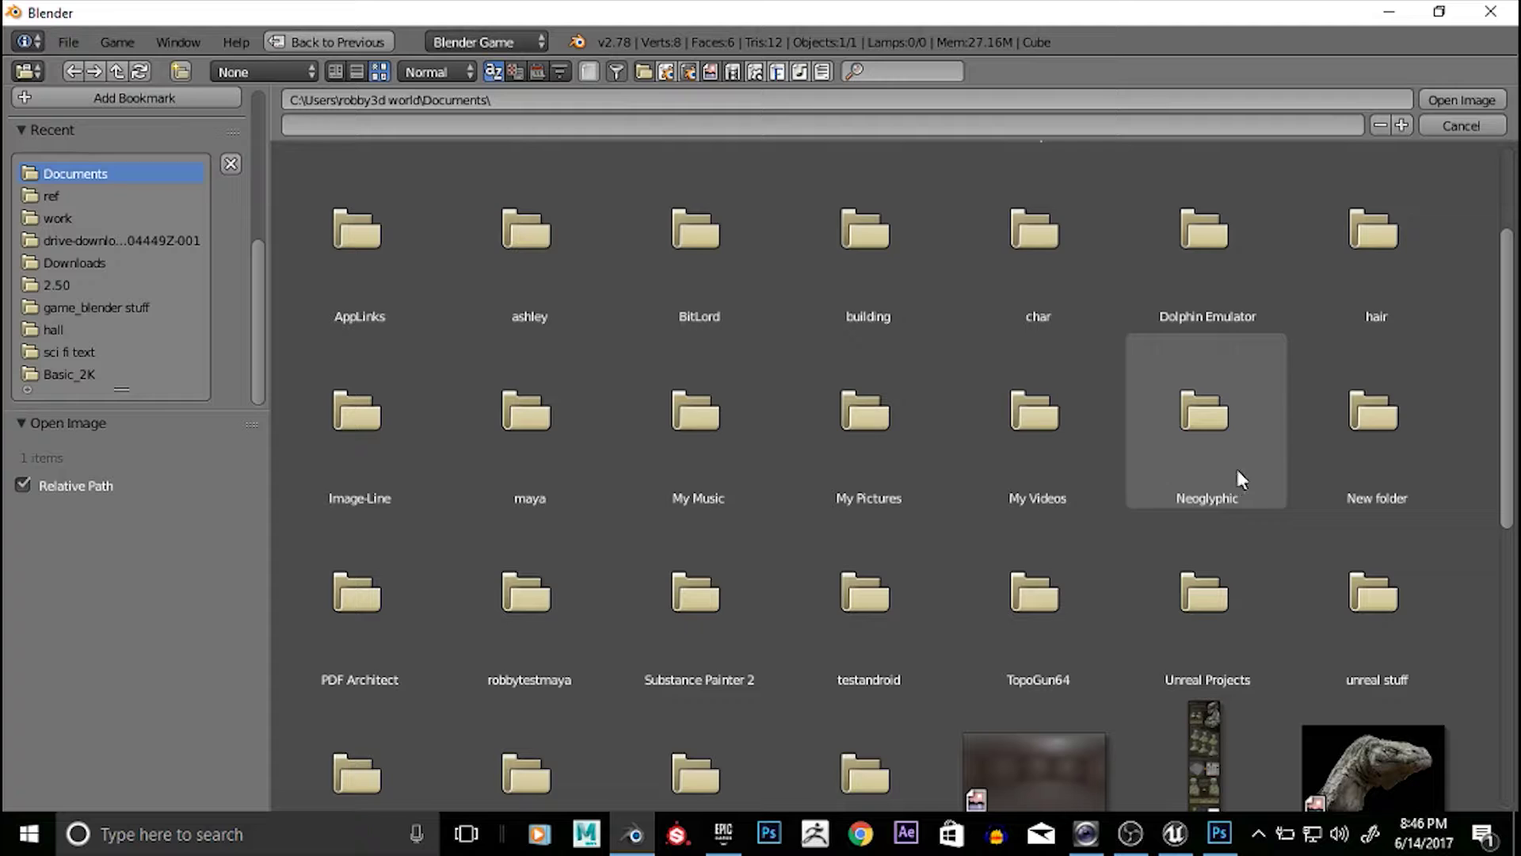
scroll(1204, 476, "down", 4)
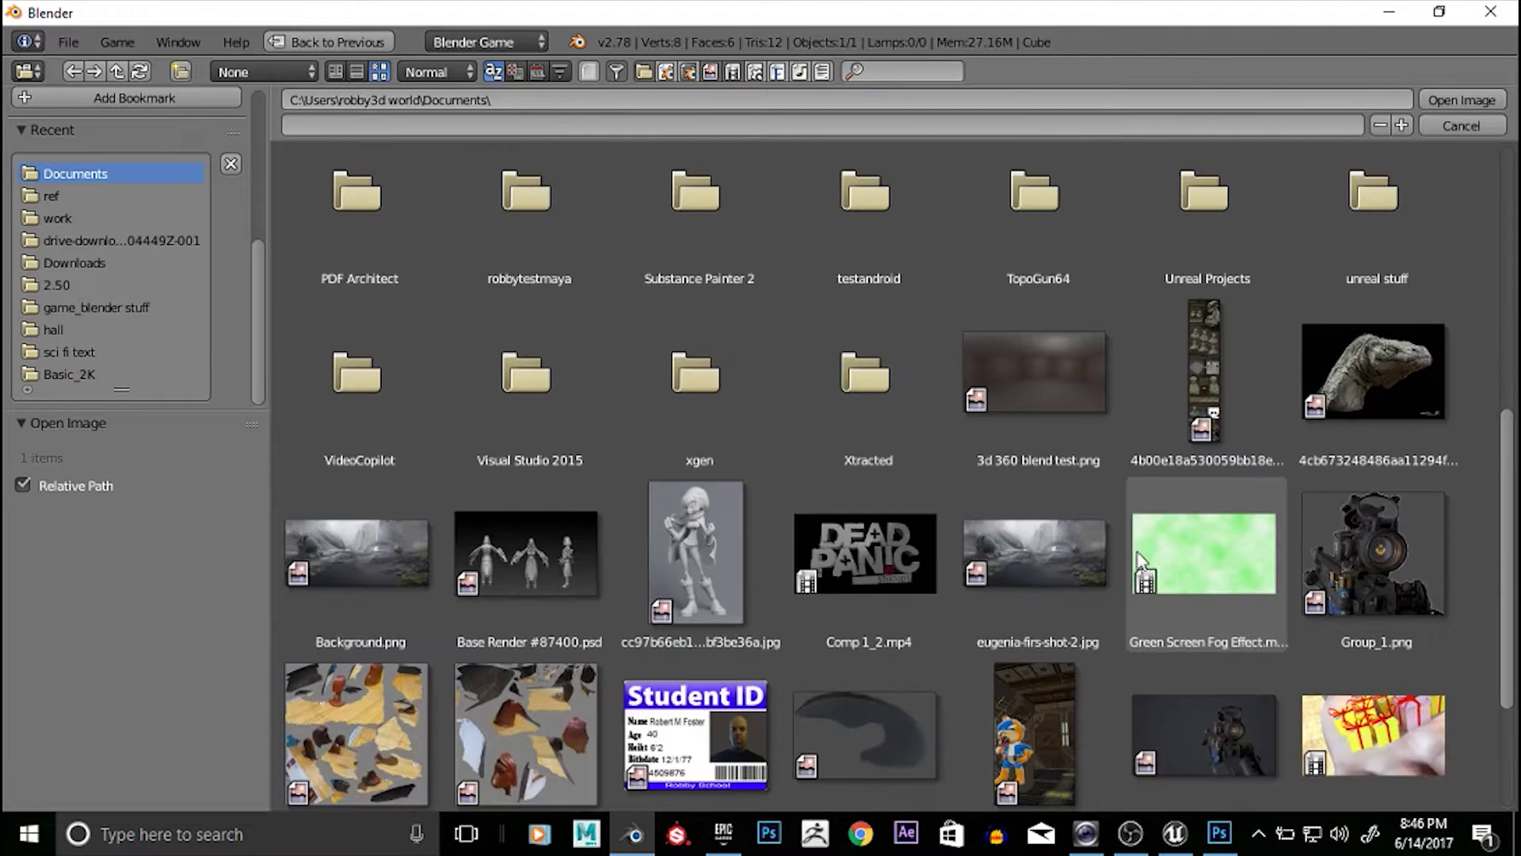
scroll(1116, 556, "down", 2)
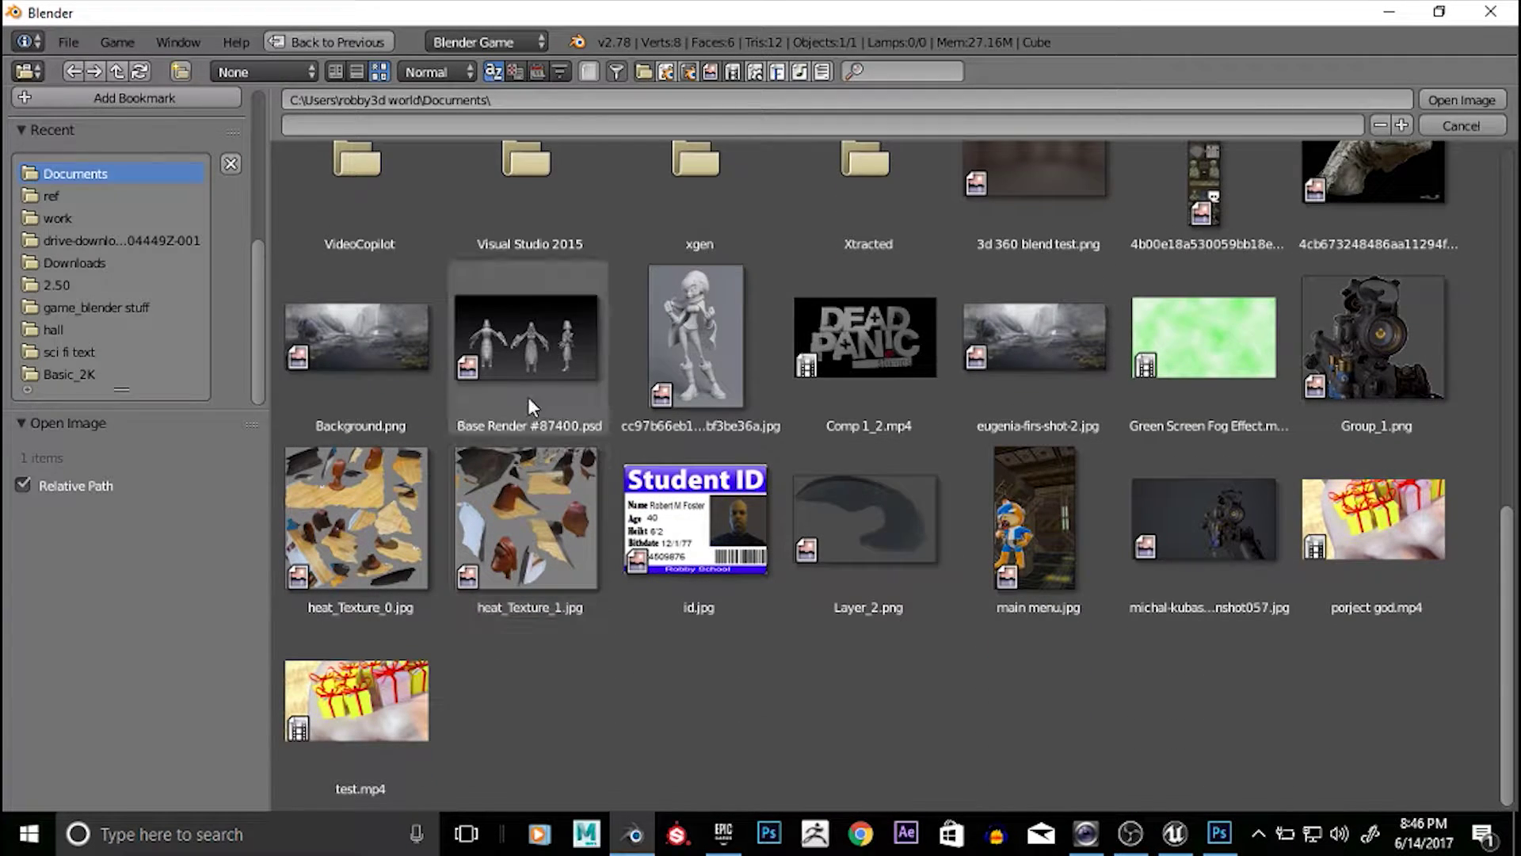
scroll(1080, 520, "up", 2)
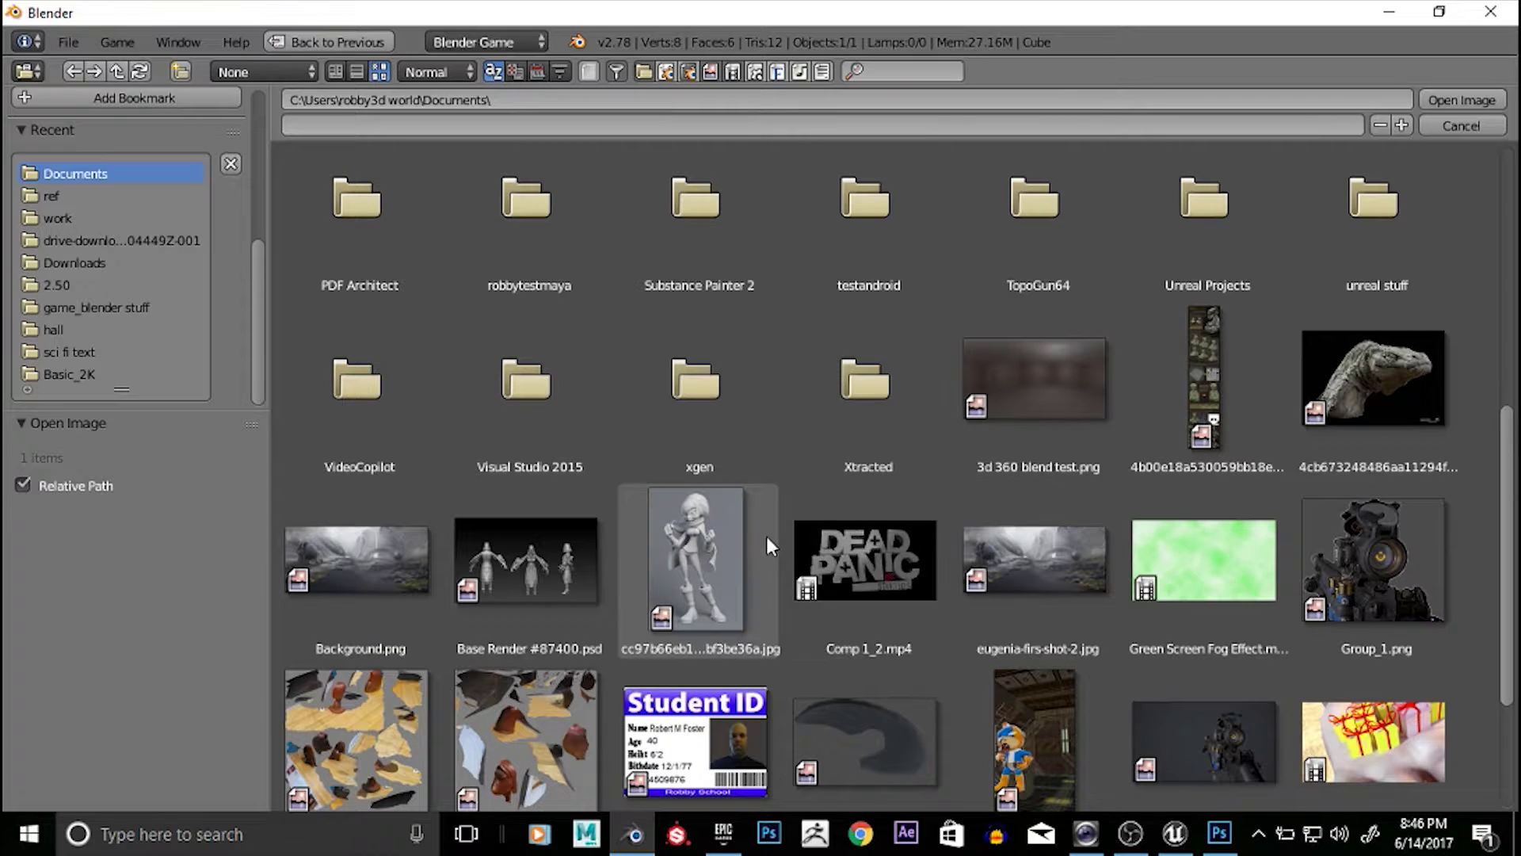
scroll(1173, 491, "down", 3)
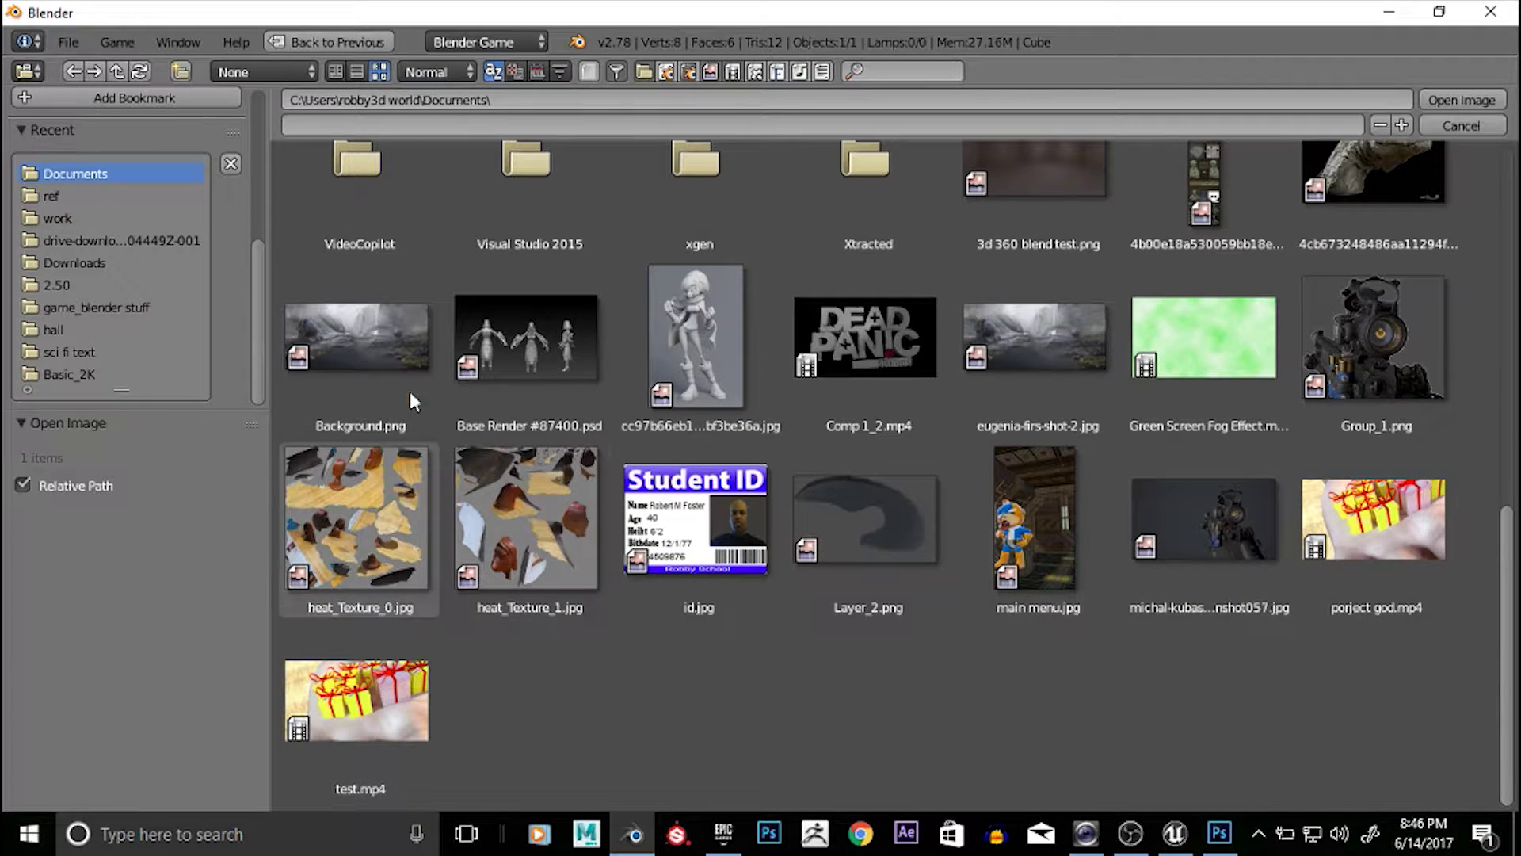
scroll(1241, 420, "up", 3)
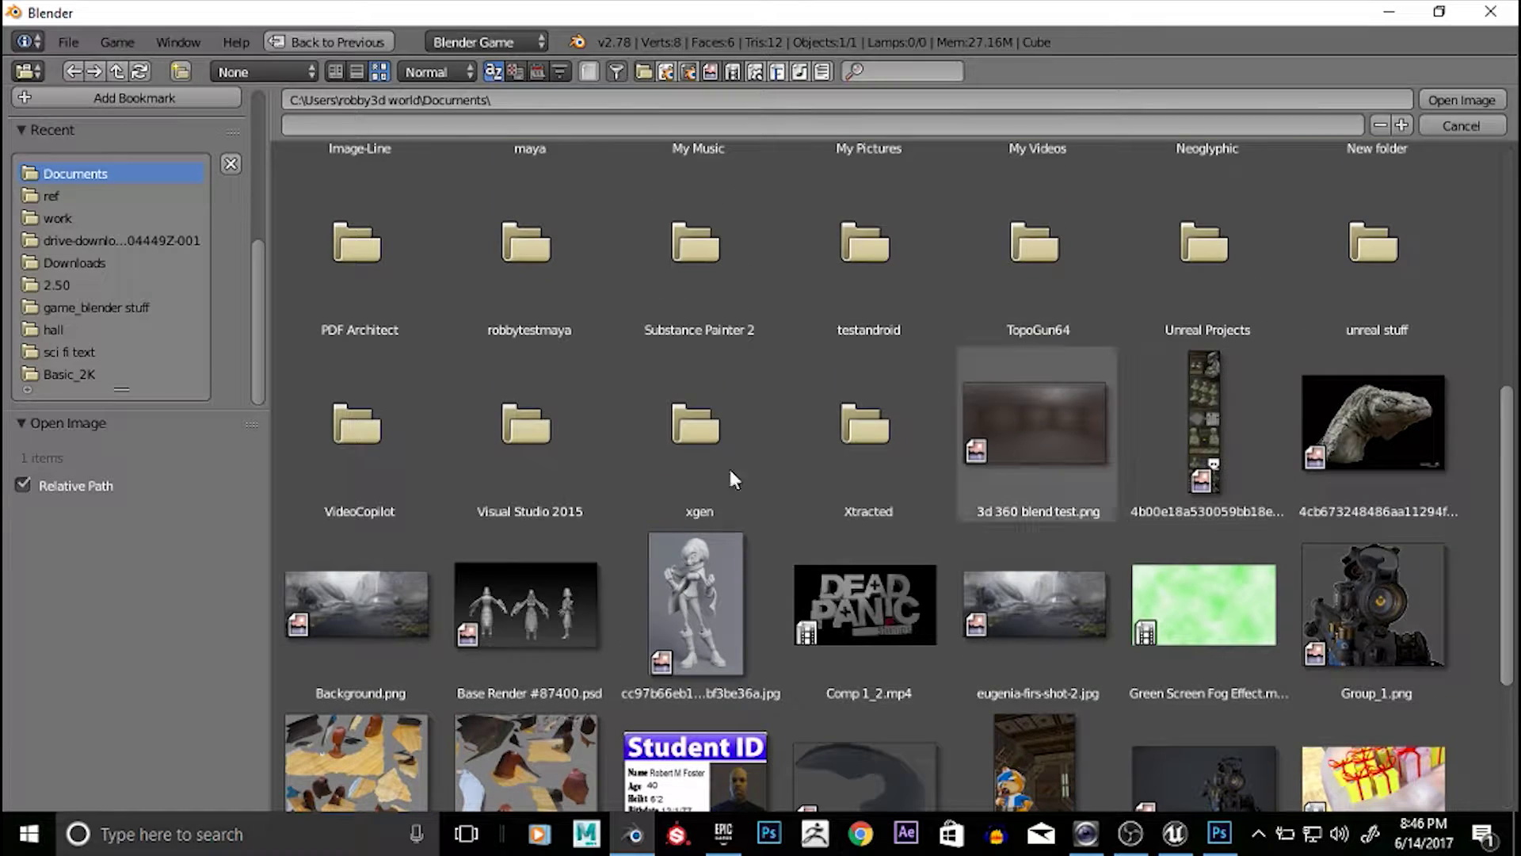
scroll(484, 475, "up", 1)
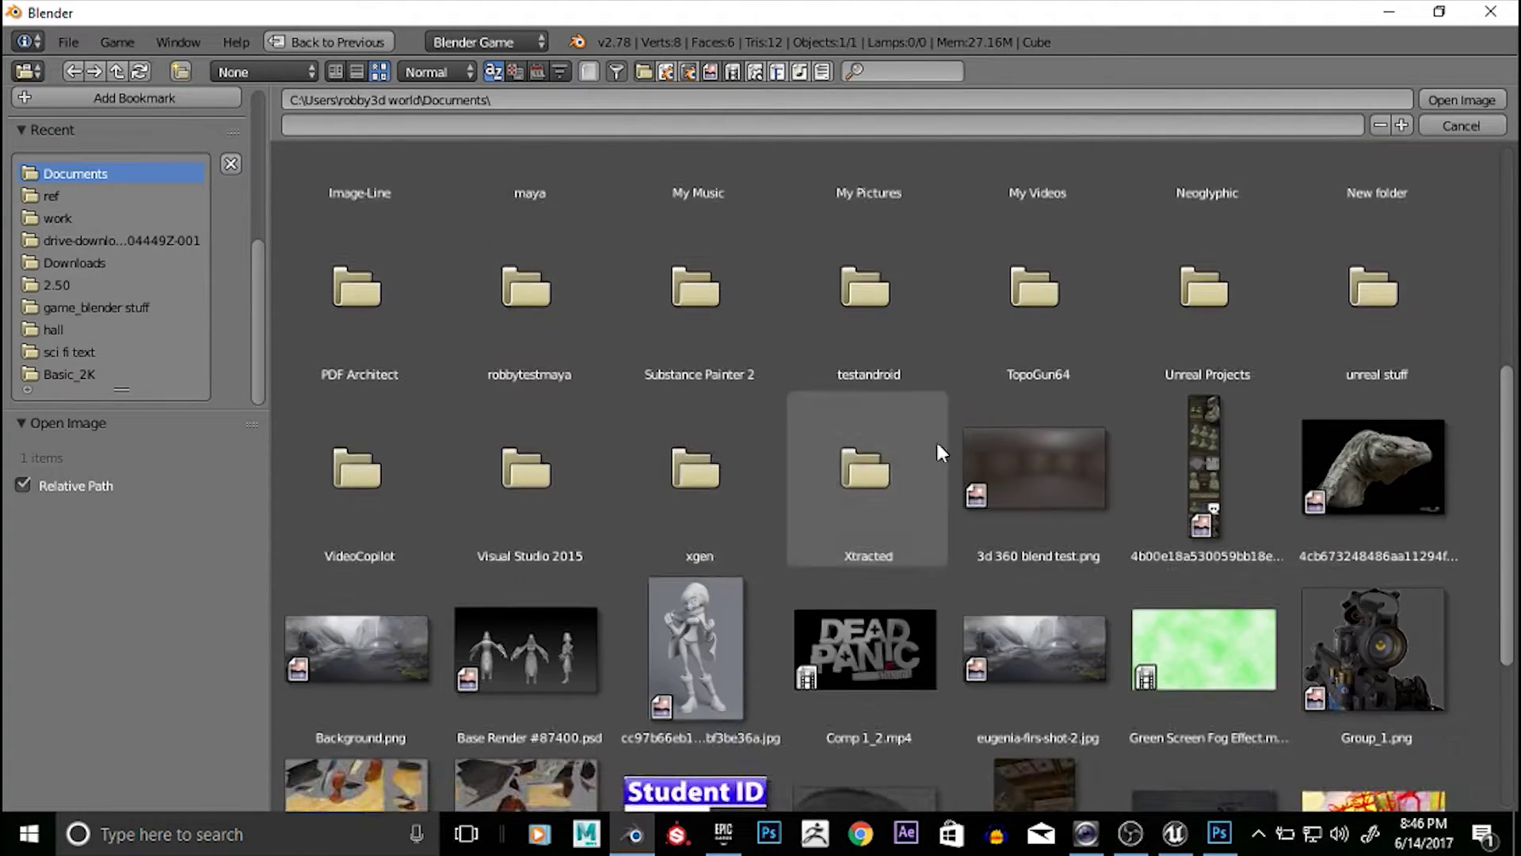
scroll(974, 439, "down", 3)
scroll(950, 428, "up", 2)
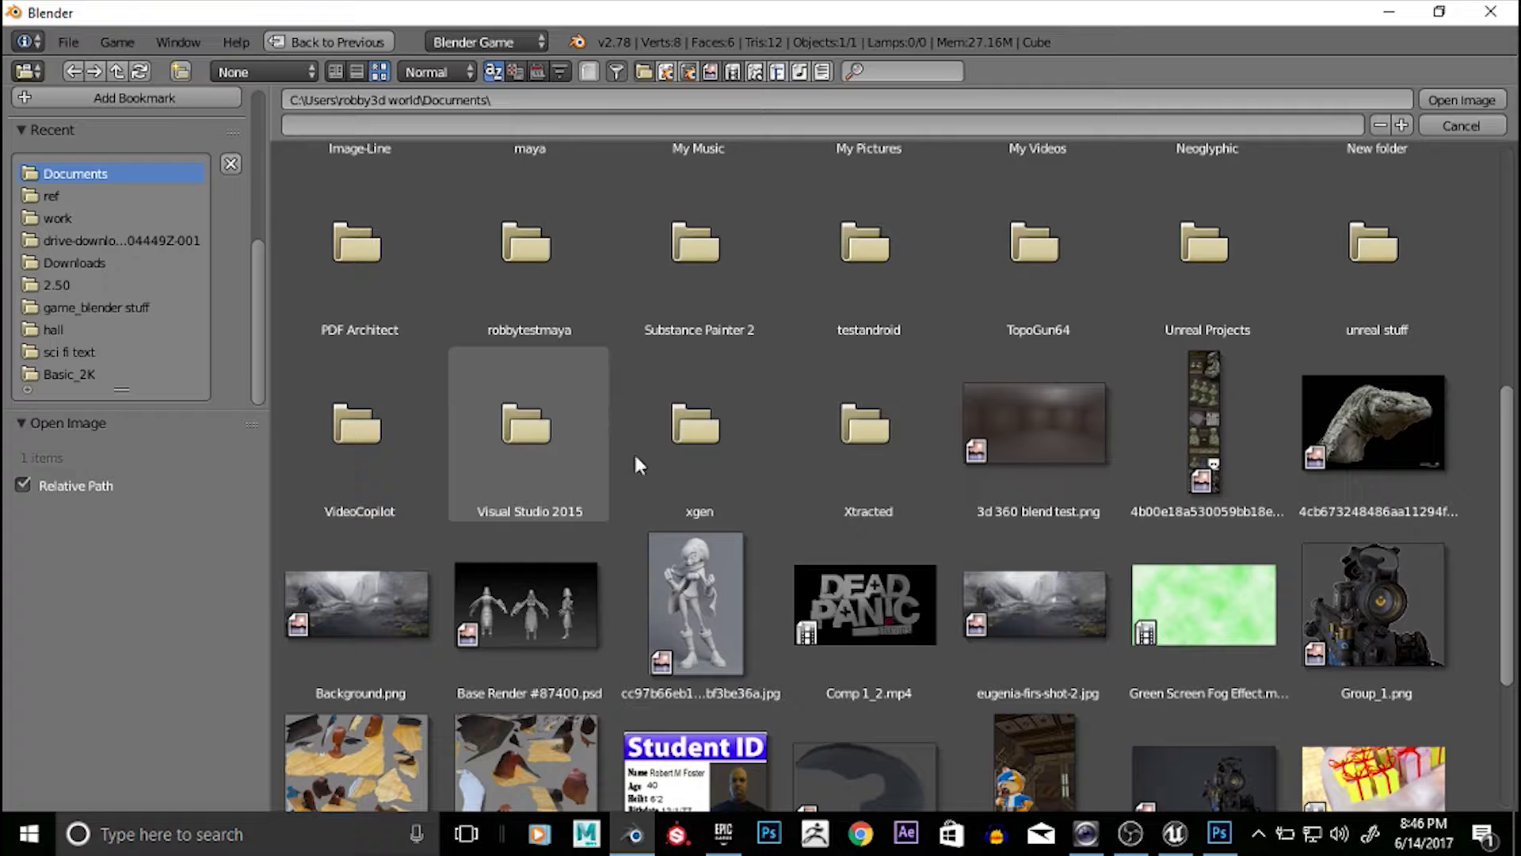
scroll(820, 468, "down", 5)
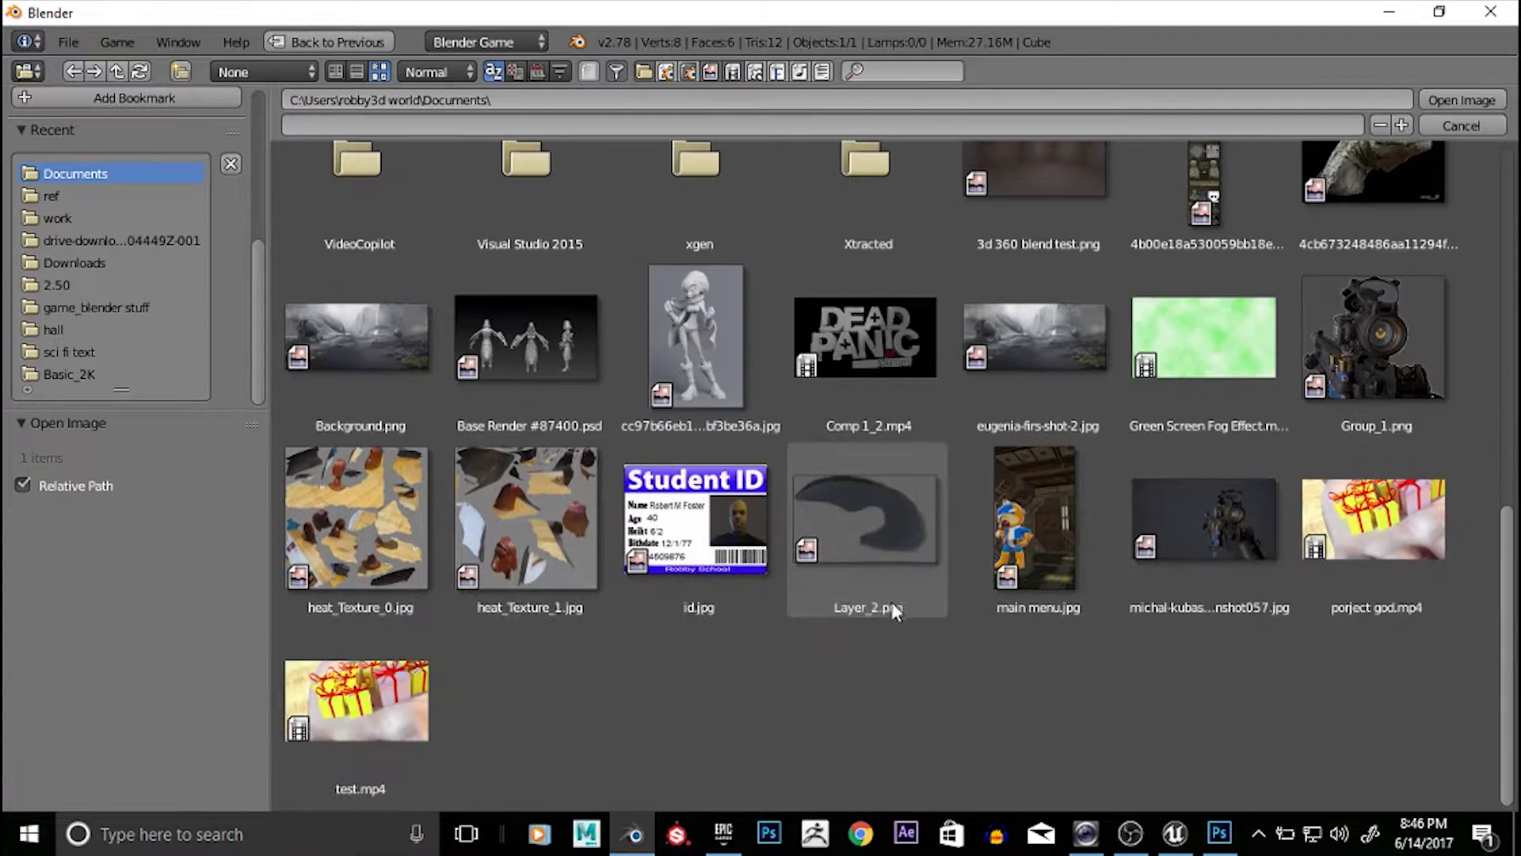
scroll(1086, 572, "up", 5)
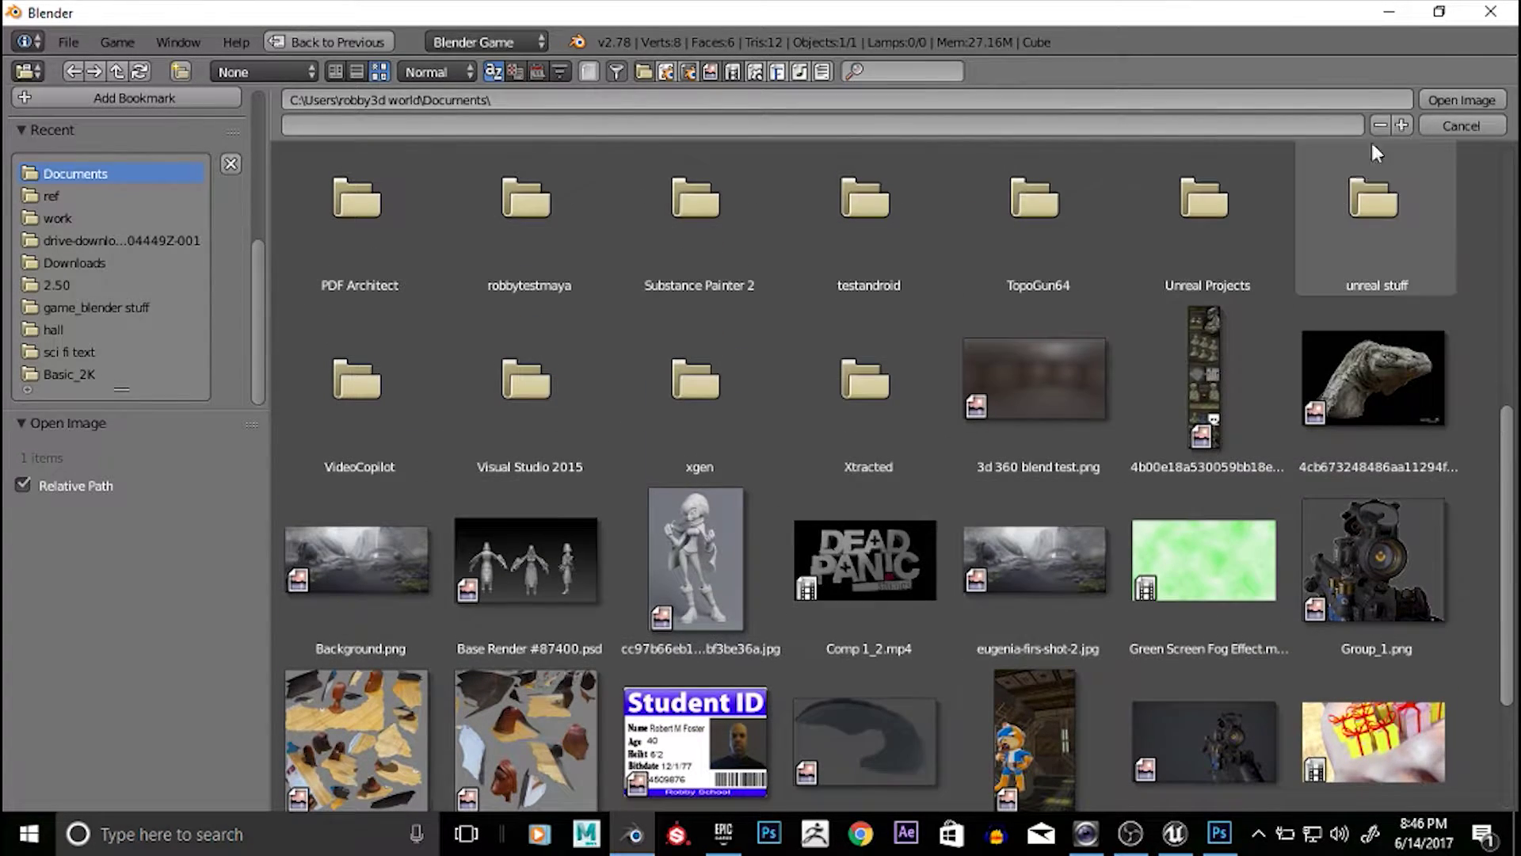
left_click(1448, 126)
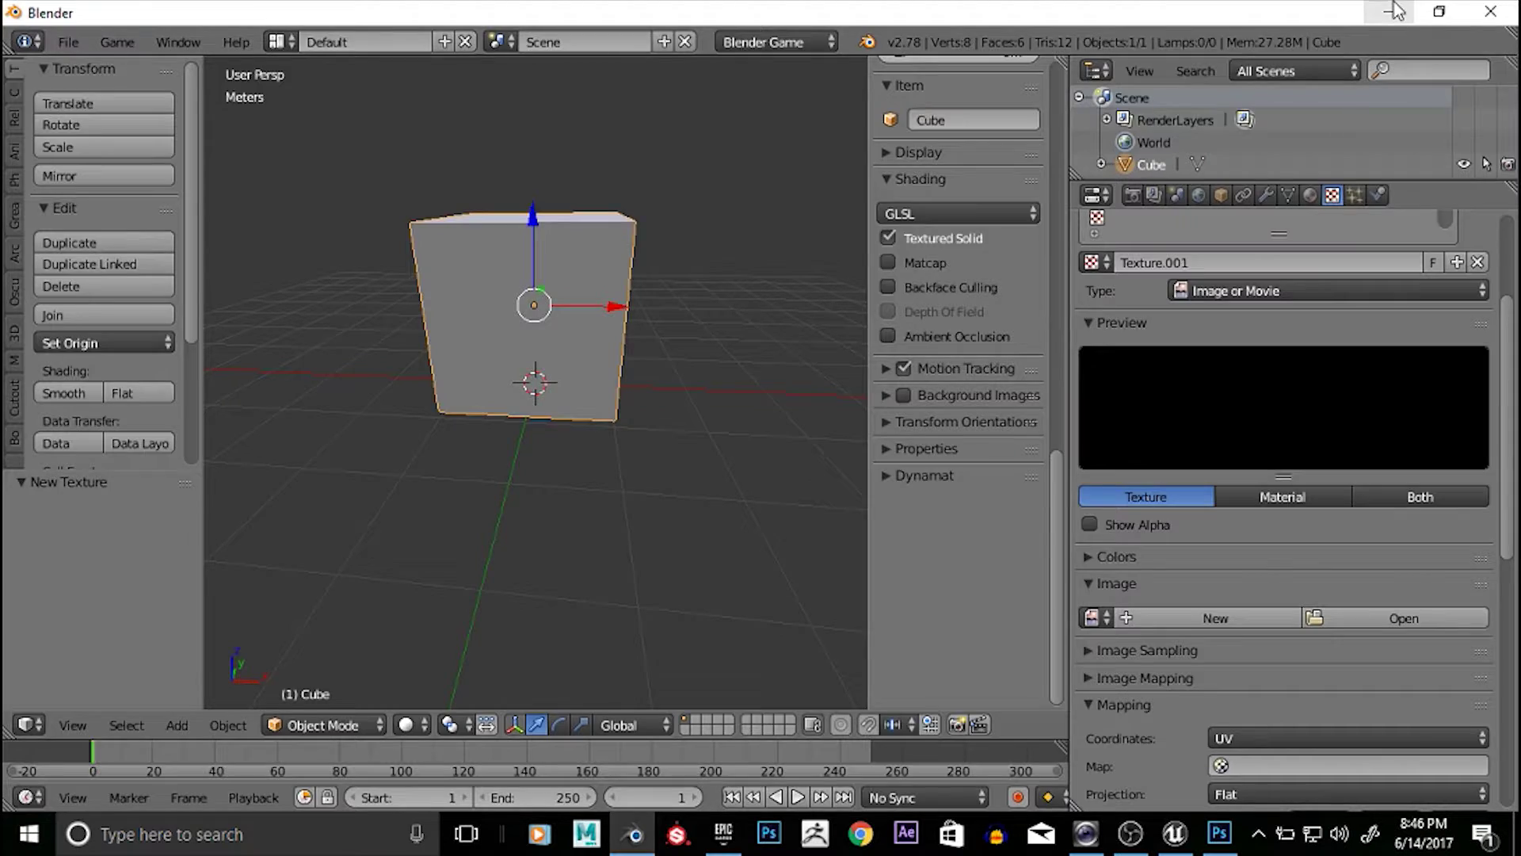
Switch to File Explorer and browse the Documents and Pictures folders for a suitable texture image
left_click(1395, 11)
left_click(1433, 7)
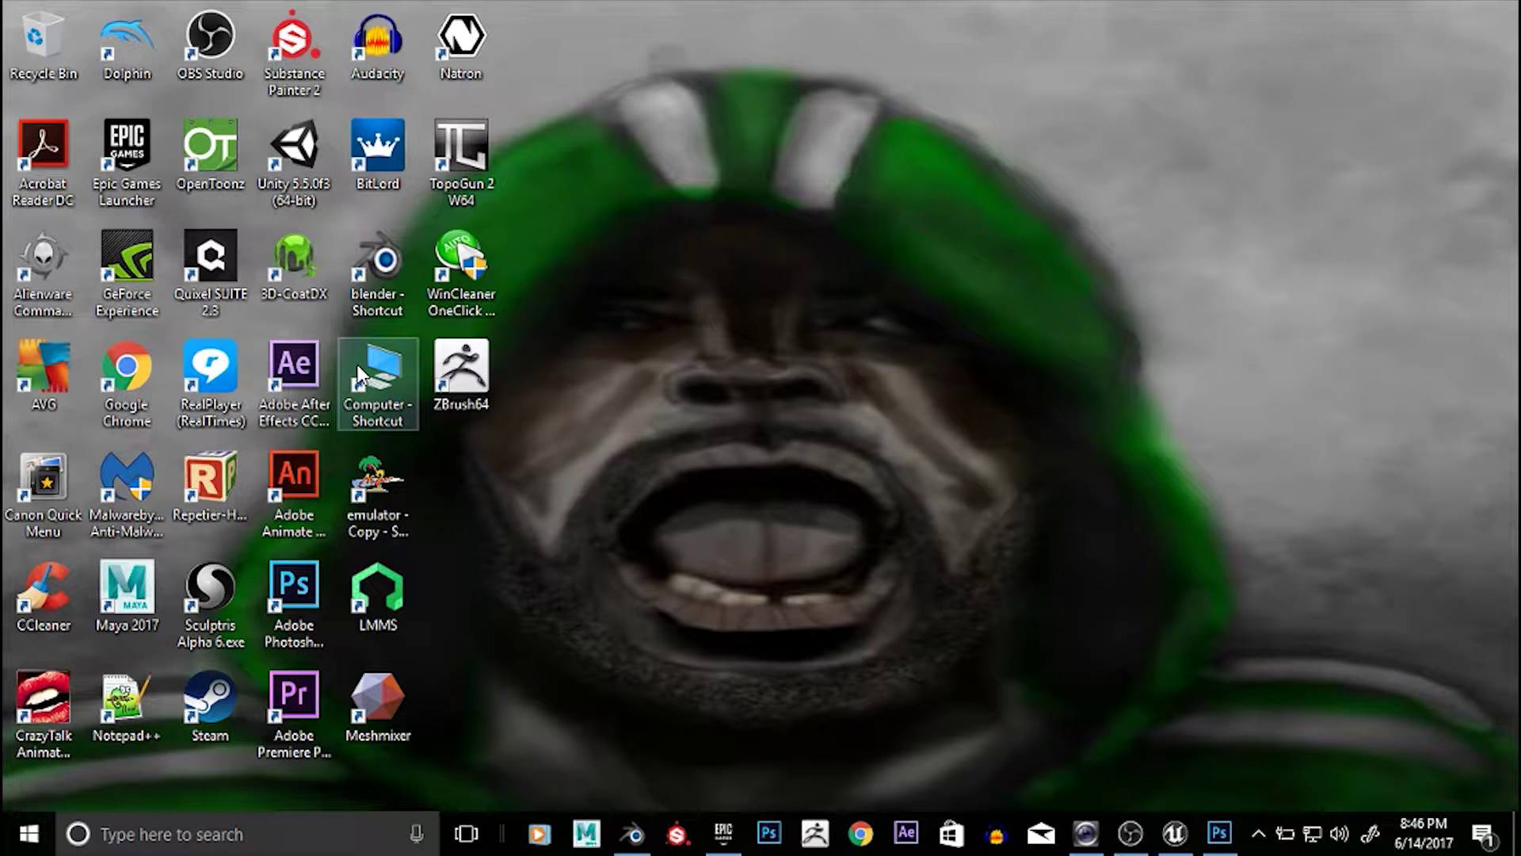
double_click(391, 368)
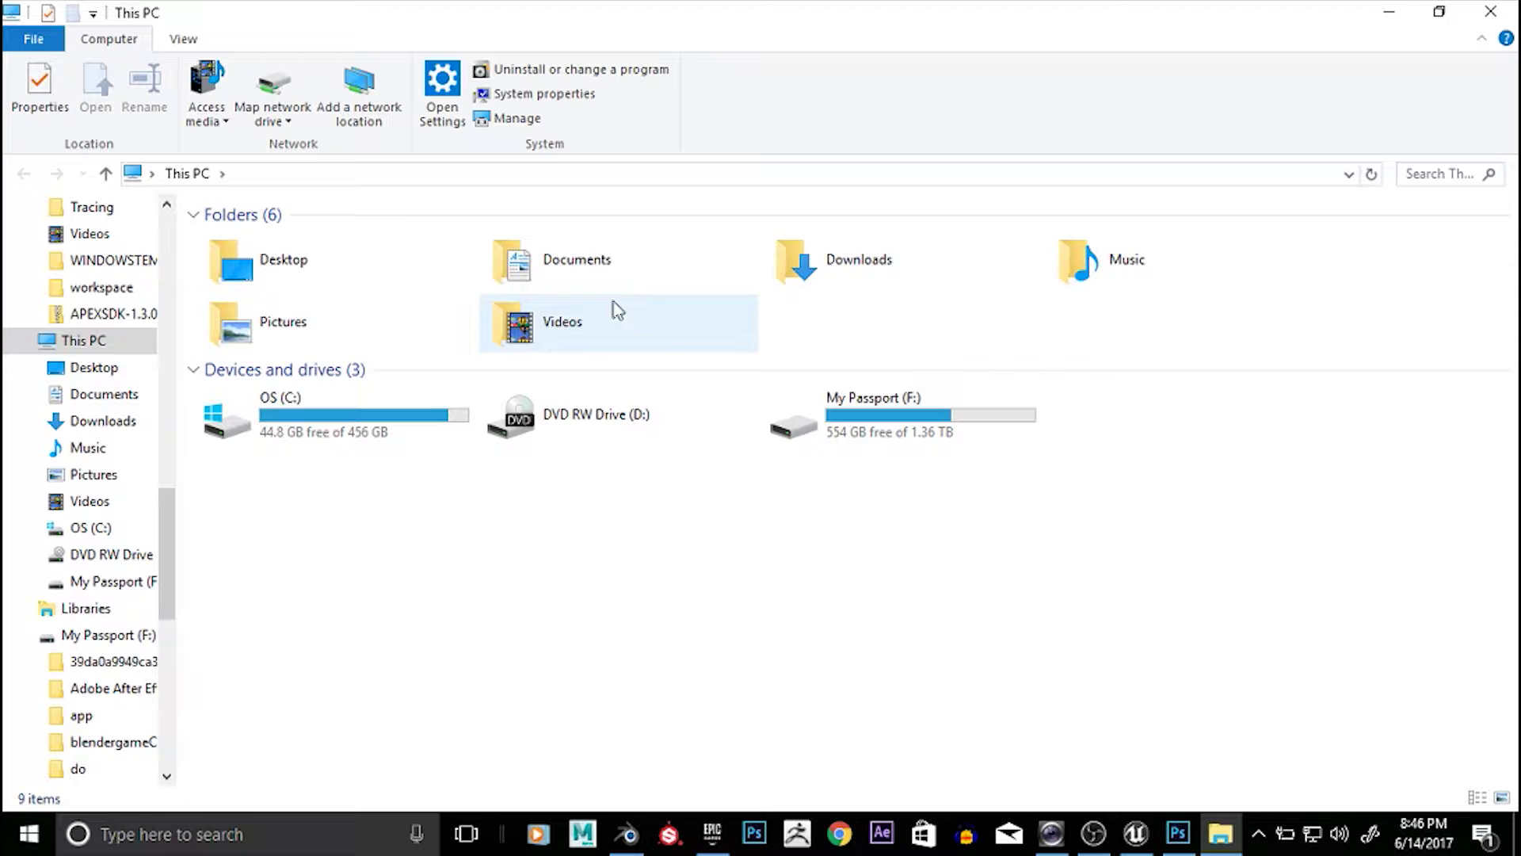
double_click(599, 269)
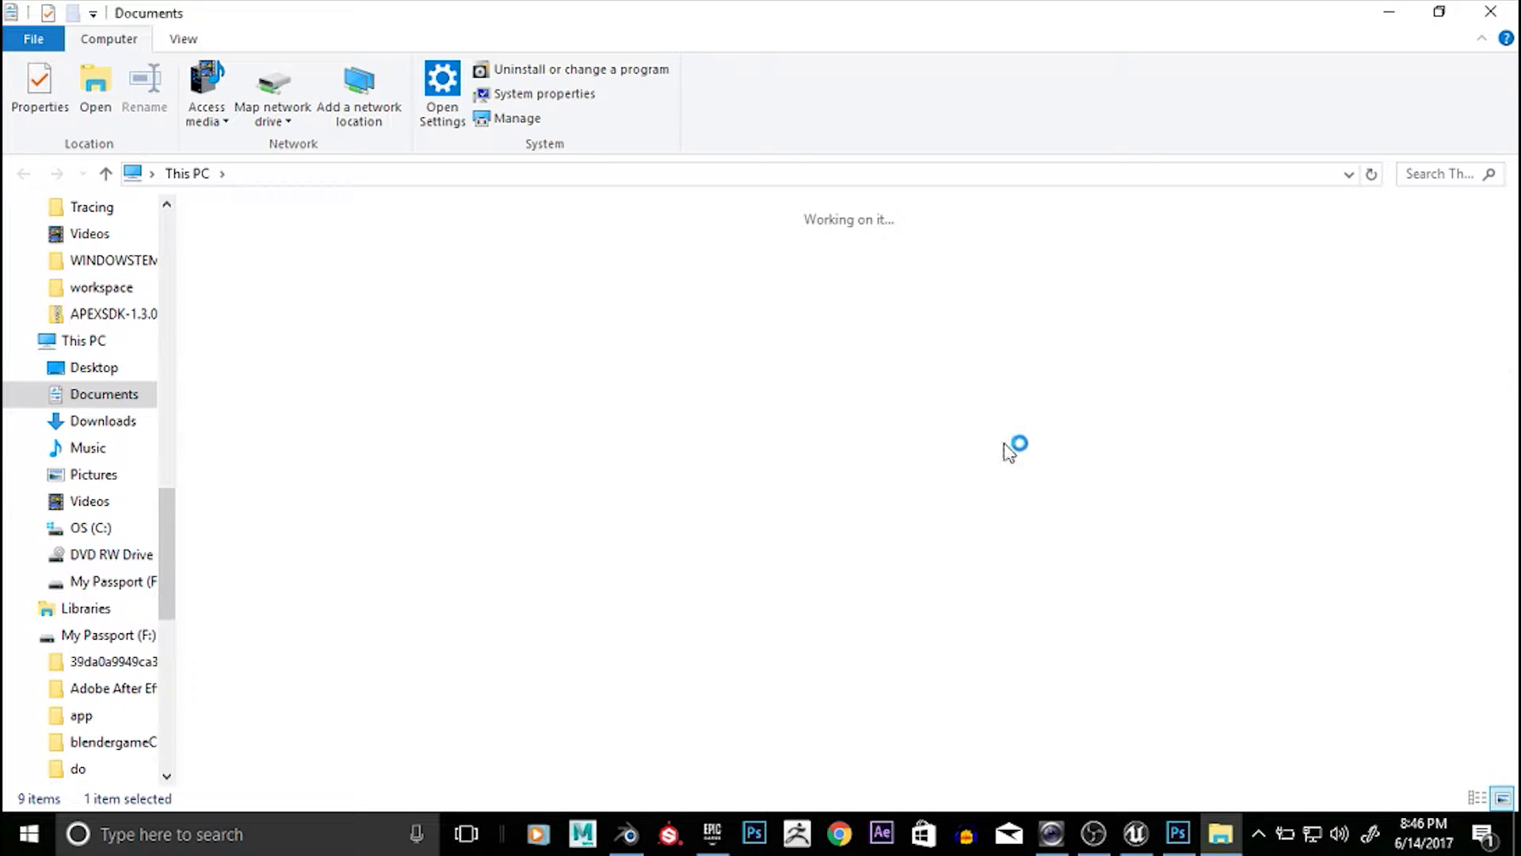
scroll(1078, 507, "down", 2)
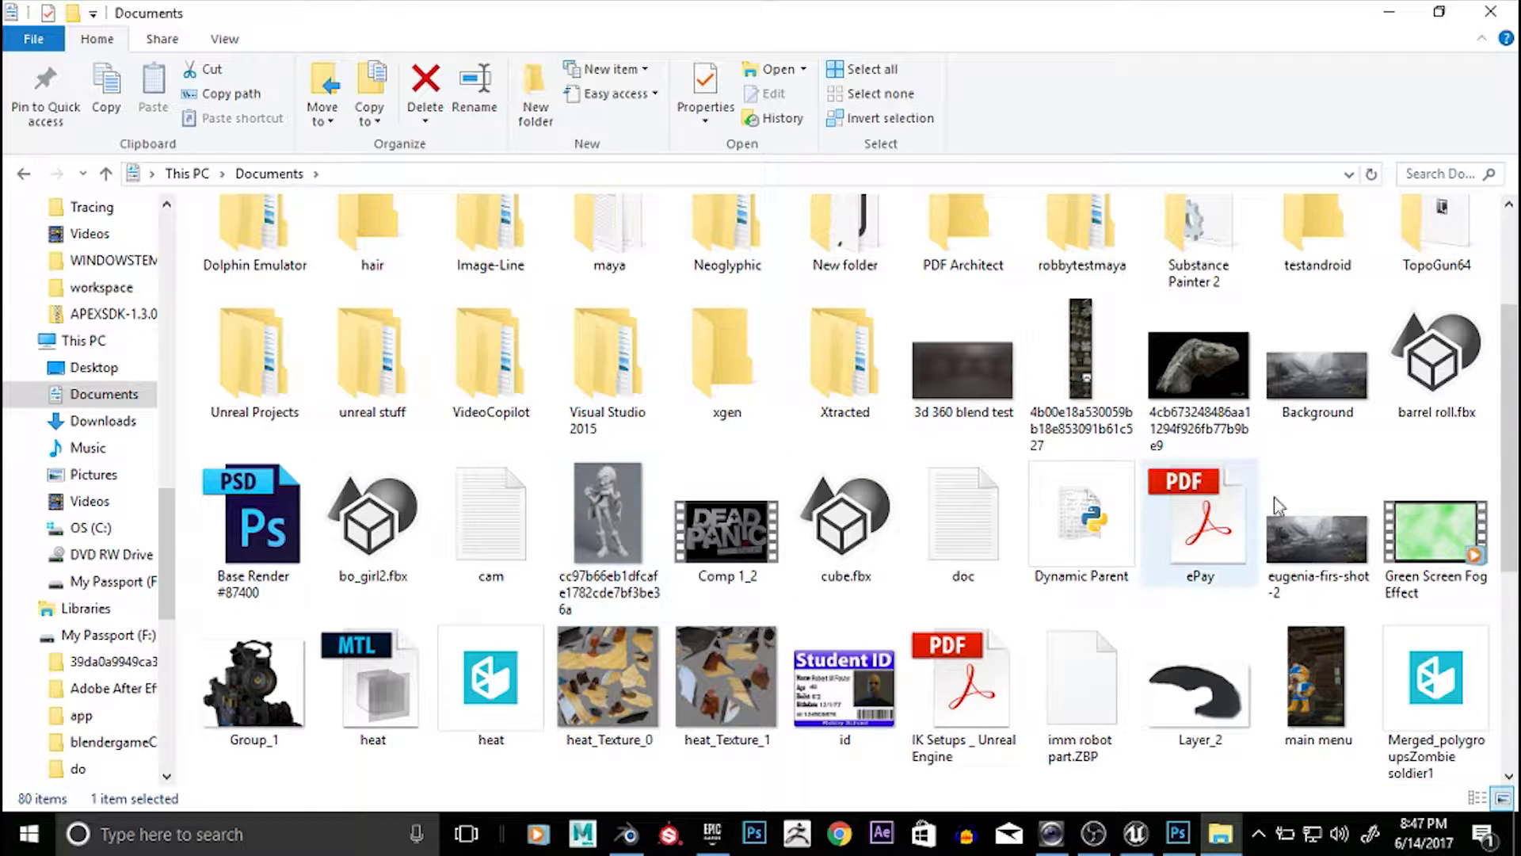
scroll(1277, 504, "up", 2)
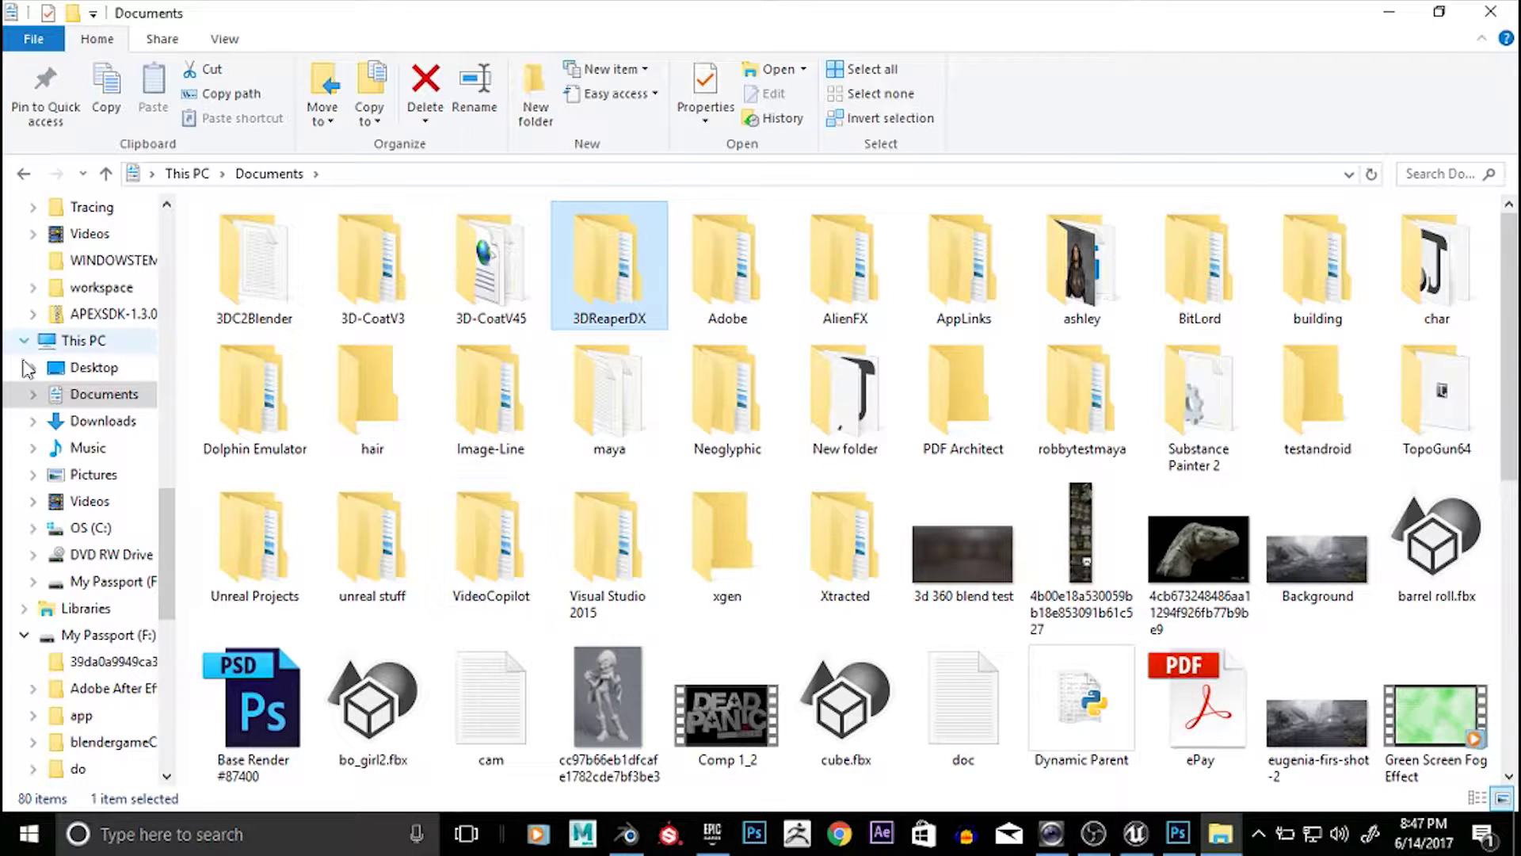
scroll(79, 472, "up", 1)
left_click(93, 501)
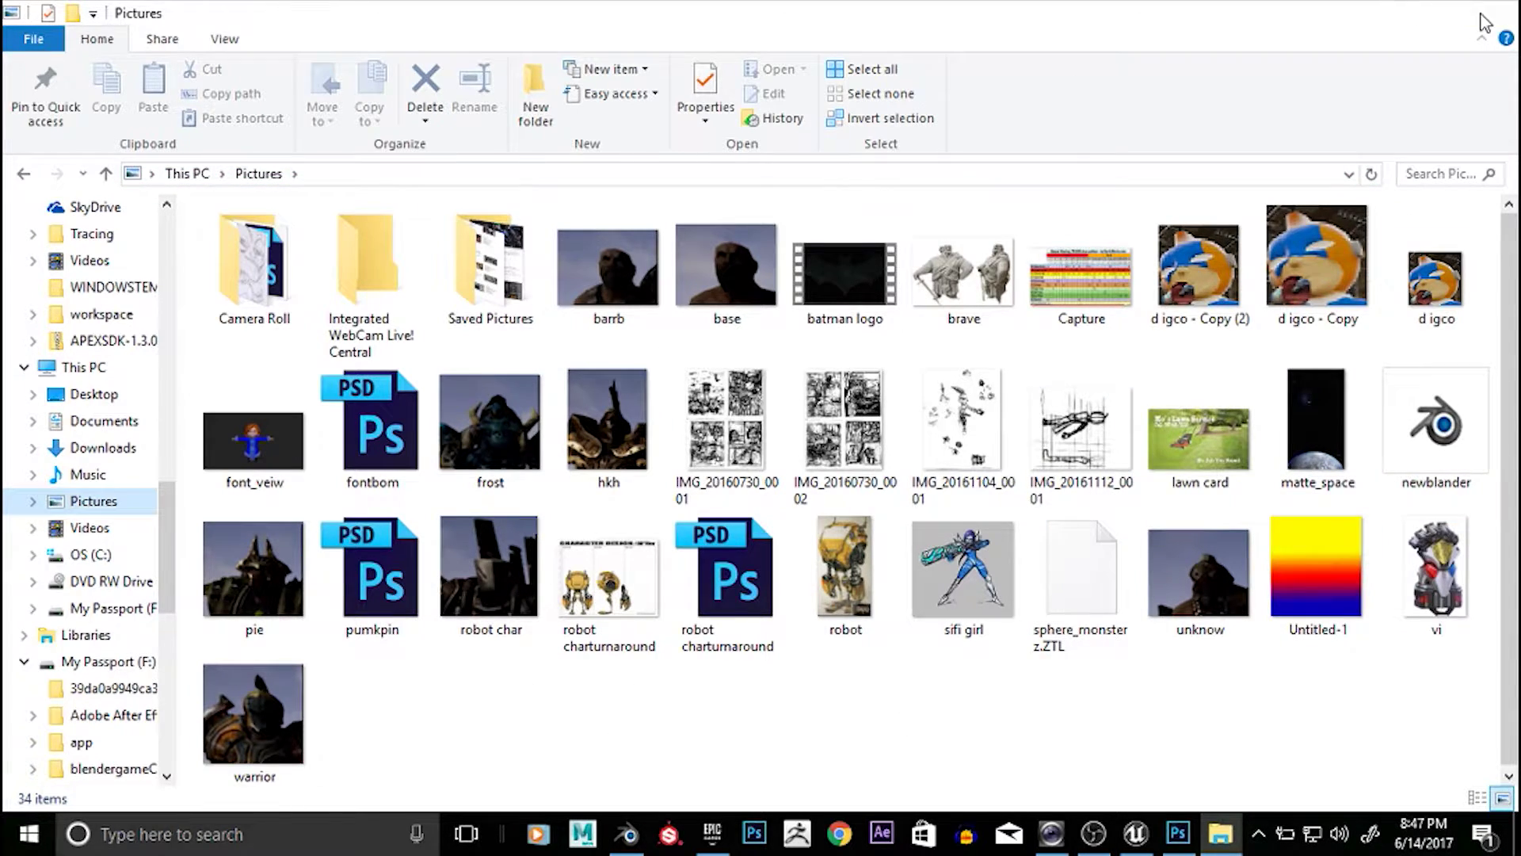
left_click(1484, 22)
Switch to Photoshop and check which folder the open metal_texture-200514-SMnar.tif is saved in, without saving it again
left_click(1220, 832)
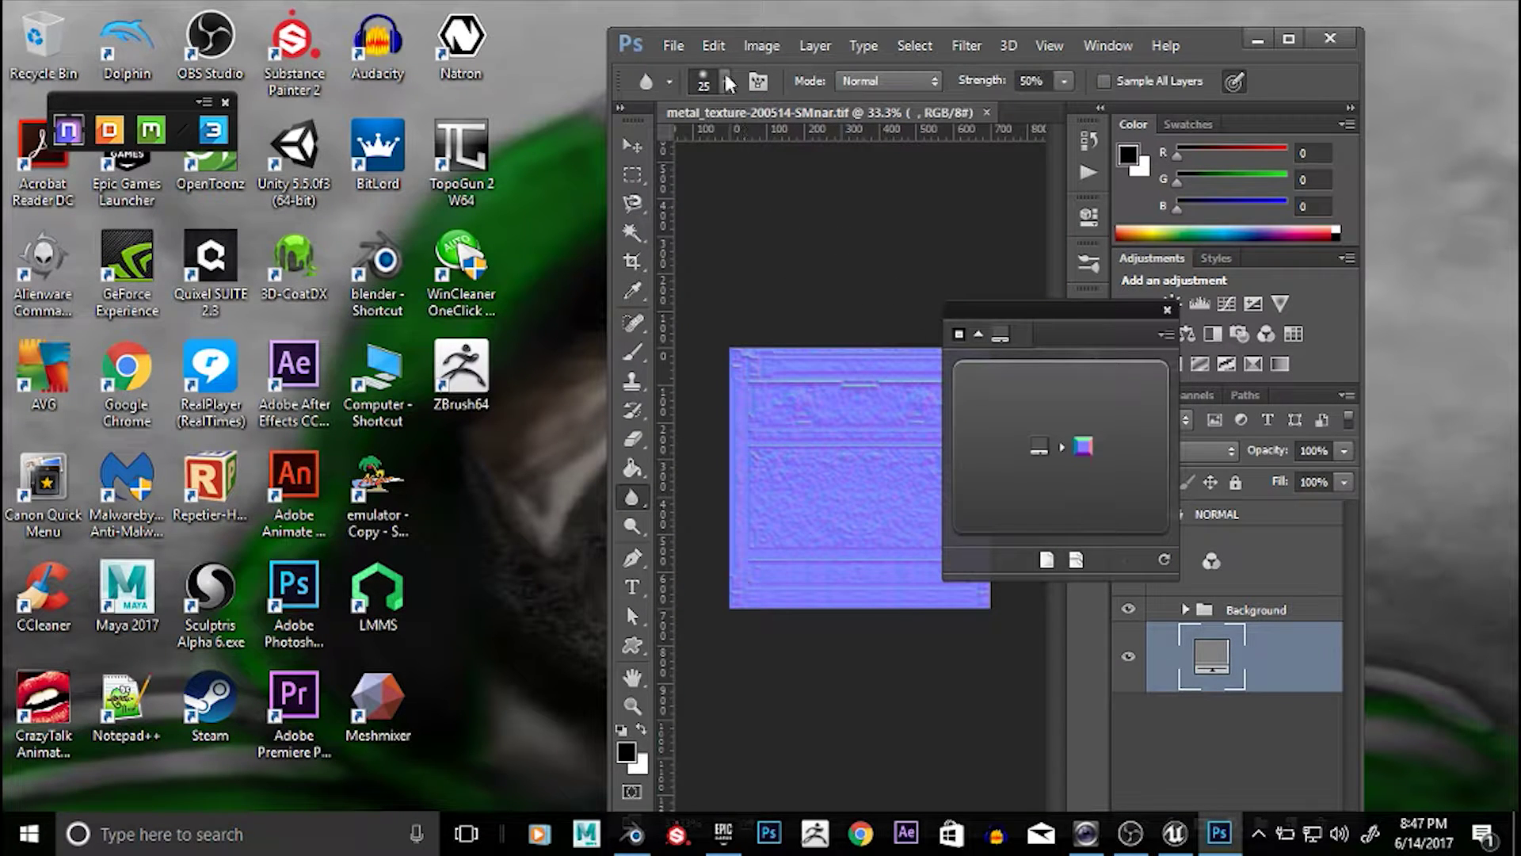
left_click(672, 52)
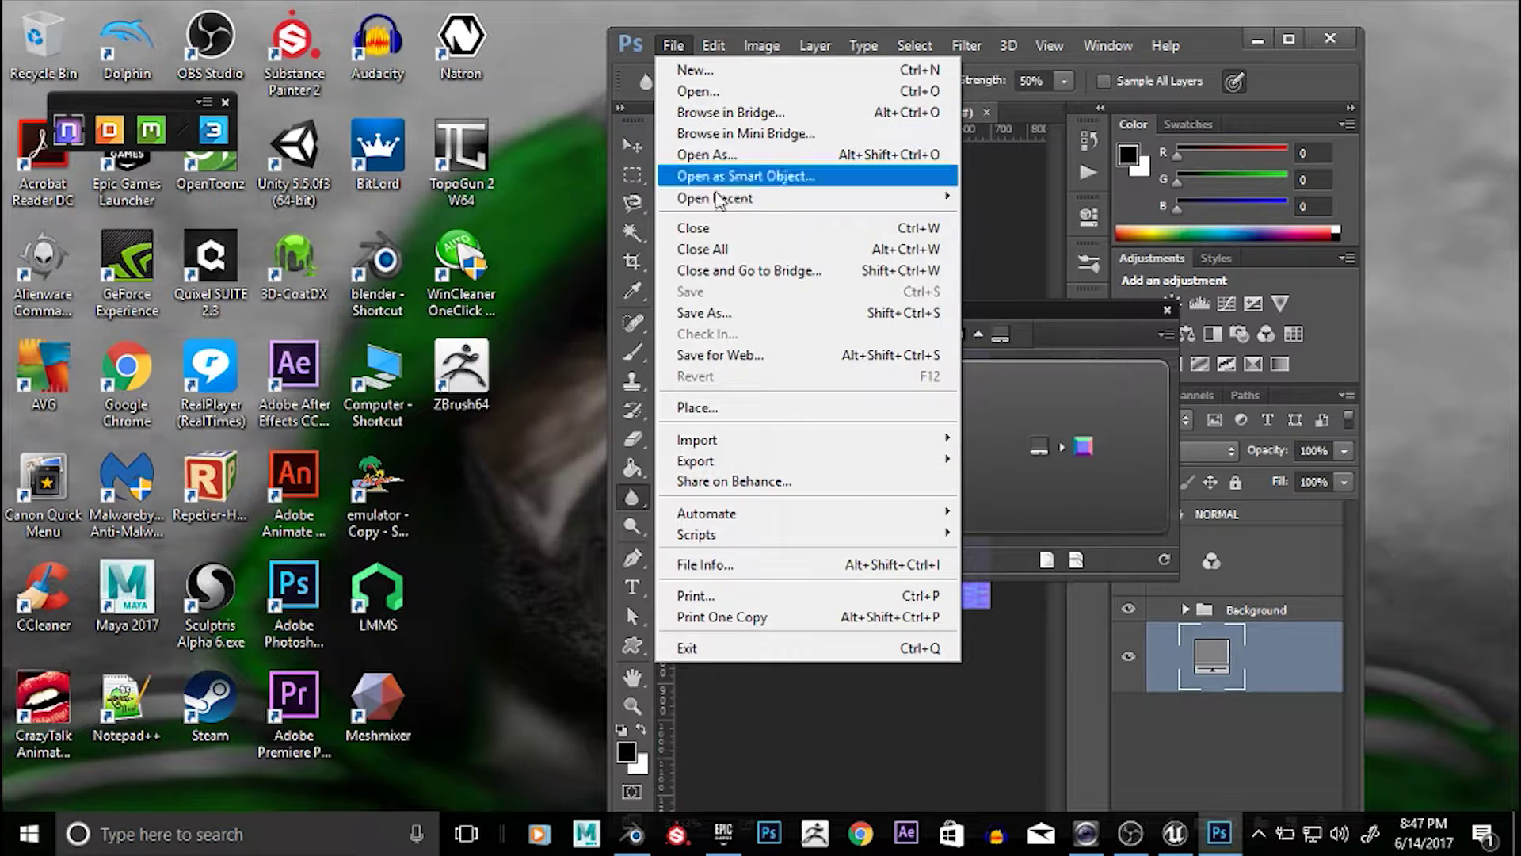
left_click(732, 316)
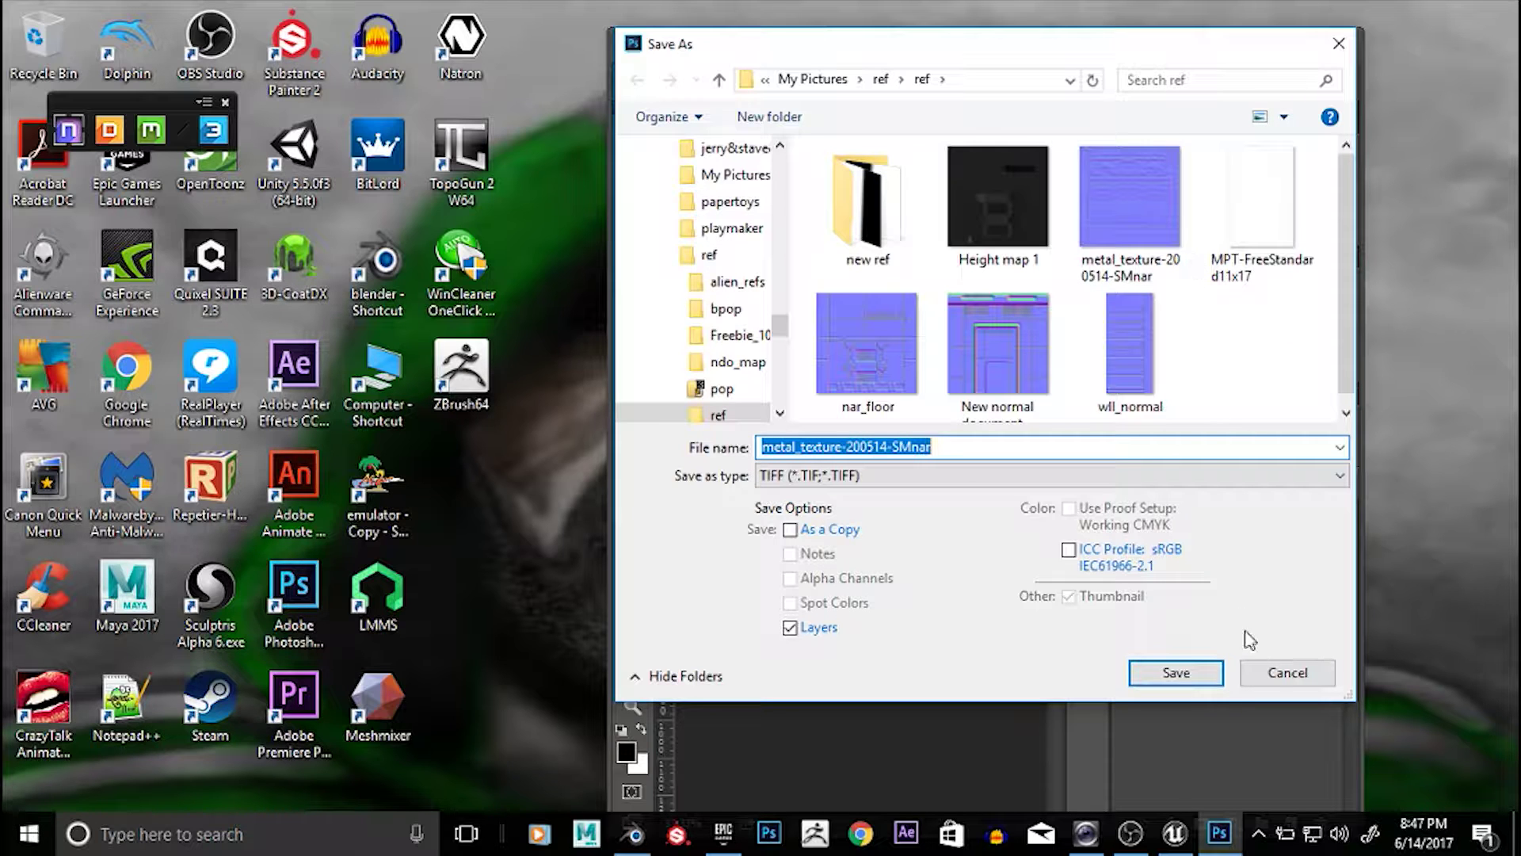
left_click(1289, 675)
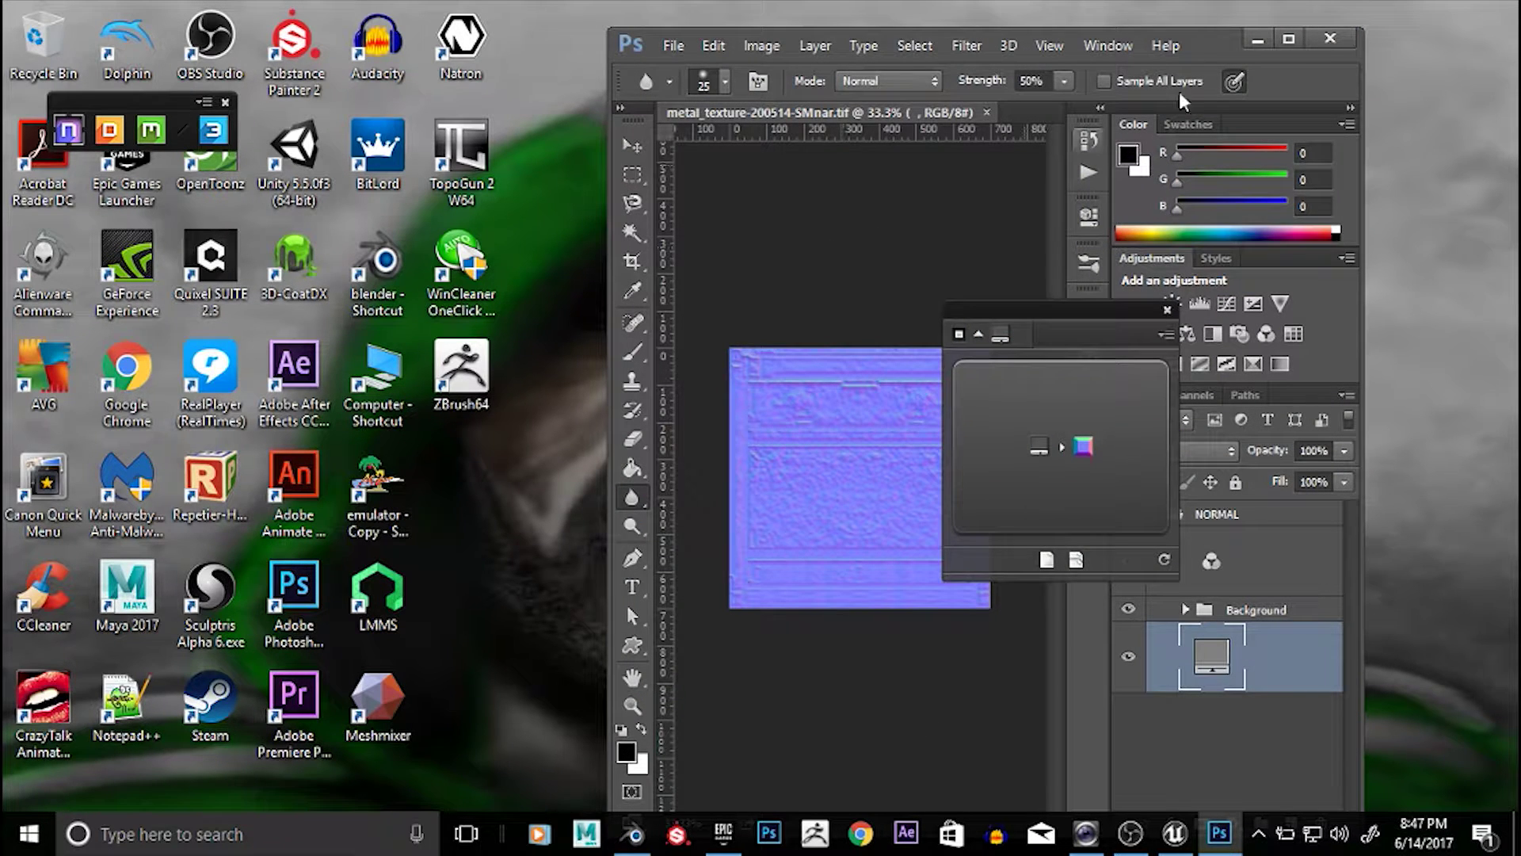
left_click(1258, 40)
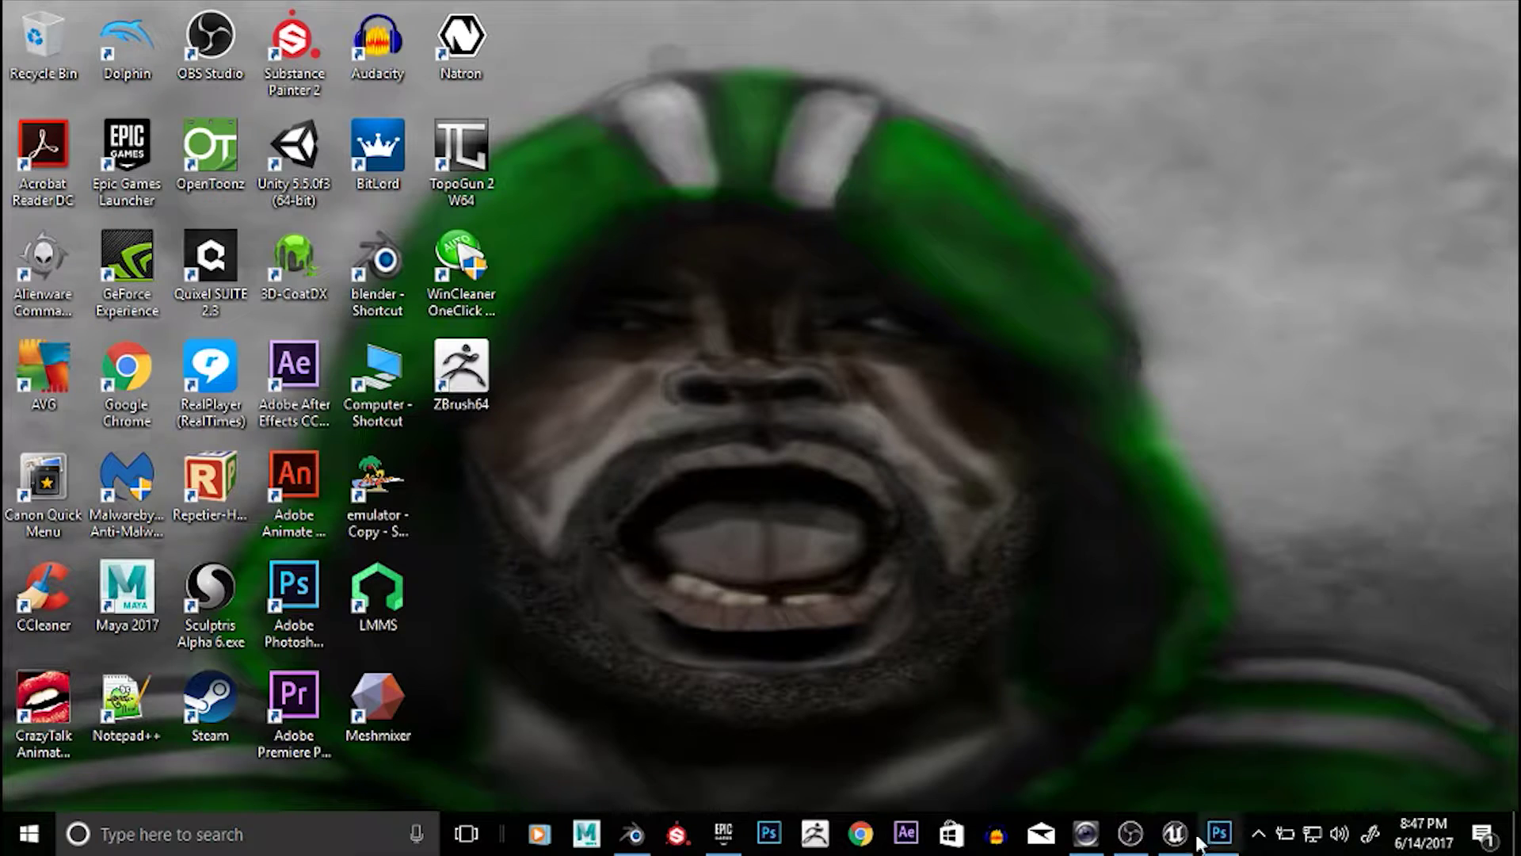
Switch back to Blender and load metal_texture-200514-SMnar.tif from the F:\My Pictures\ref\ref folder into Texture.001
left_click(647, 847)
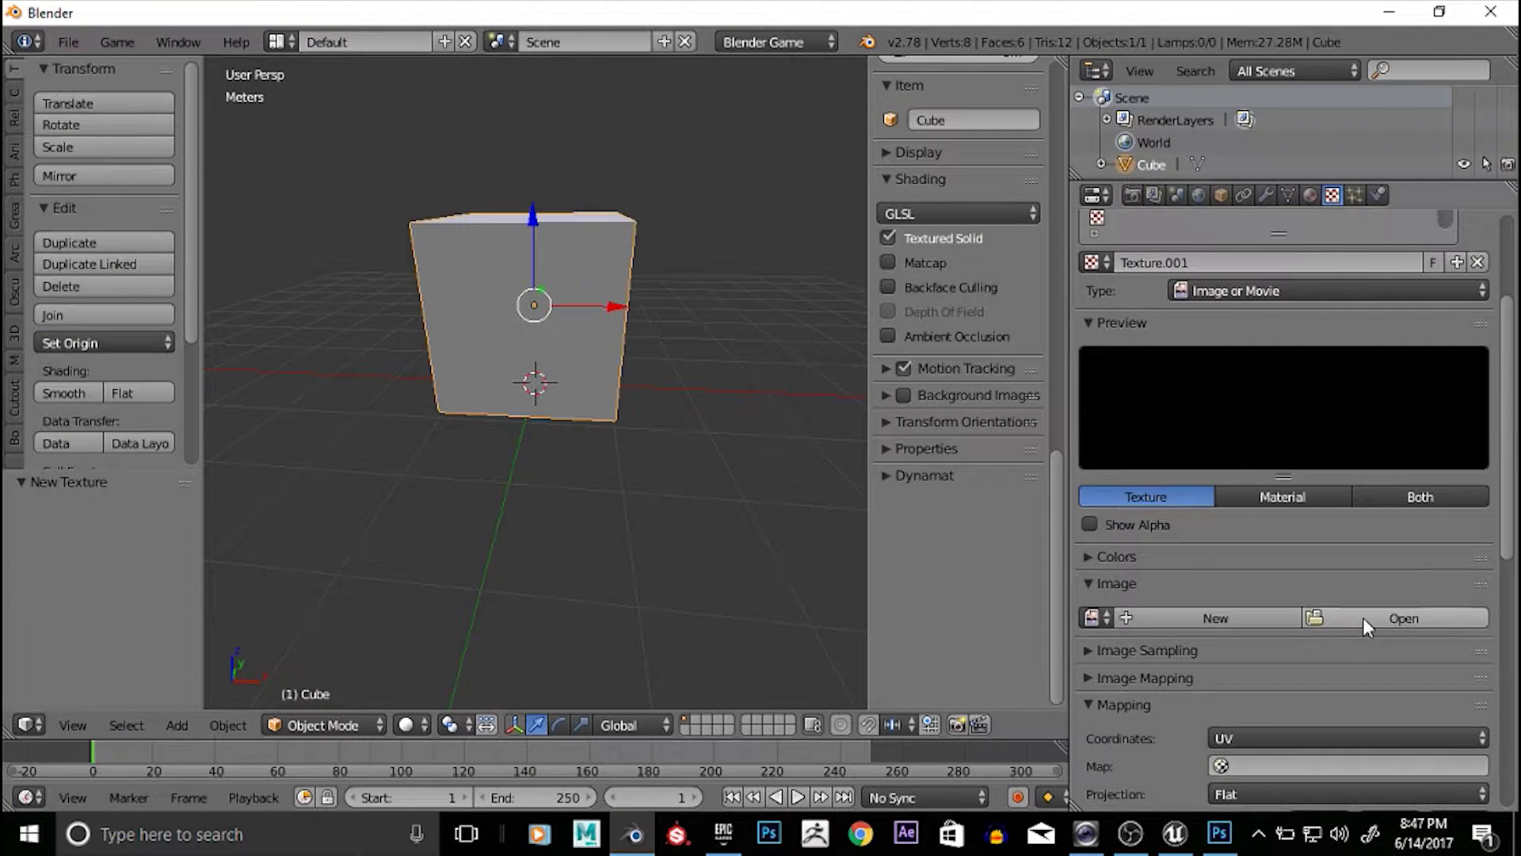
left_click(1362, 617)
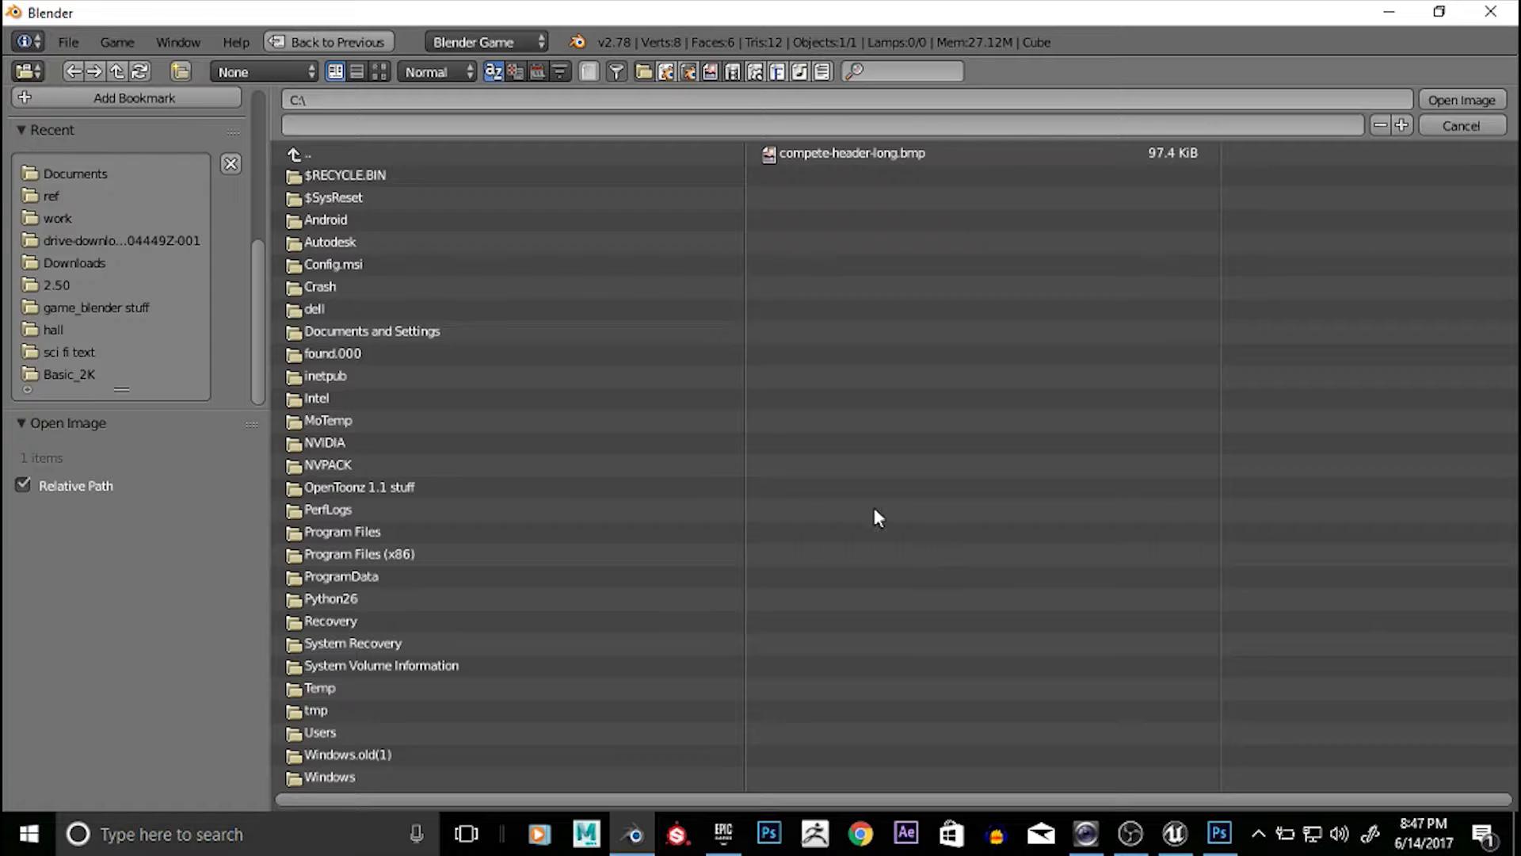
left_click(379, 71)
left_click(48, 196)
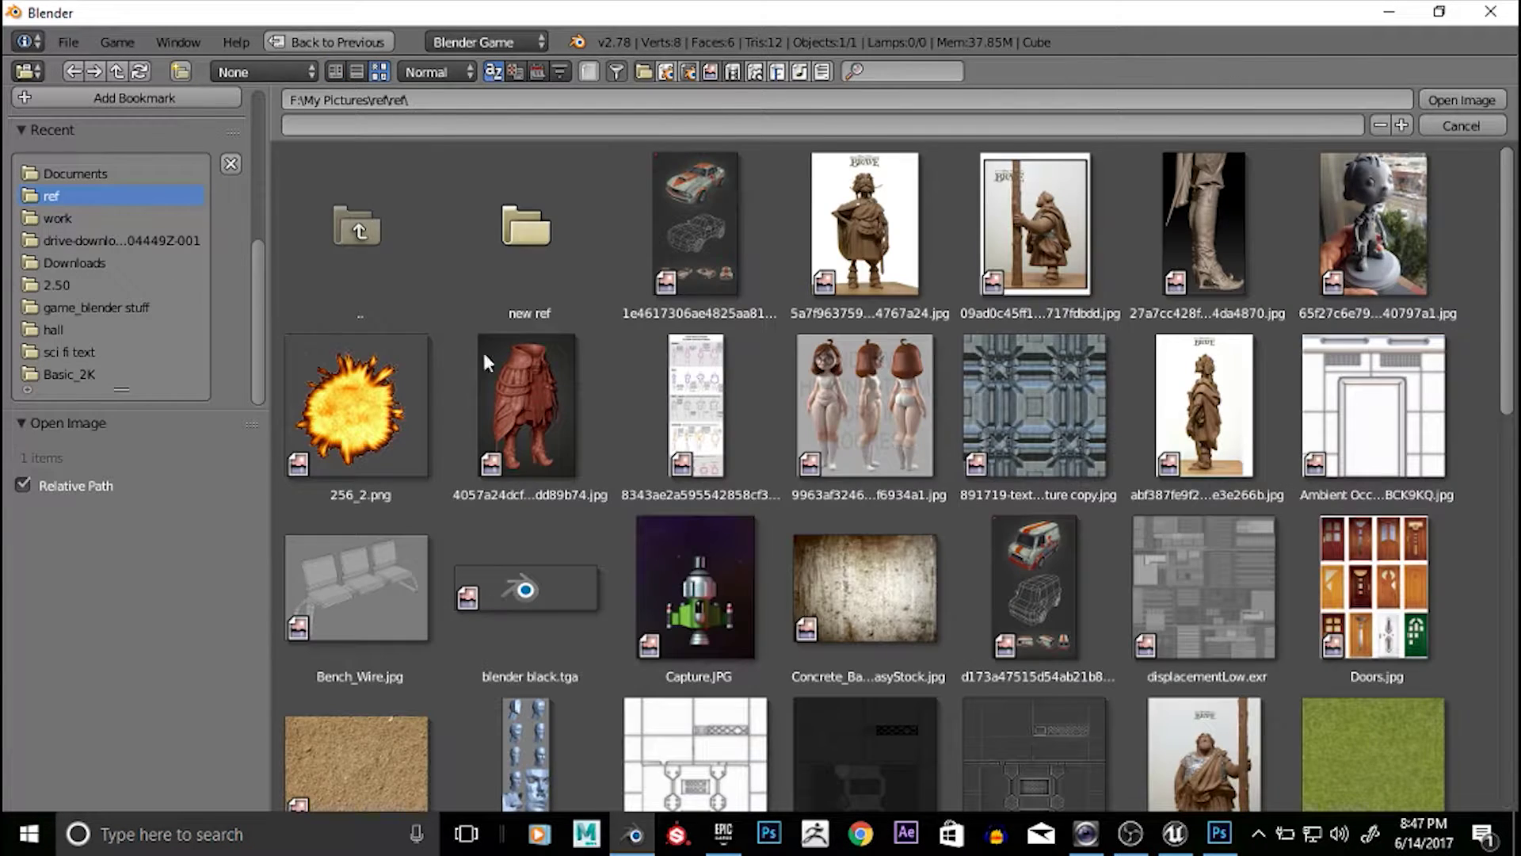
scroll(1038, 444, "down", 3)
scroll(1138, 487, "down", 5)
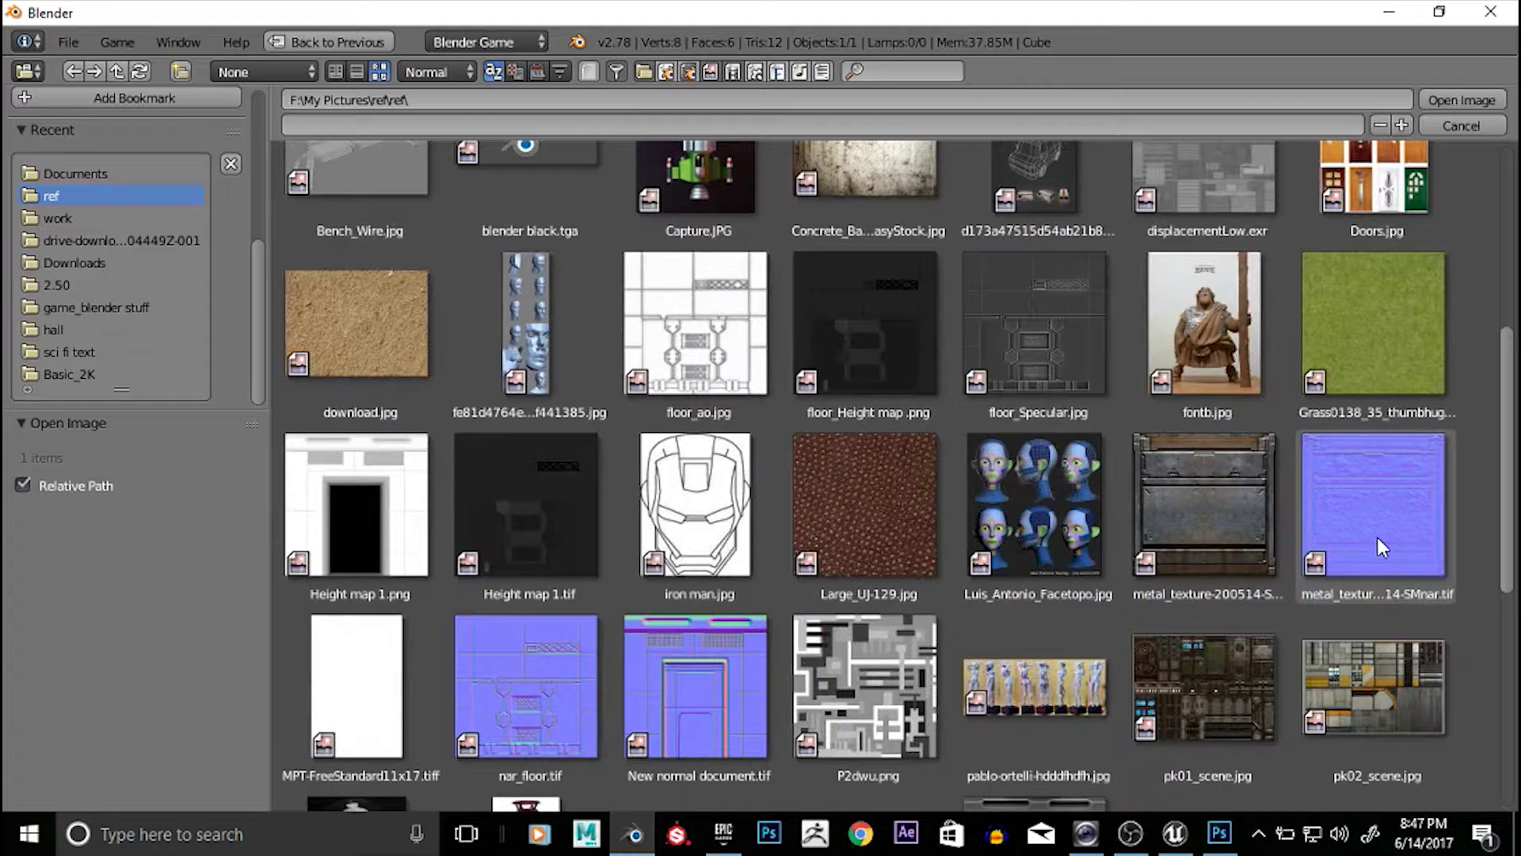
left_click(1376, 536)
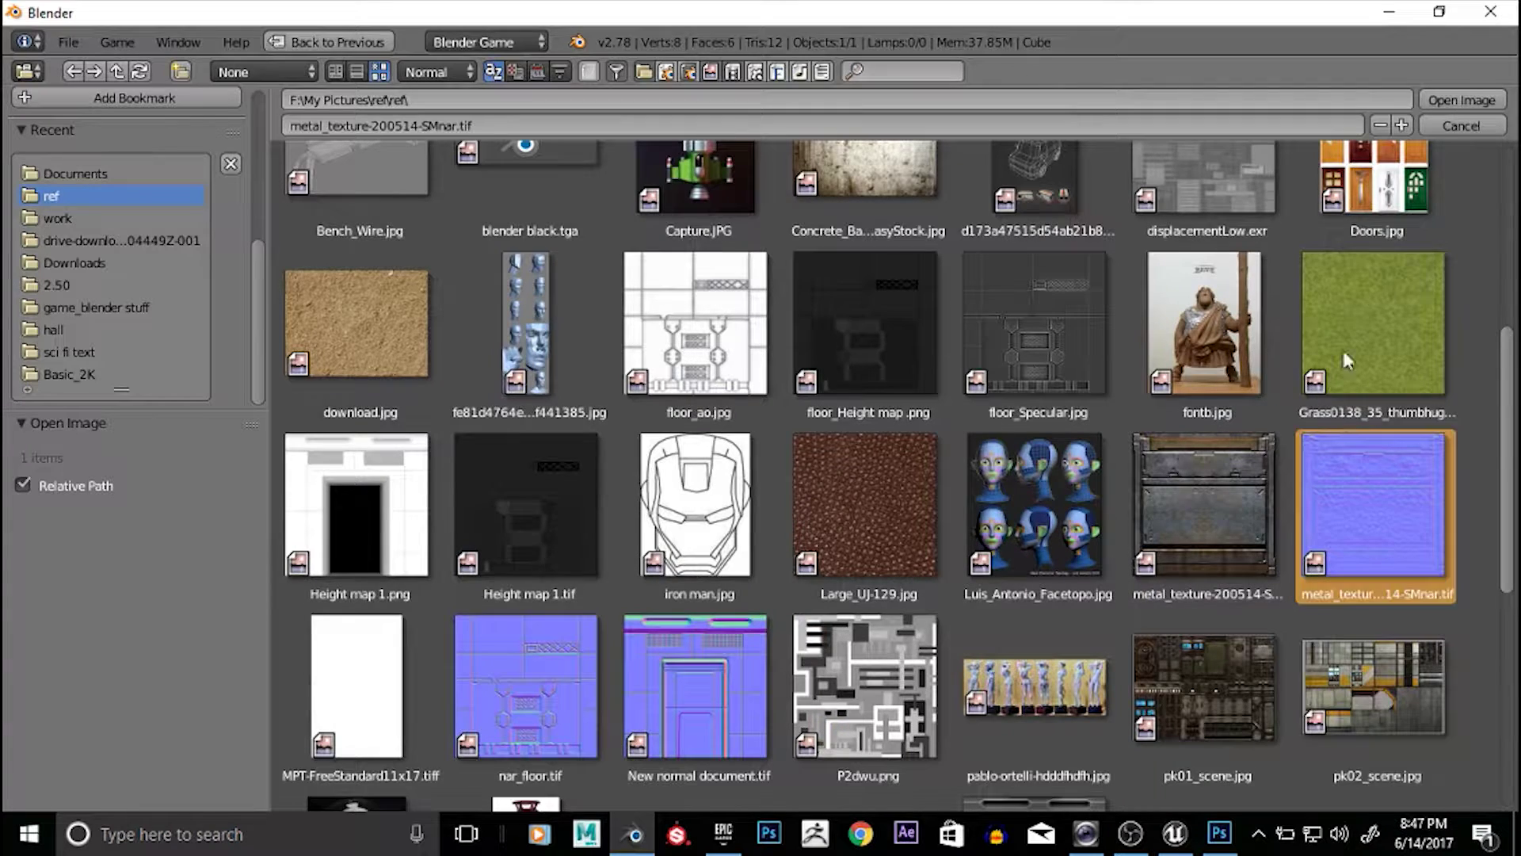
left_click(1443, 101)
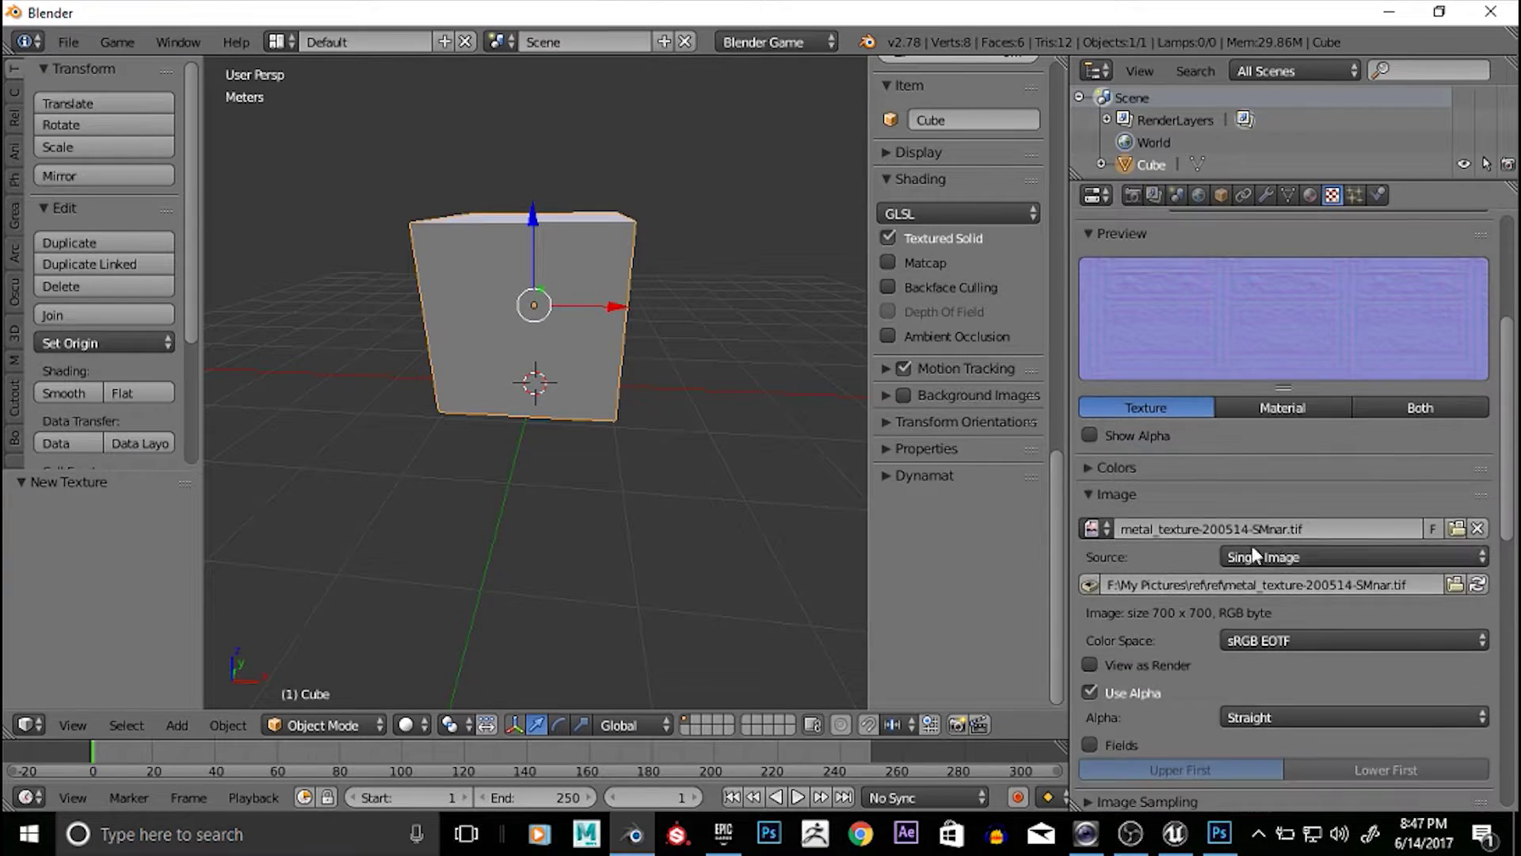
Turn off the texture's diffuse Color influence and enable its Normal influence instead
scroll(1253, 552, "down", 15)
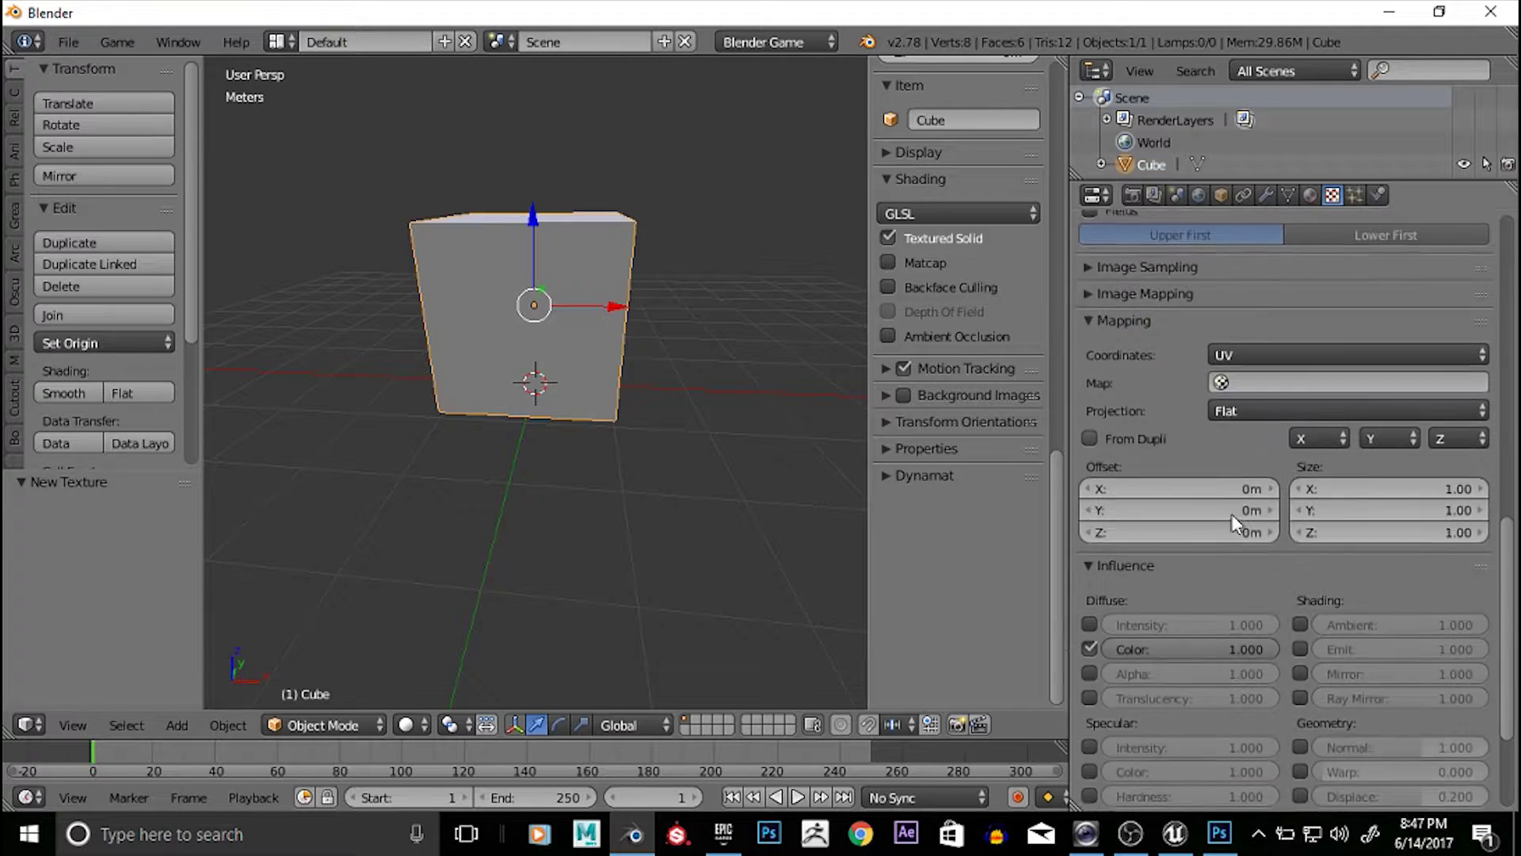
scroll(1235, 526, "down", 1)
left_click(1089, 604)
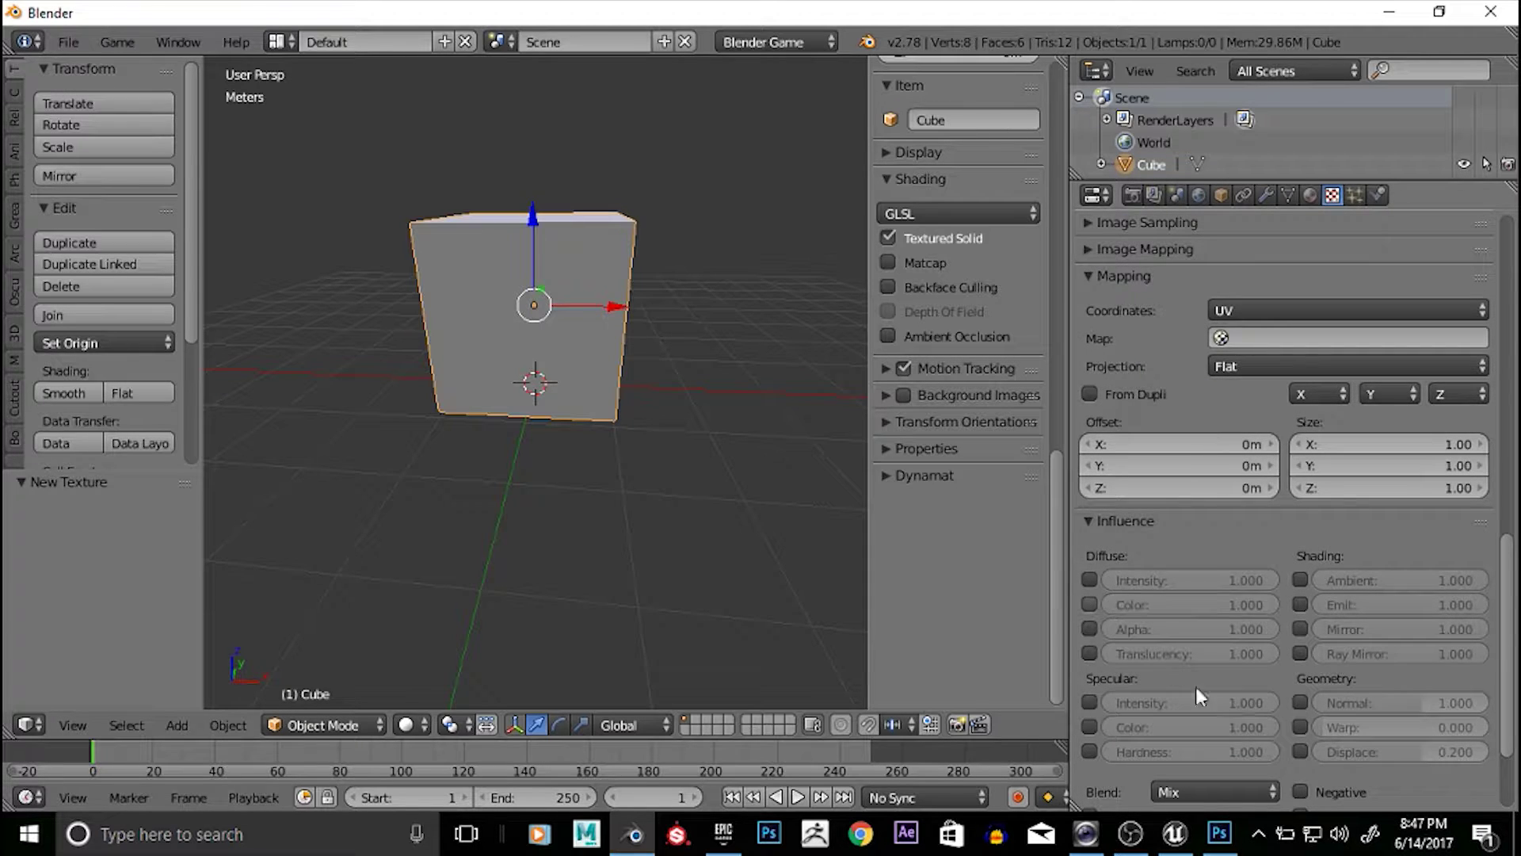
left_click(1300, 703)
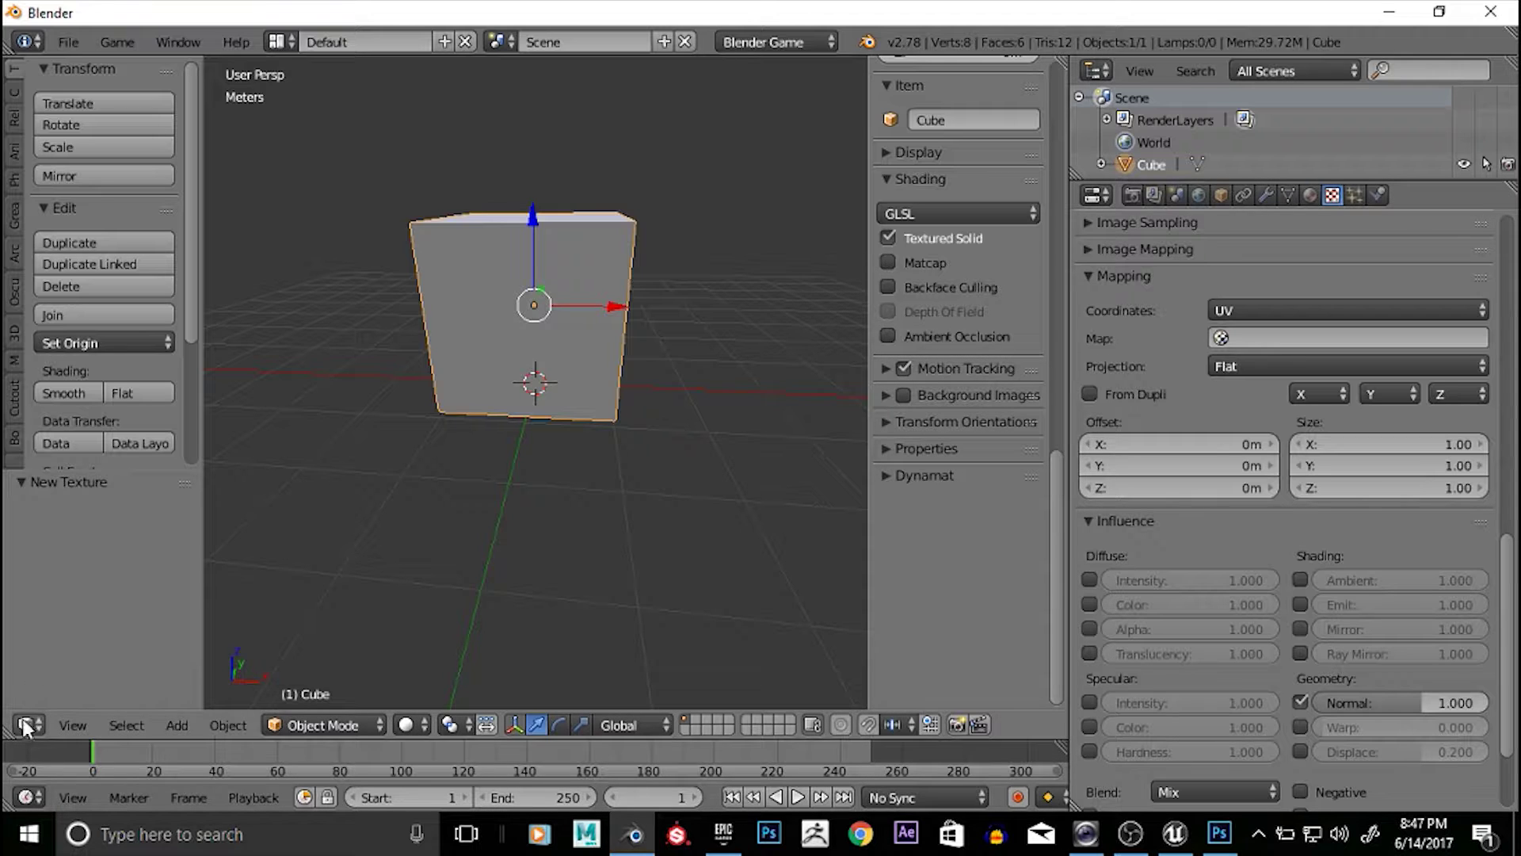
Split the 3D viewport in two and turn the new area into a UV/Image Editor
left_click_drag(9, 732, 386, 689)
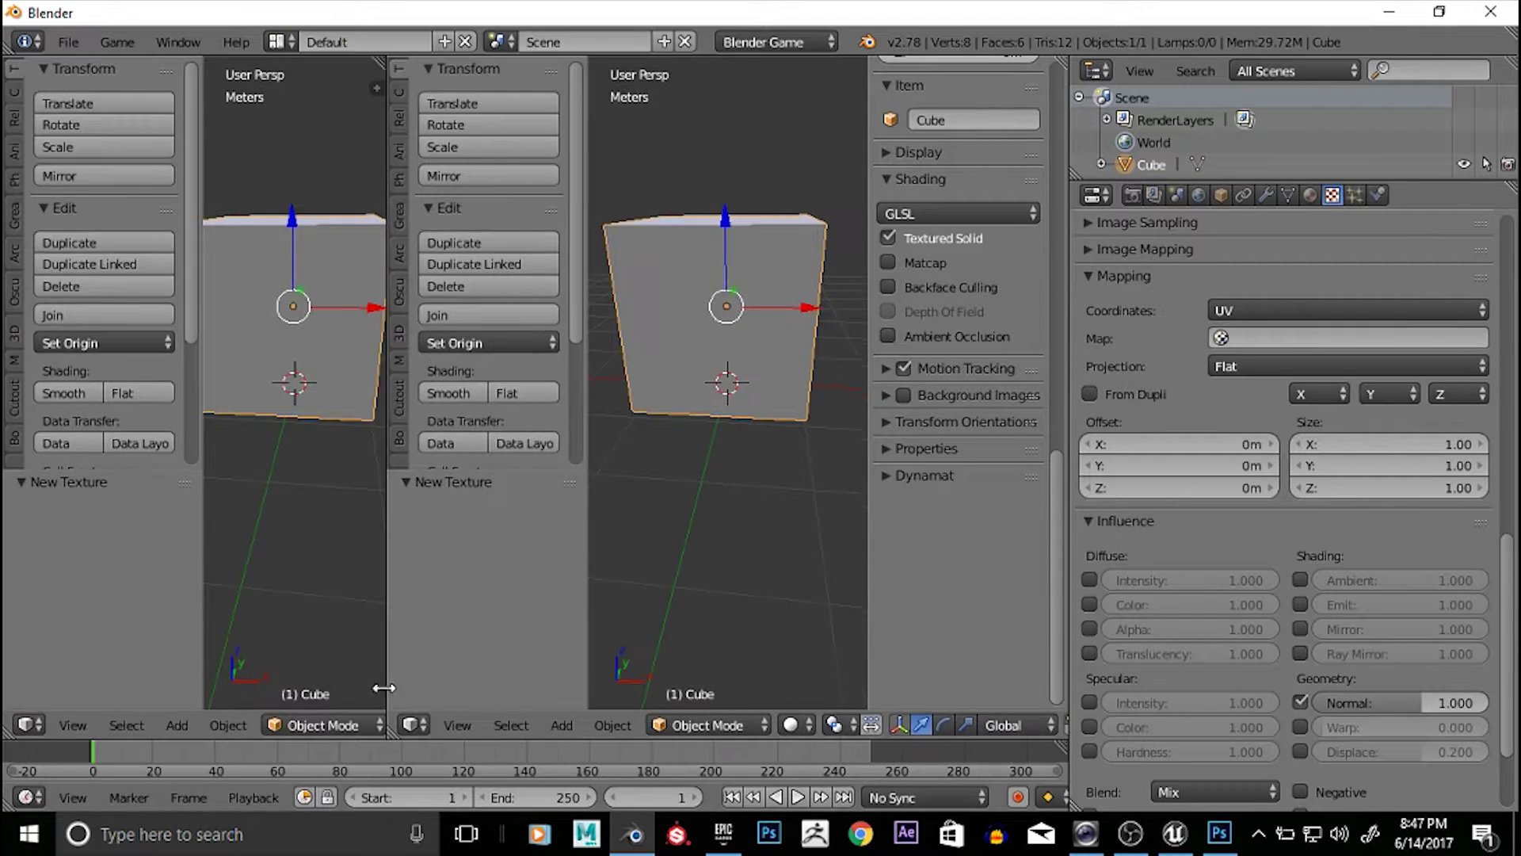
left_click(29, 725)
left_click(28, 547)
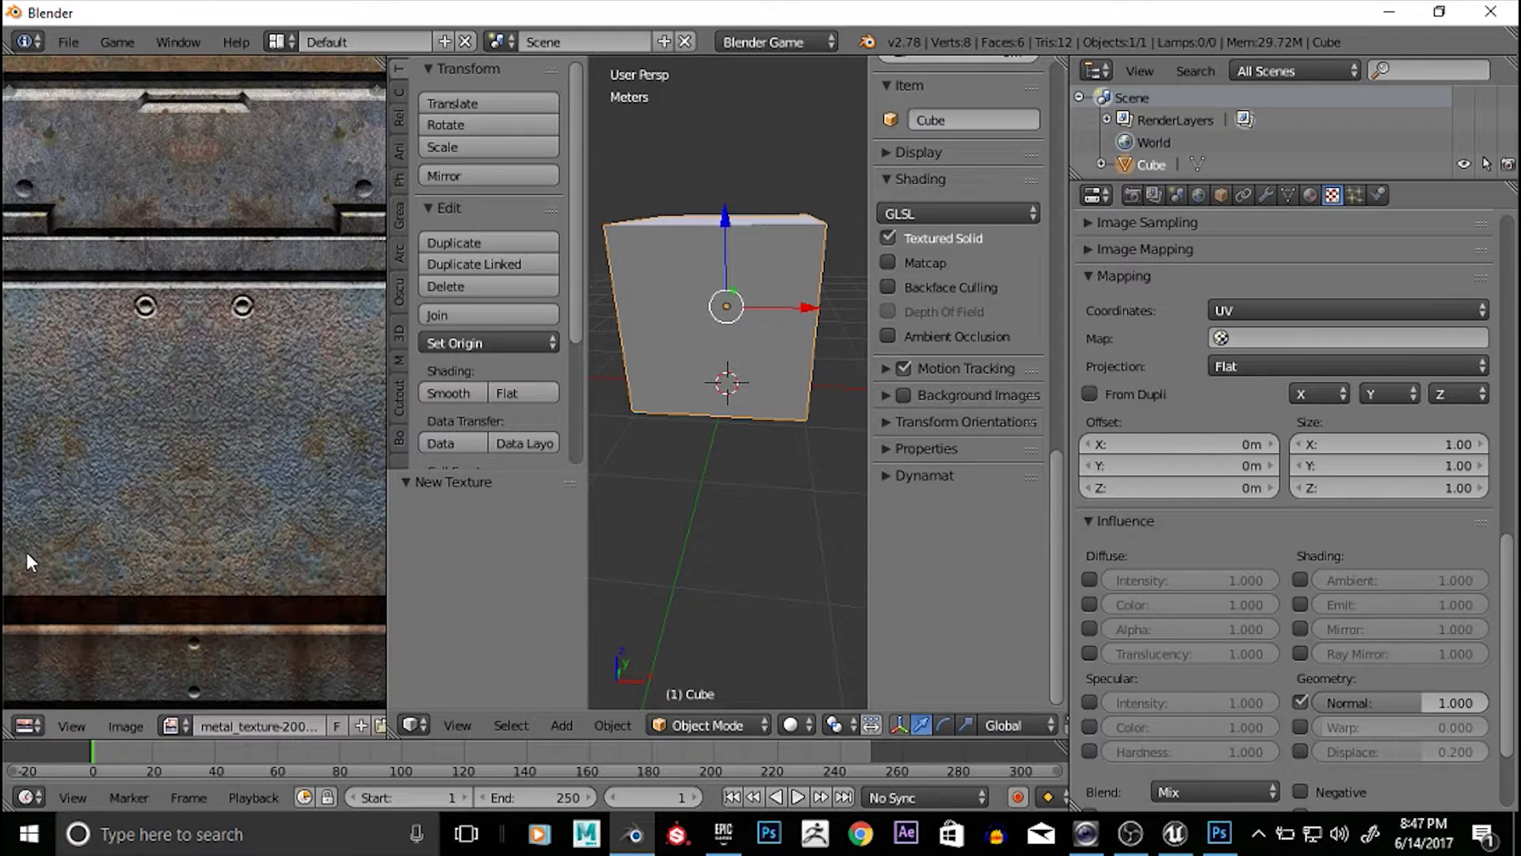
Put the cube in Edit Mode and assign metal_texture-200514-SM.jpg to its UV-mapped faces
scroll(697, 618, "down", 7)
scroll(709, 668, "up", 3)
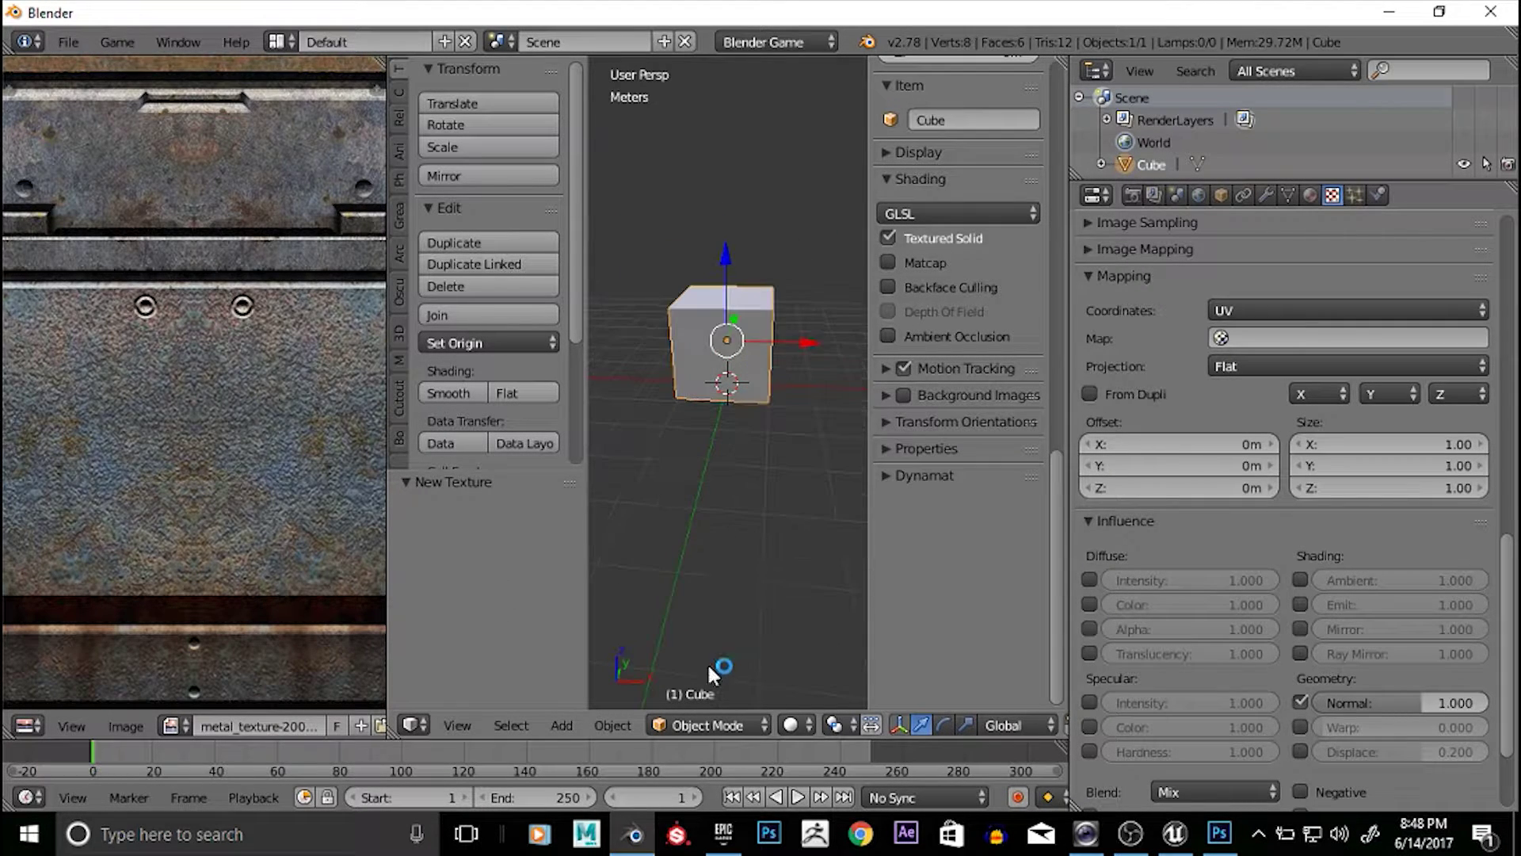
left_click(719, 725)
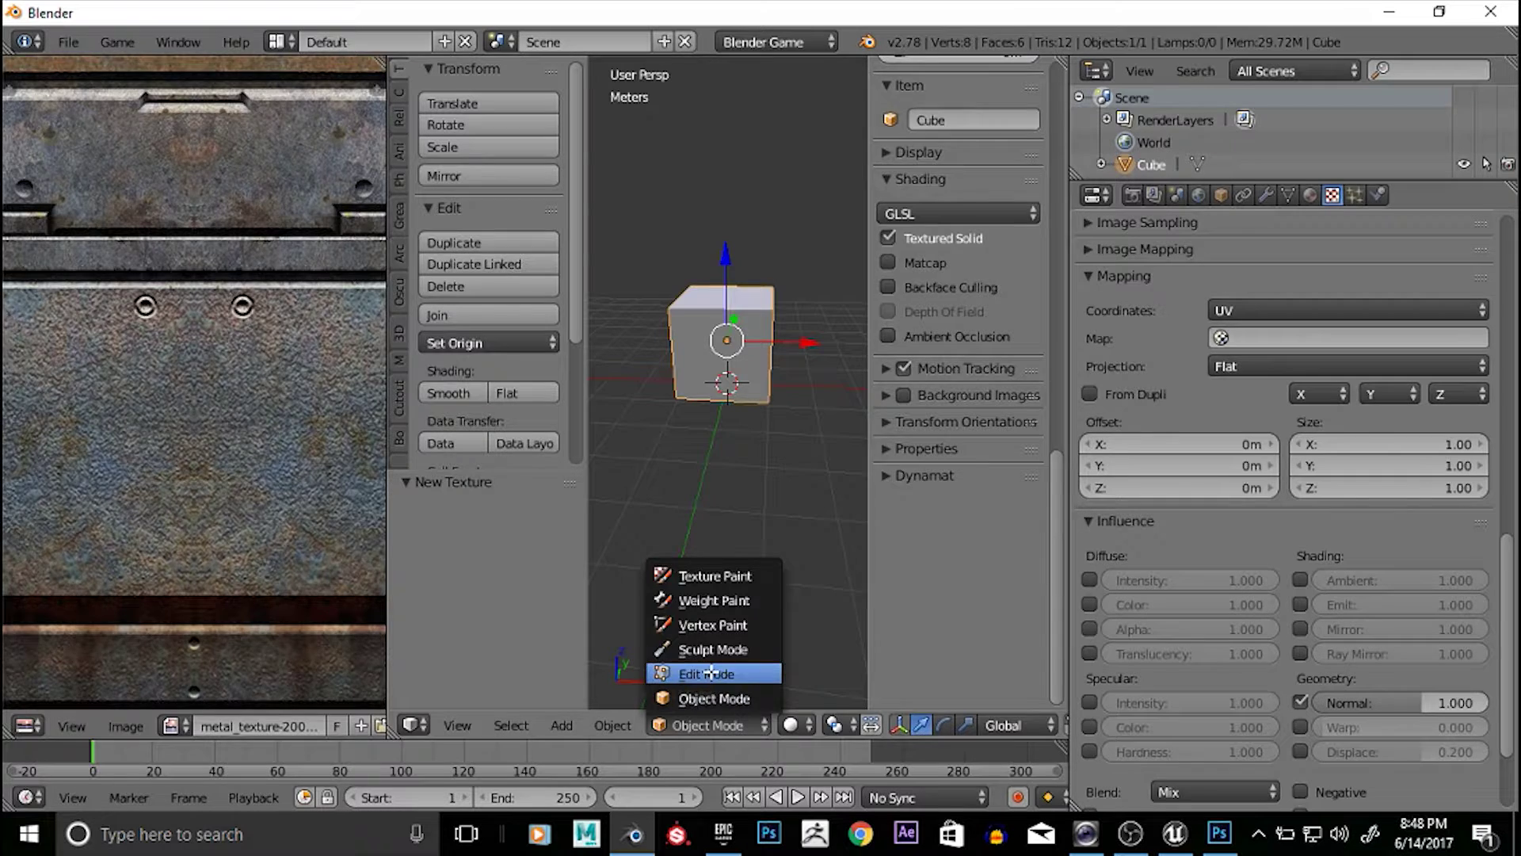
left_click(708, 673)
left_click(277, 737)
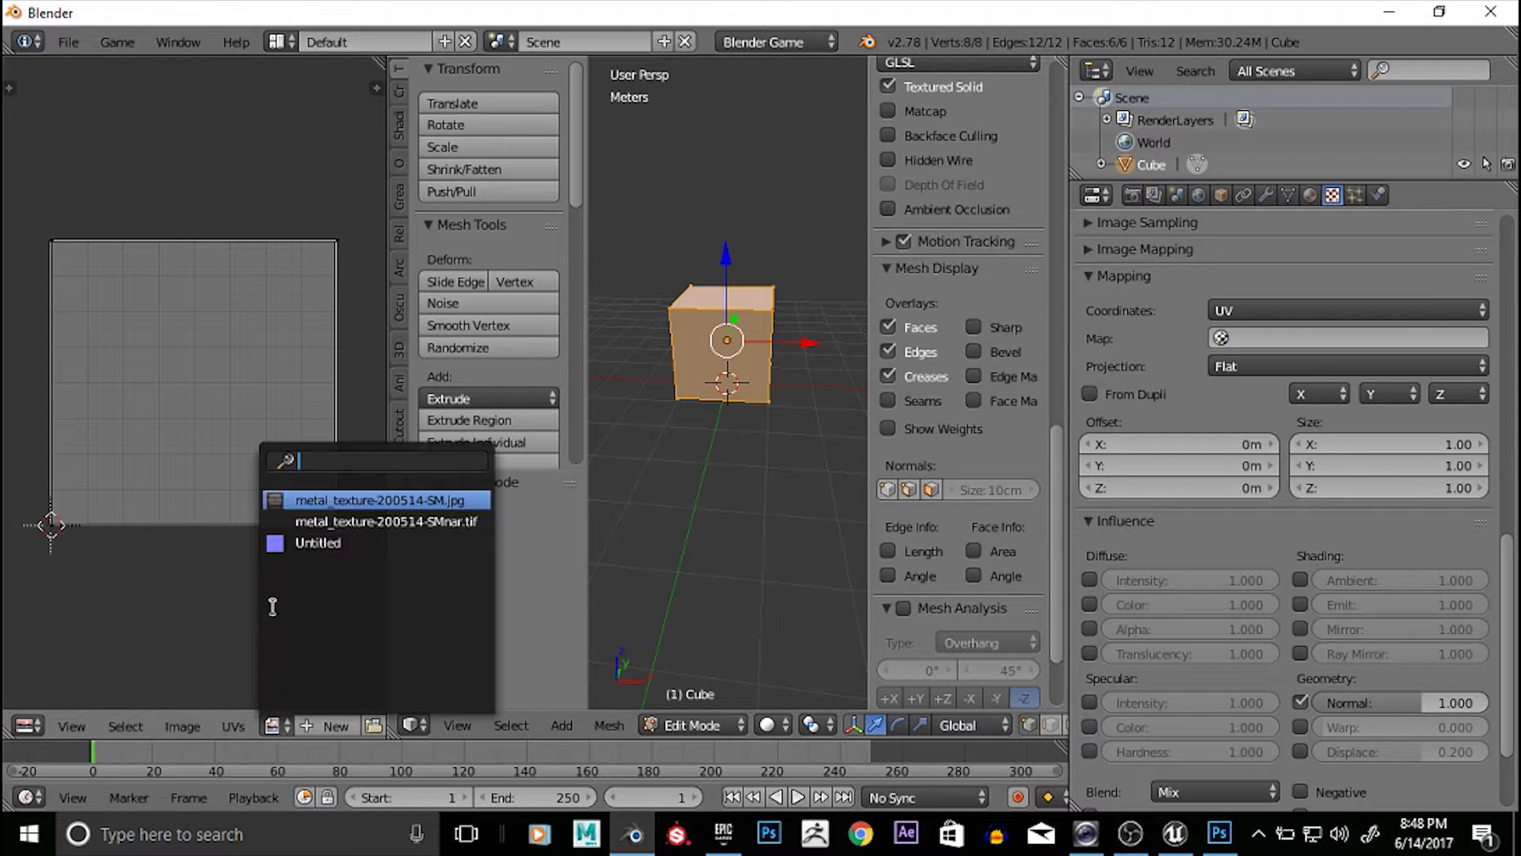
left_click(292, 505)
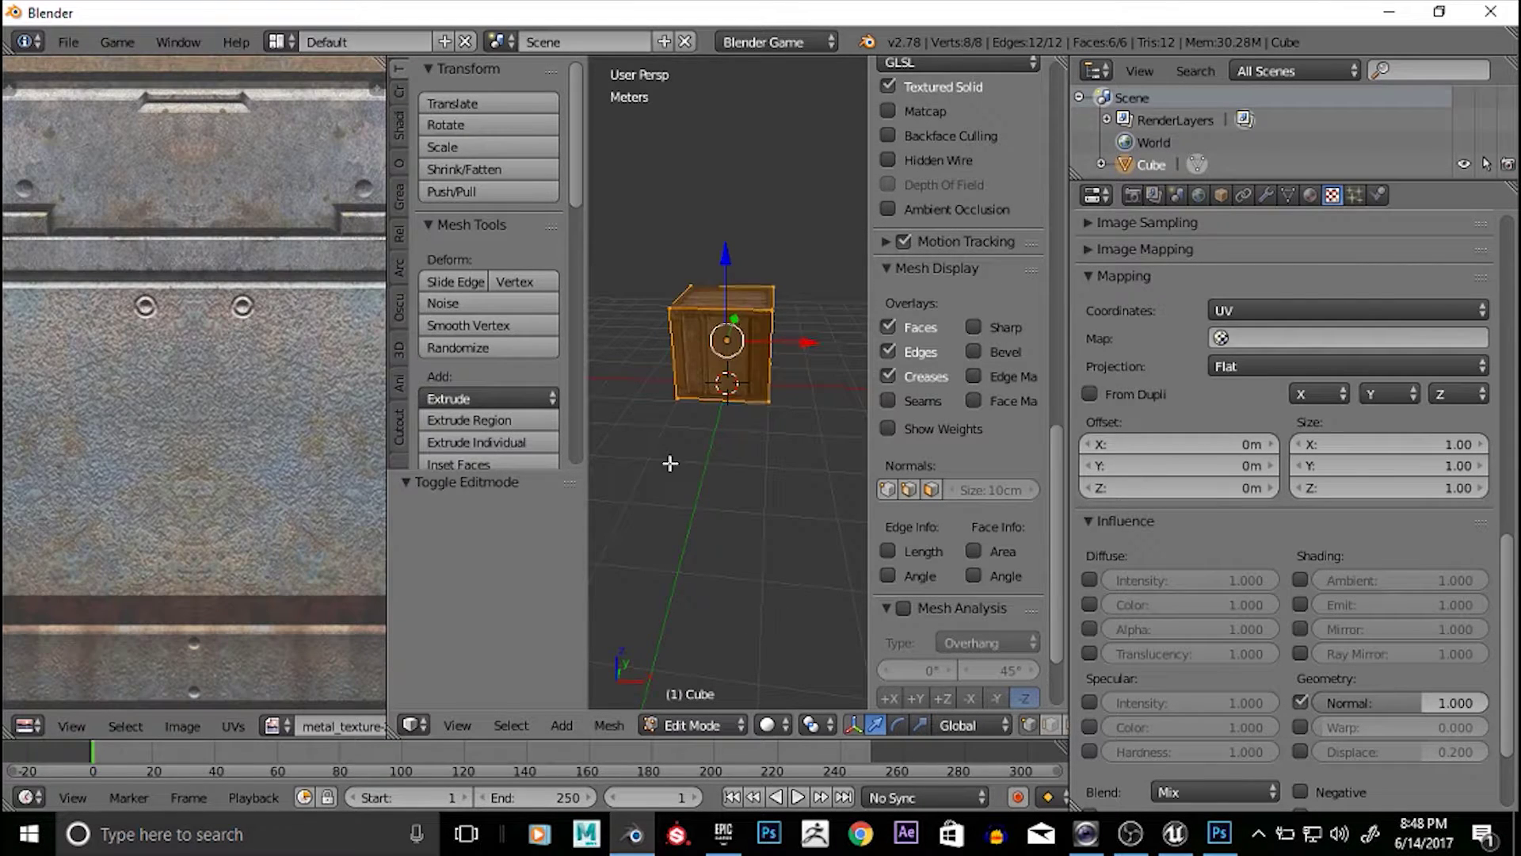
scroll(672, 459, "up", 4)
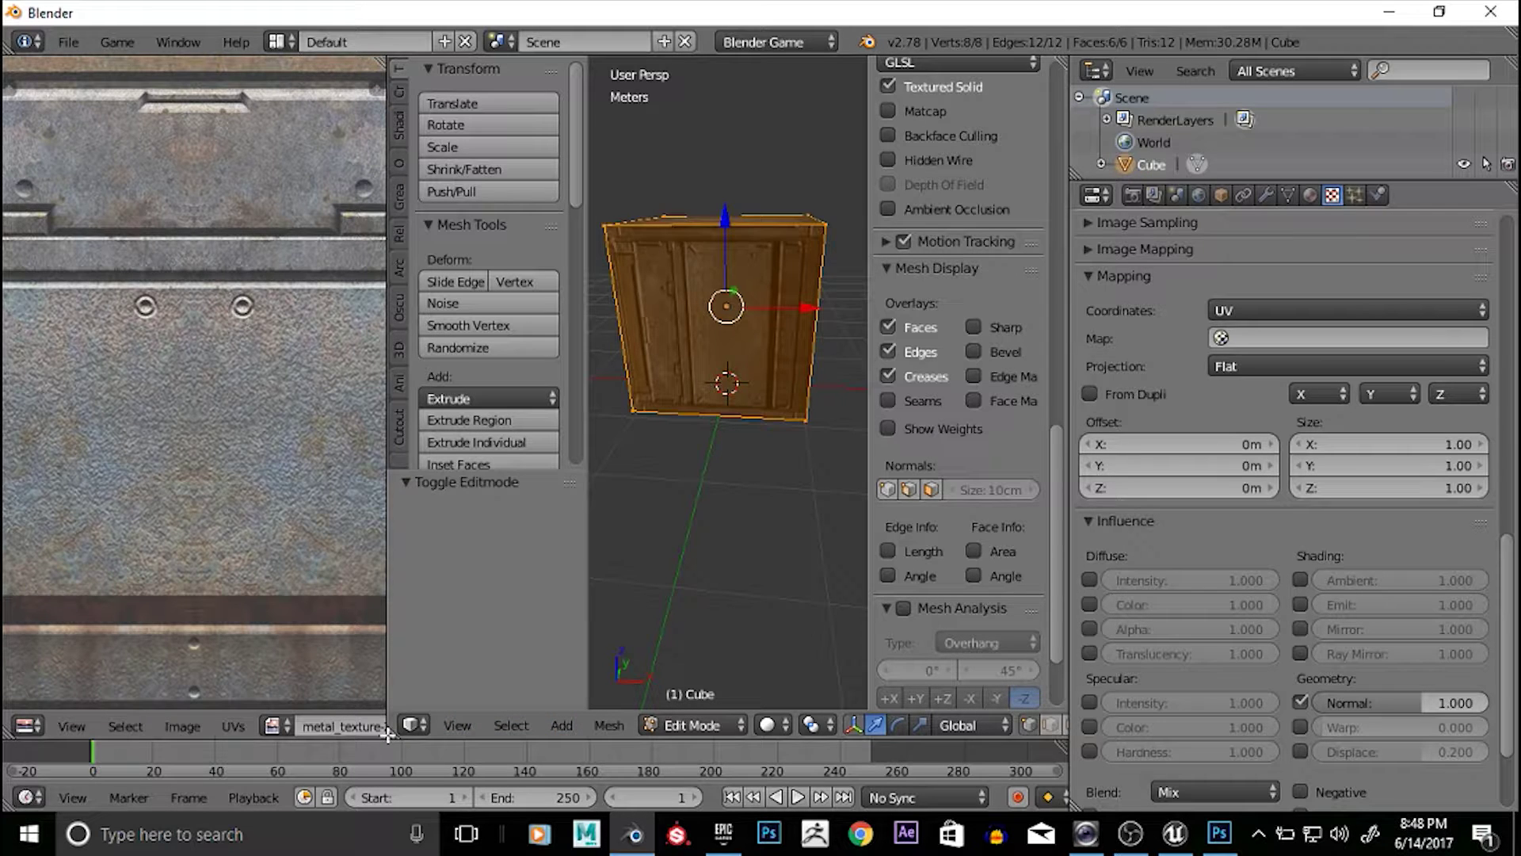
Merge the image editor area back into the 3D viewport and return the cube to Object Mode
left_click_drag(233, 707, 119, 642)
scroll(562, 493, "down", 4)
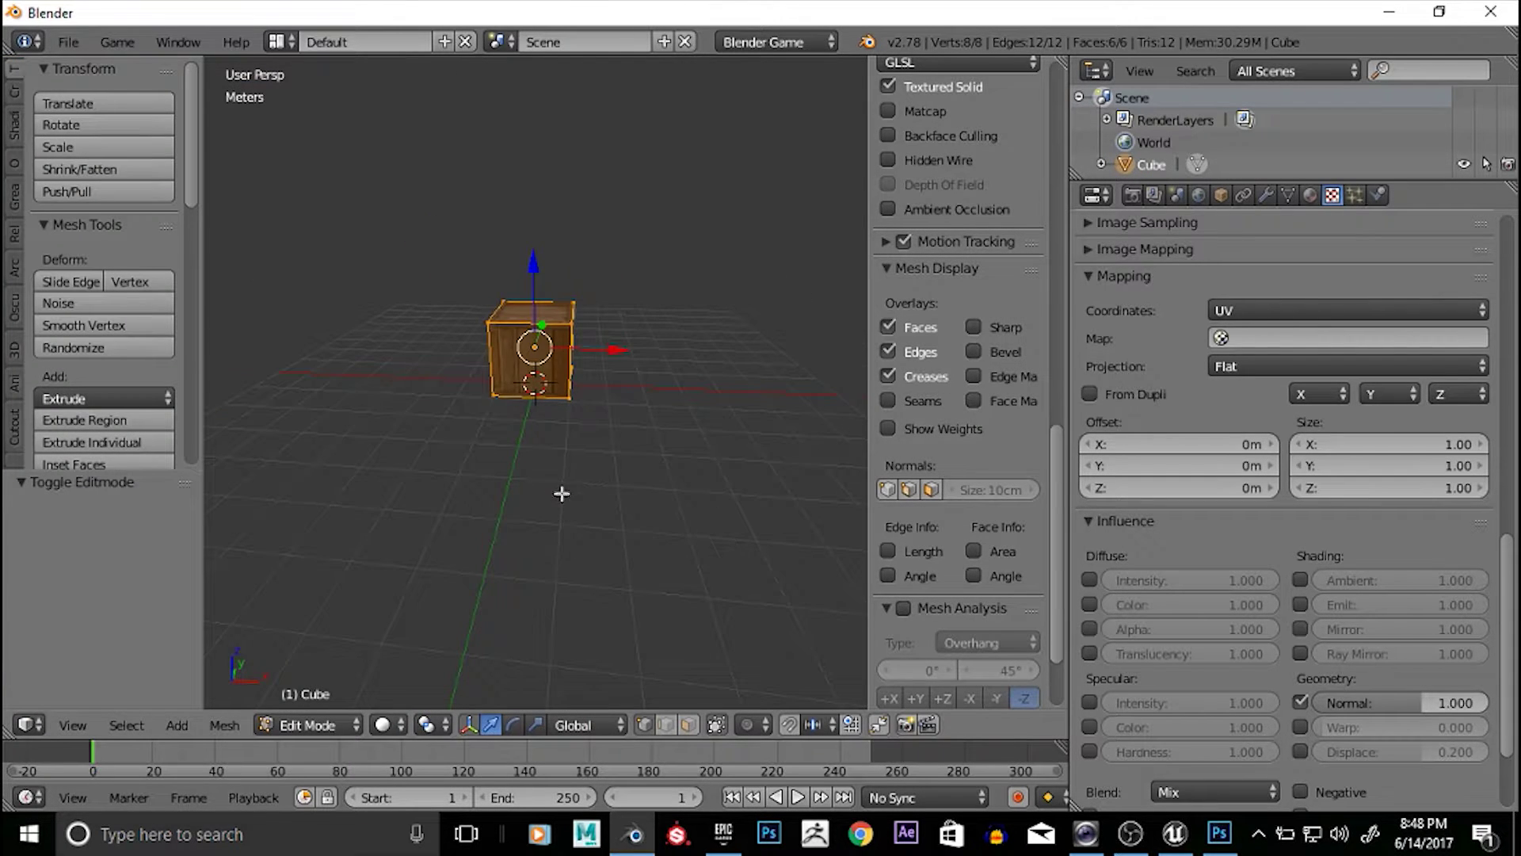
left_click(358, 726)
left_click(326, 696)
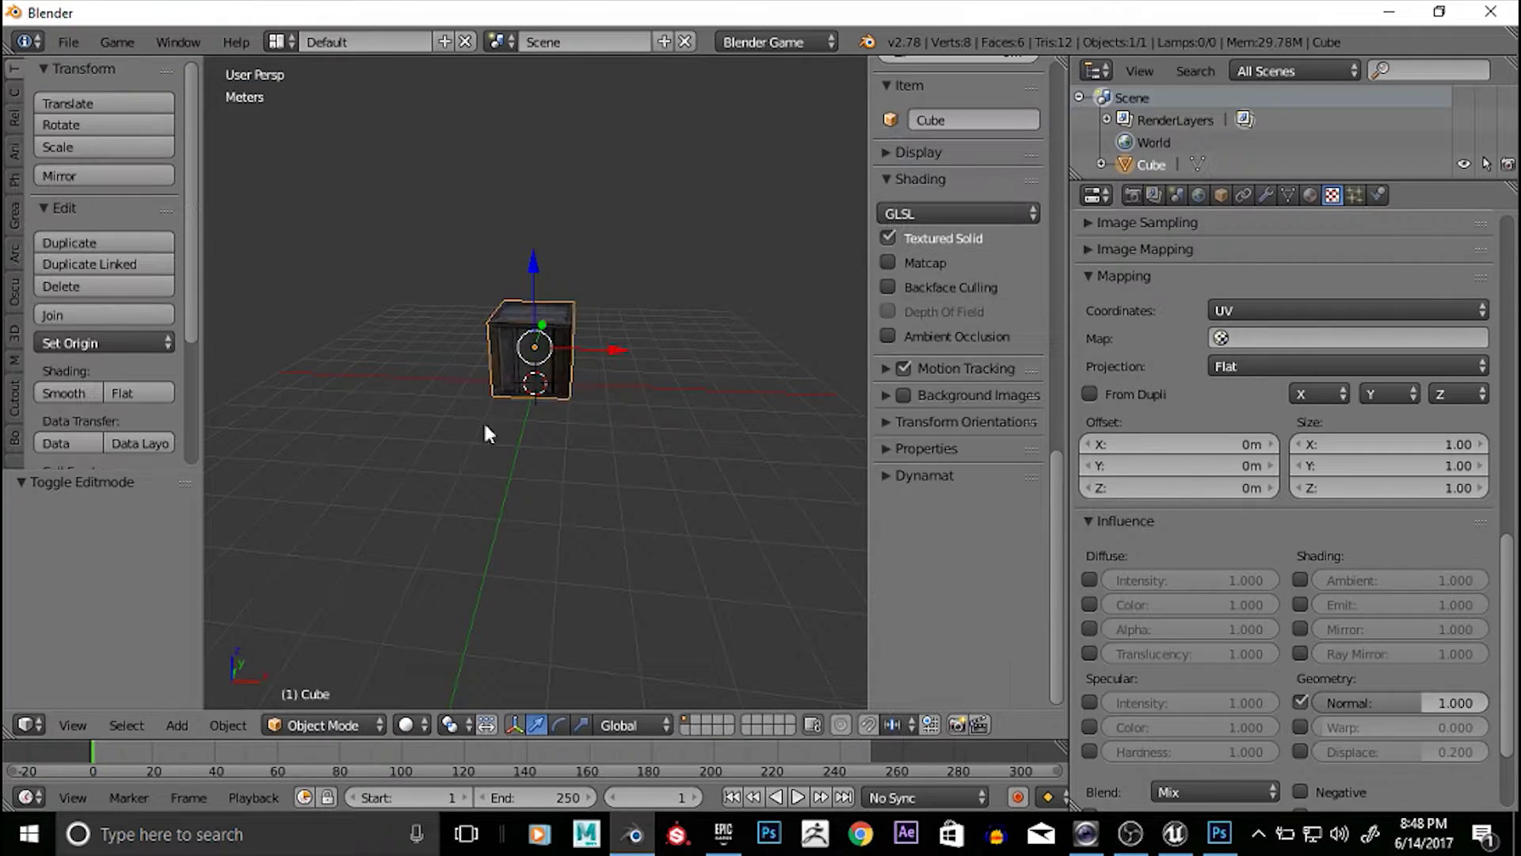
Set the textured cube's origin to the 3D cursor
scroll(507, 428, "up", 3)
middle_click_drag(539, 434, 571, 420)
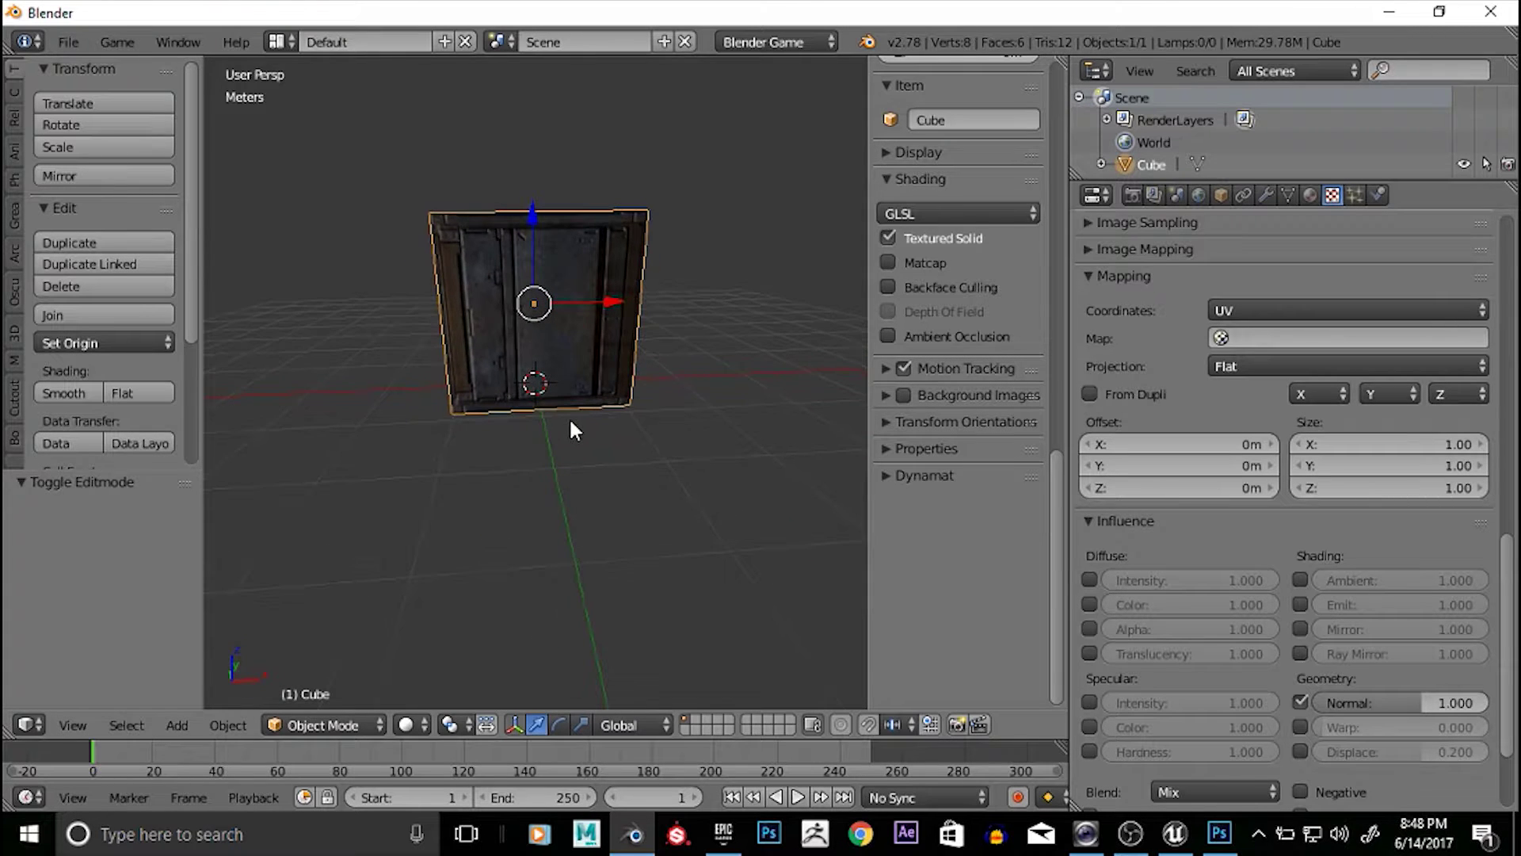
middle_click_drag(457, 445, 551, 407)
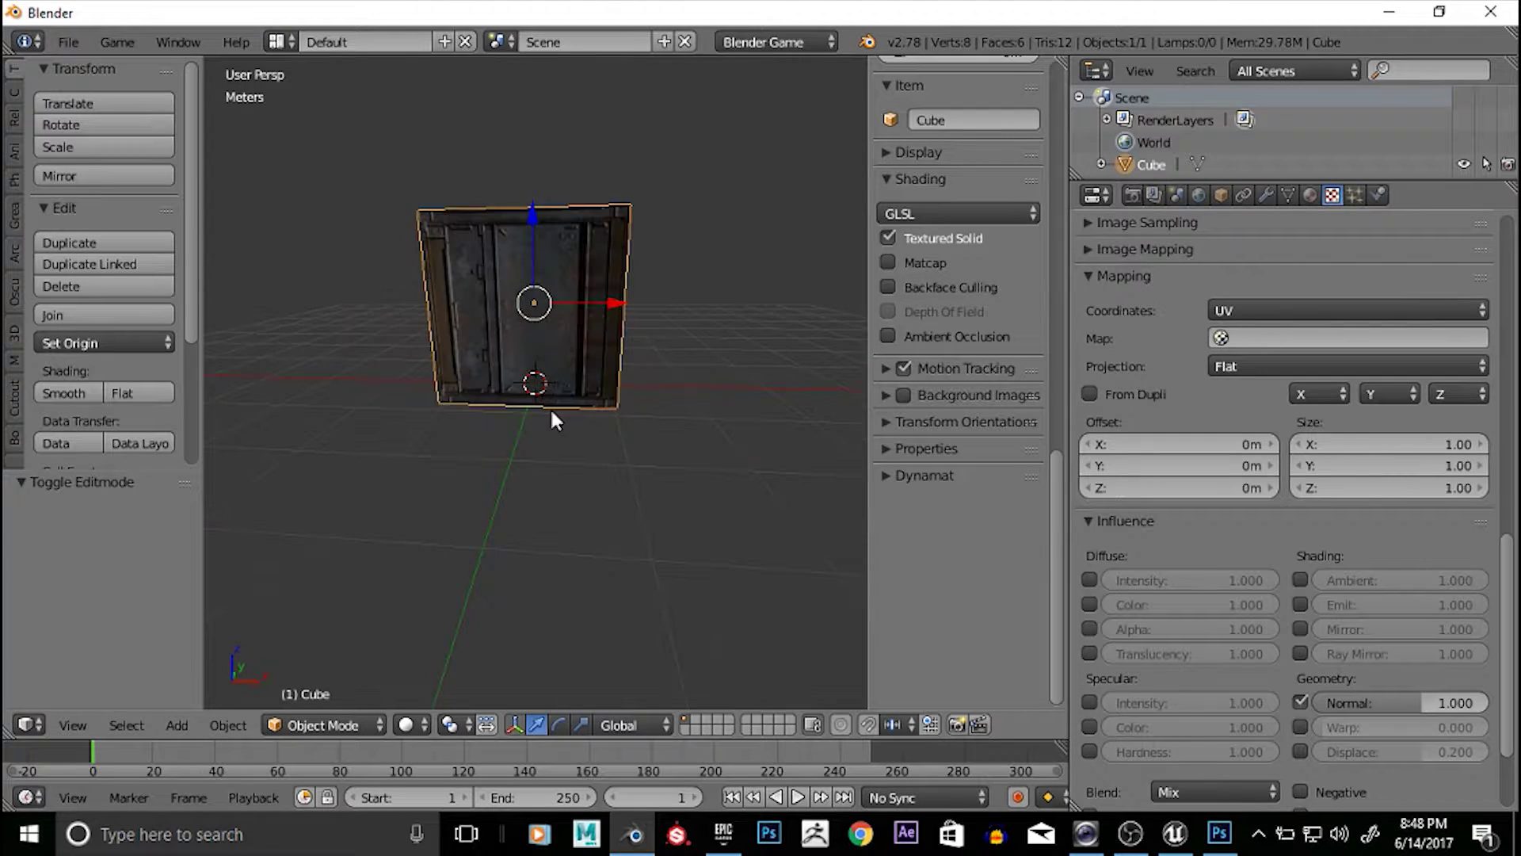
scroll(518, 412, "up", 2)
scroll(517, 408, "down", 2)
left_click(158, 342)
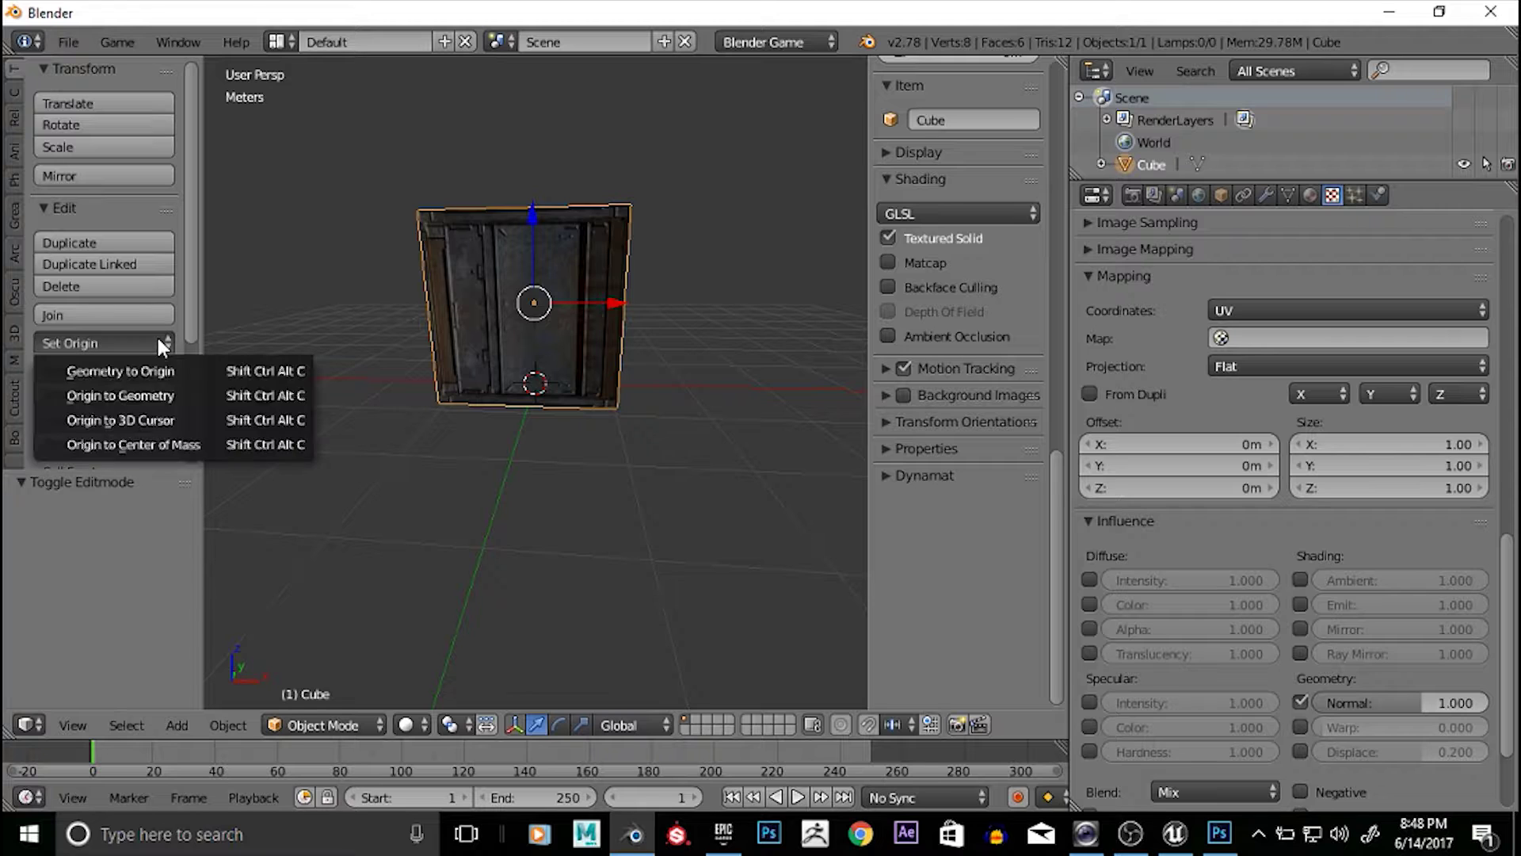
left_click(155, 412)
middle_click_drag(374, 393, 518, 425)
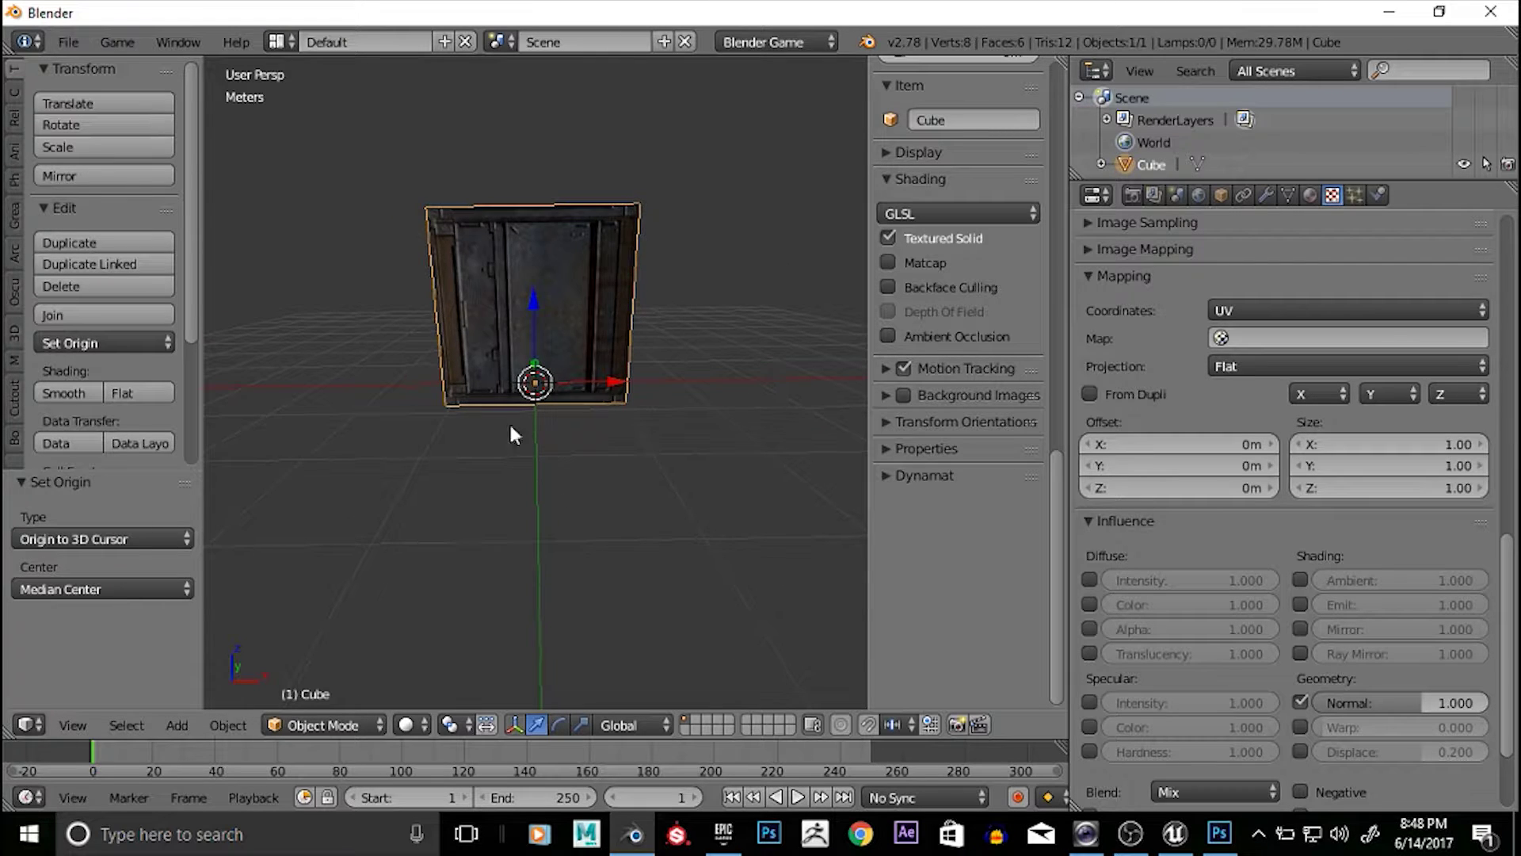
Export the cube as cube.fbx to the Documents folder and switch to the Unreal Editor
left_click(67, 42)
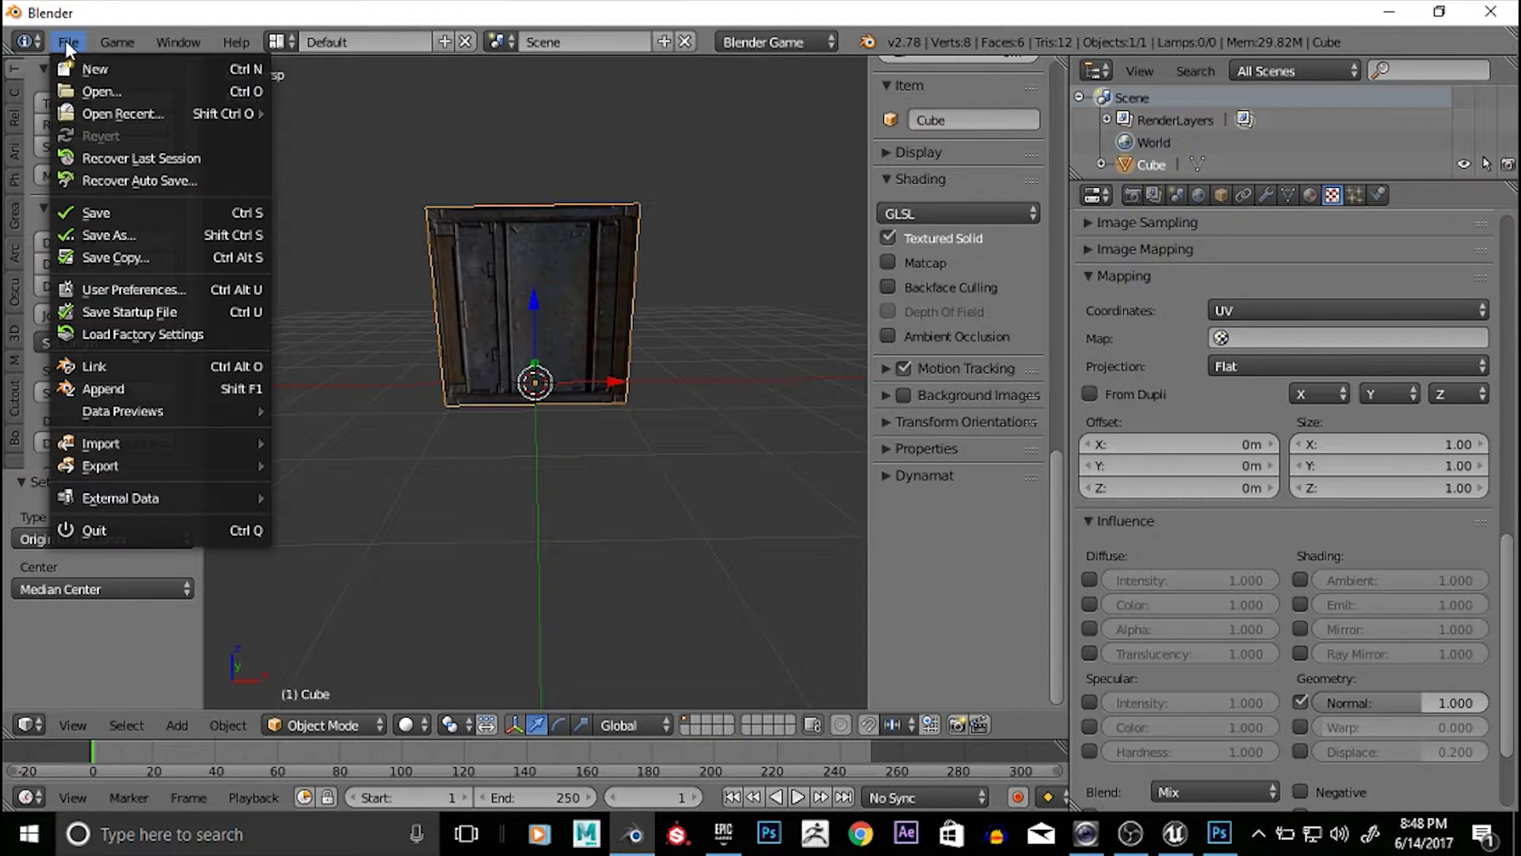
mouse_move(154, 465)
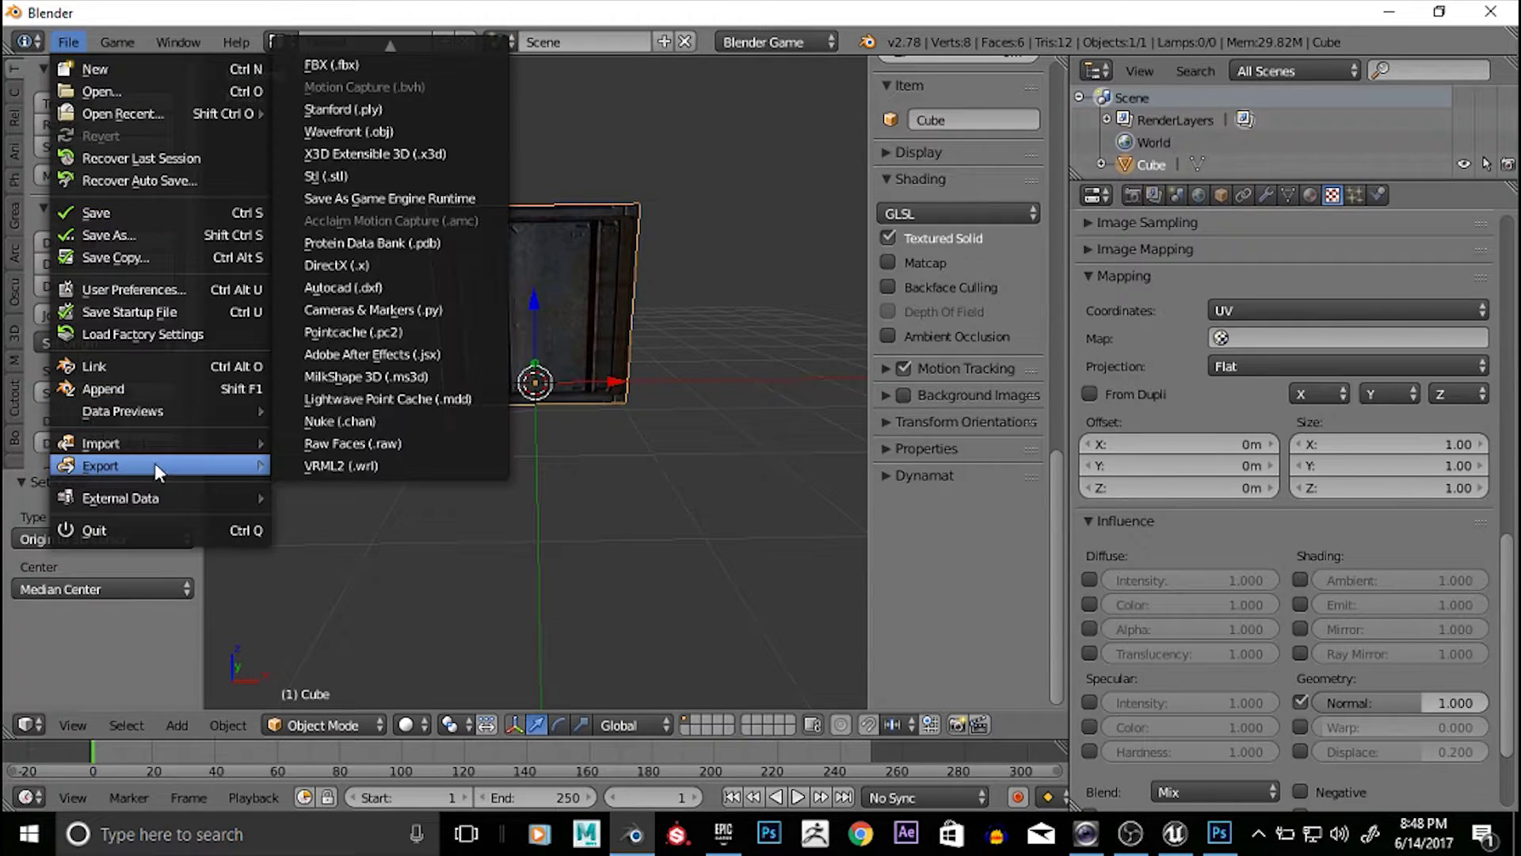
left_click(331, 63)
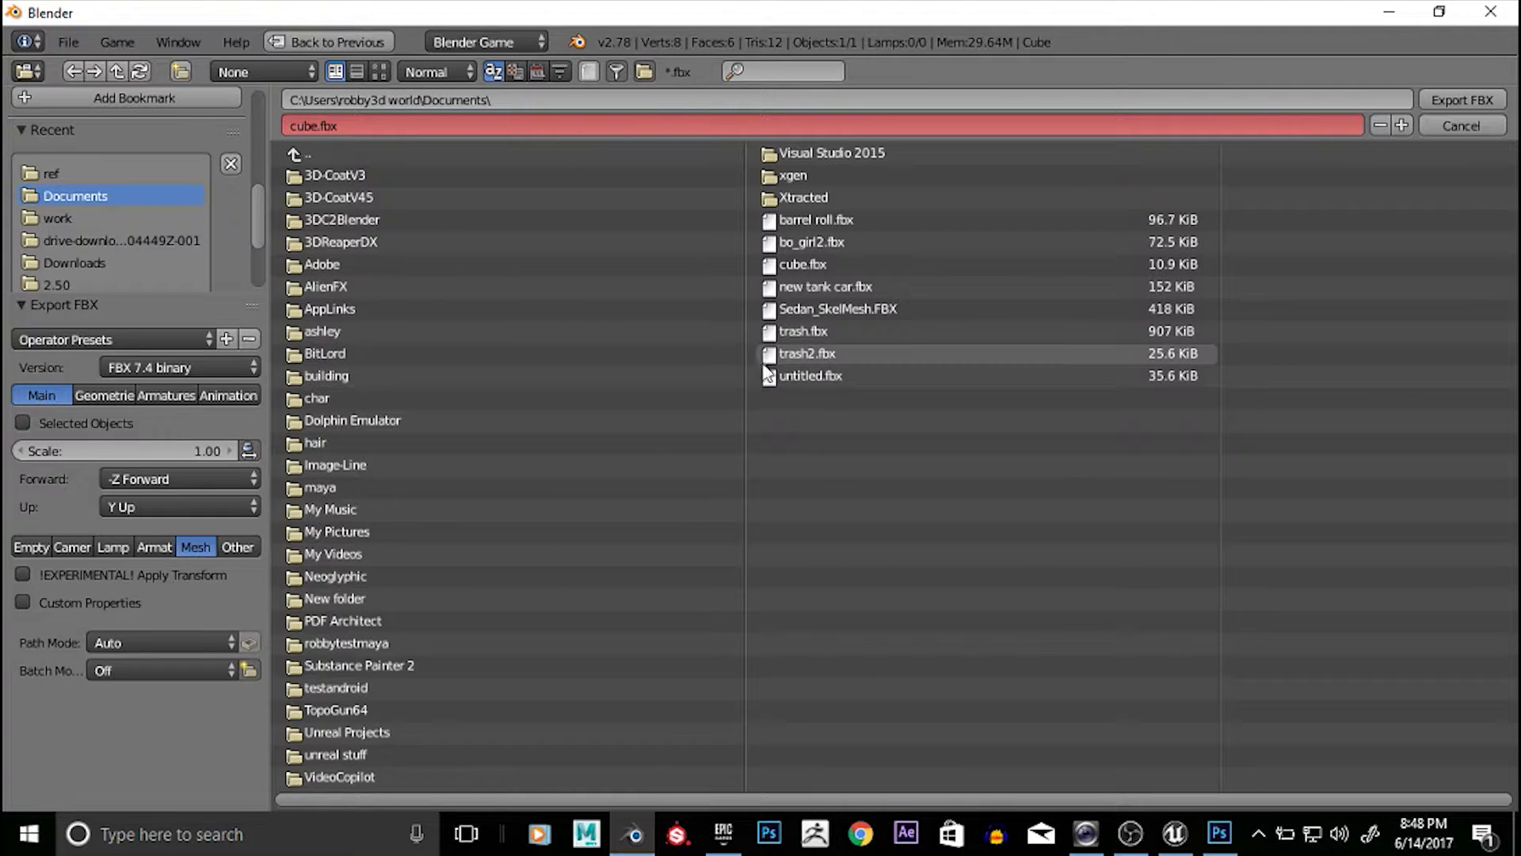
left_click(1466, 96)
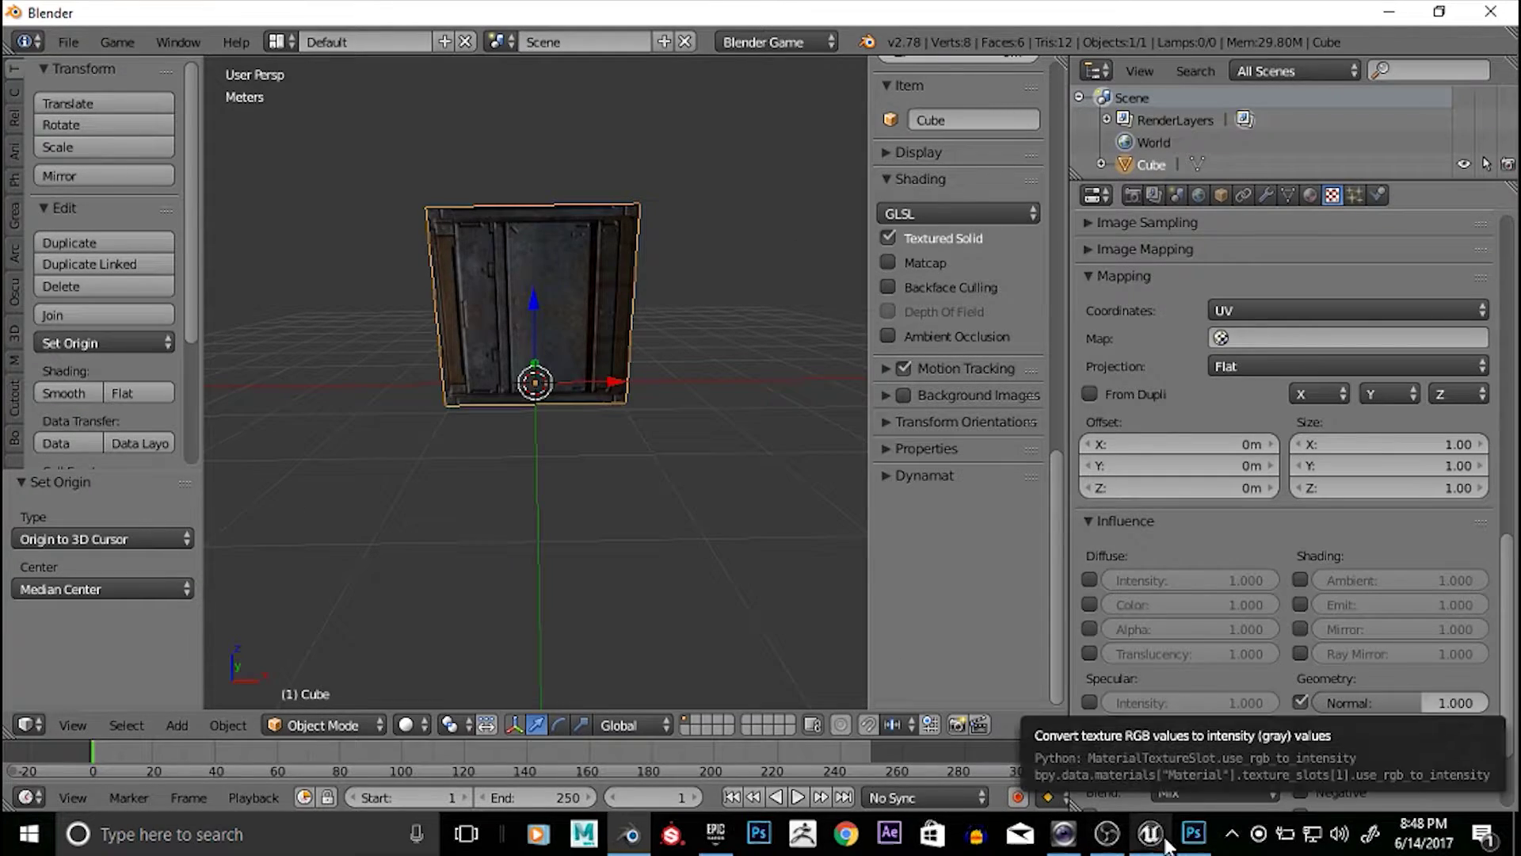
left_click(1150, 835)
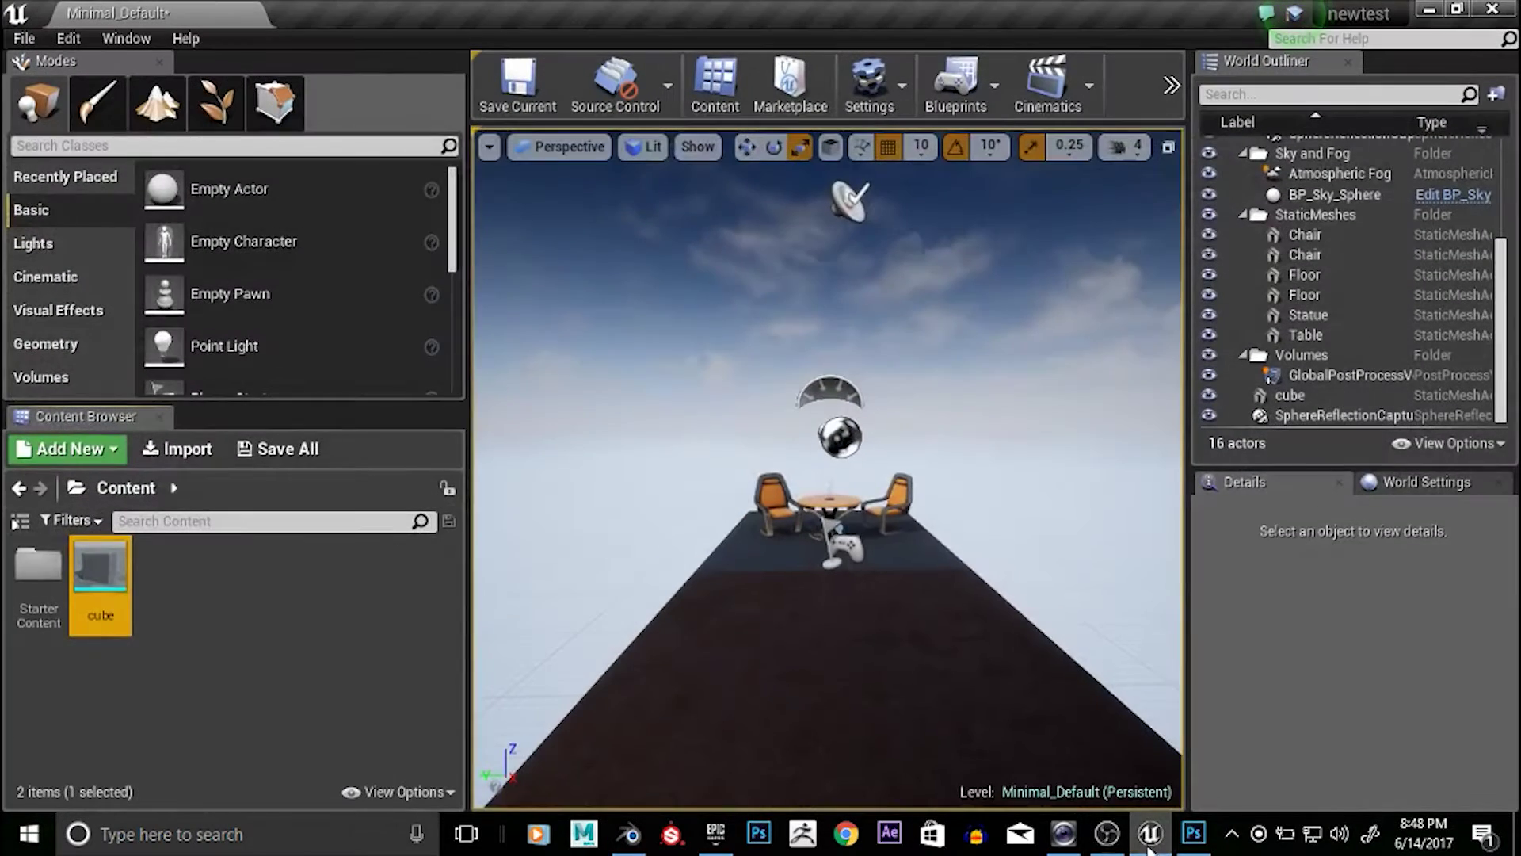
Reimport the cube static mesh in the Content folder from its source FBX file
right_click(97, 563)
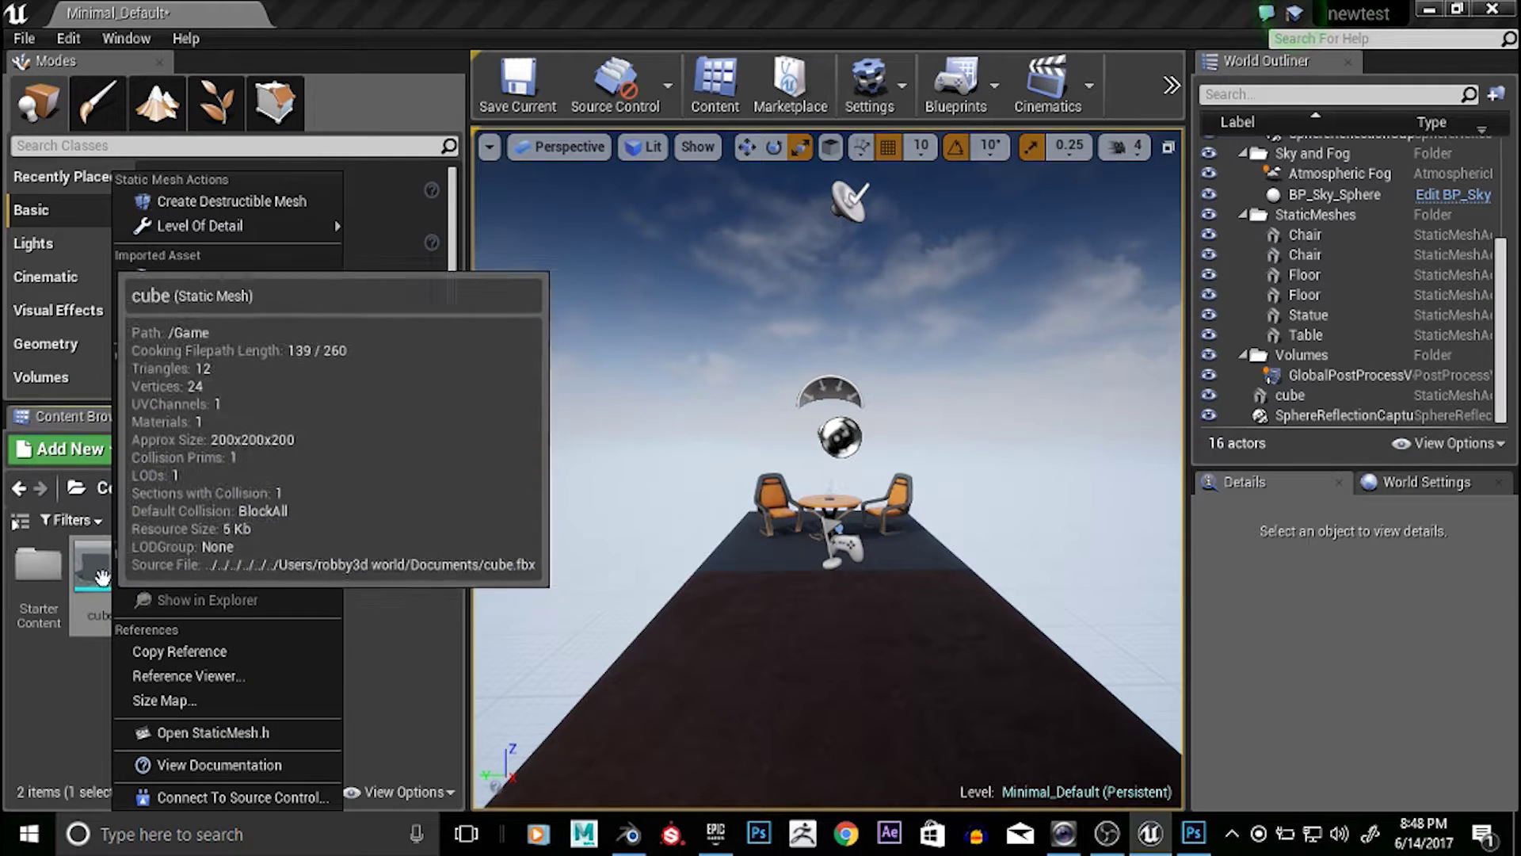
left_click(70, 707)
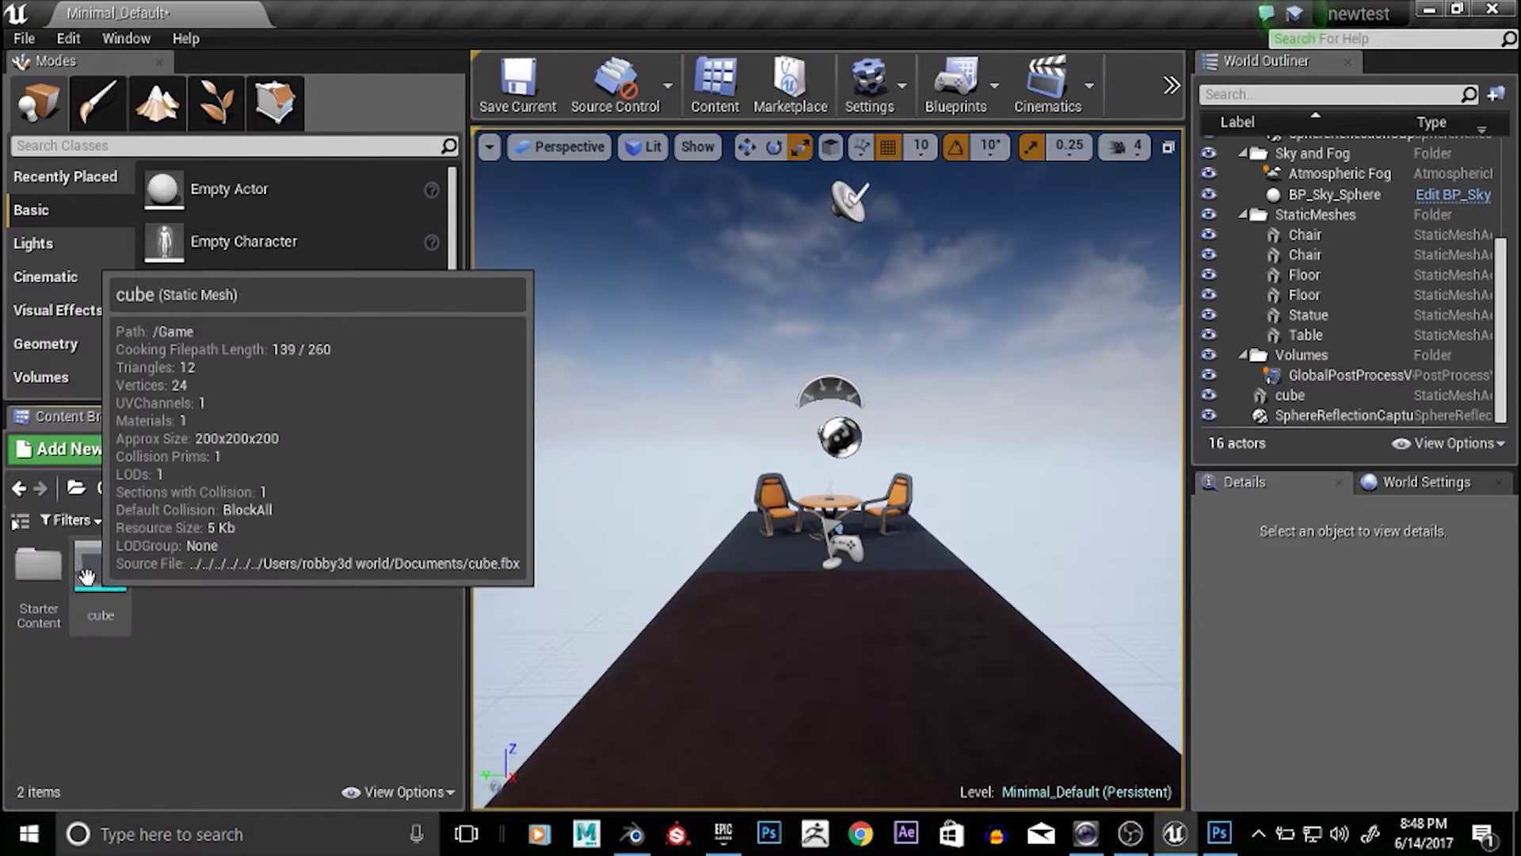
right_click(87, 576)
left_click(158, 277)
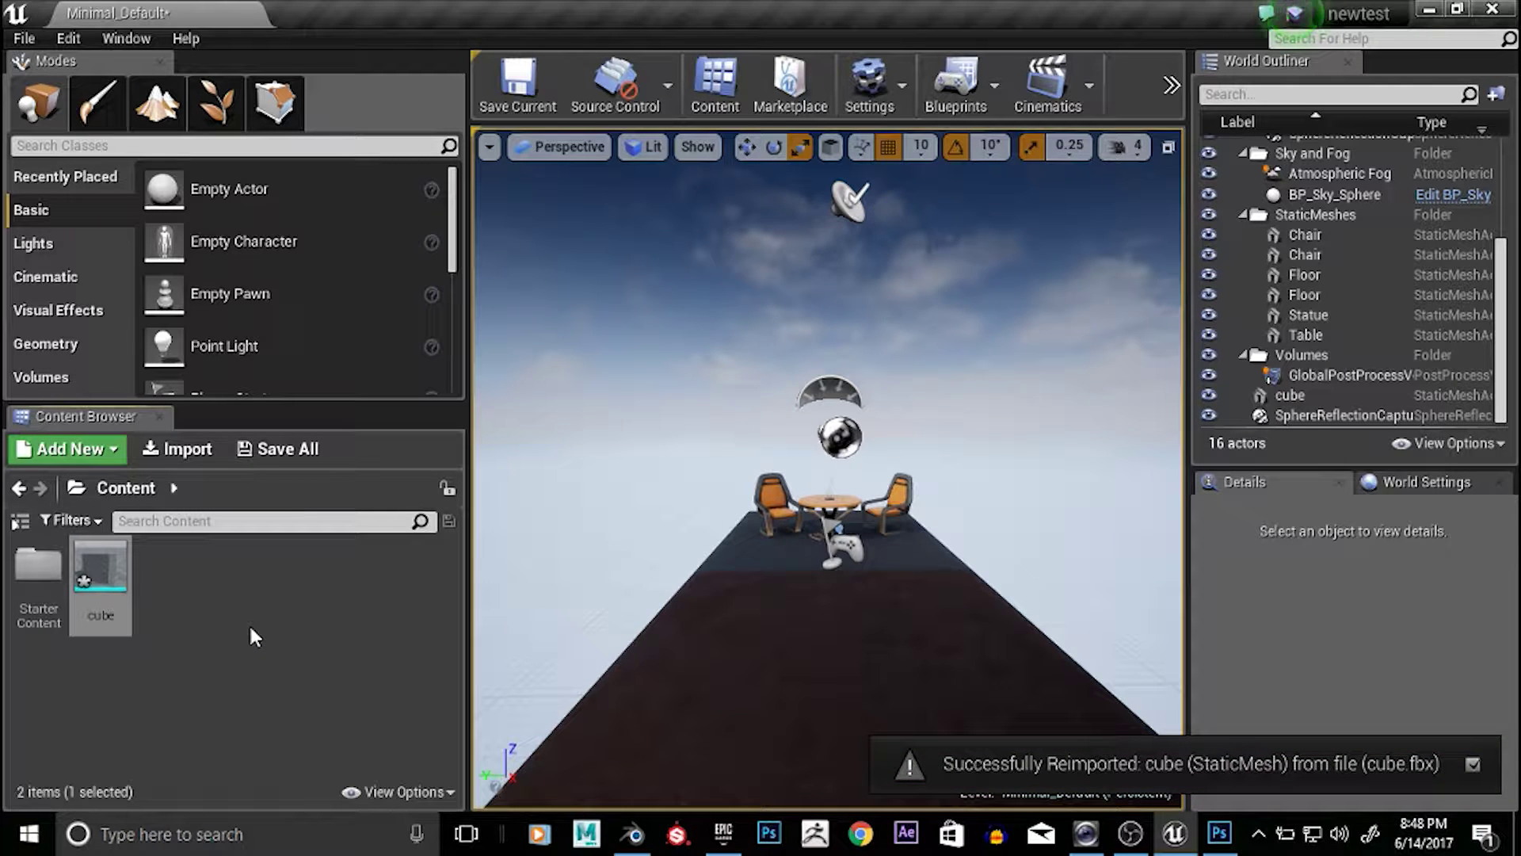
left_click(229, 628)
Examine the cube in the static mesh editor, try placing it in the level, and undo the placement
double_click(111, 568)
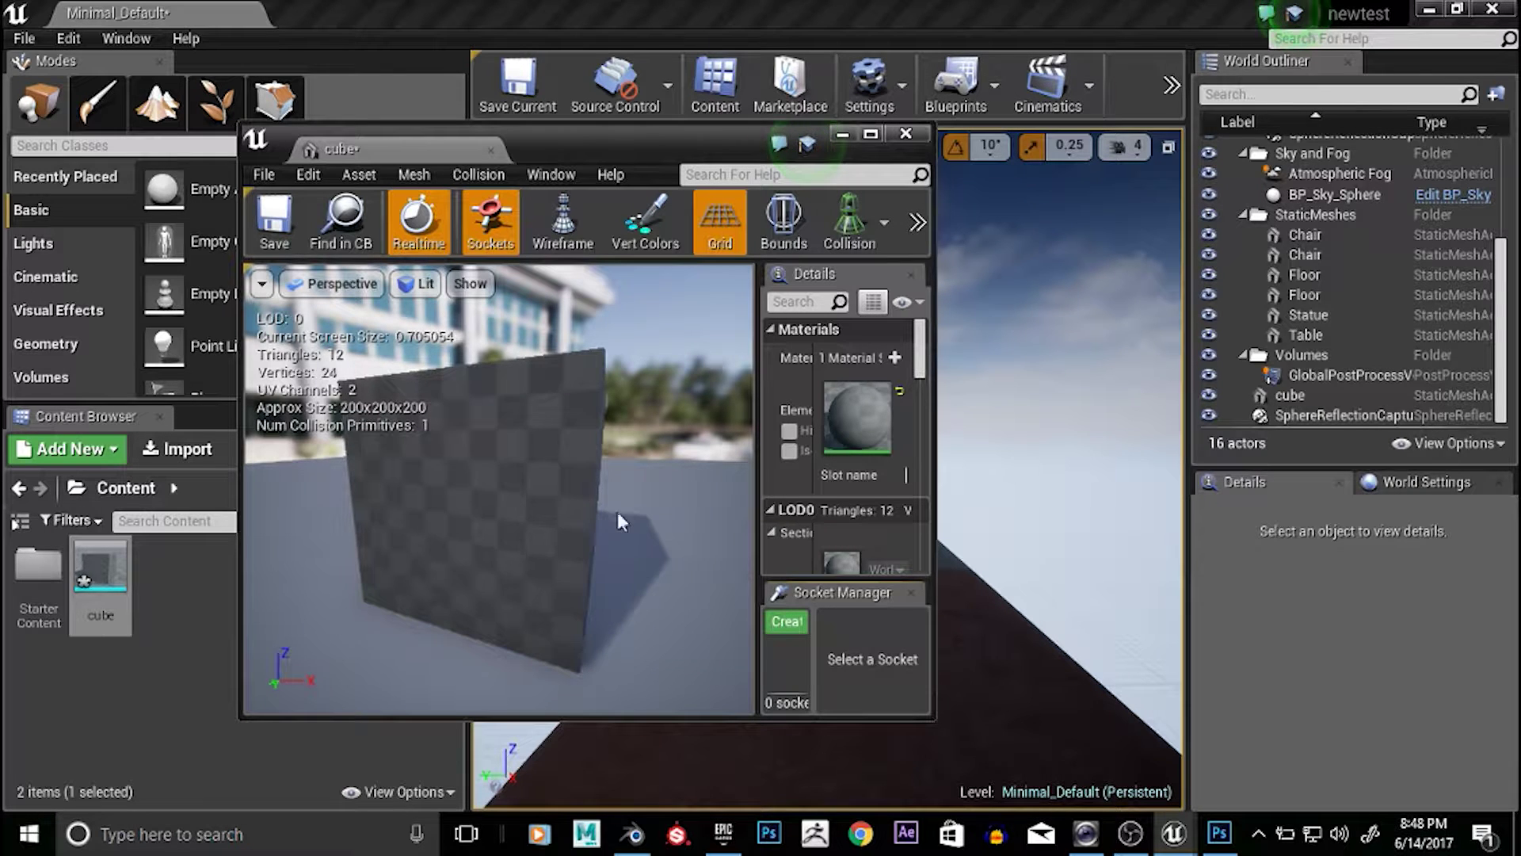
scroll(584, 486, "down", 5)
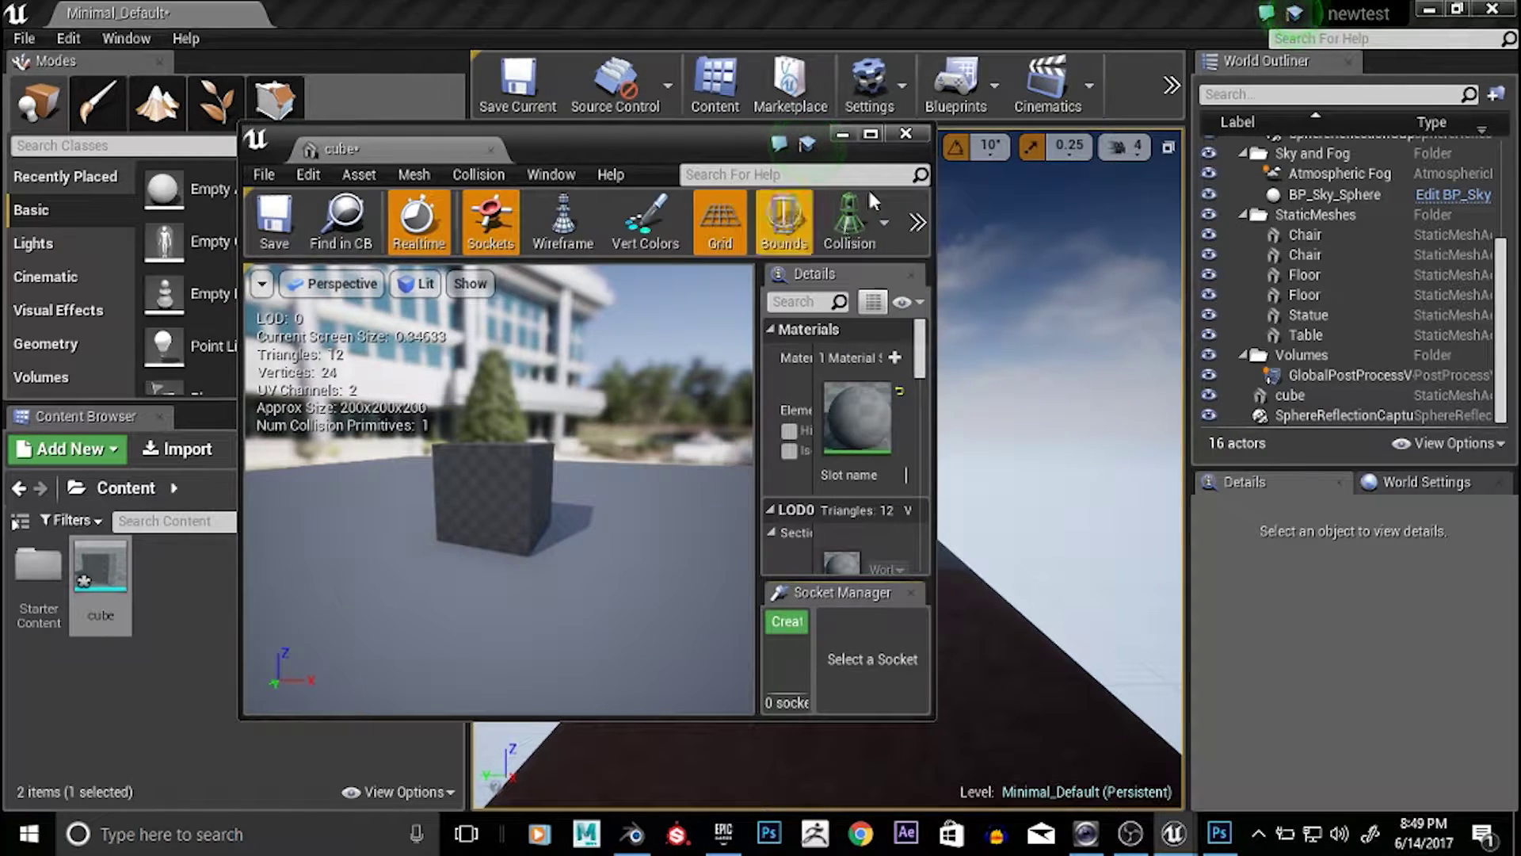
left_click(907, 133)
left_click_drag(115, 580, 771, 567)
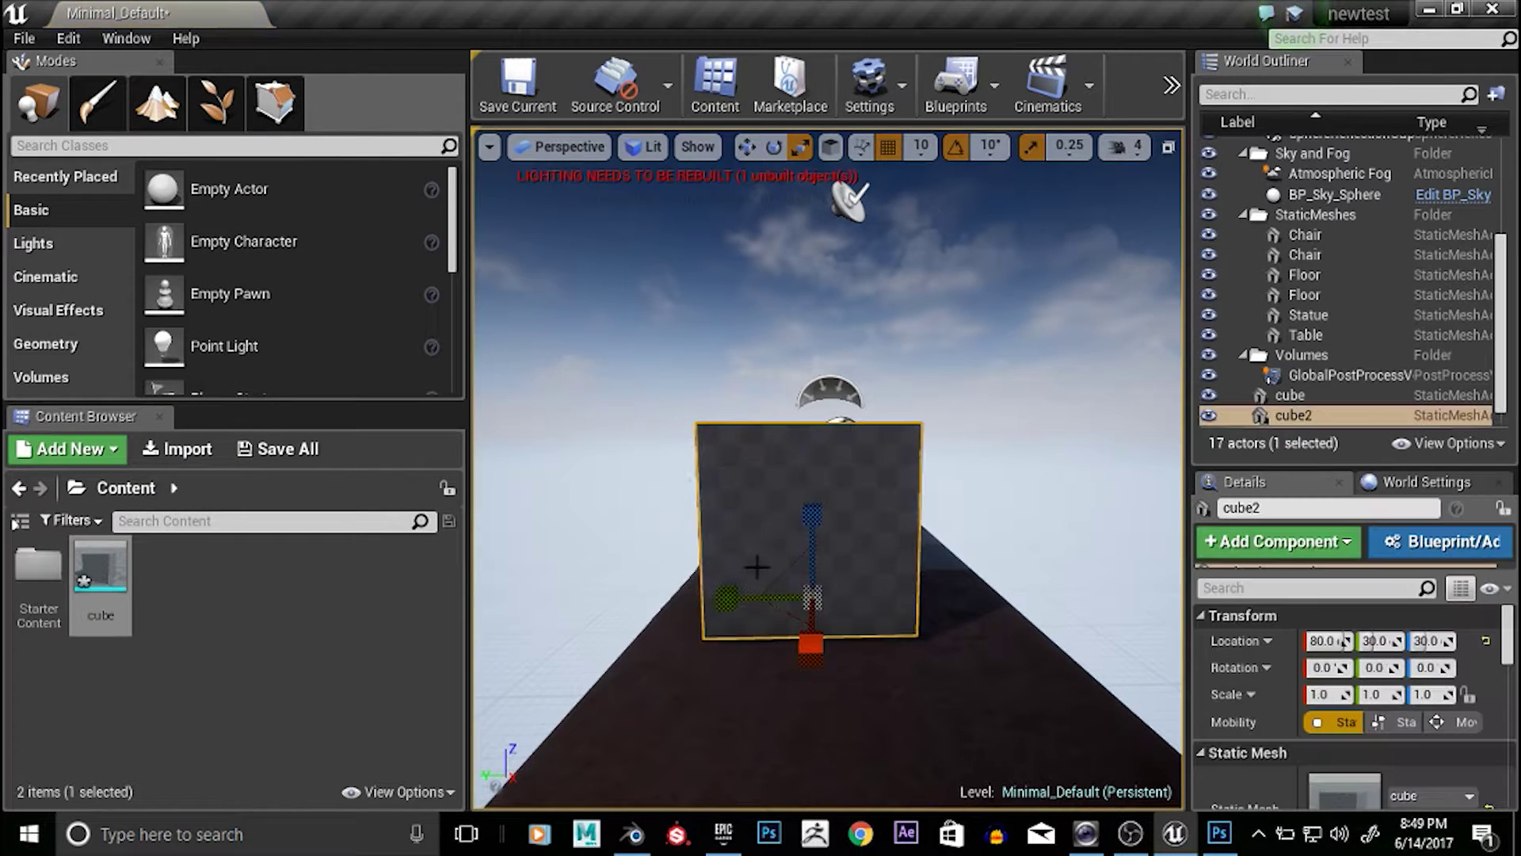
key("ctrl+z")
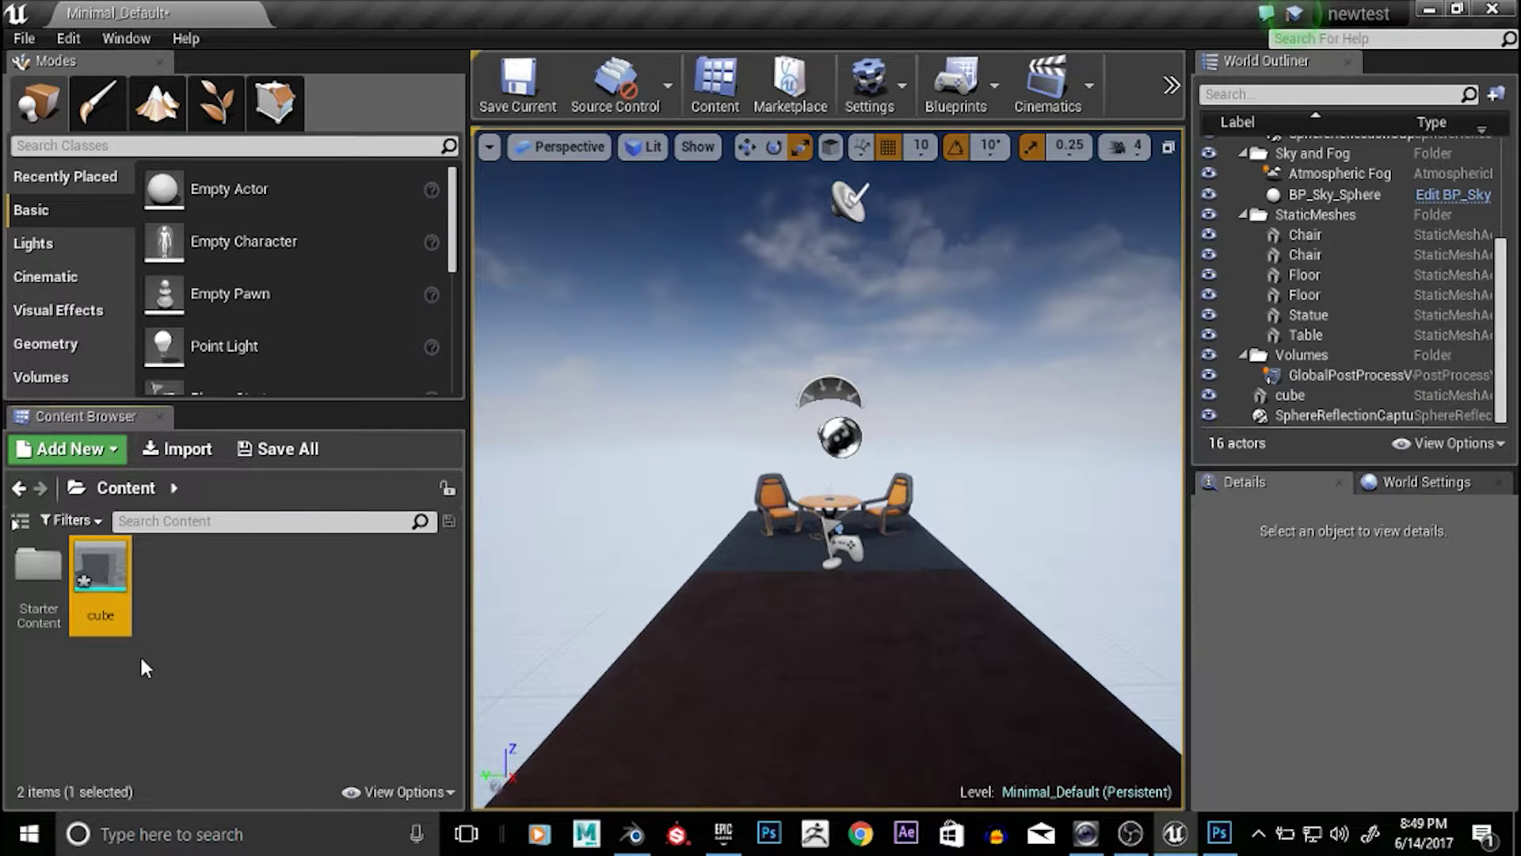
Delete the cube asset from the Content folder and import cube.fbx from Documents with its material and color texture
key("Delete")
left_click(536, 762)
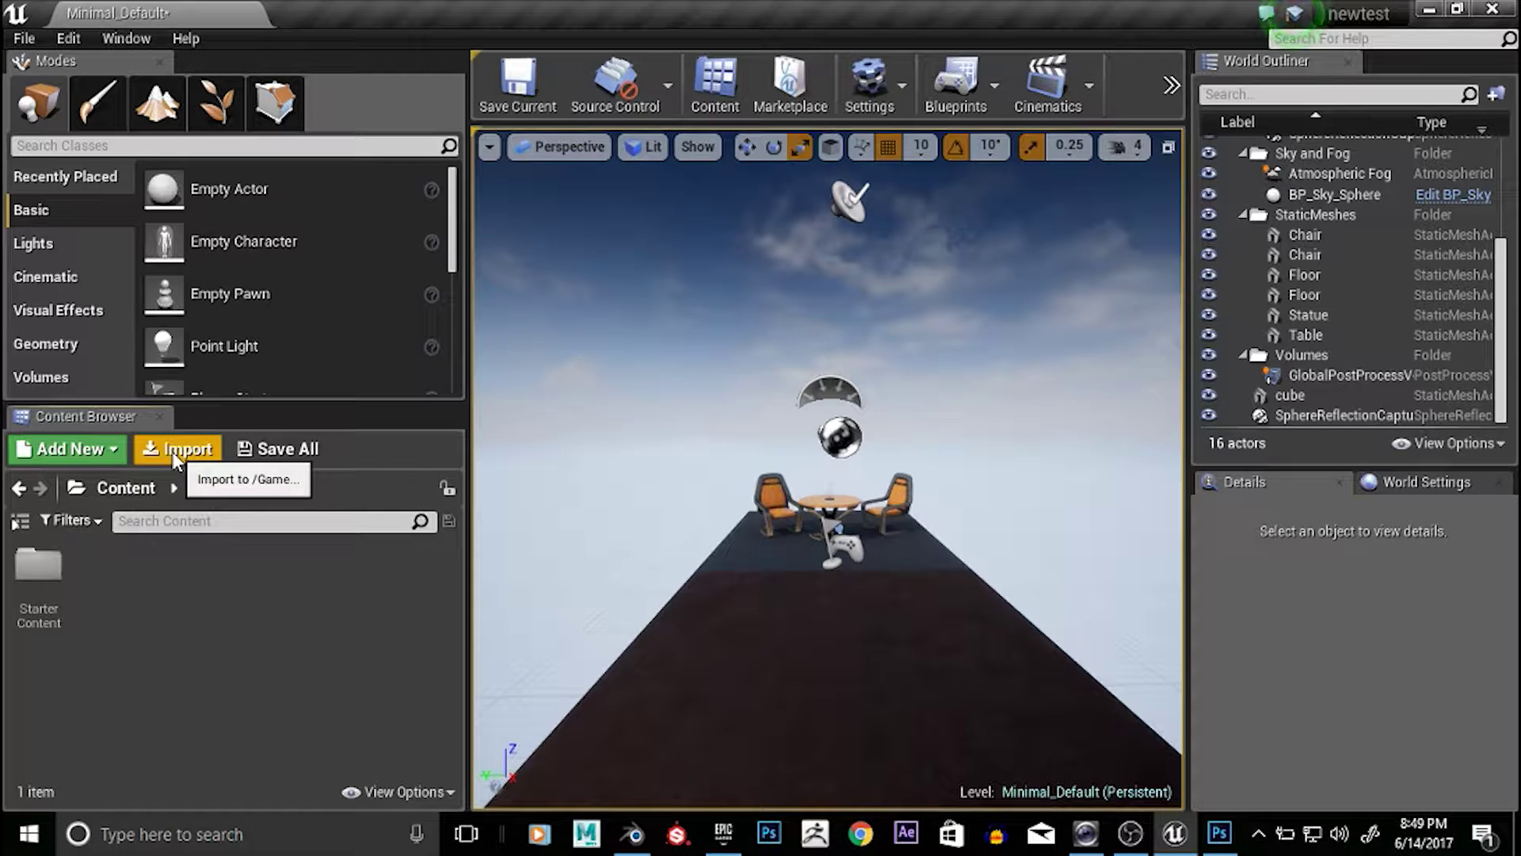
left_click(216, 443)
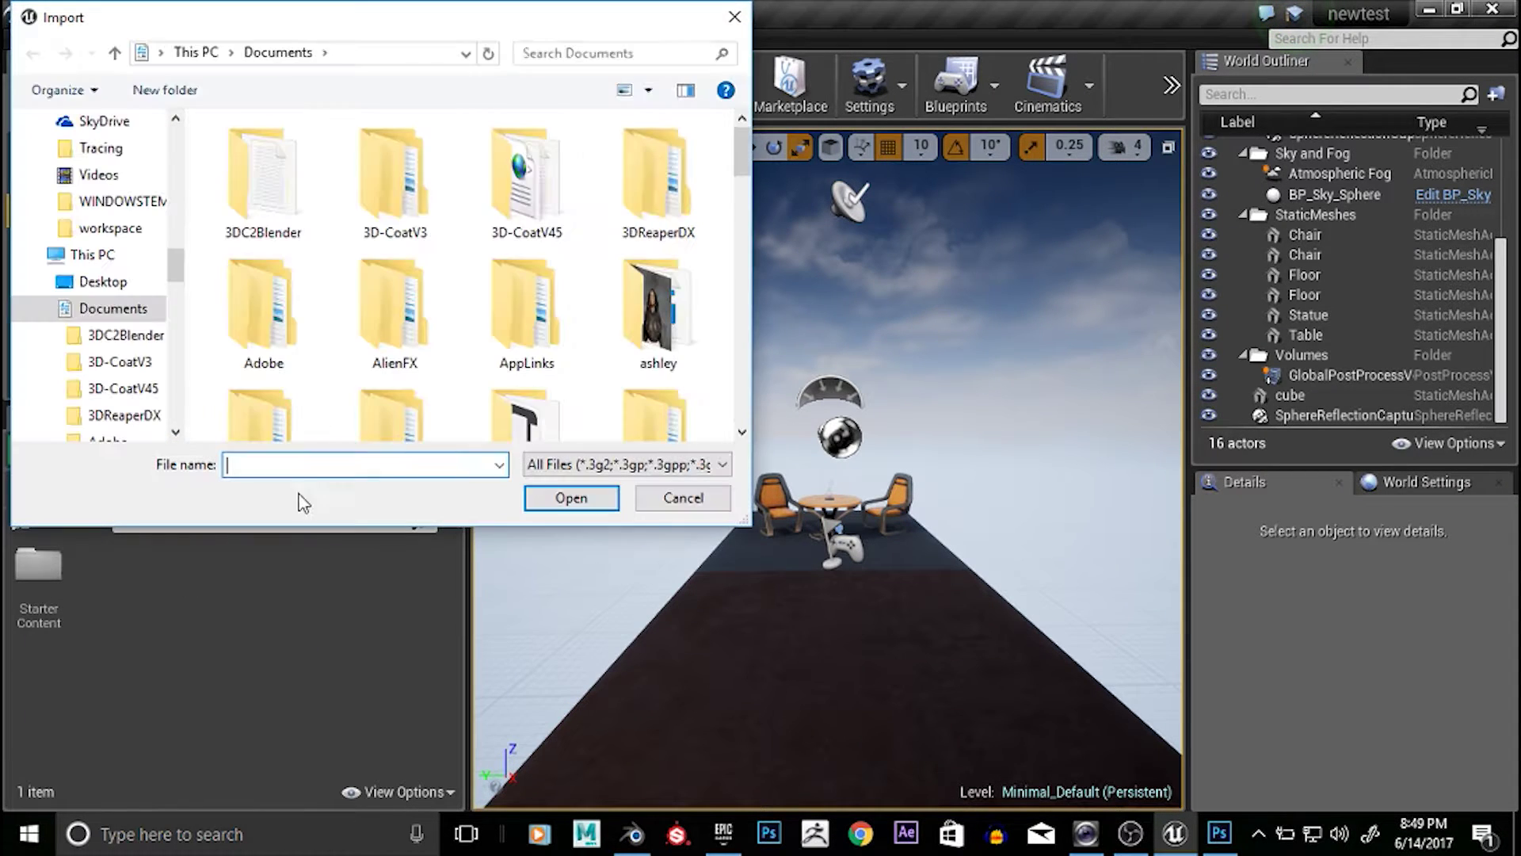
scroll(606, 321, "down", 2)
scroll(602, 321, "down", 10)
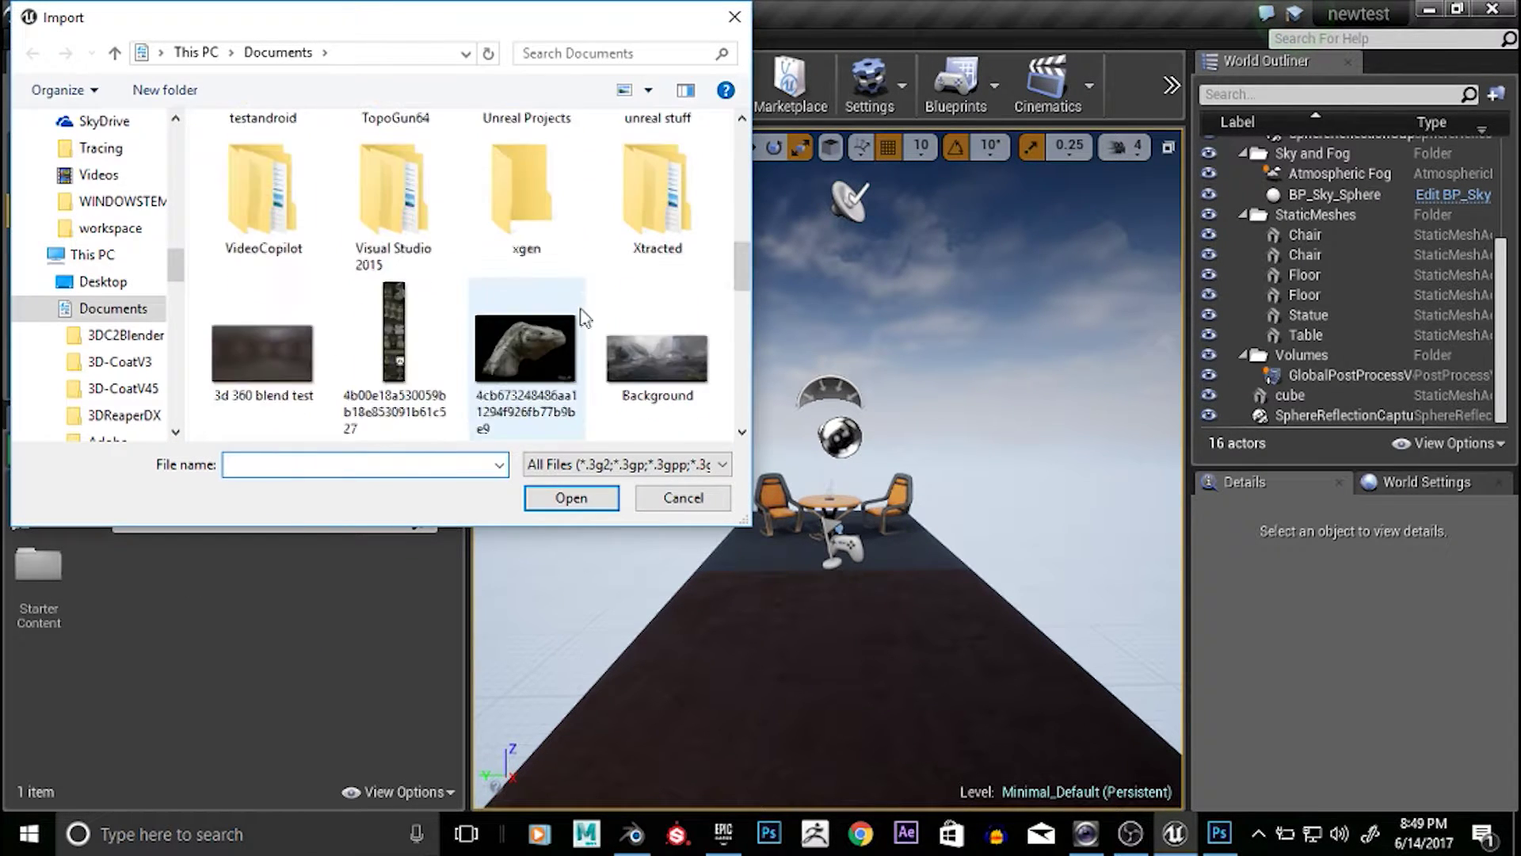
double_click(395, 360)
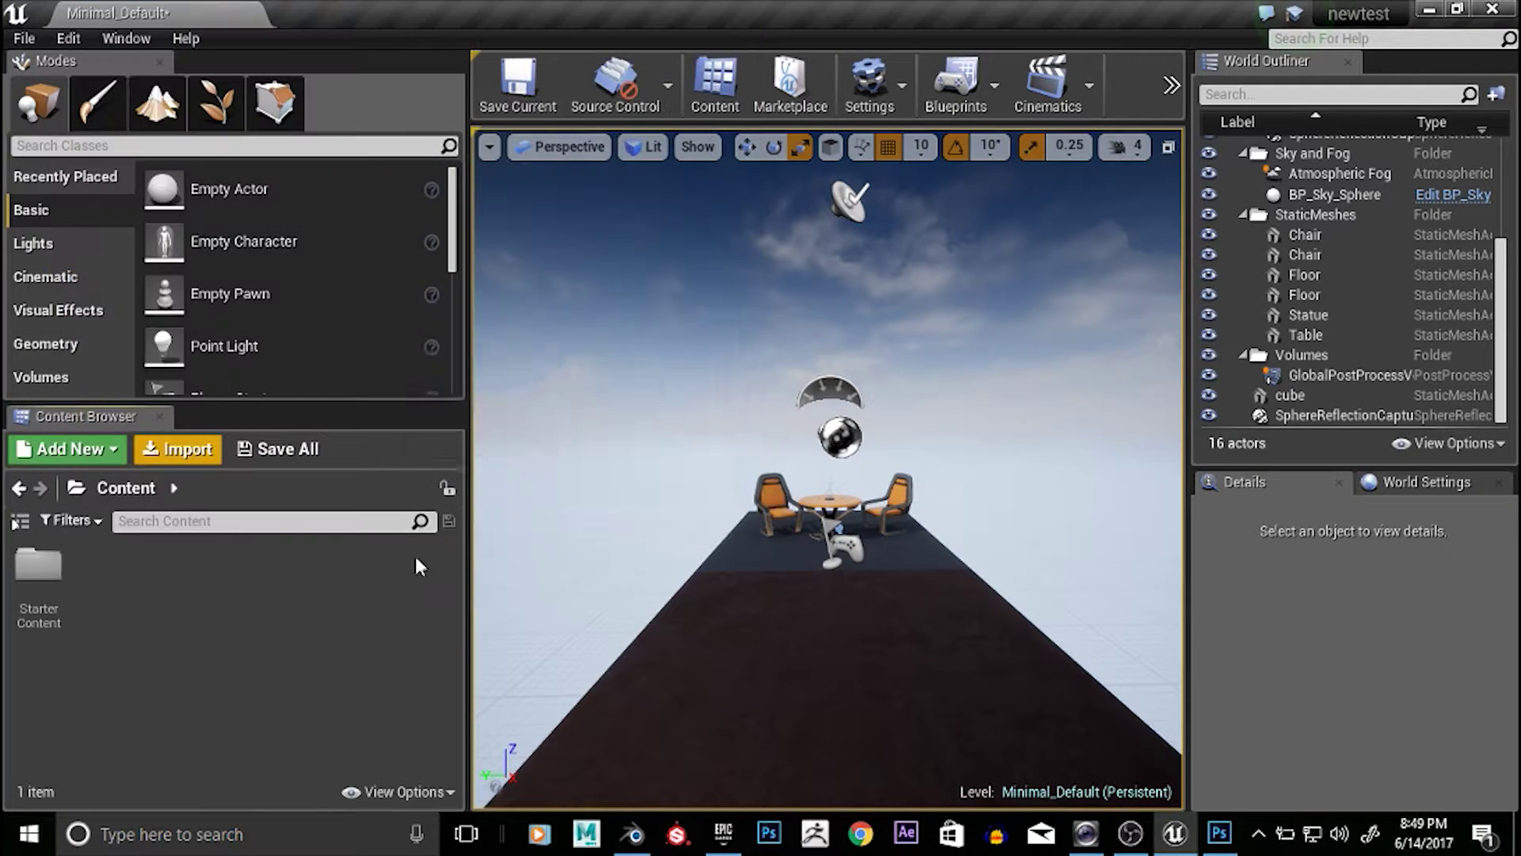
left_click_drag(645, 325, 634, 118)
left_click(770, 711)
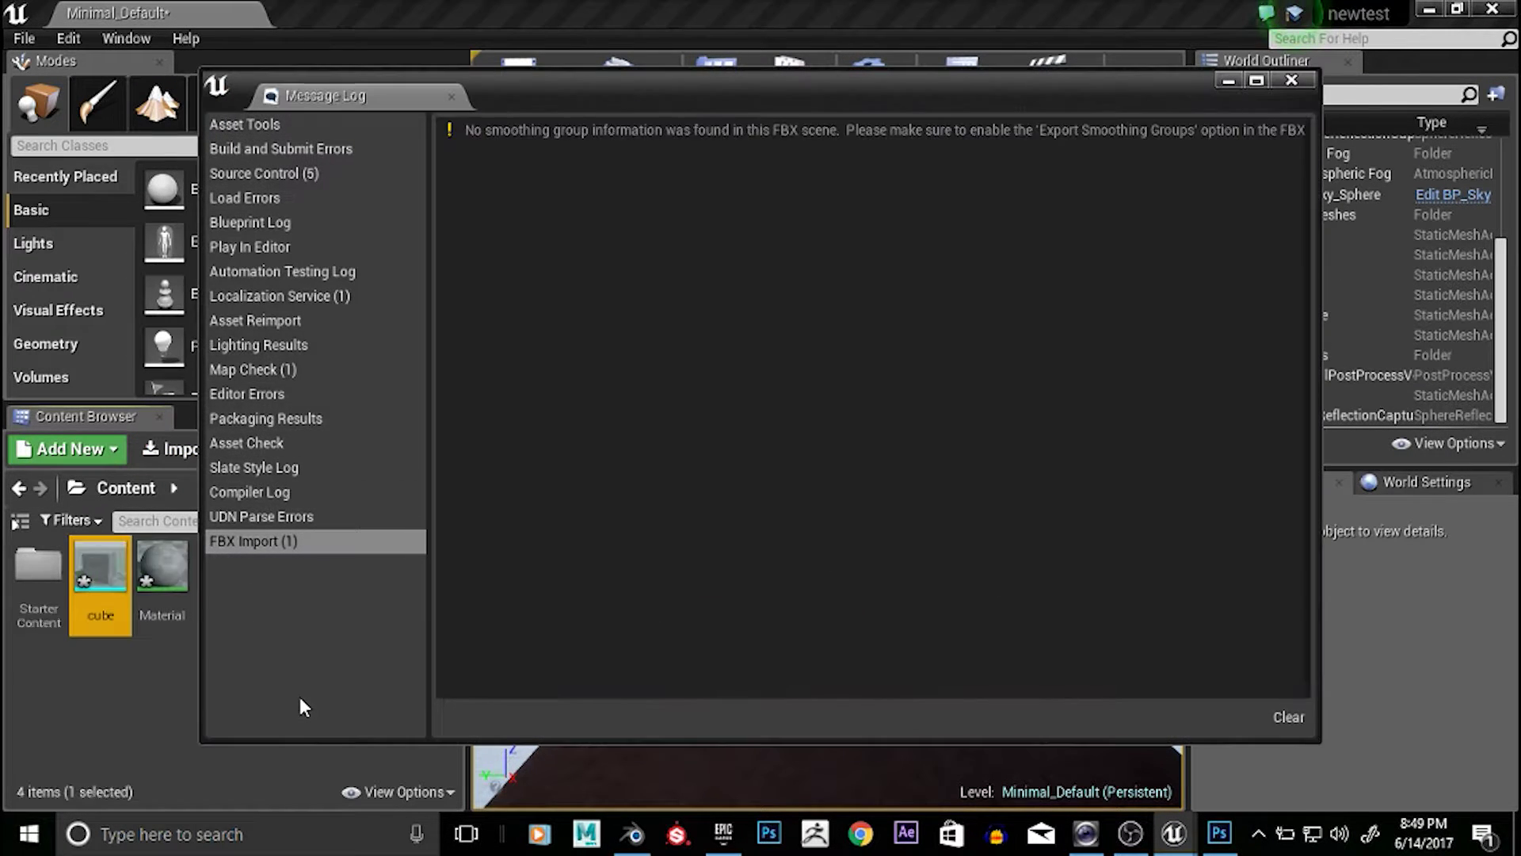
left_click(1290, 80)
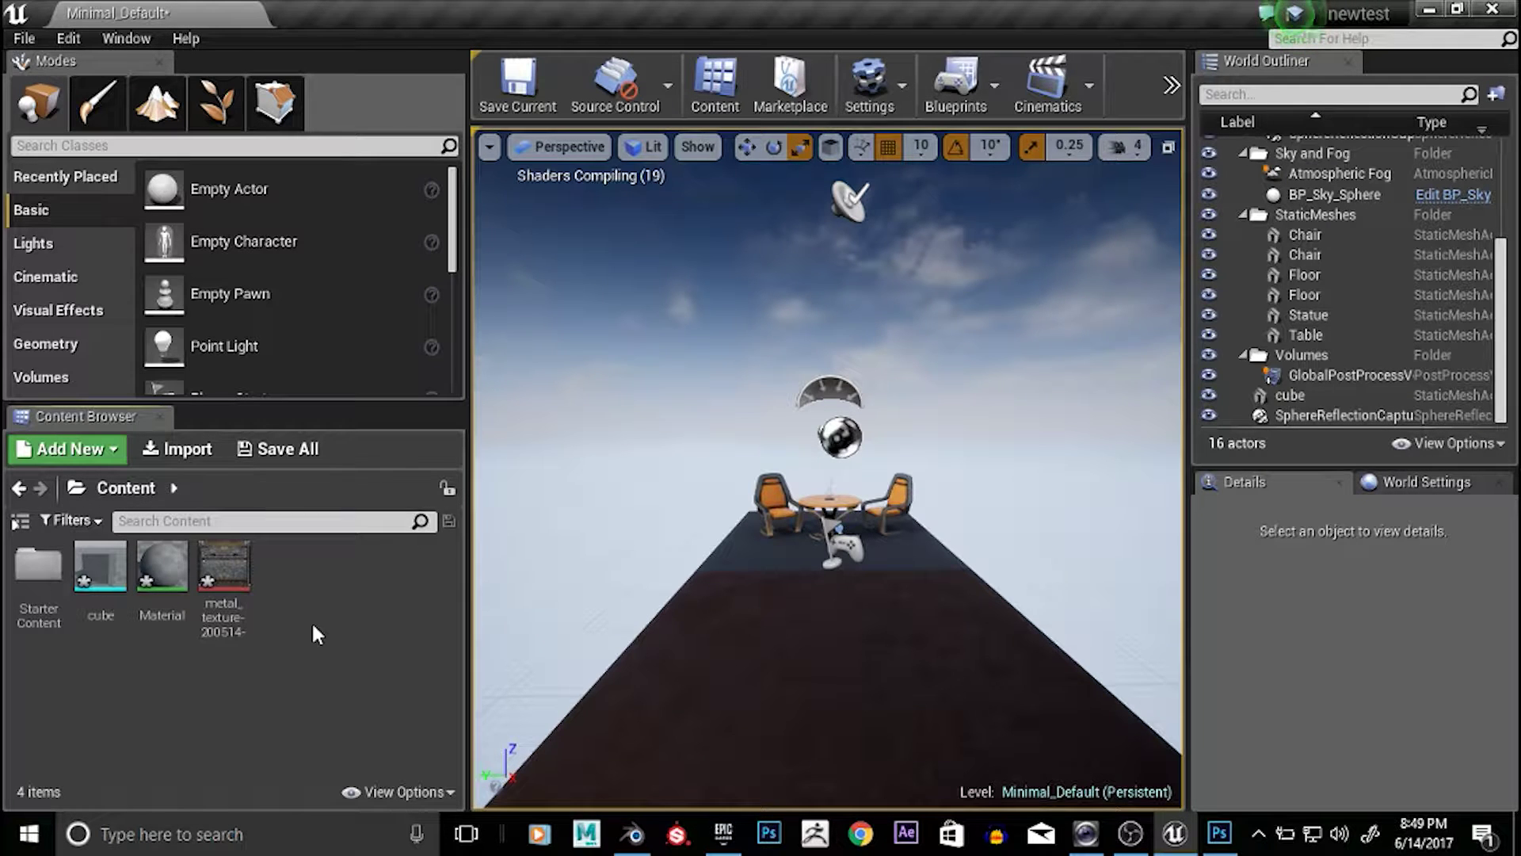
Start another import into the Content folder and browse to My Pictures on the My Passport (F:) drive
right_click(324, 569)
left_click(367, 299)
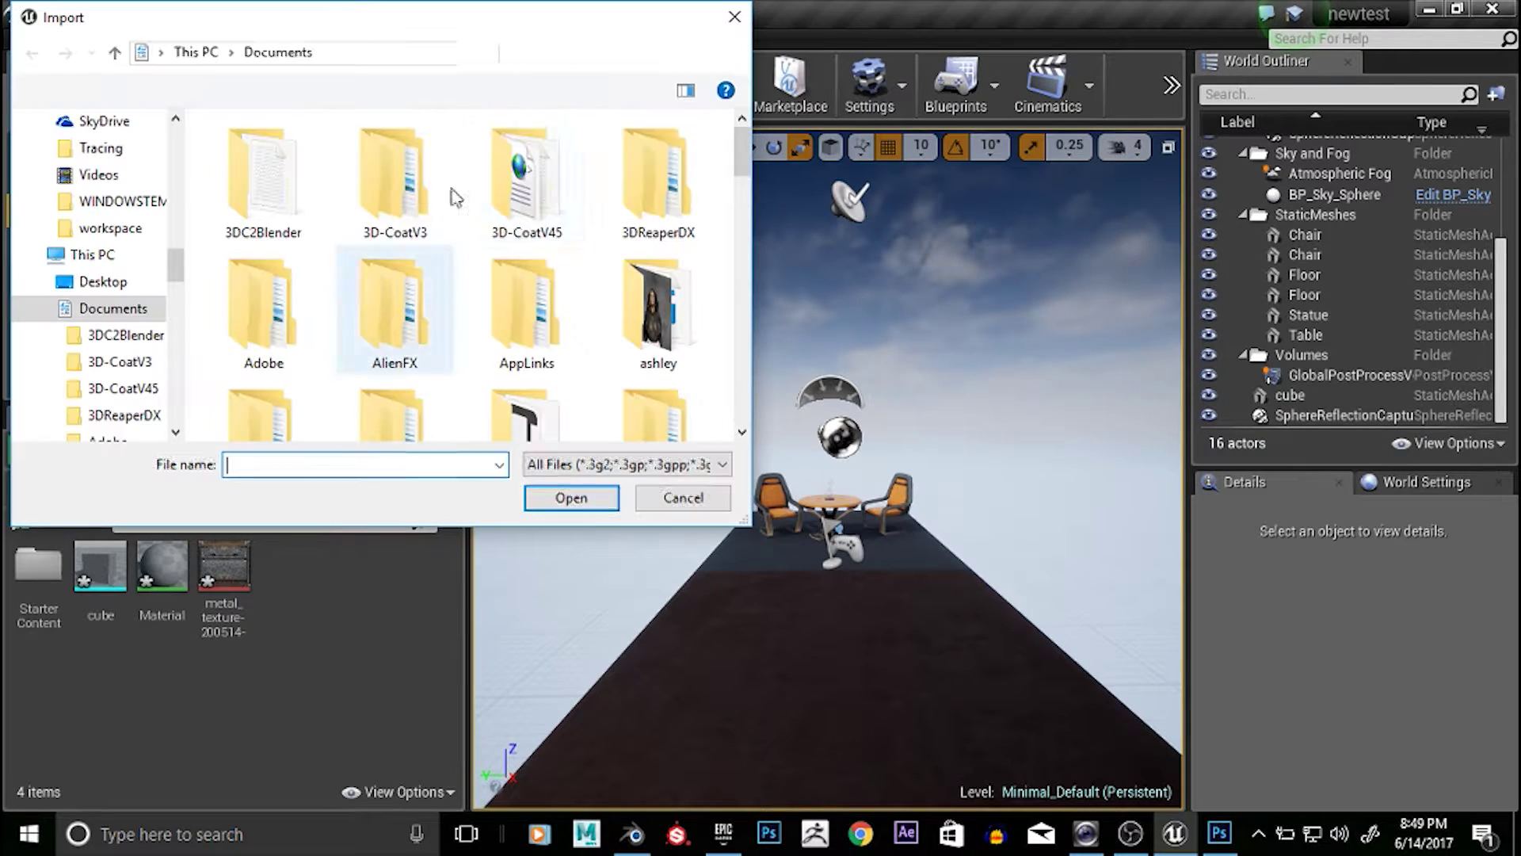
scroll(527, 327, "down", 5)
scroll(527, 327, "up", 2)
scroll(79, 237, "down", 7)
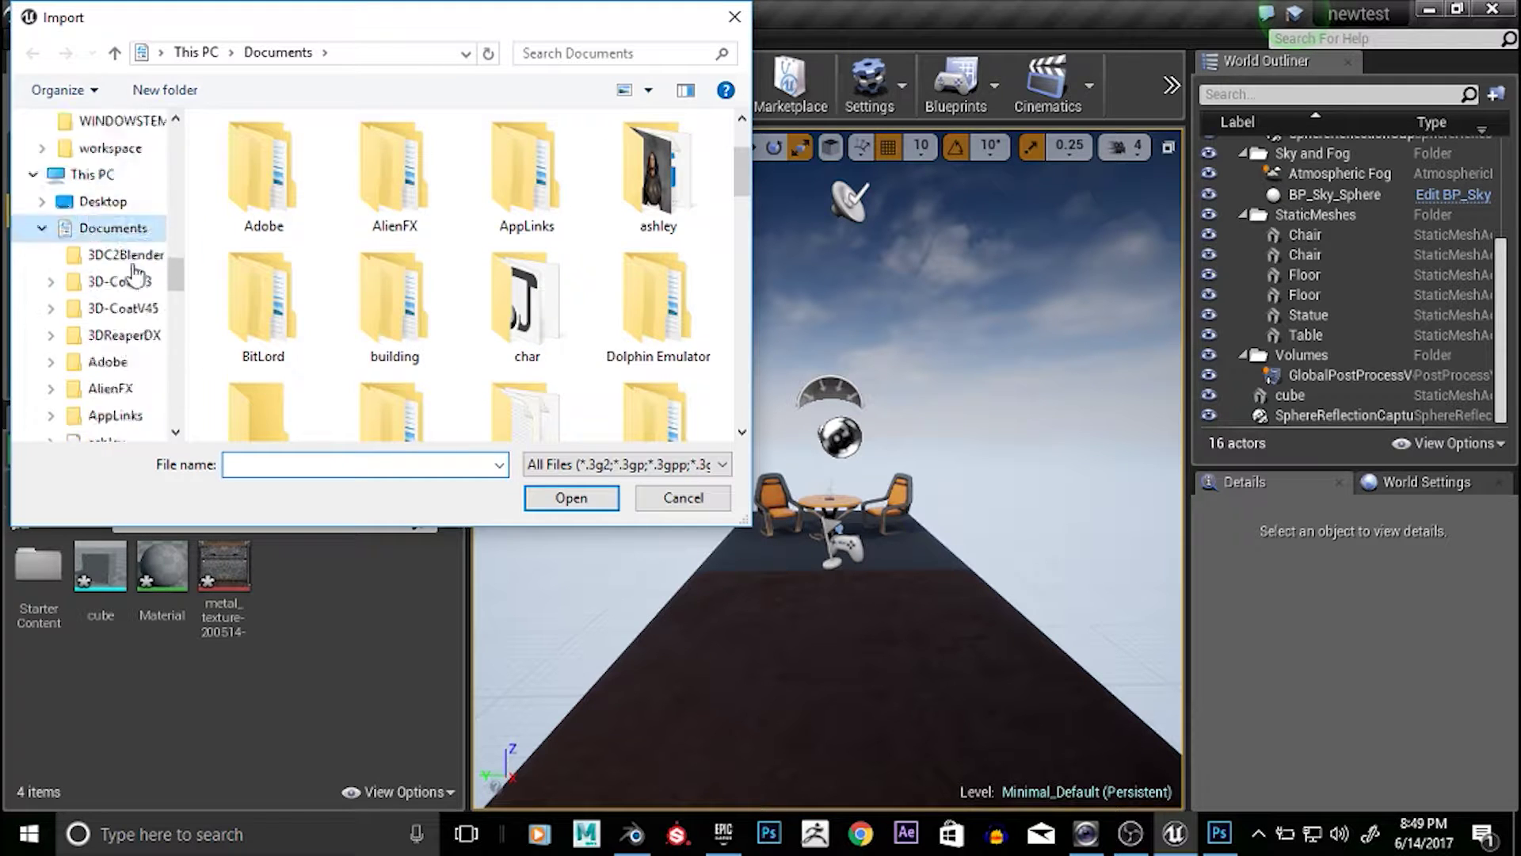
scroll(79, 229, "down", 5)
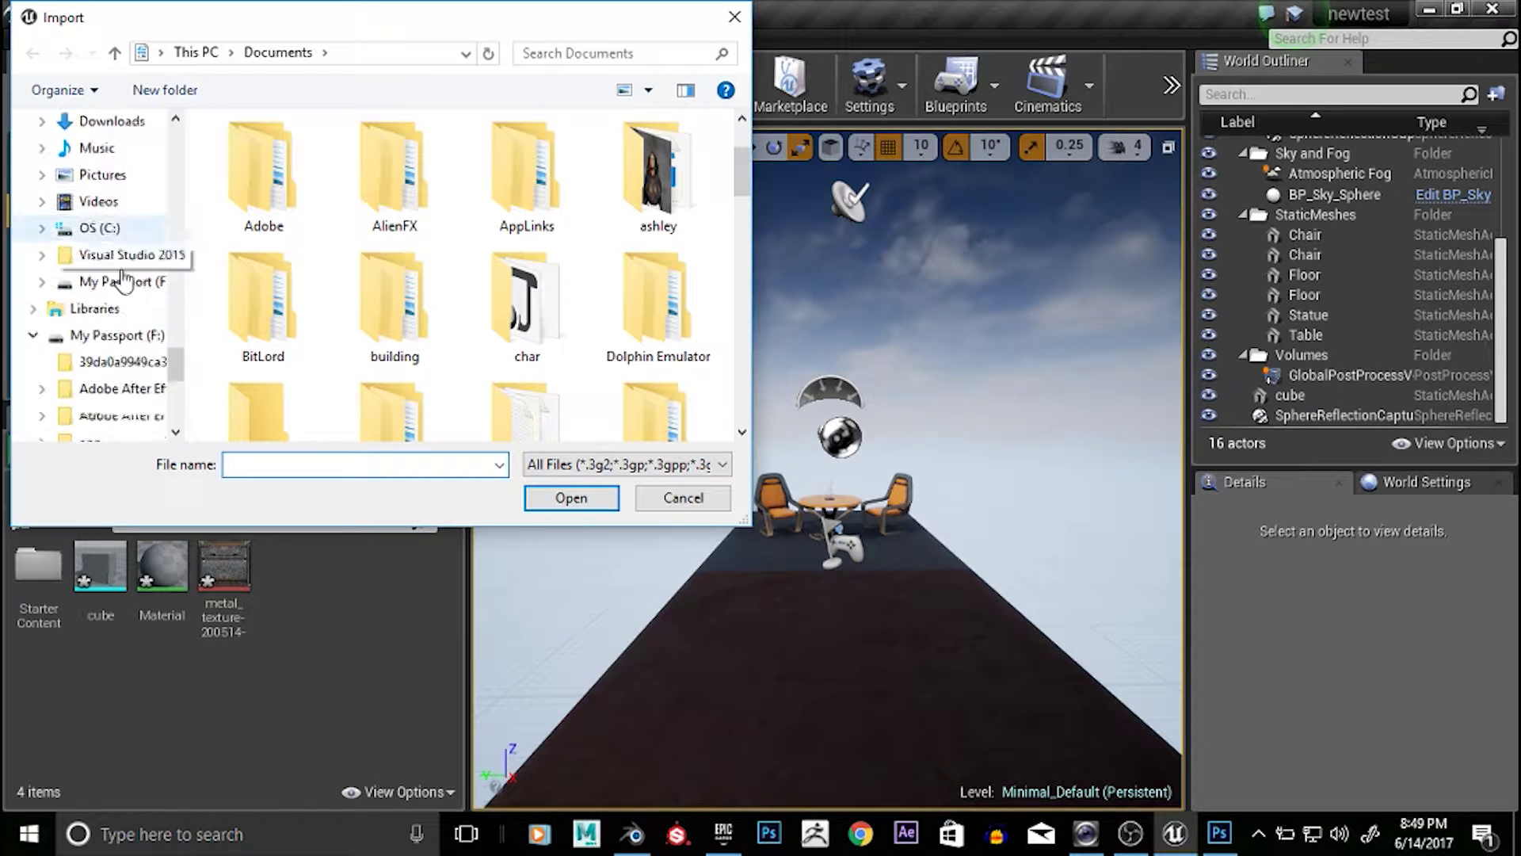
scroll(117, 254, "down", 3)
left_click(117, 201)
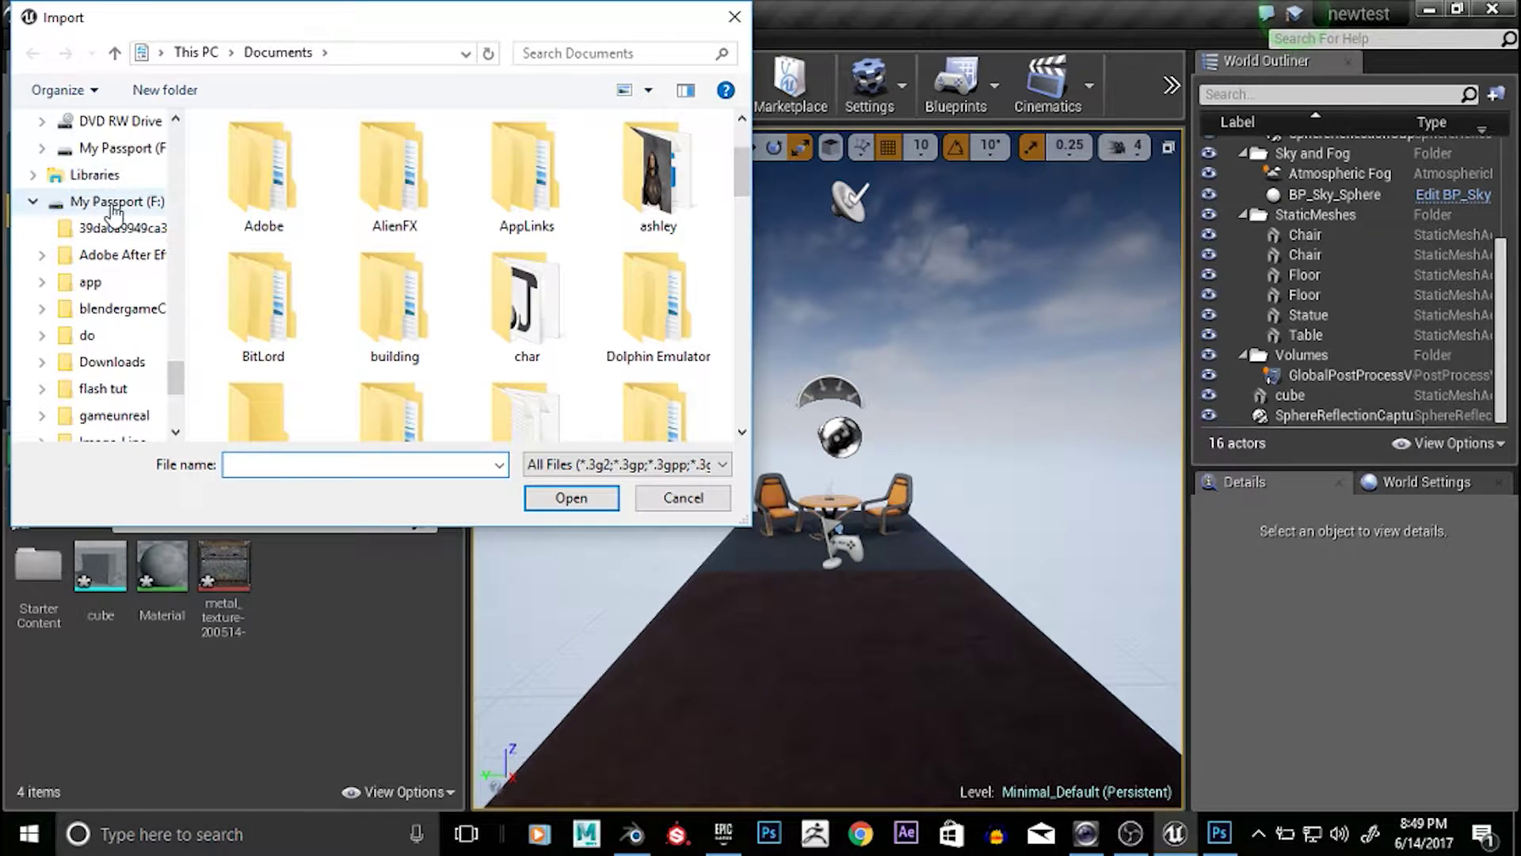
scroll(634, 332, "down", 3)
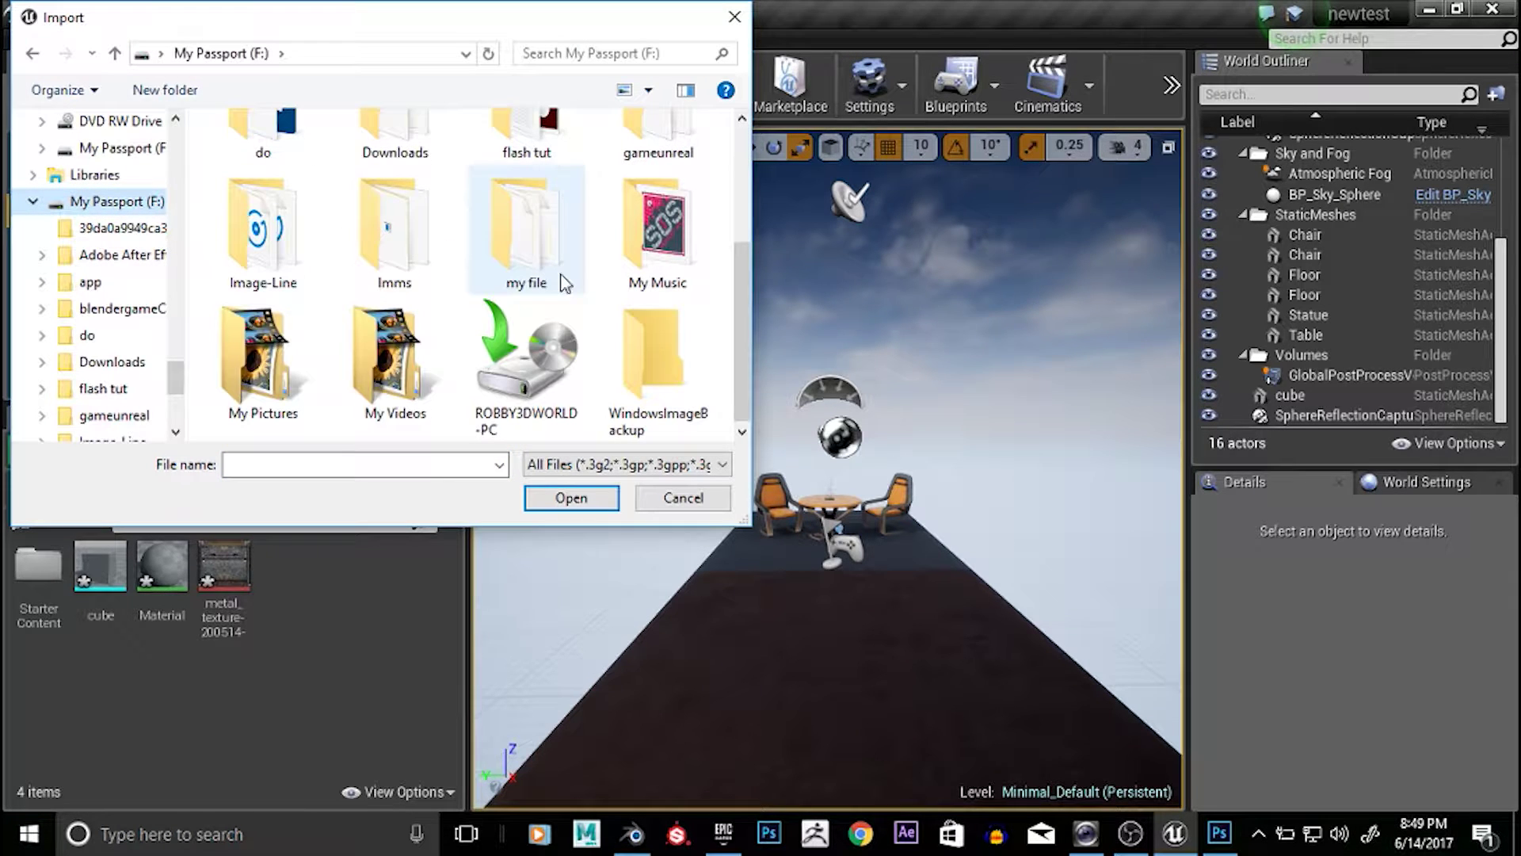
left_click(224, 388)
double_click(224, 389)
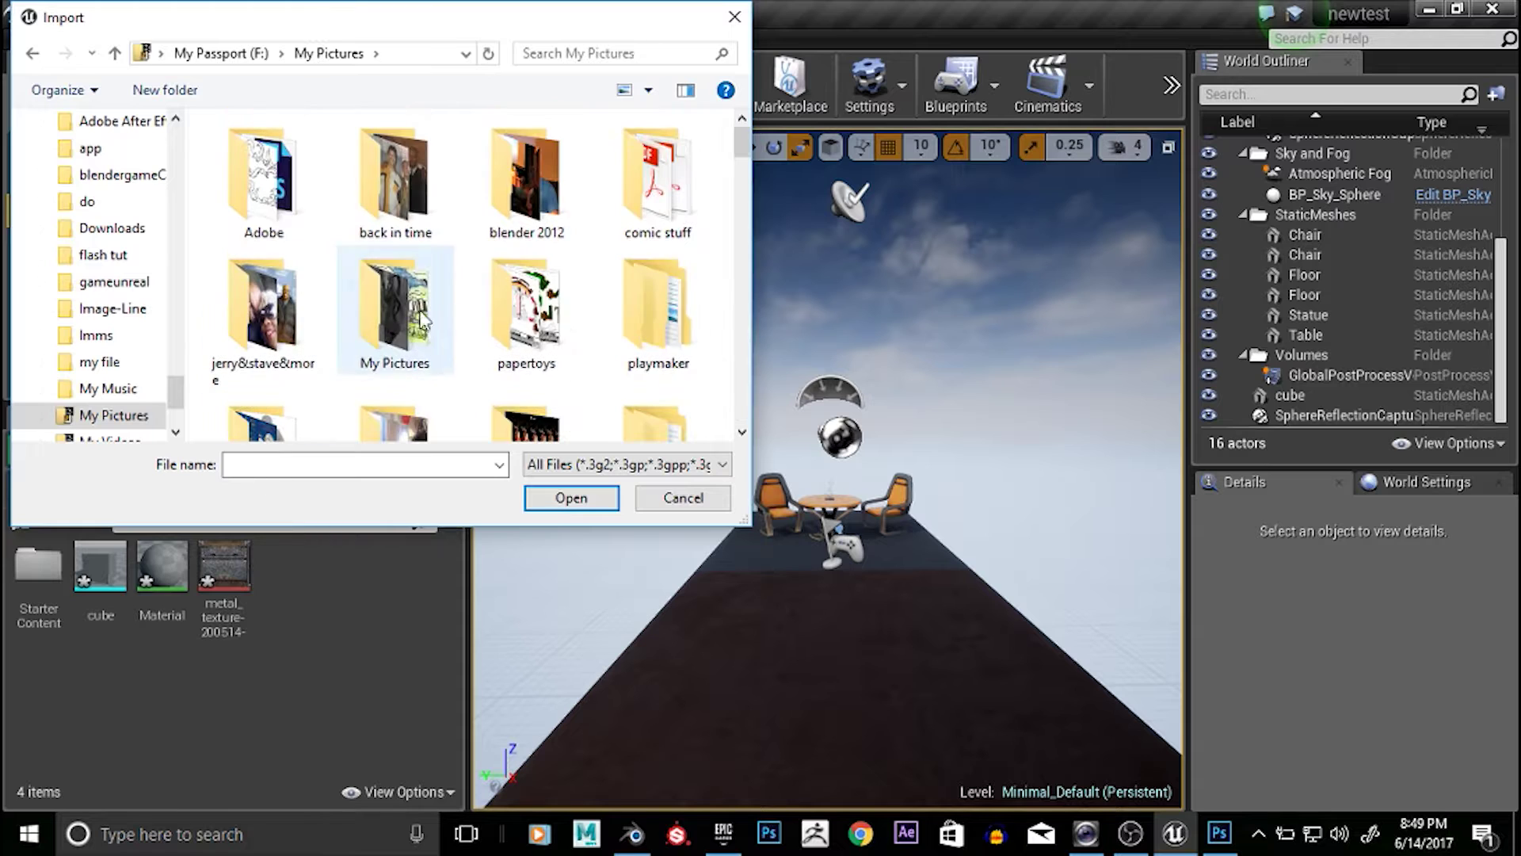
Open the ref folder nested inside the ref folder of My Pictures
scroll(395, 327, "down", 3)
left_click(282, 268)
double_click(283, 267)
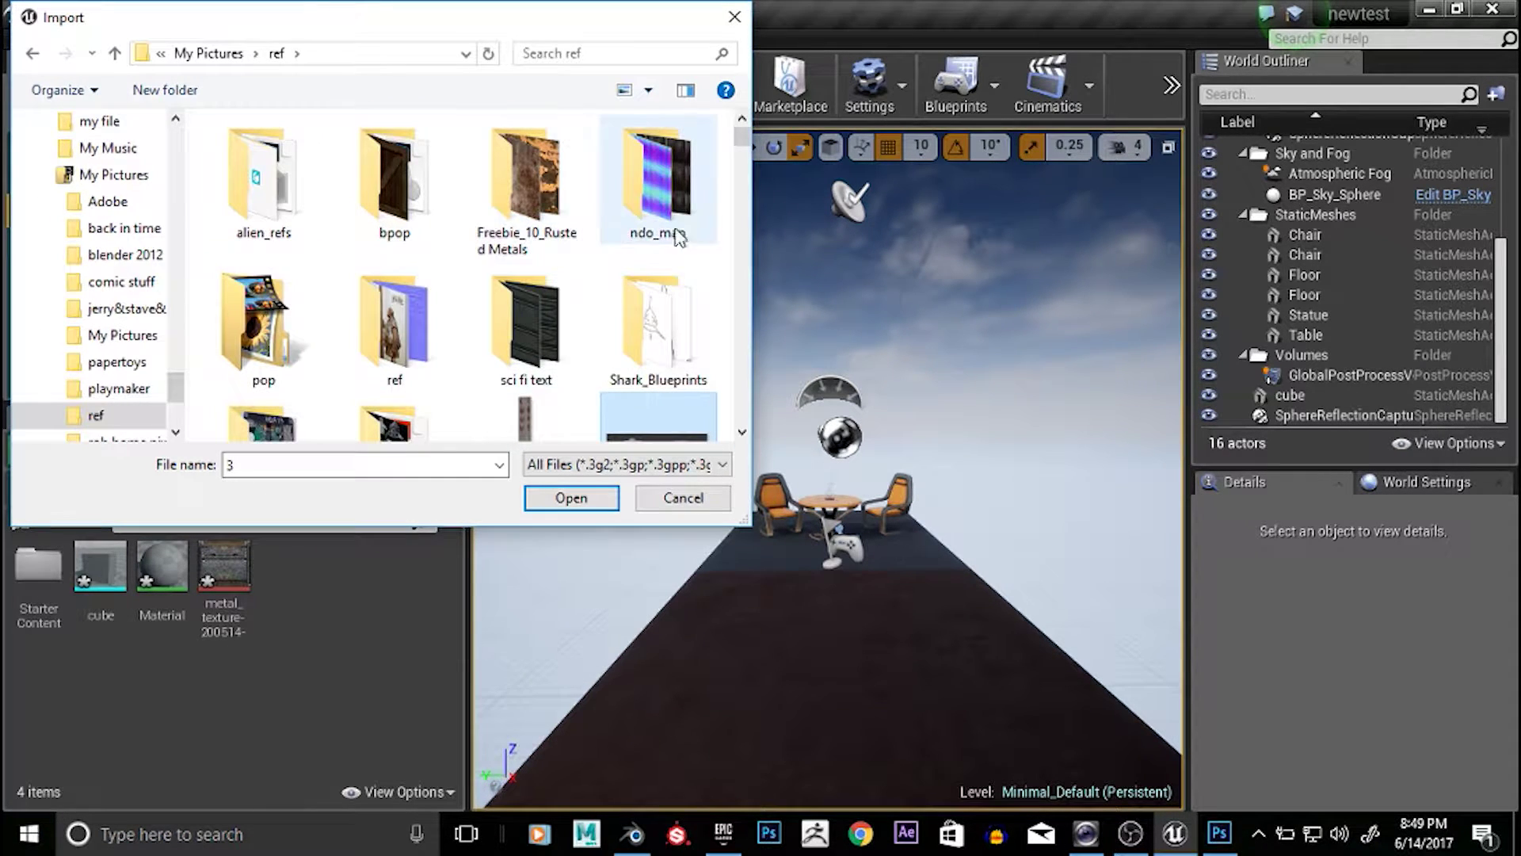
left_click(417, 252)
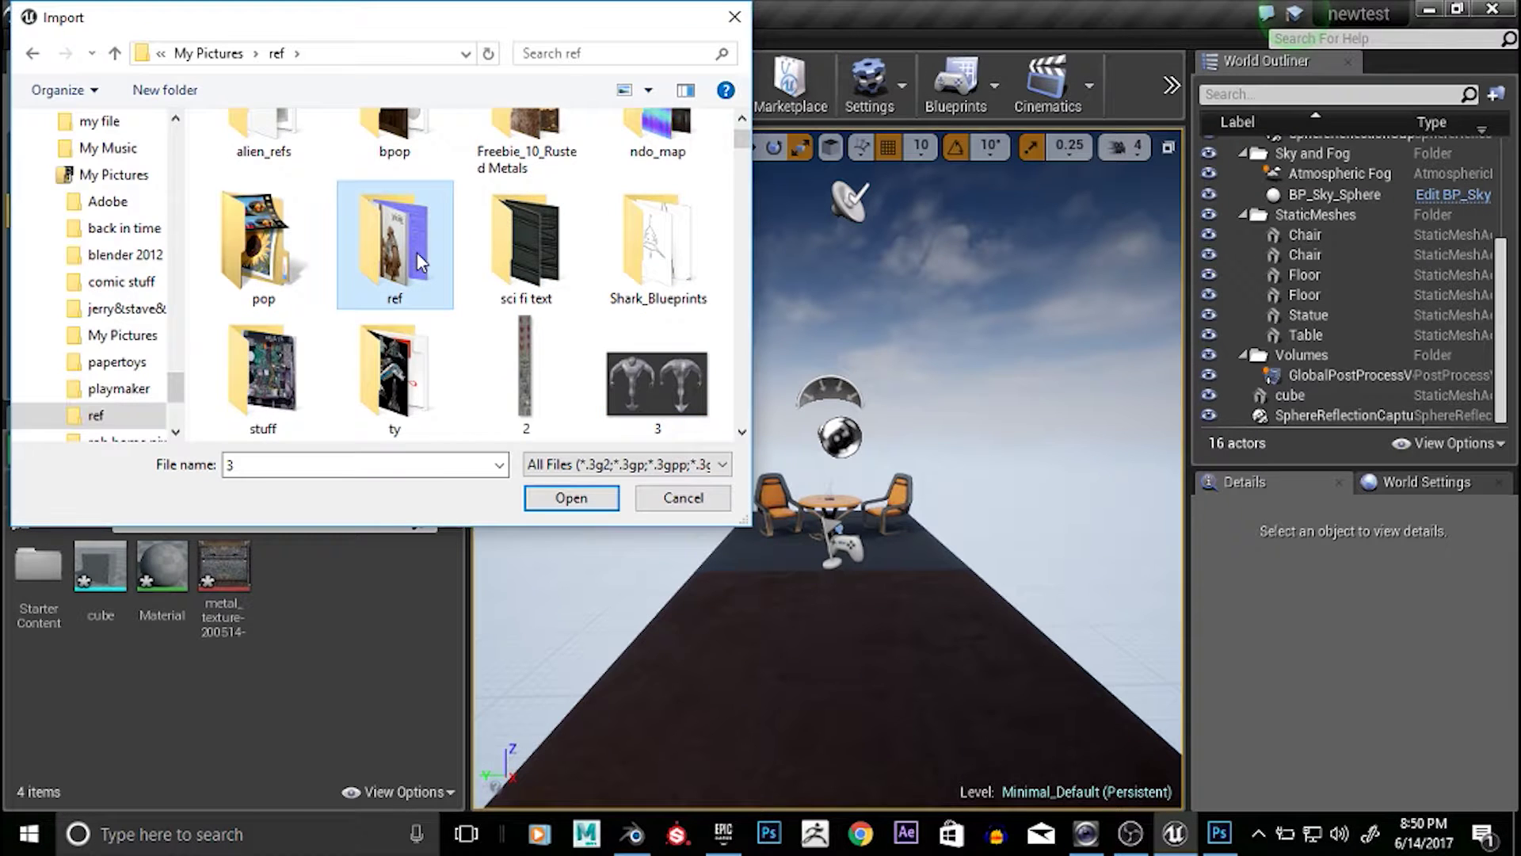
double_click(417, 252)
Look through the images in the nested ref folder for the metal texture's normal map
scroll(674, 294, "down", 10)
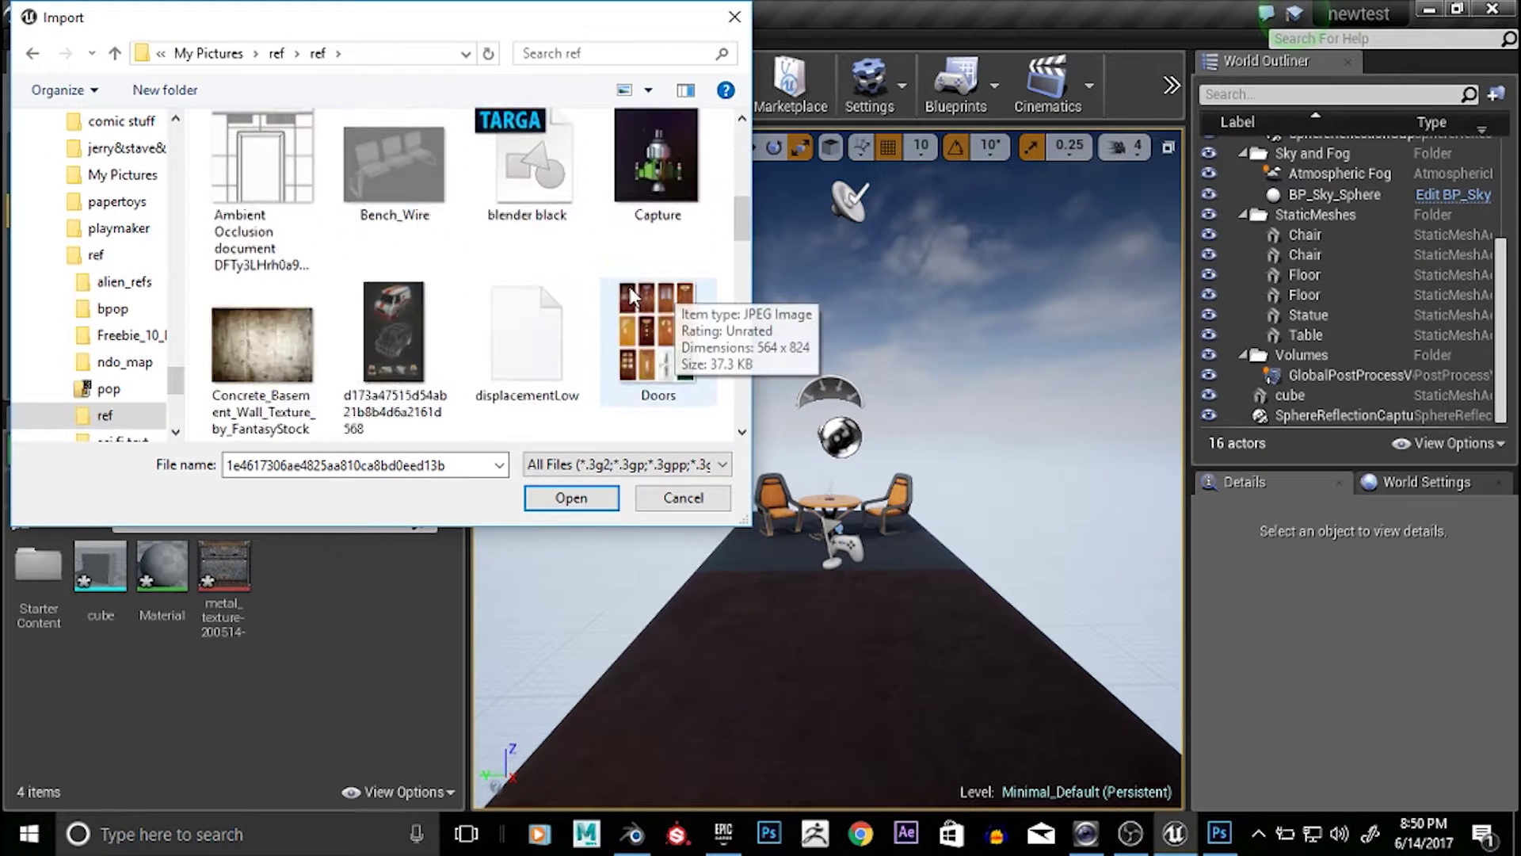
scroll(632, 301, "down", 10)
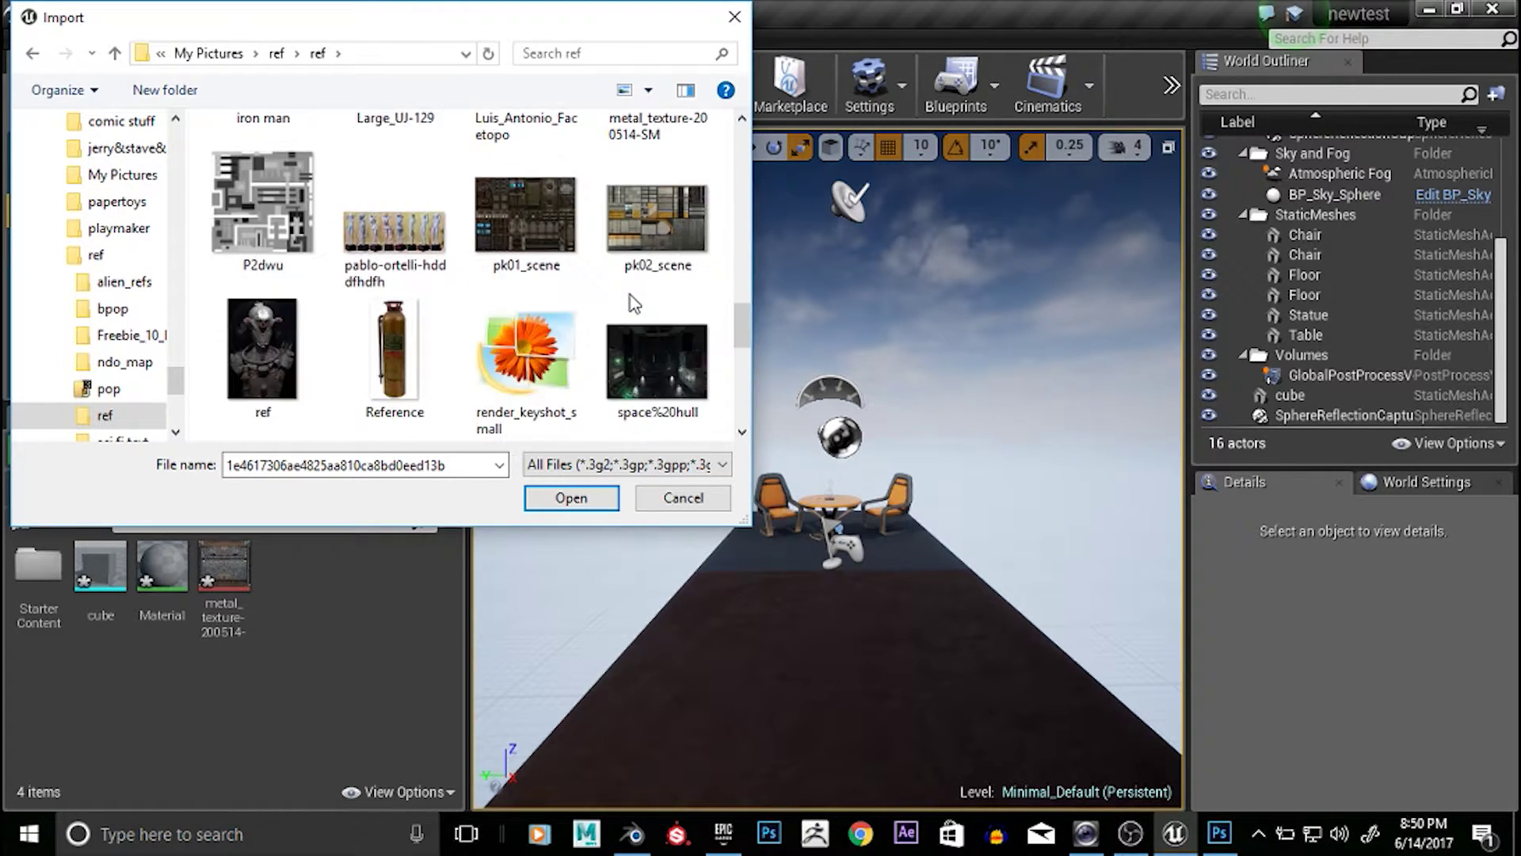
scroll(616, 297, "up", 10)
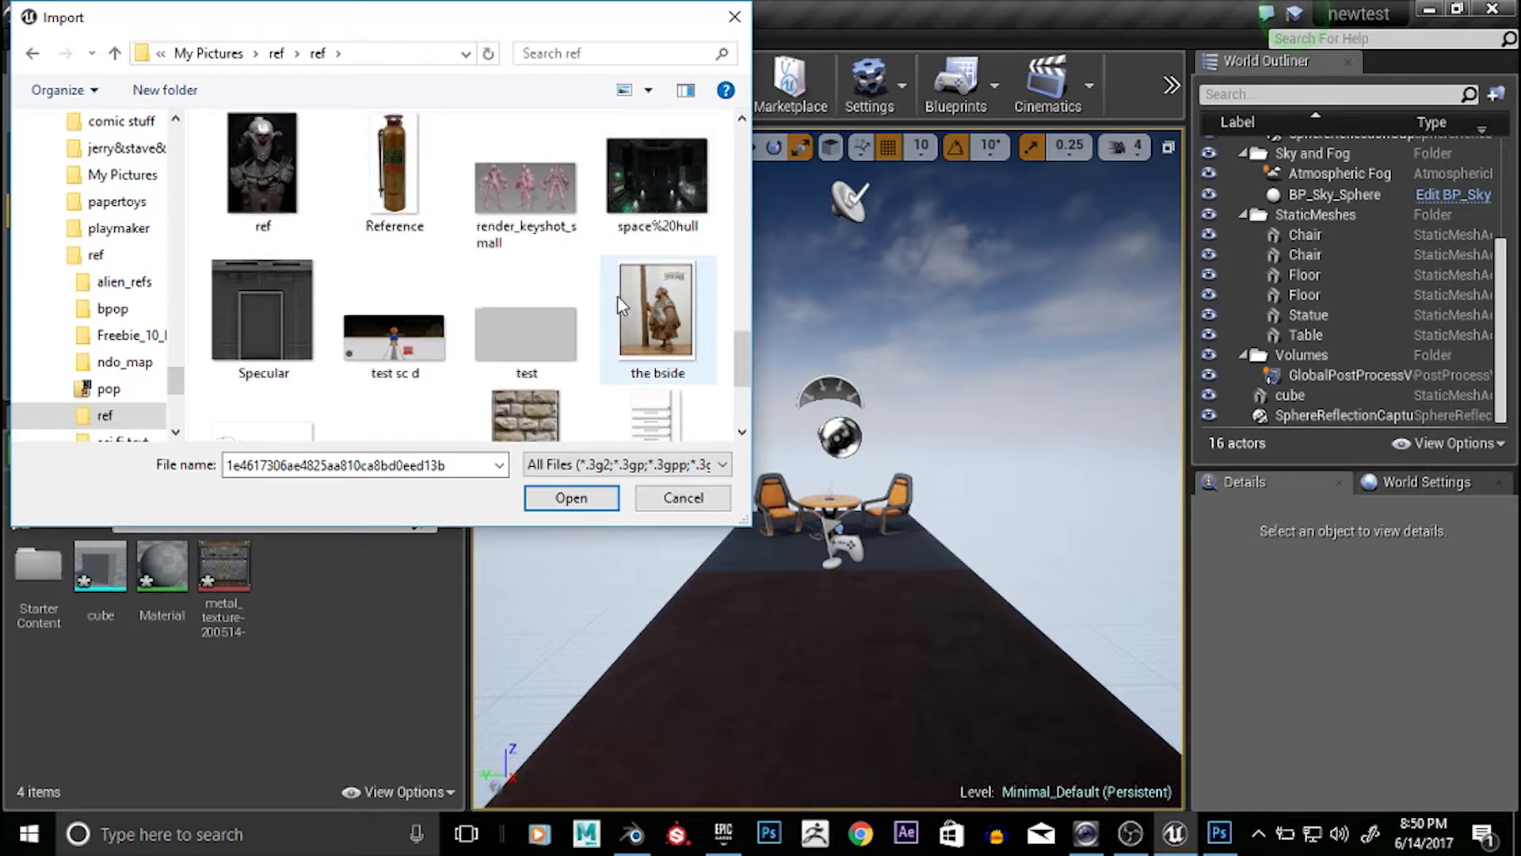
scroll(607, 297, "up", 15)
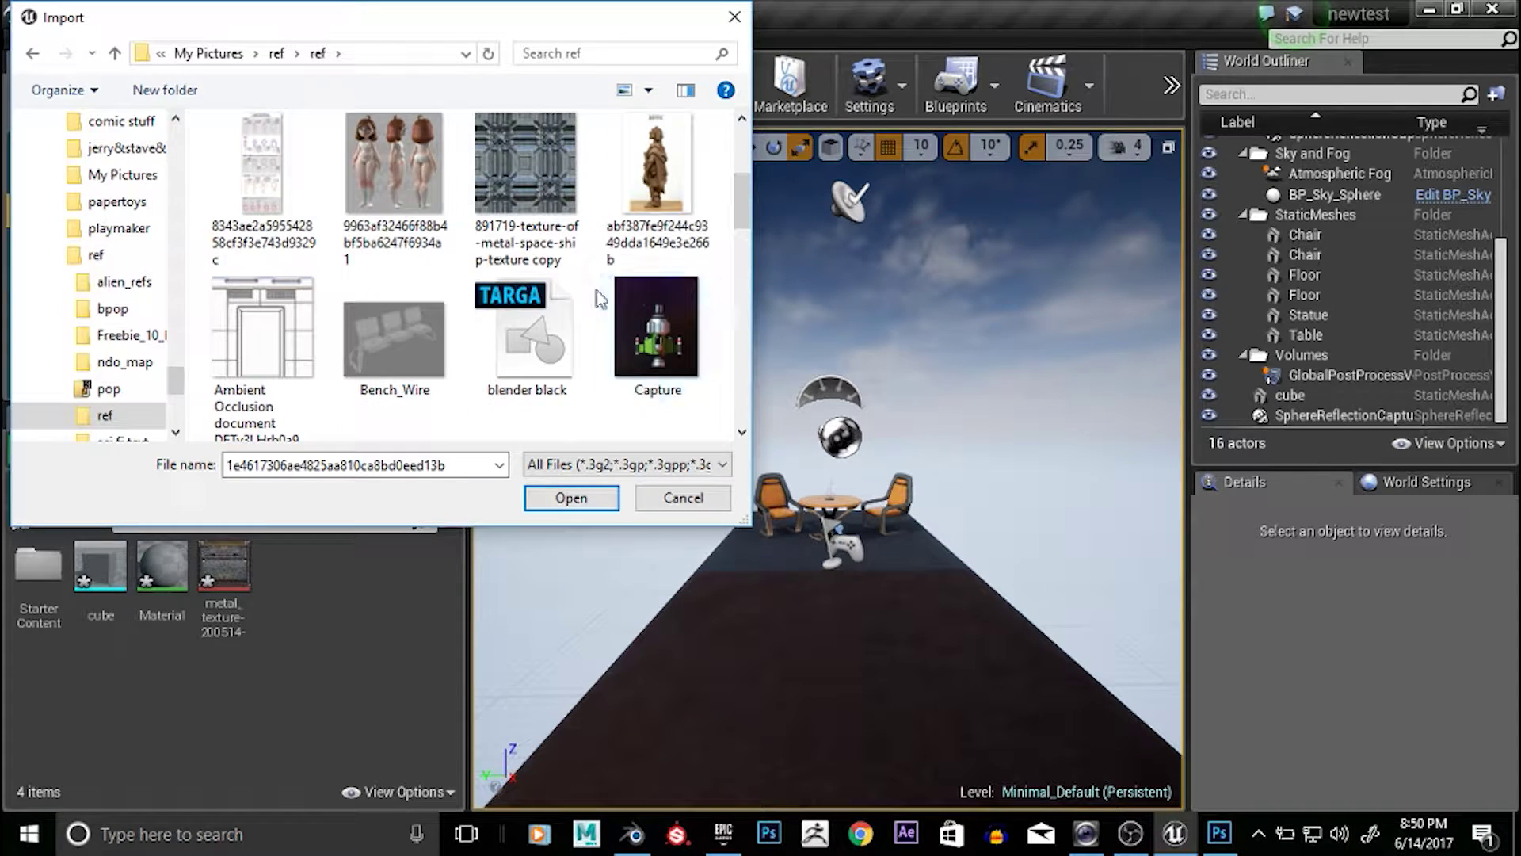
scroll(594, 273, "down", 12)
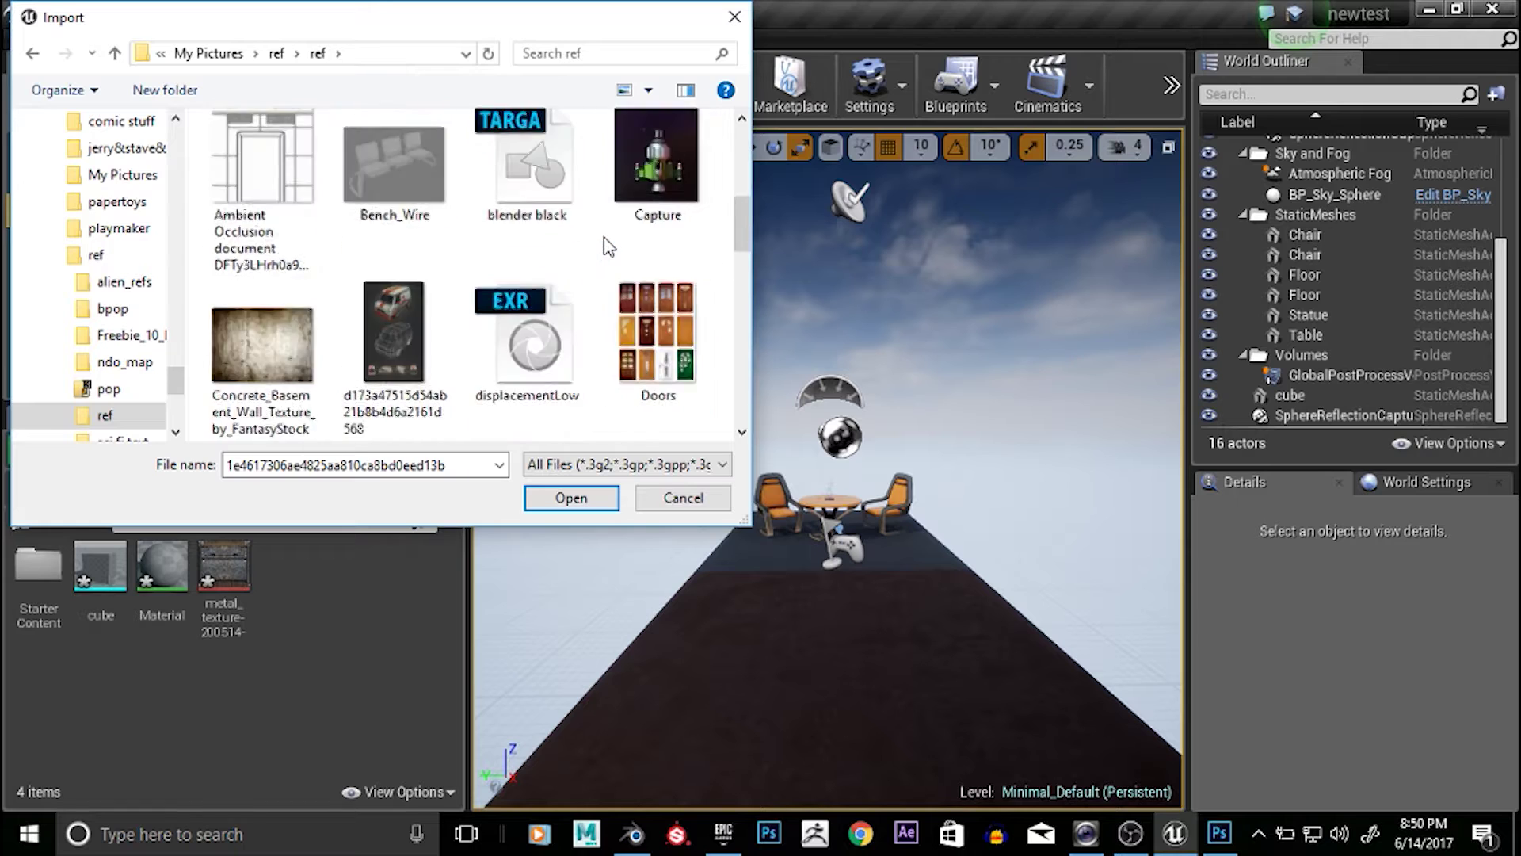
scroll(578, 256, "down", 3)
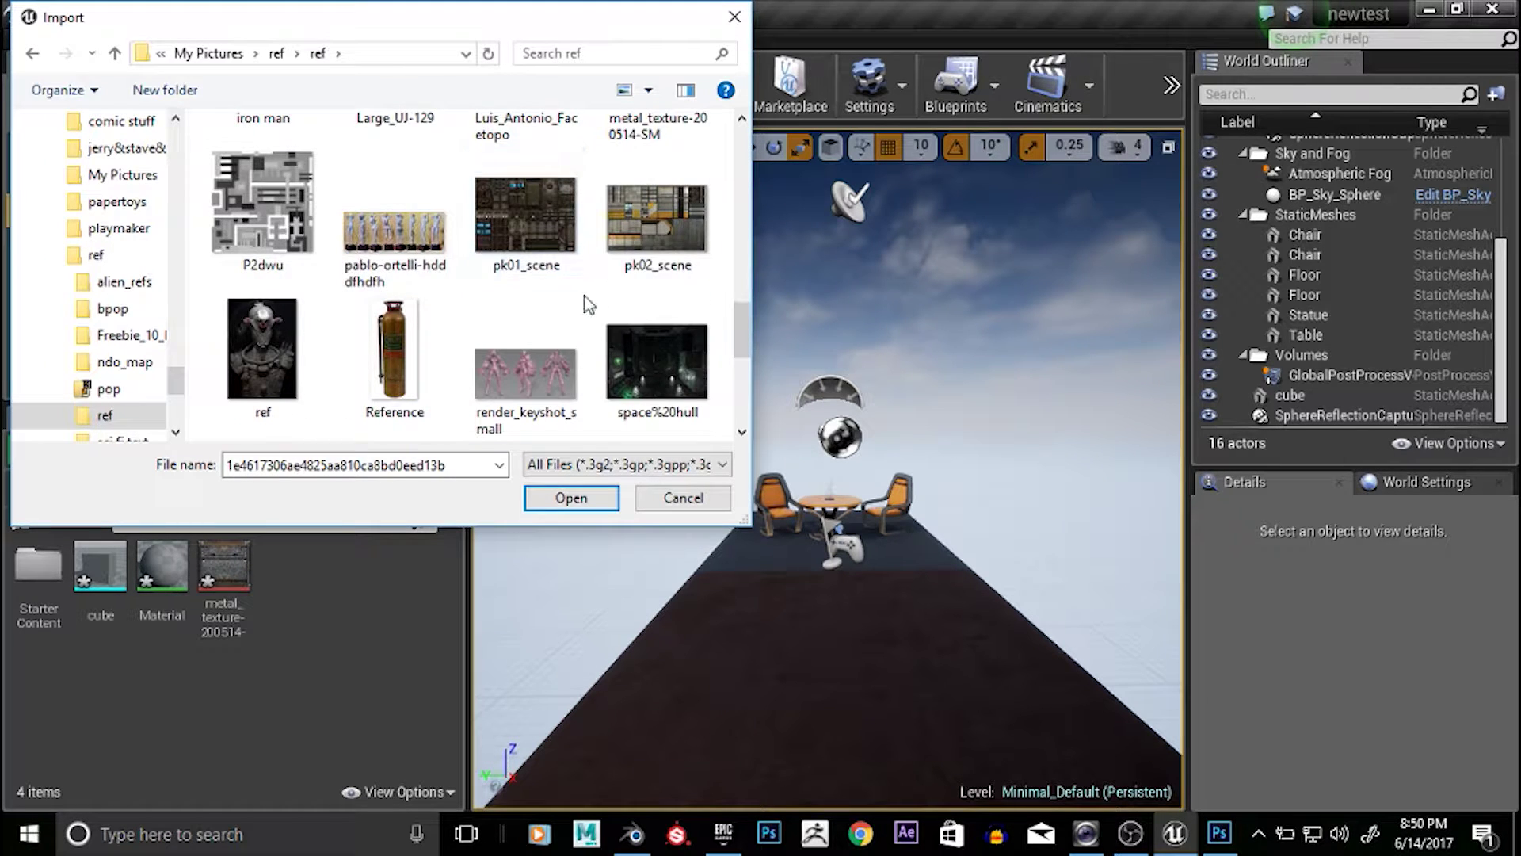
scroll(586, 274, "up", 6)
scroll(580, 281, "down", 5)
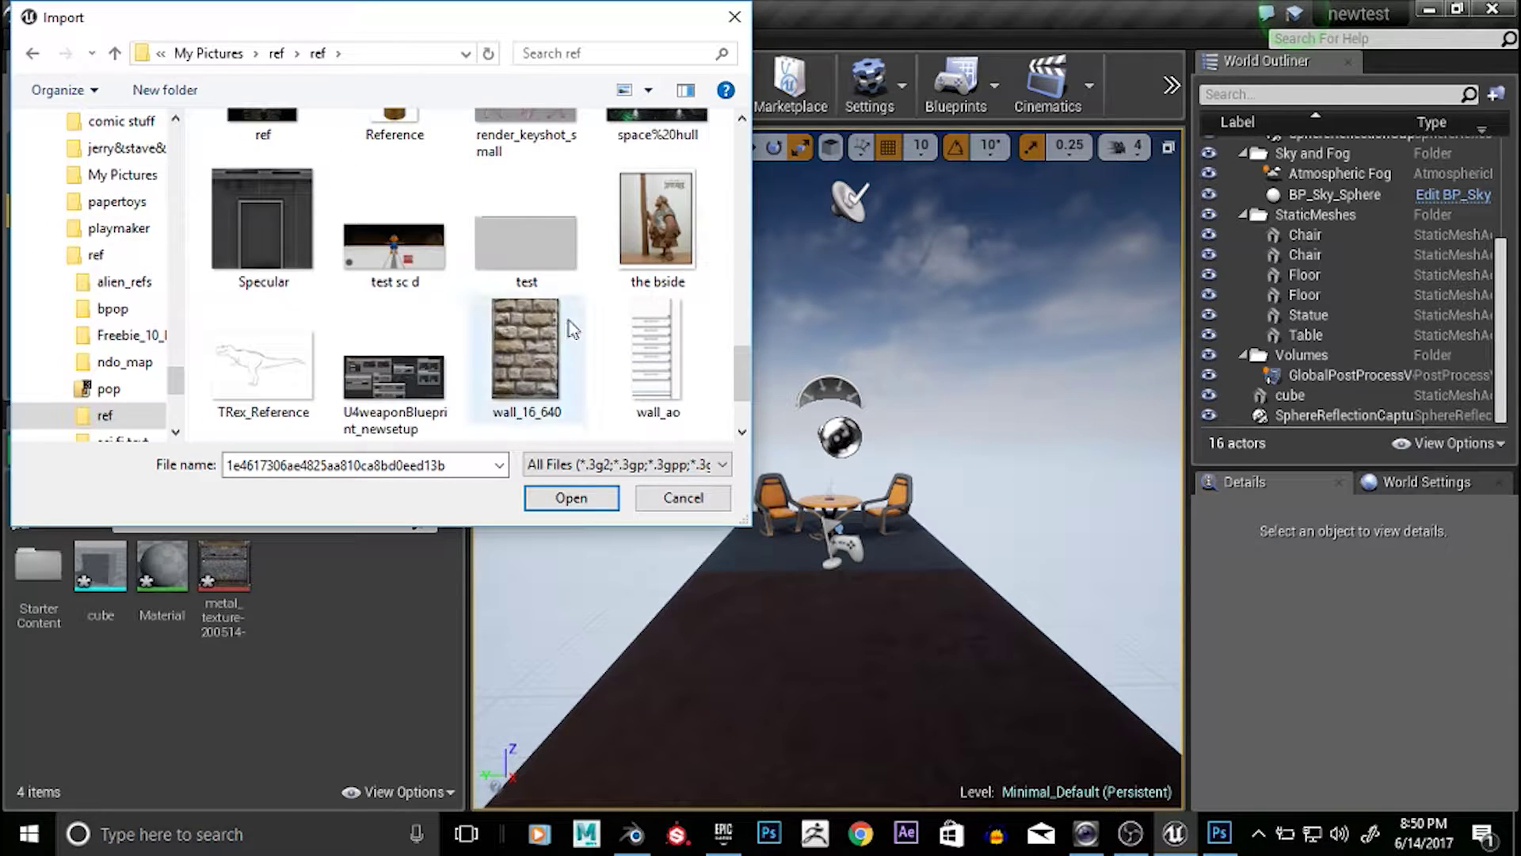
Set the import filter to All Files, search the nested ref folder again for the normal map, and cancel the import
left_click(672, 466)
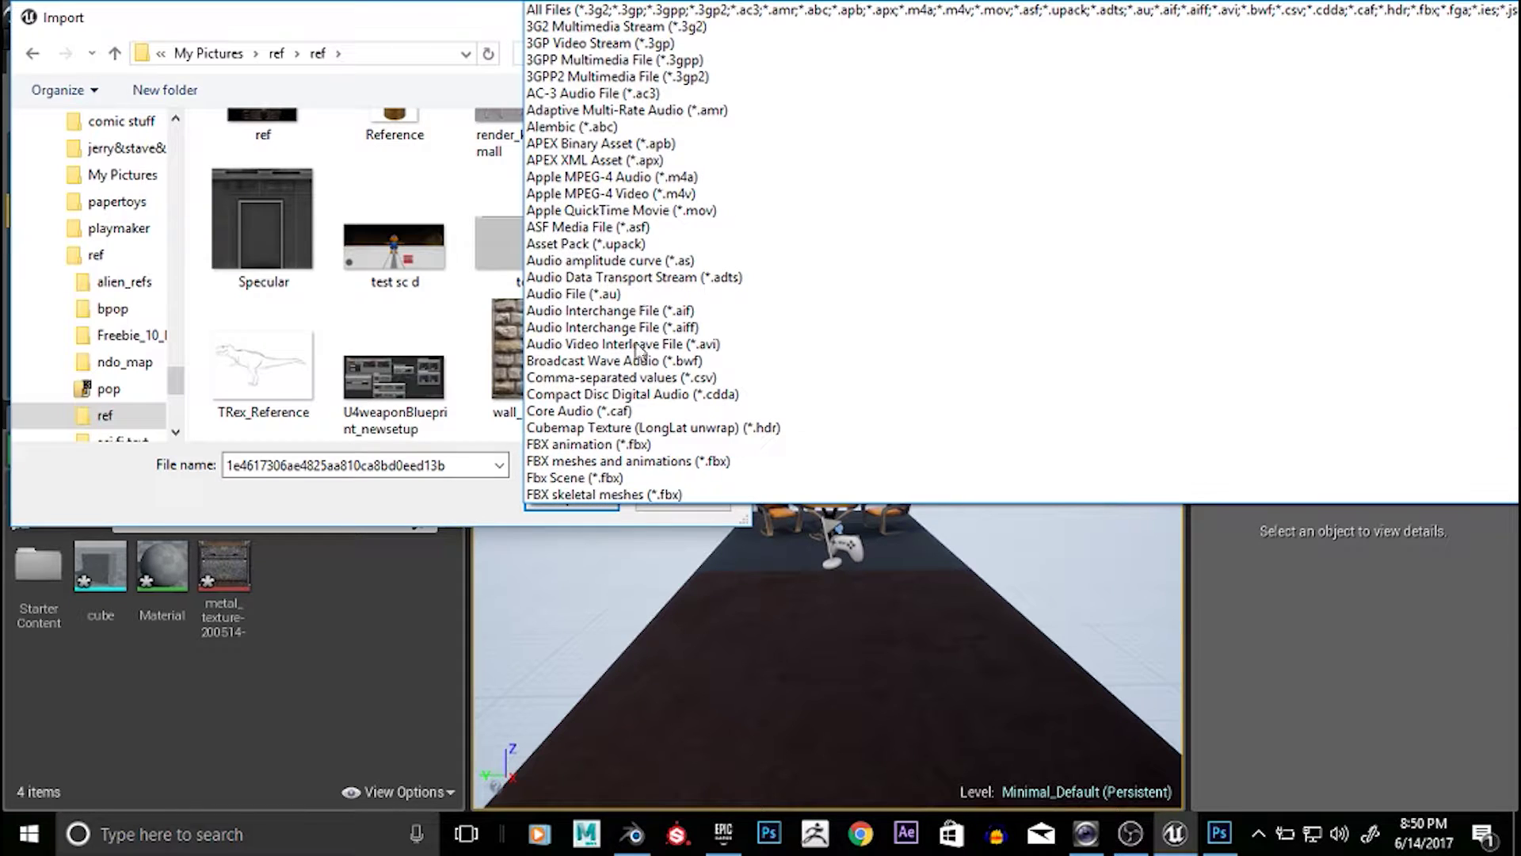
left_click(646, 11)
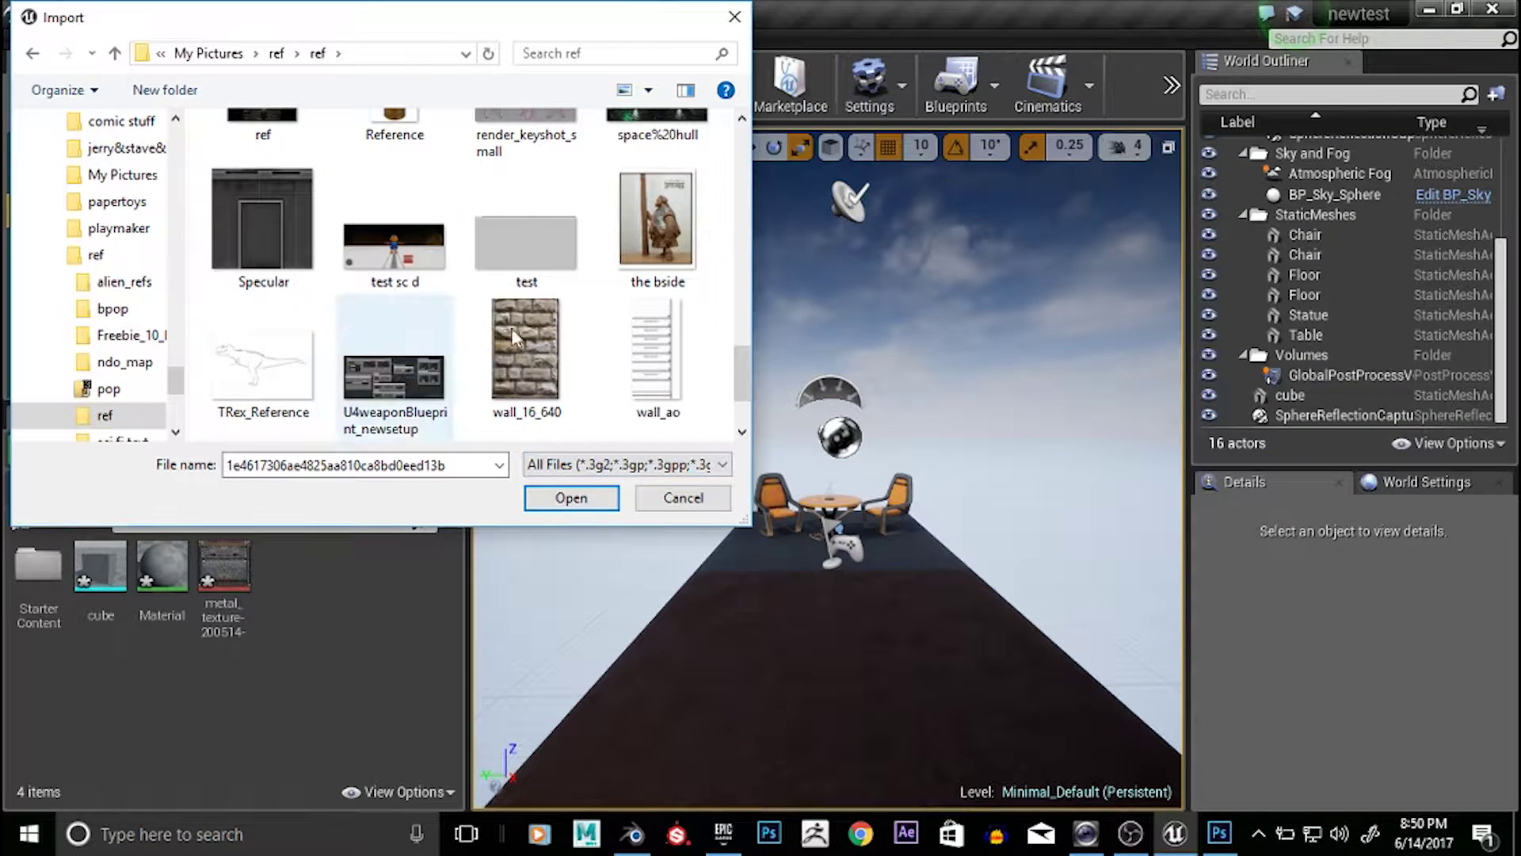
scroll(510, 327, "down", 2)
scroll(576, 317, "up", 5)
scroll(576, 317, "up", 4)
scroll(576, 317, "down", 7)
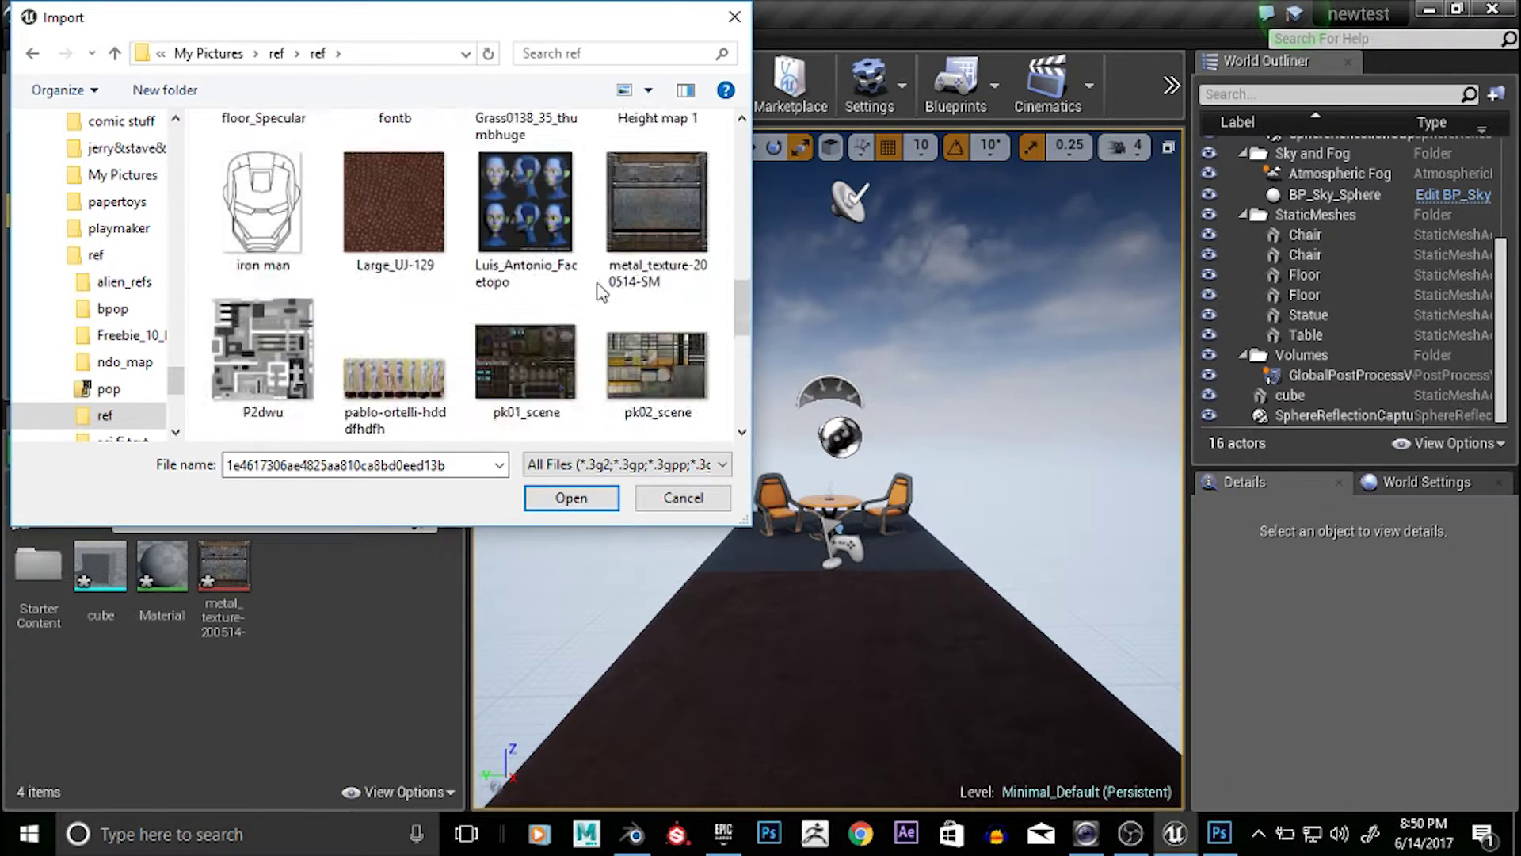
left_click(664, 500)
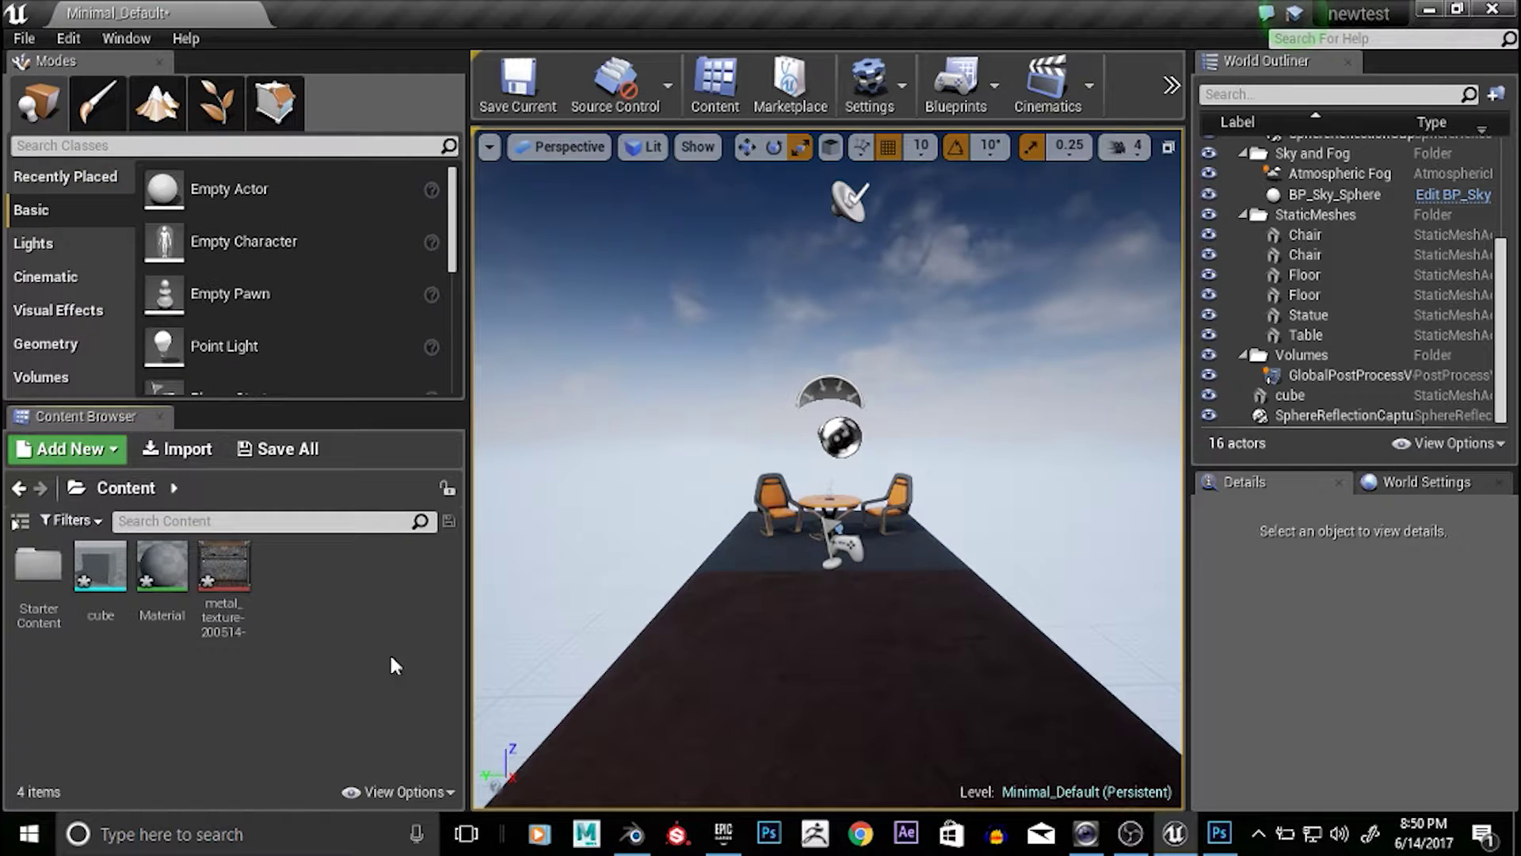
Switch to Photoshop and save the normal map as a 24 bits/pixel Targa copy named metal_texture-200514-SMnar in the nested ref folder
left_click(1220, 834)
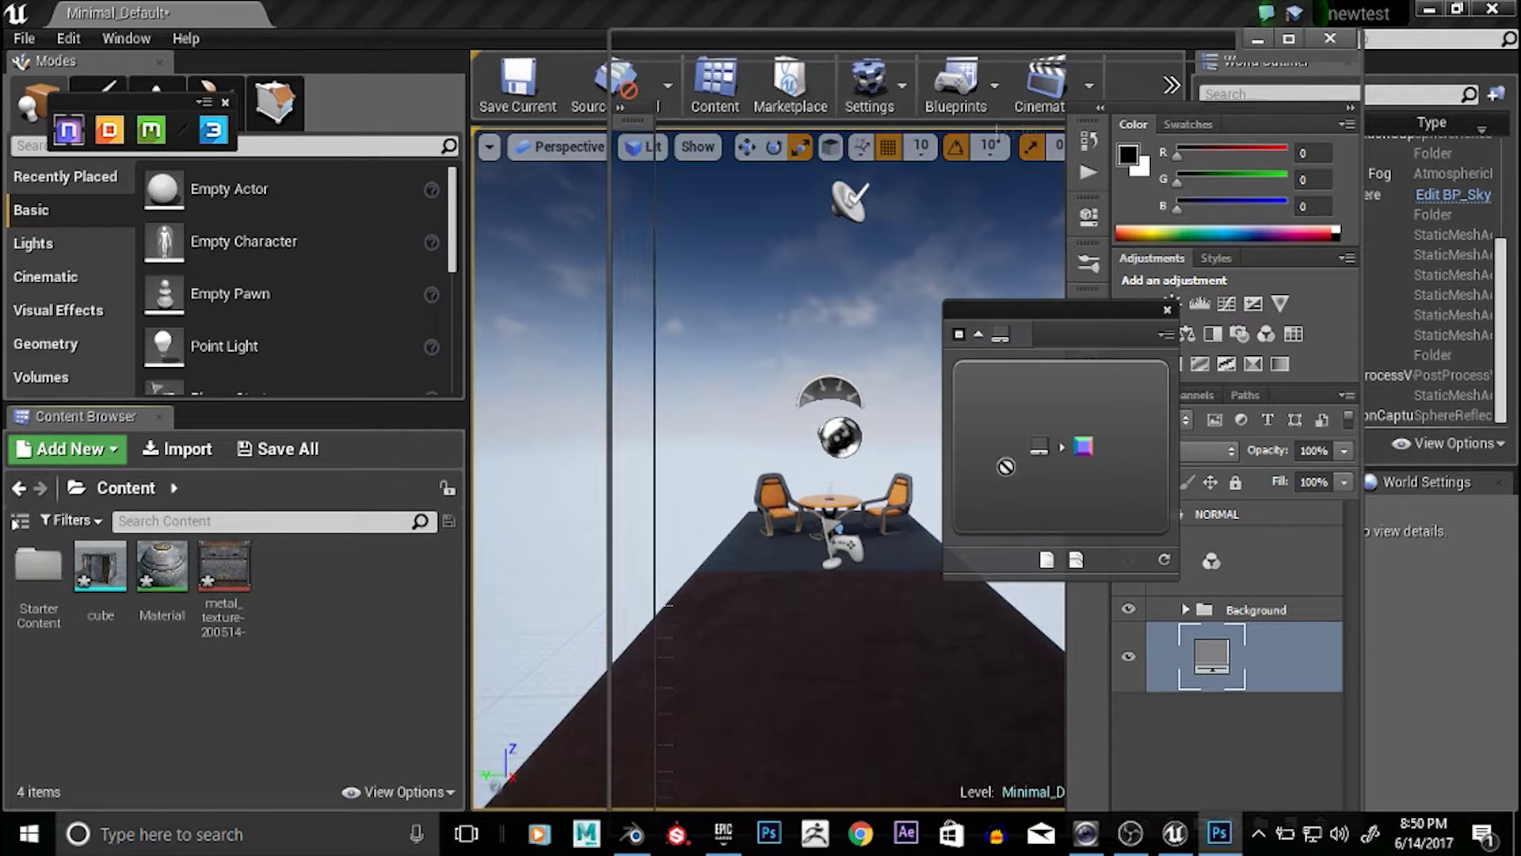
left_click(675, 46)
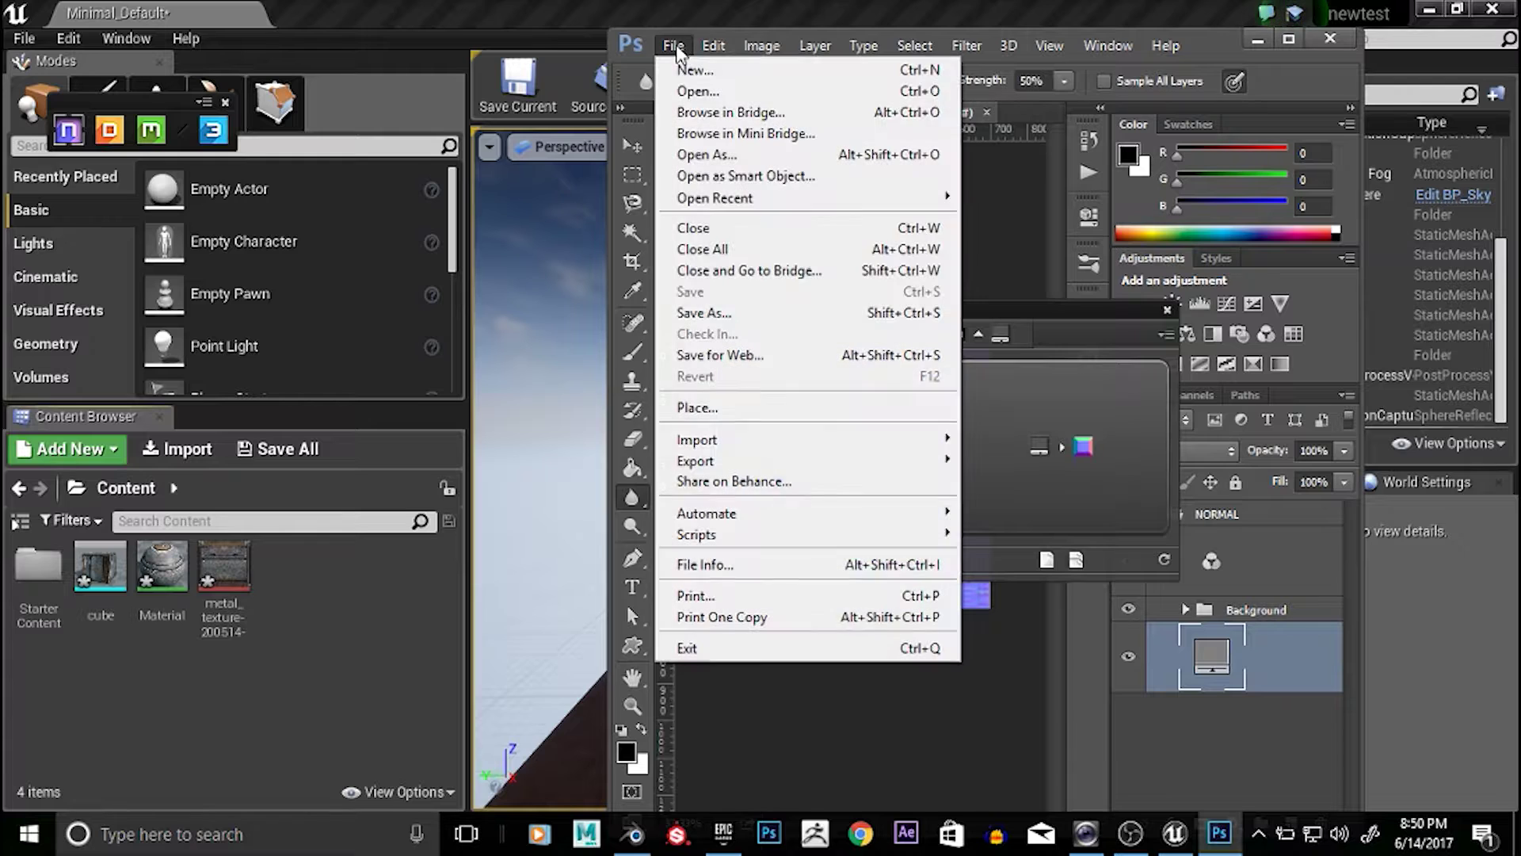
left_click(710, 311)
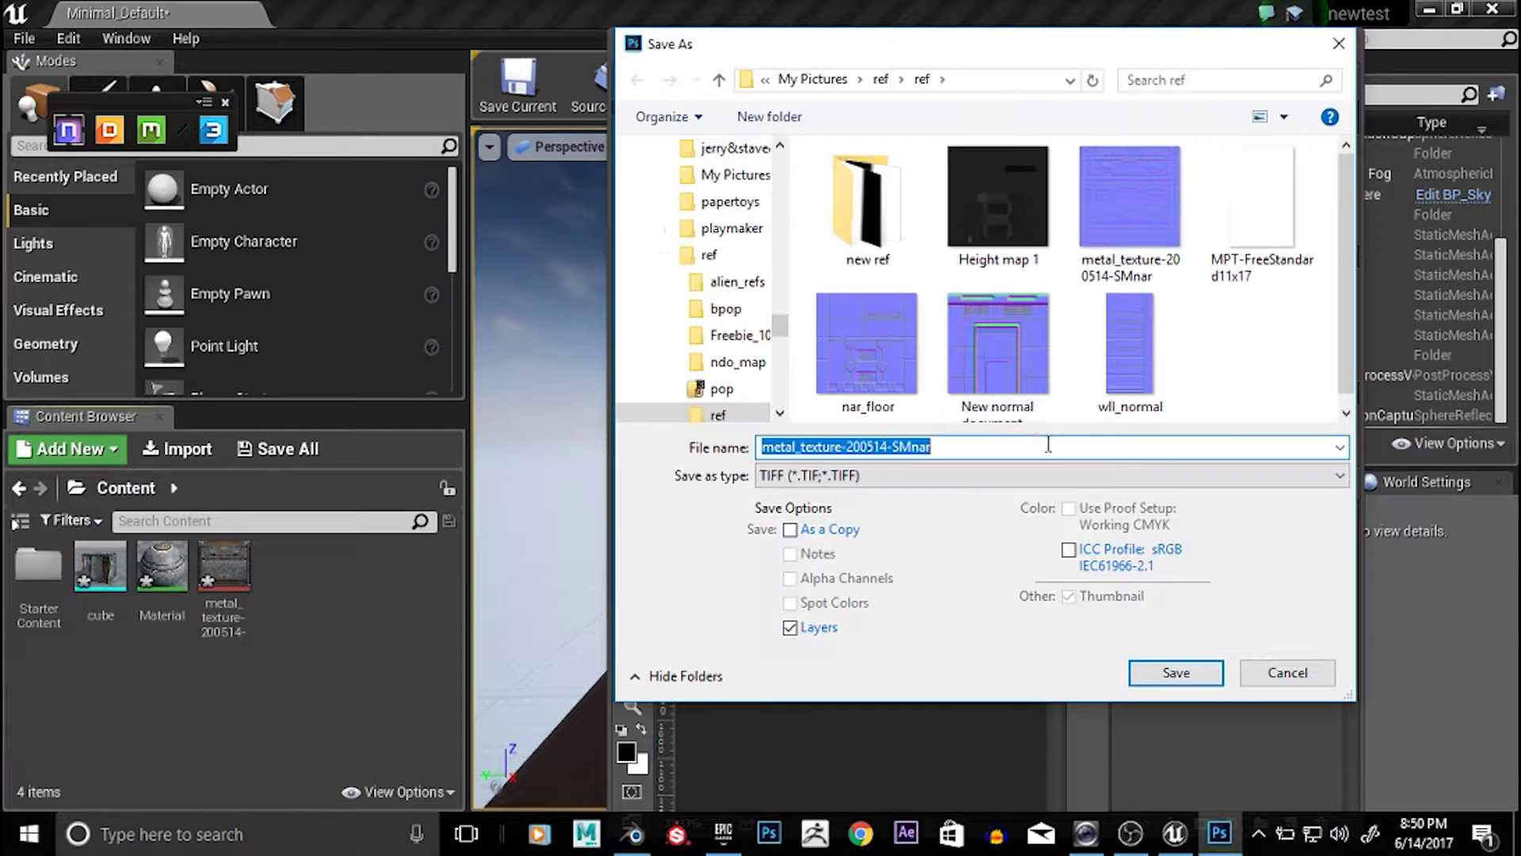
left_click(1007, 449)
left_click(997, 476)
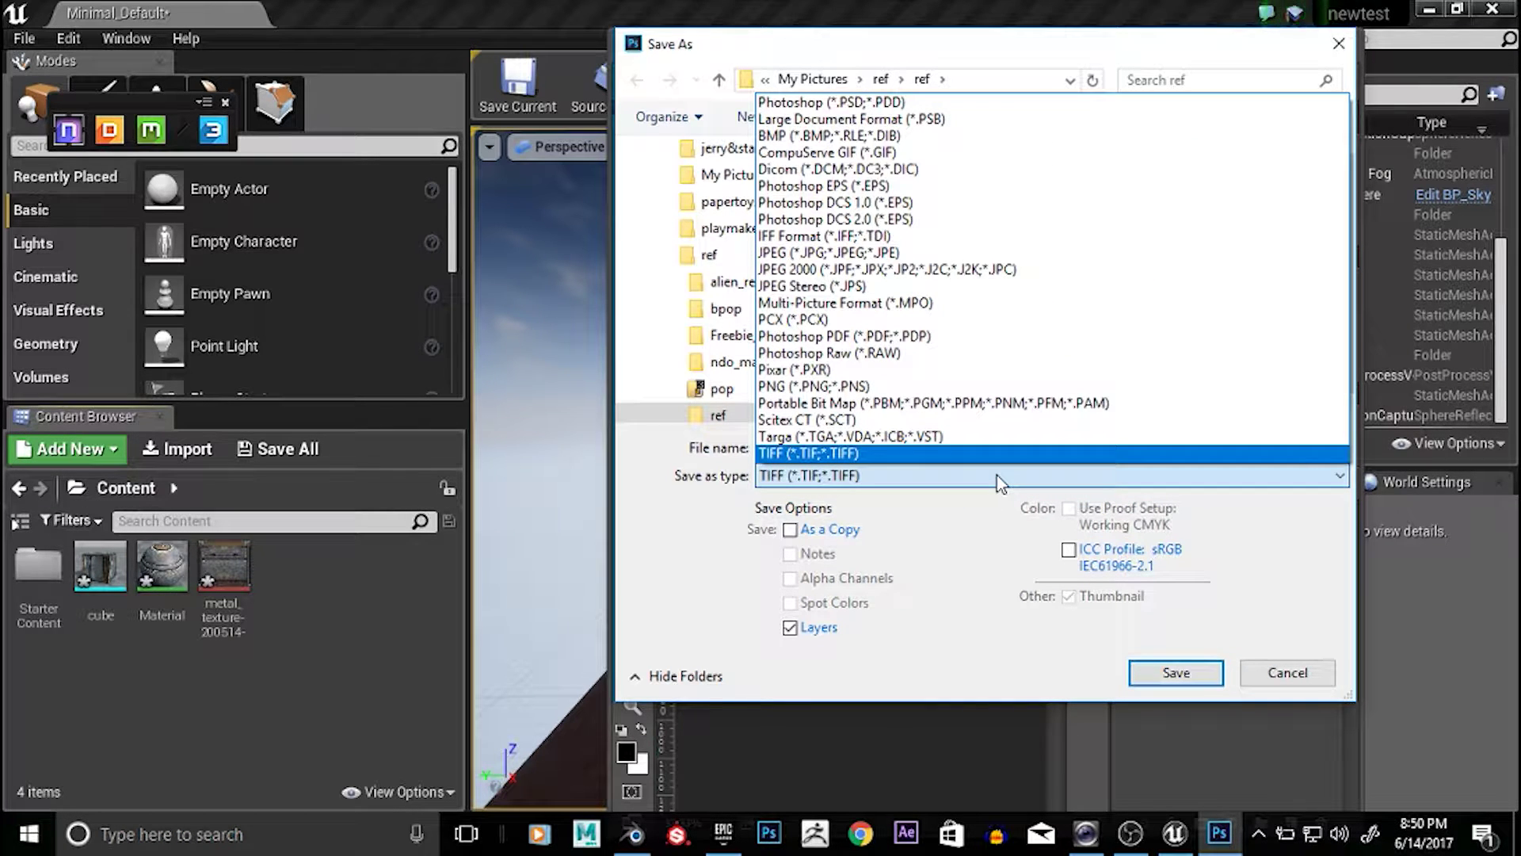
left_click(889, 437)
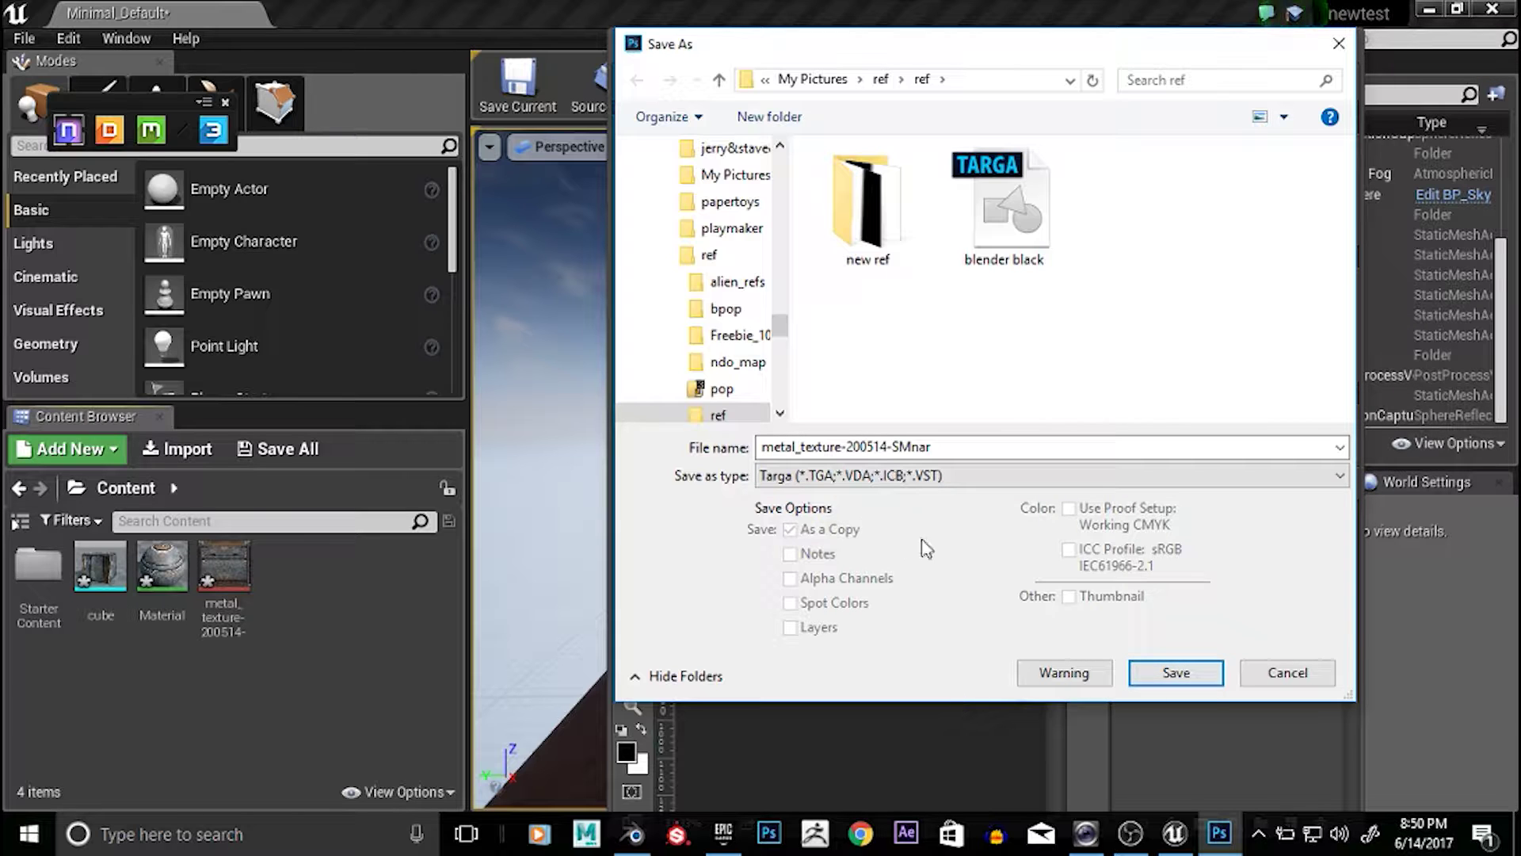
left_click(1170, 674)
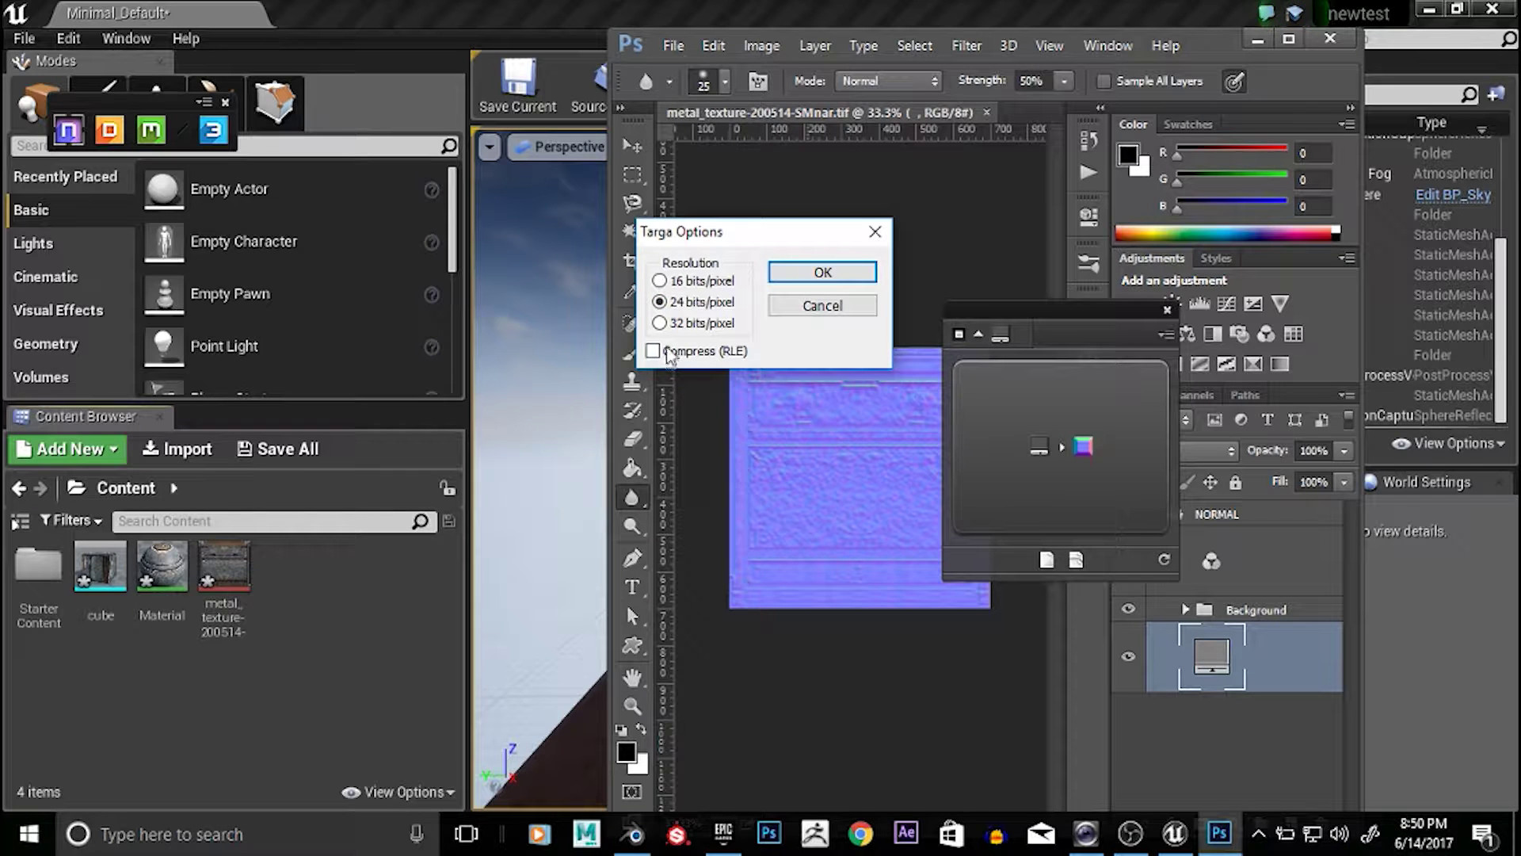
left_click(785, 278)
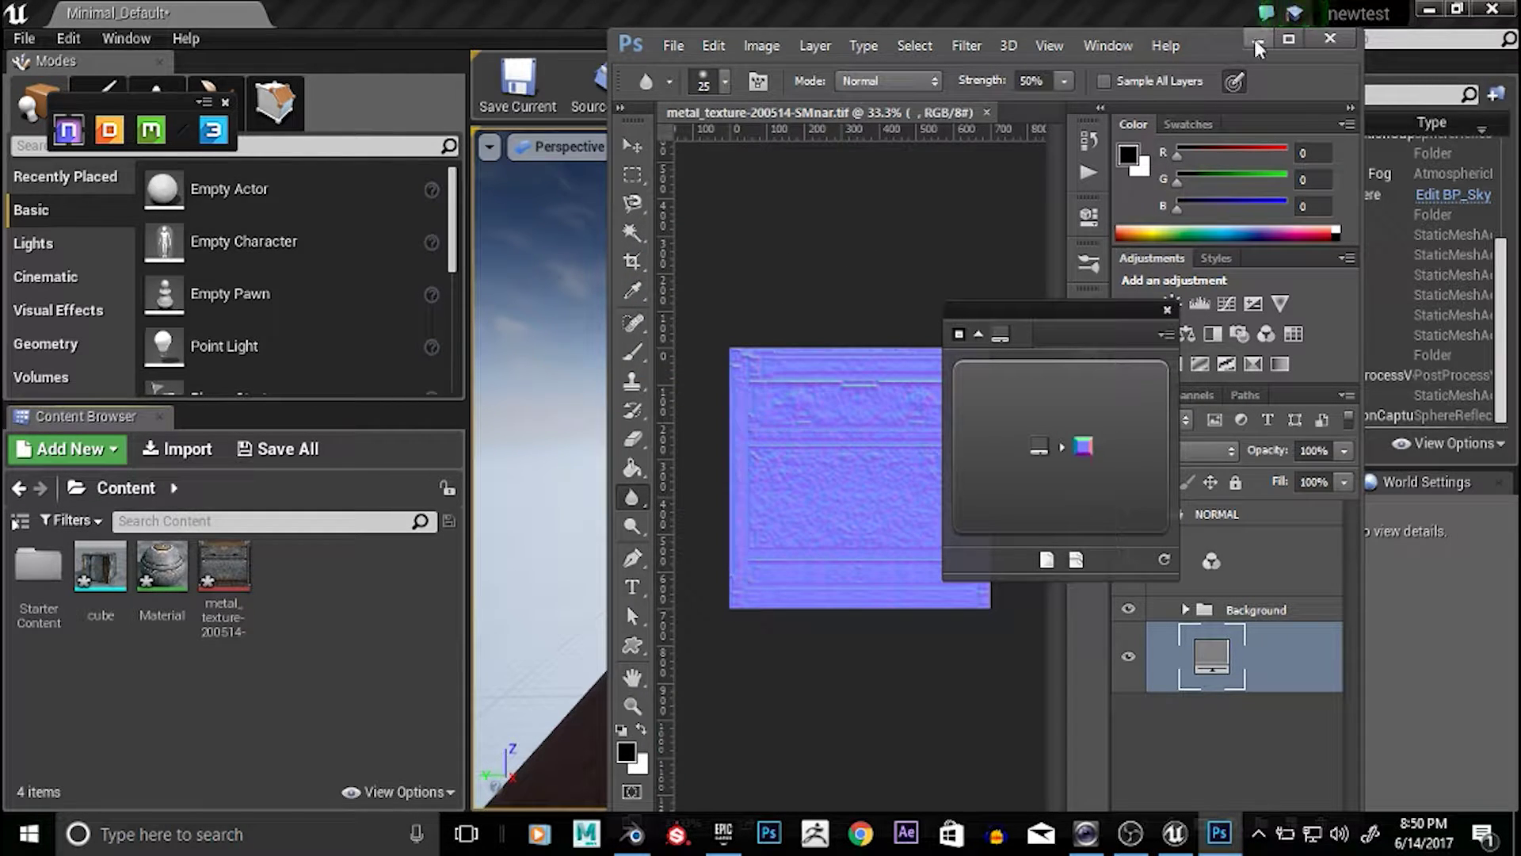
left_click(1258, 42)
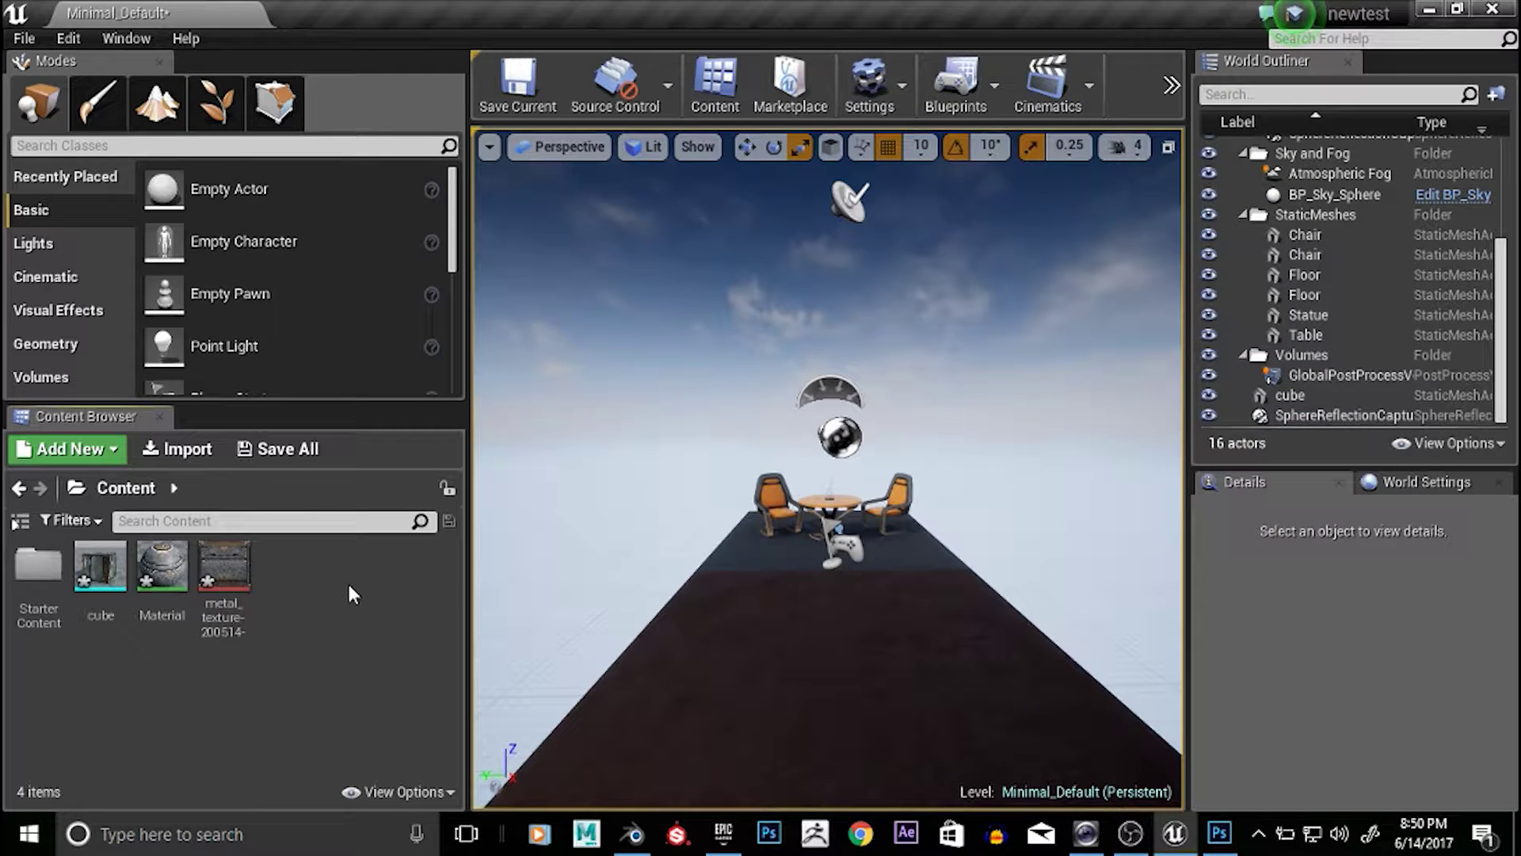
Start a new import into Unreal's Content folder and open the nested ref folder in My Pictures on My Passport (F:)
right_click(303, 604)
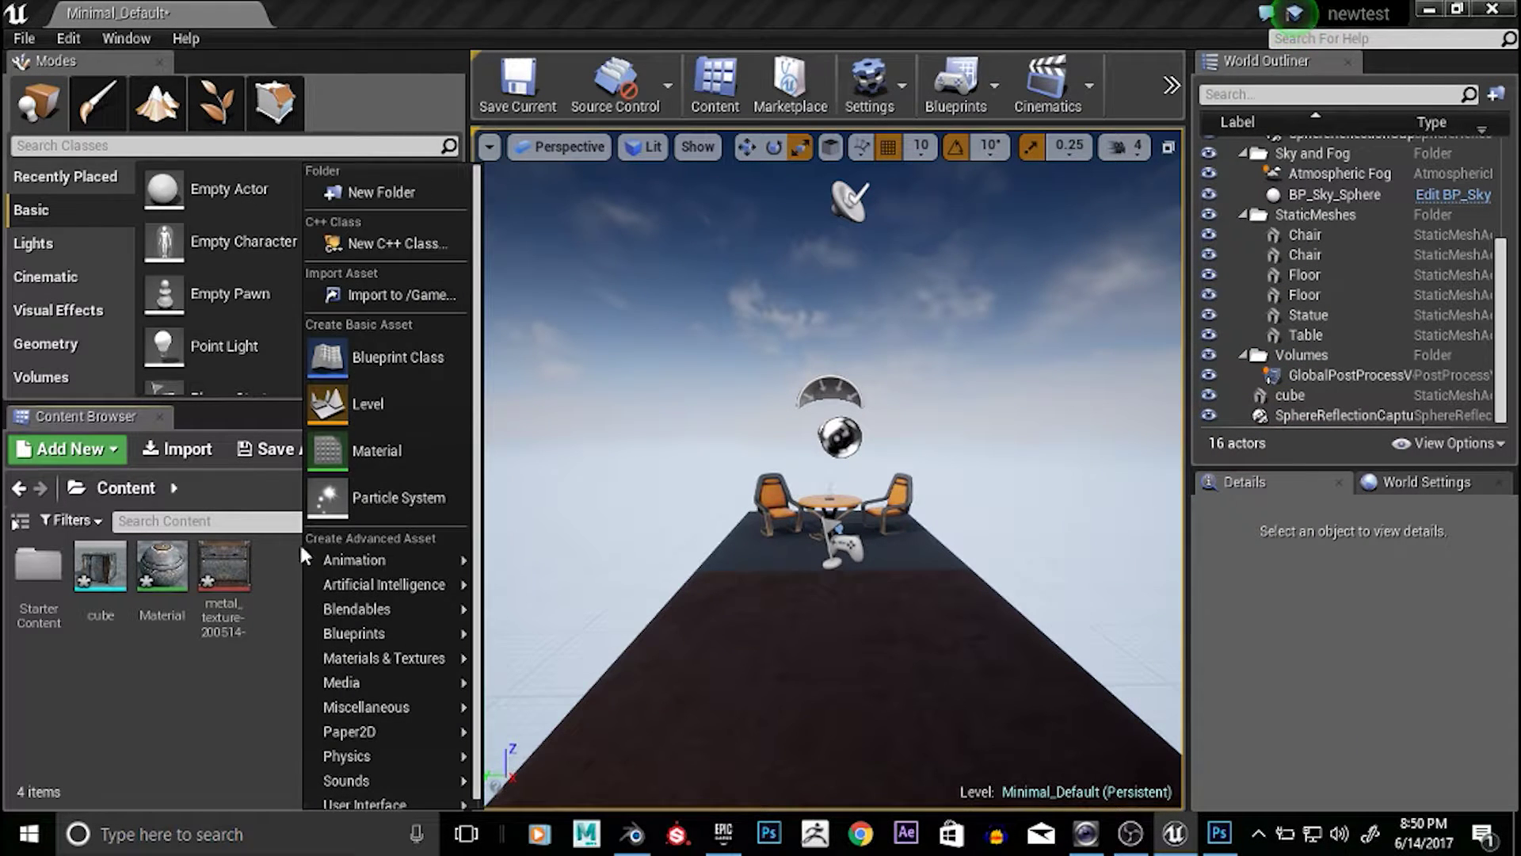
left_click(360, 295)
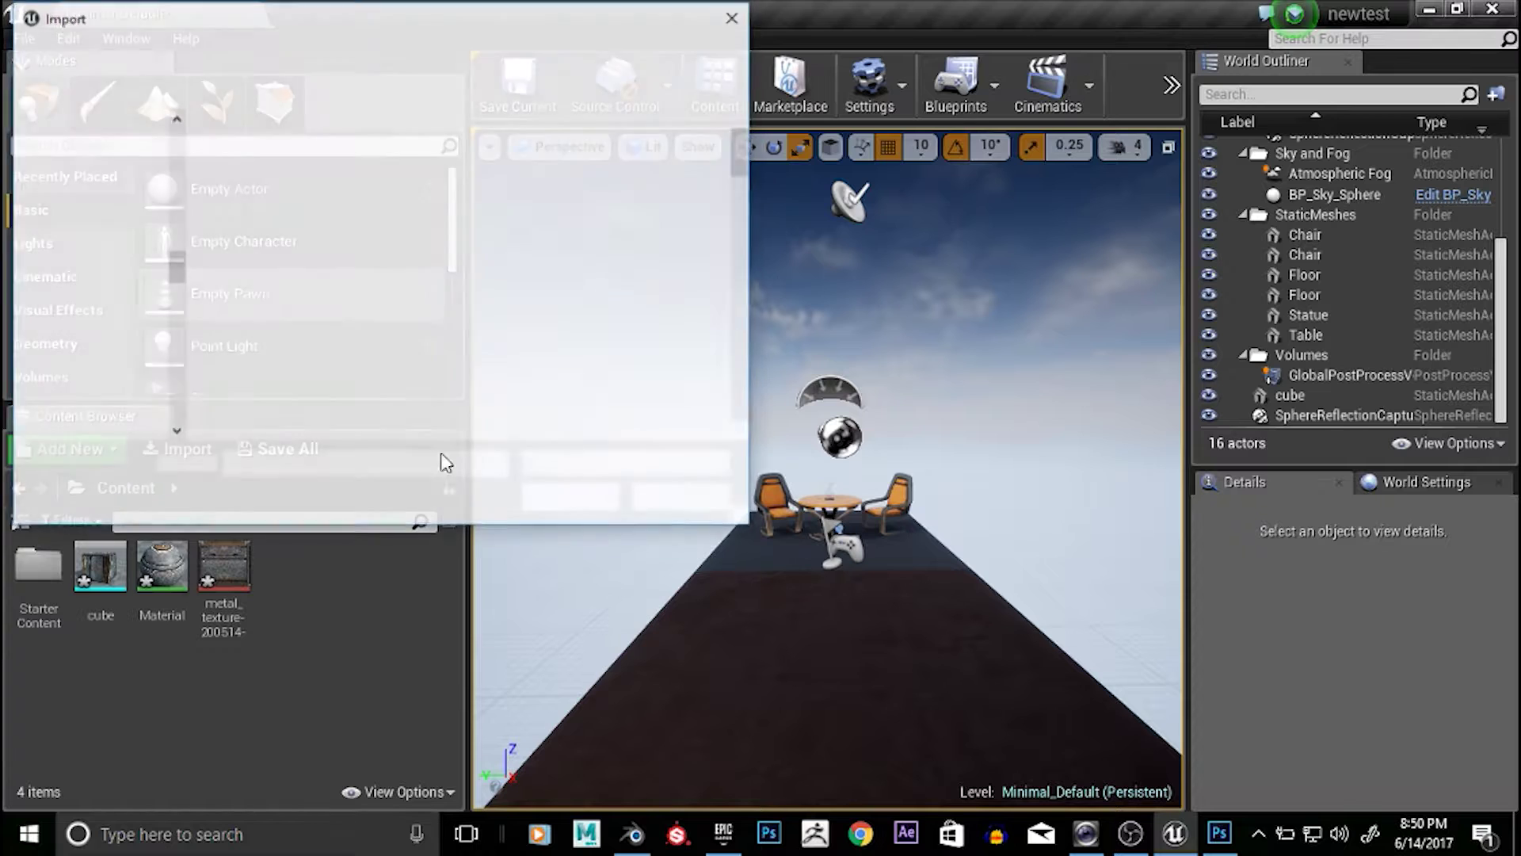
scroll(99, 290, "down", 15)
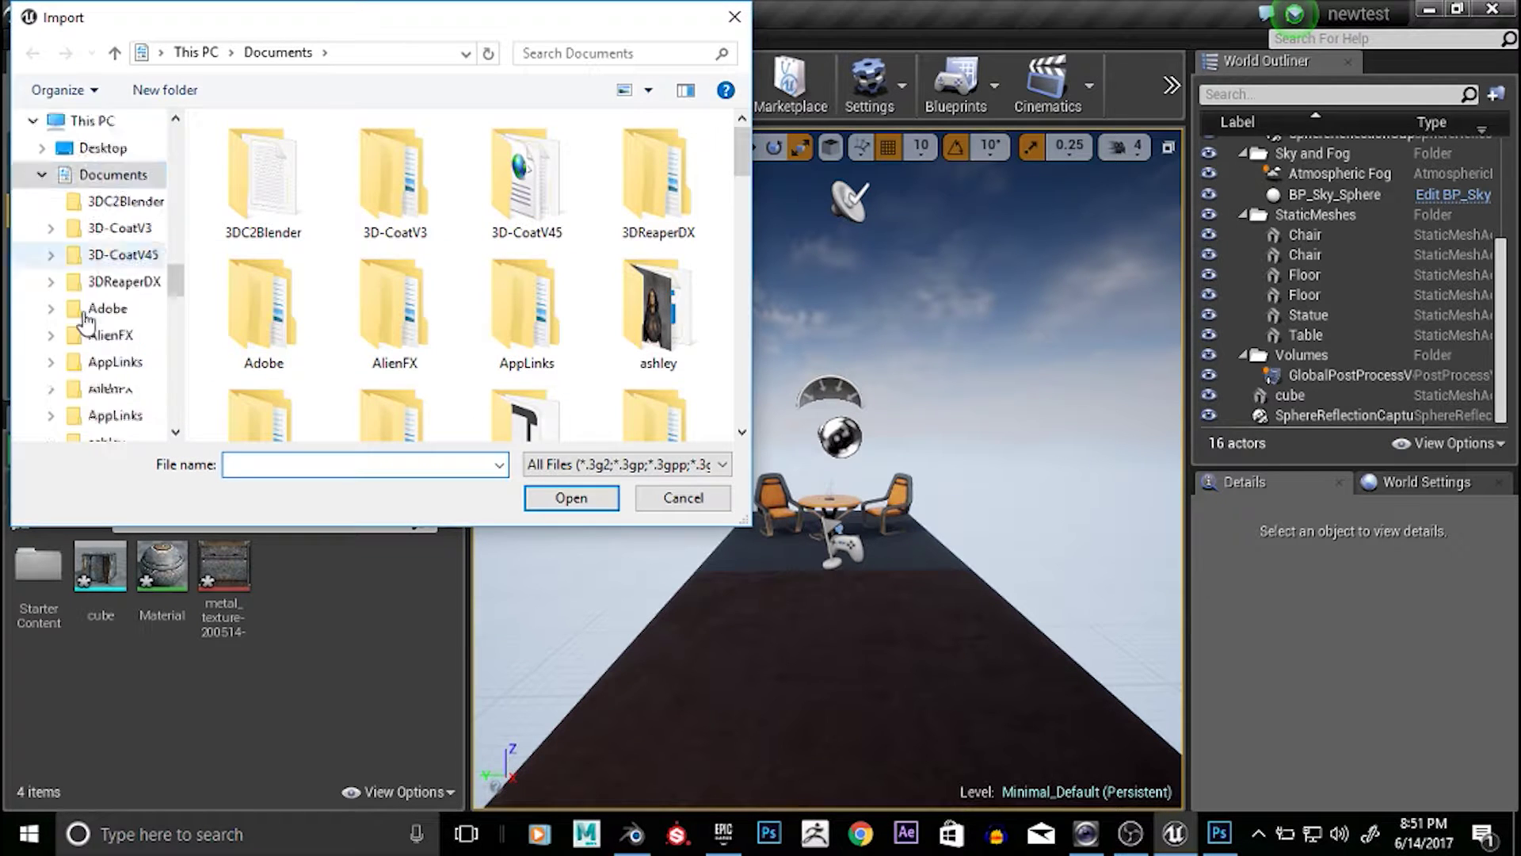
scroll(99, 315, "down", 1)
left_click(120, 316)
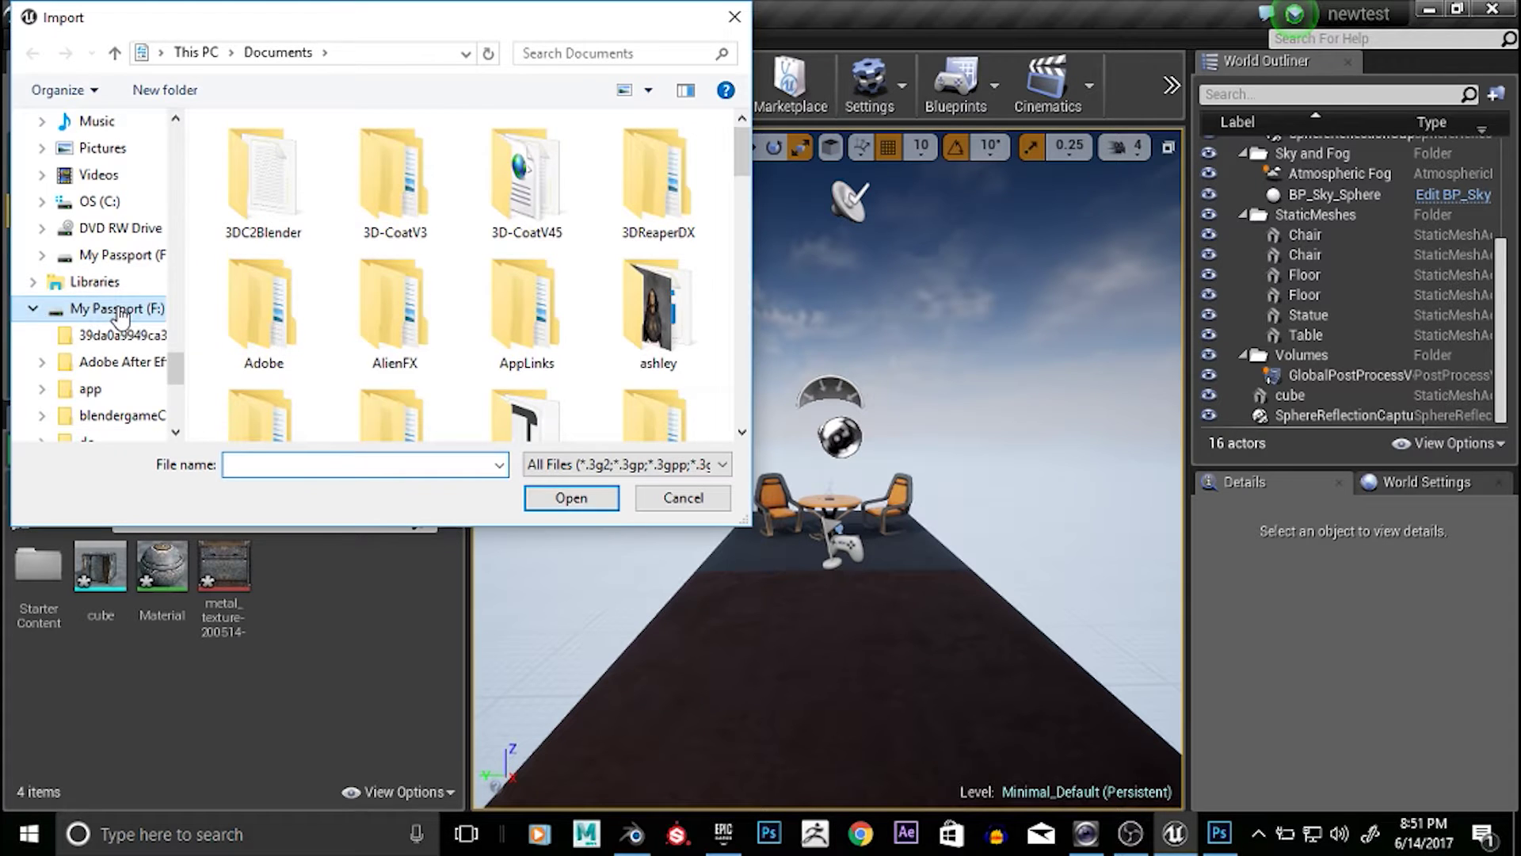
scroll(538, 285, "down", 2)
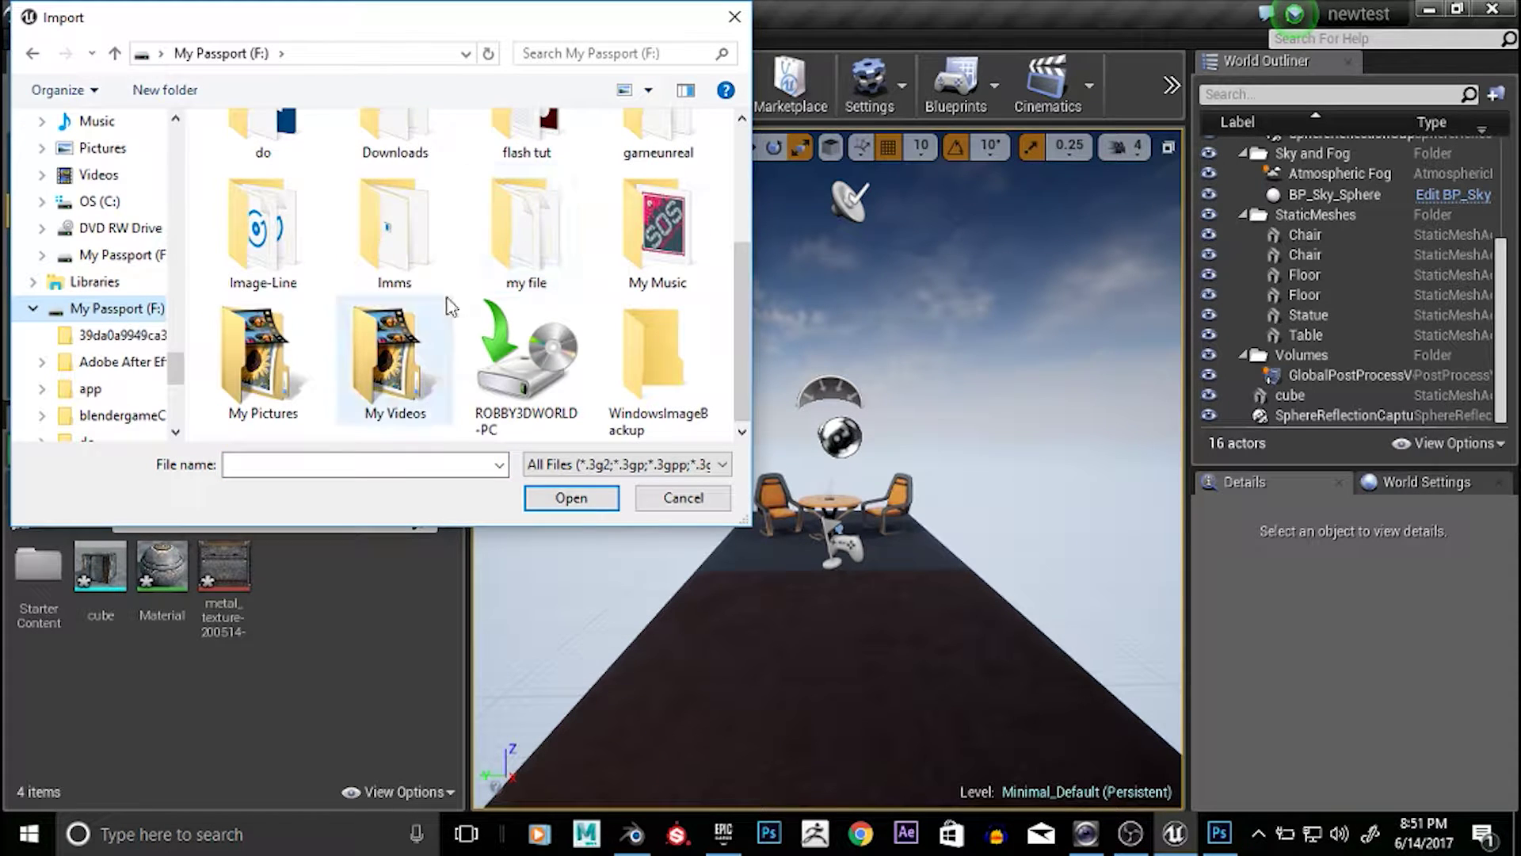
double_click(290, 360)
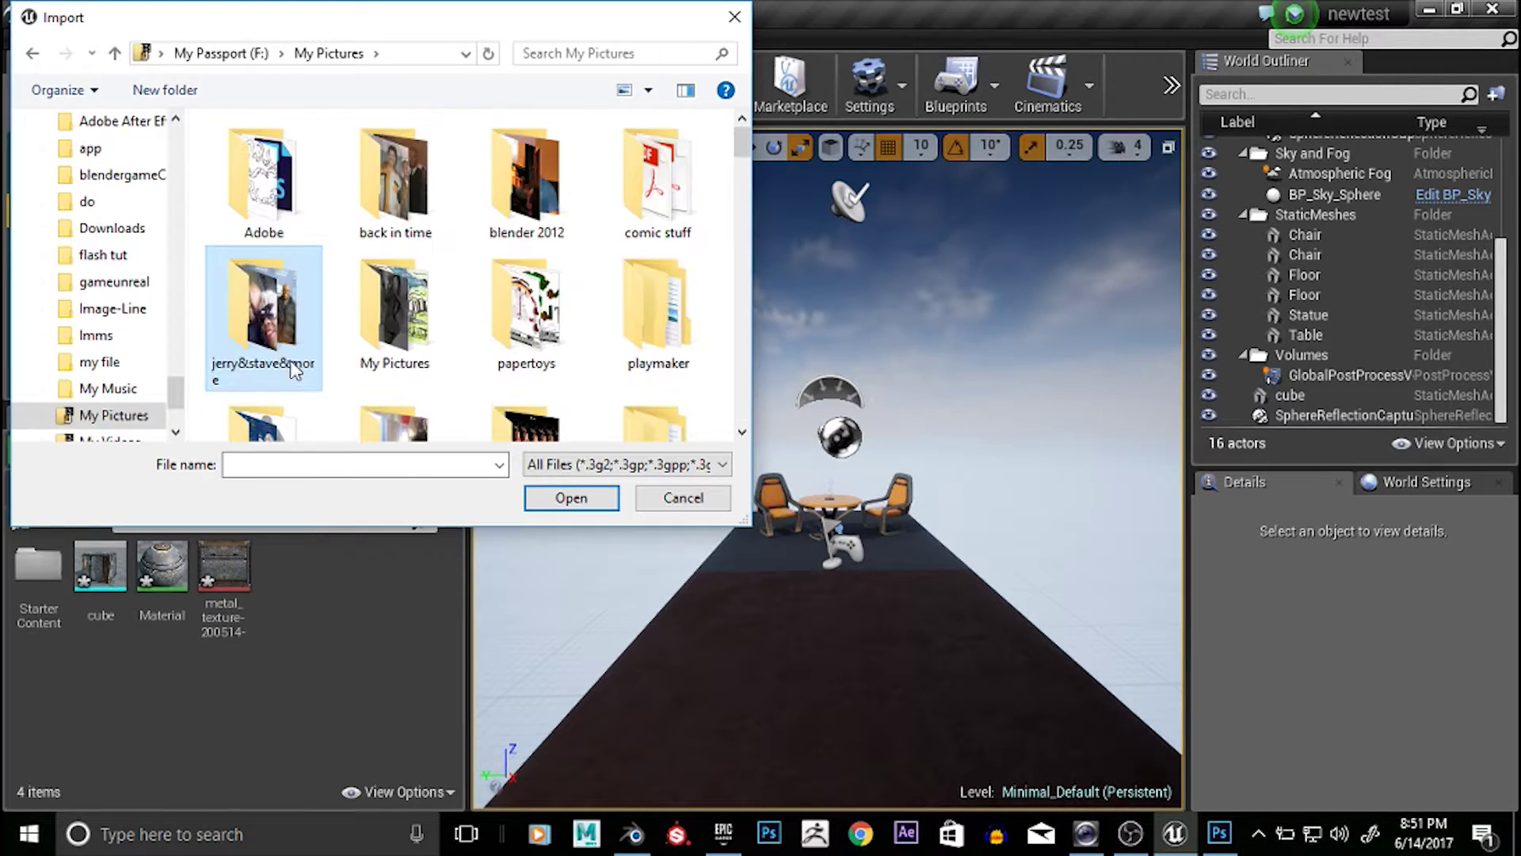
scroll(443, 261, "down", 1)
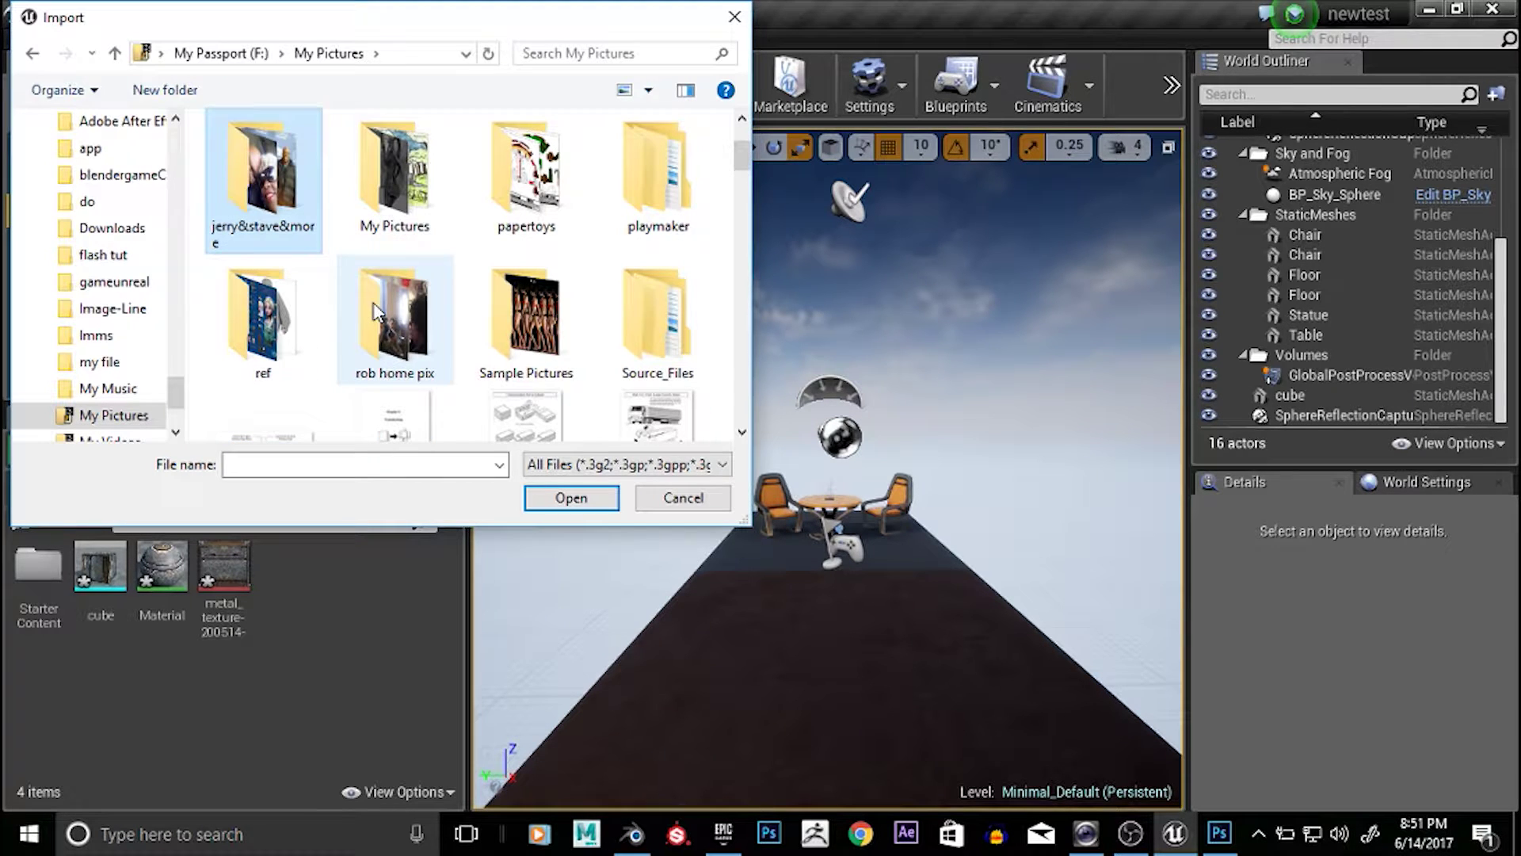
double_click(278, 337)
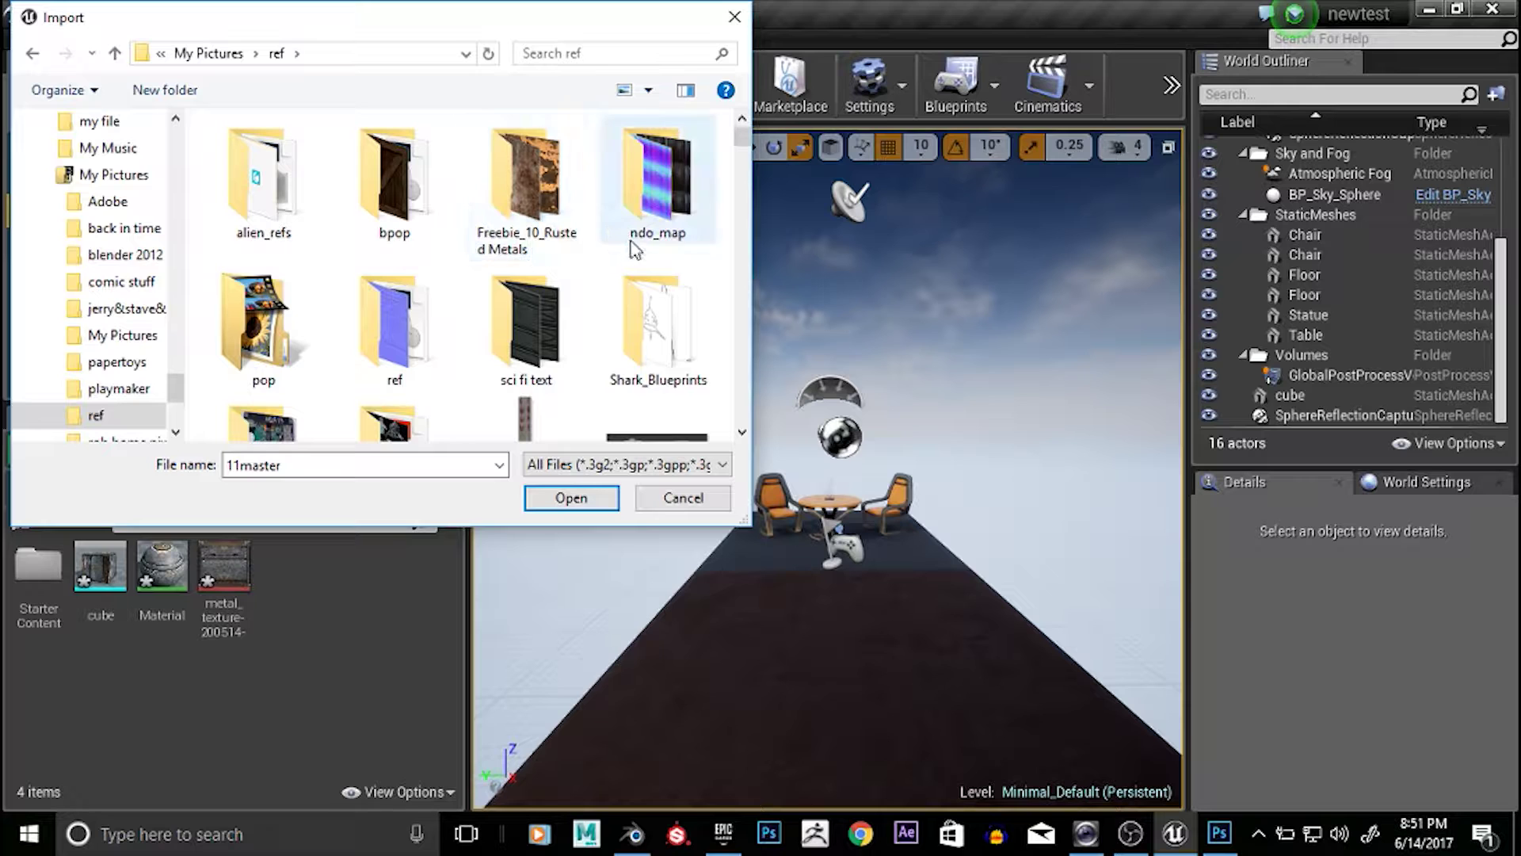
double_click(396, 352)
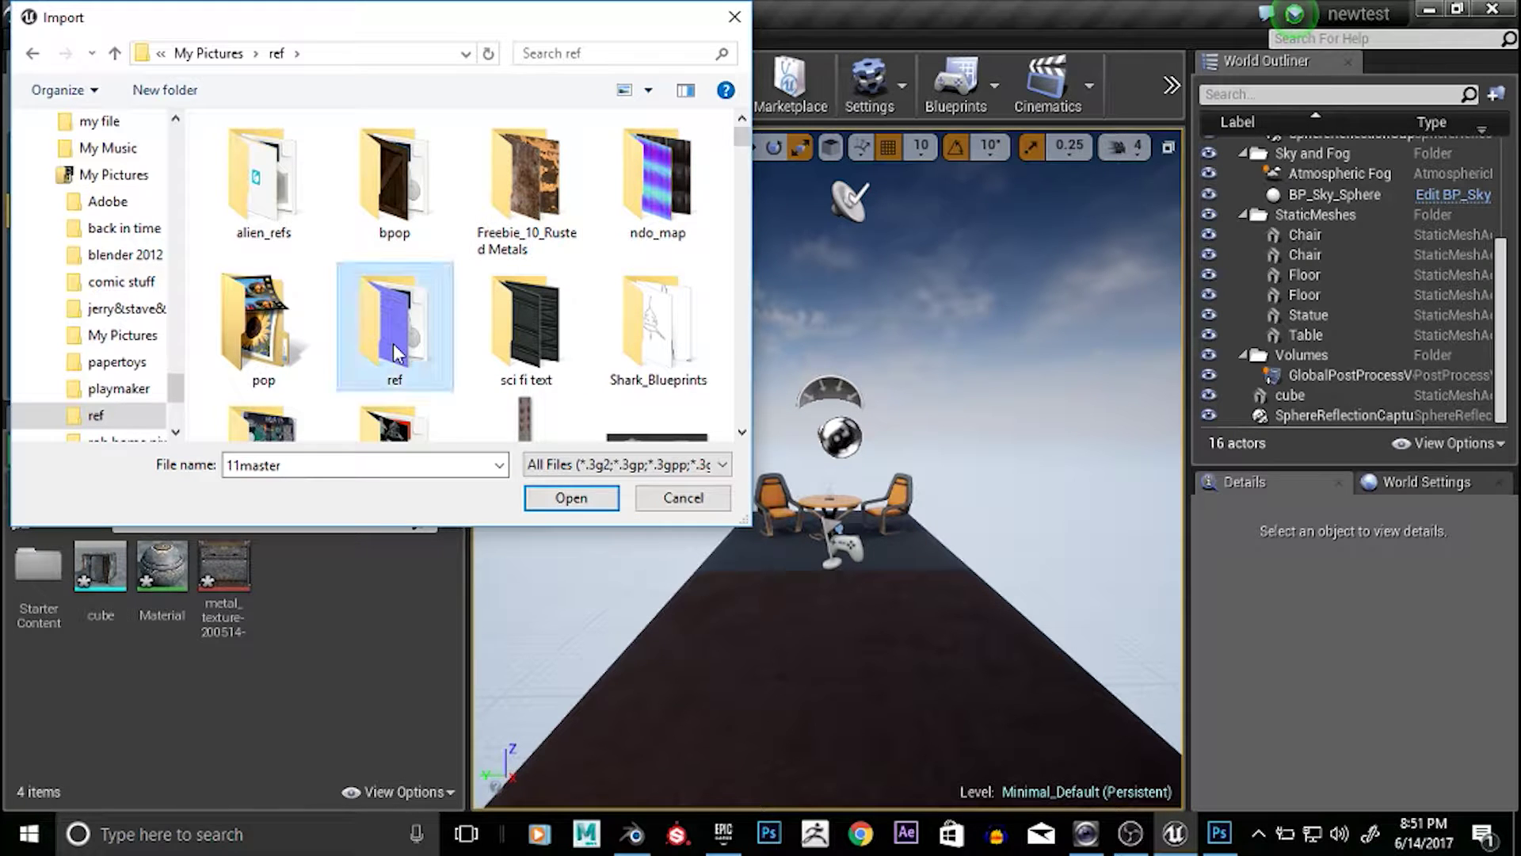
Look through the nested ref folder for the metal texture's normal map and cancel the import
scroll(602, 274, "down", 3)
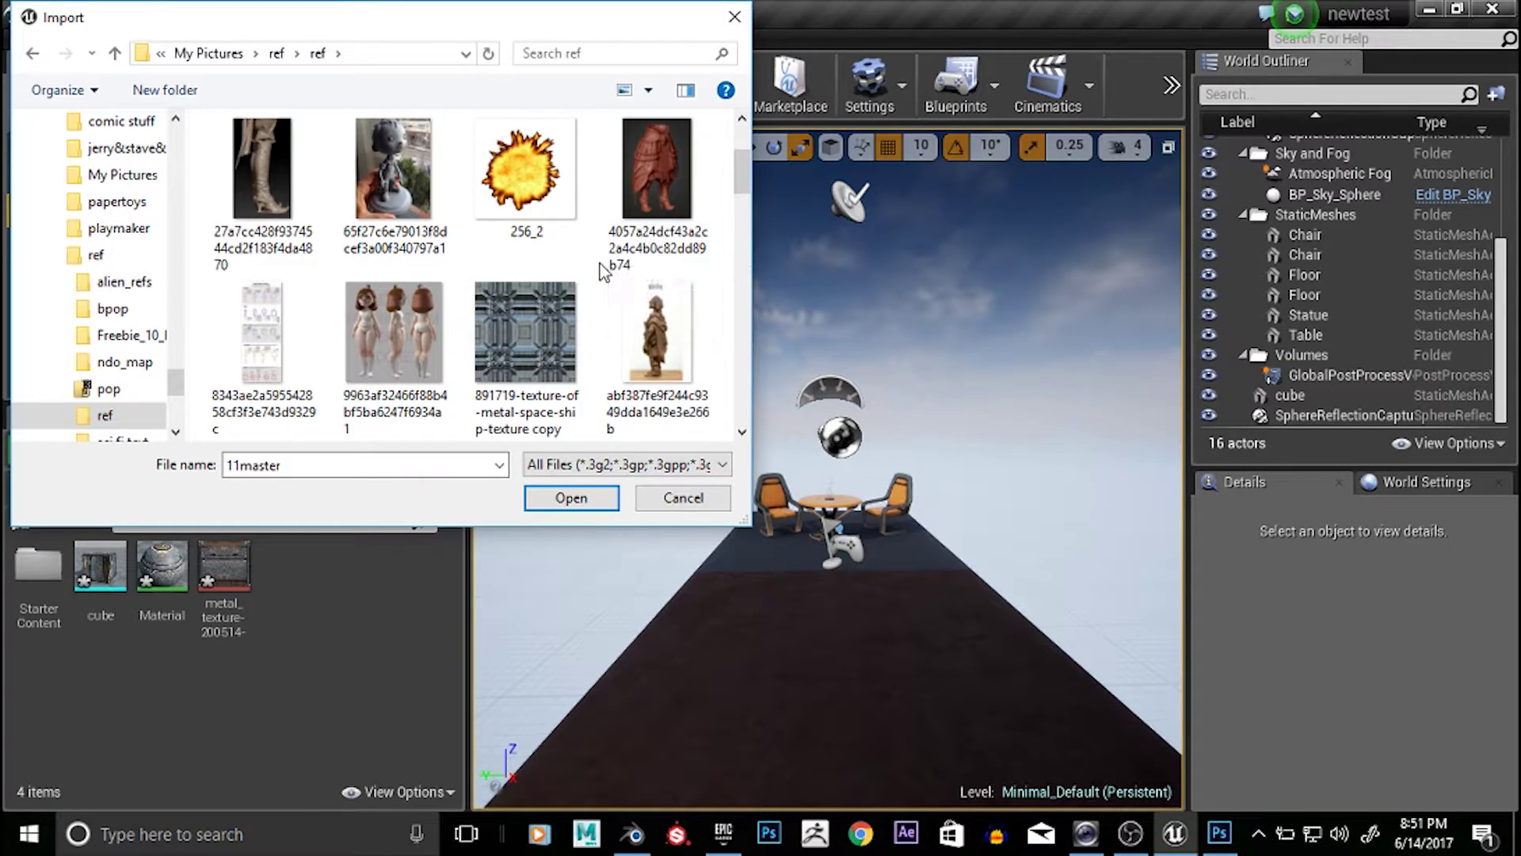
scroll(602, 273, "down", 6)
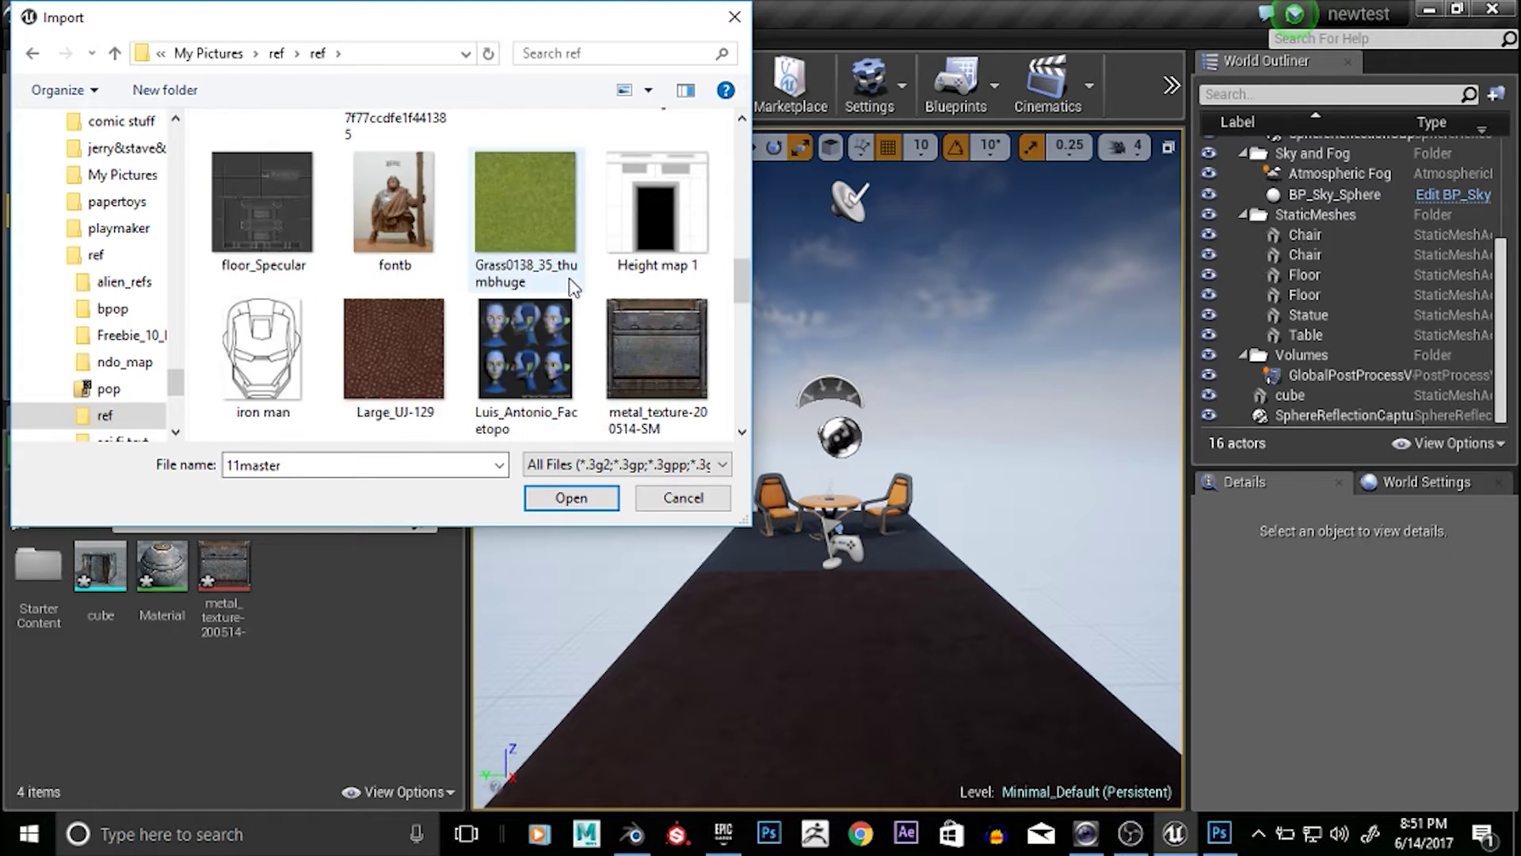
scroll(527, 309, "down", 5)
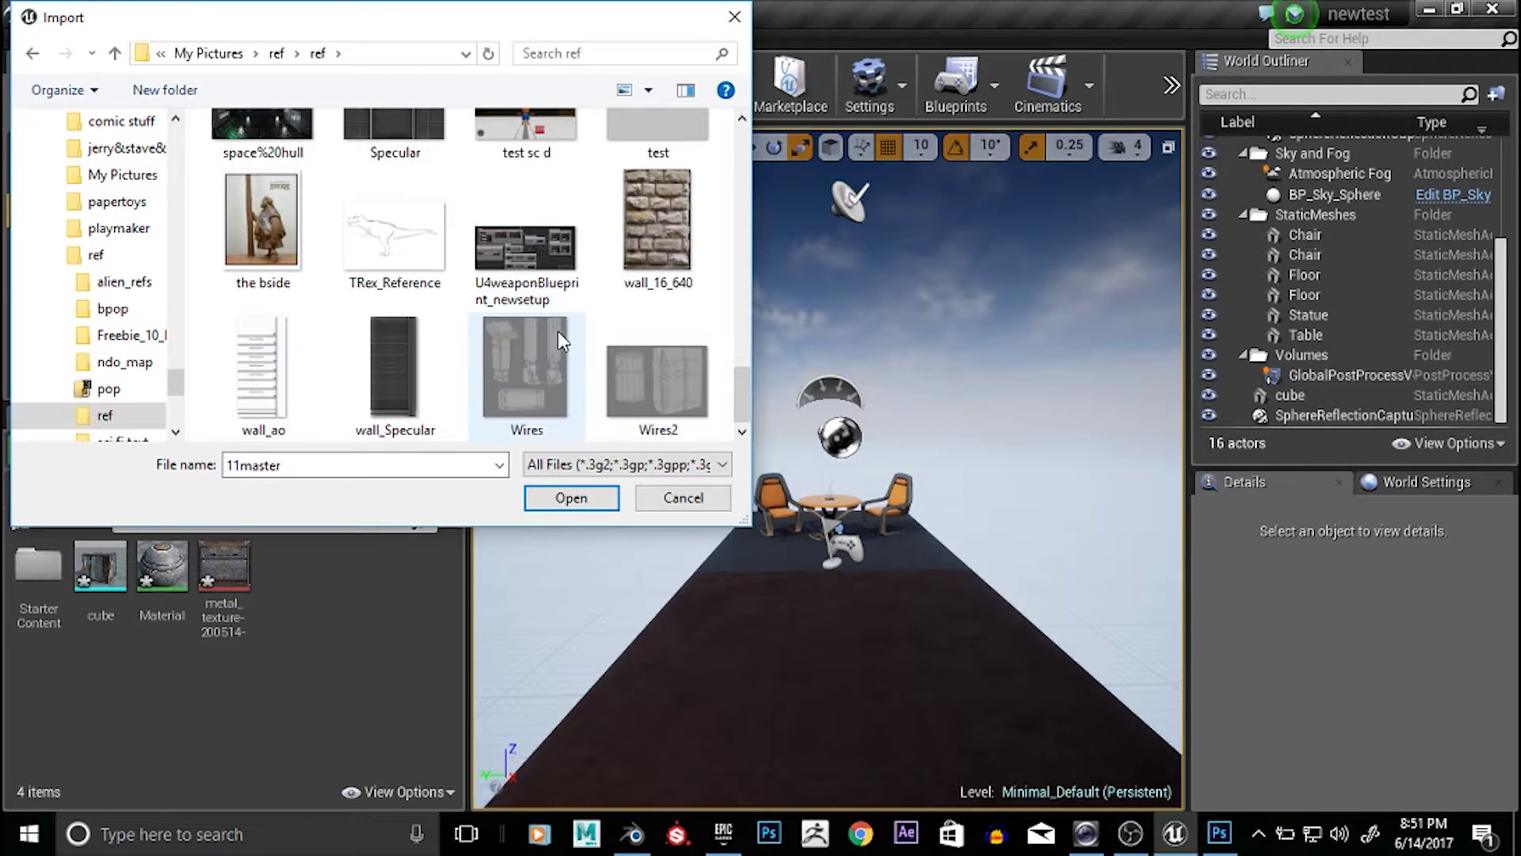
scroll(575, 386, "up", 6)
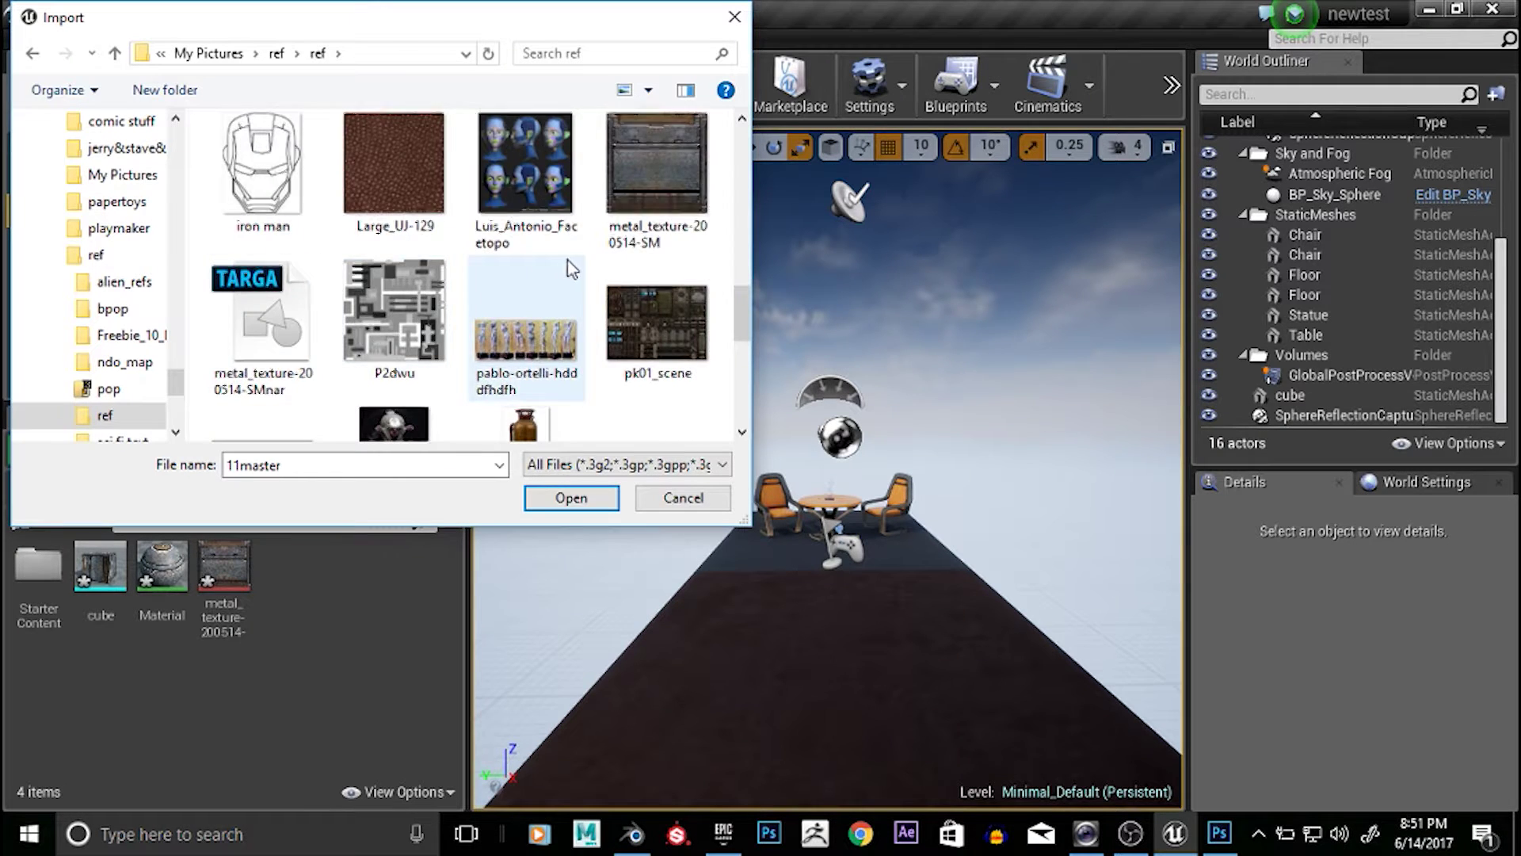
scroll(545, 302, "up", 4)
scroll(319, 276, "up", 10)
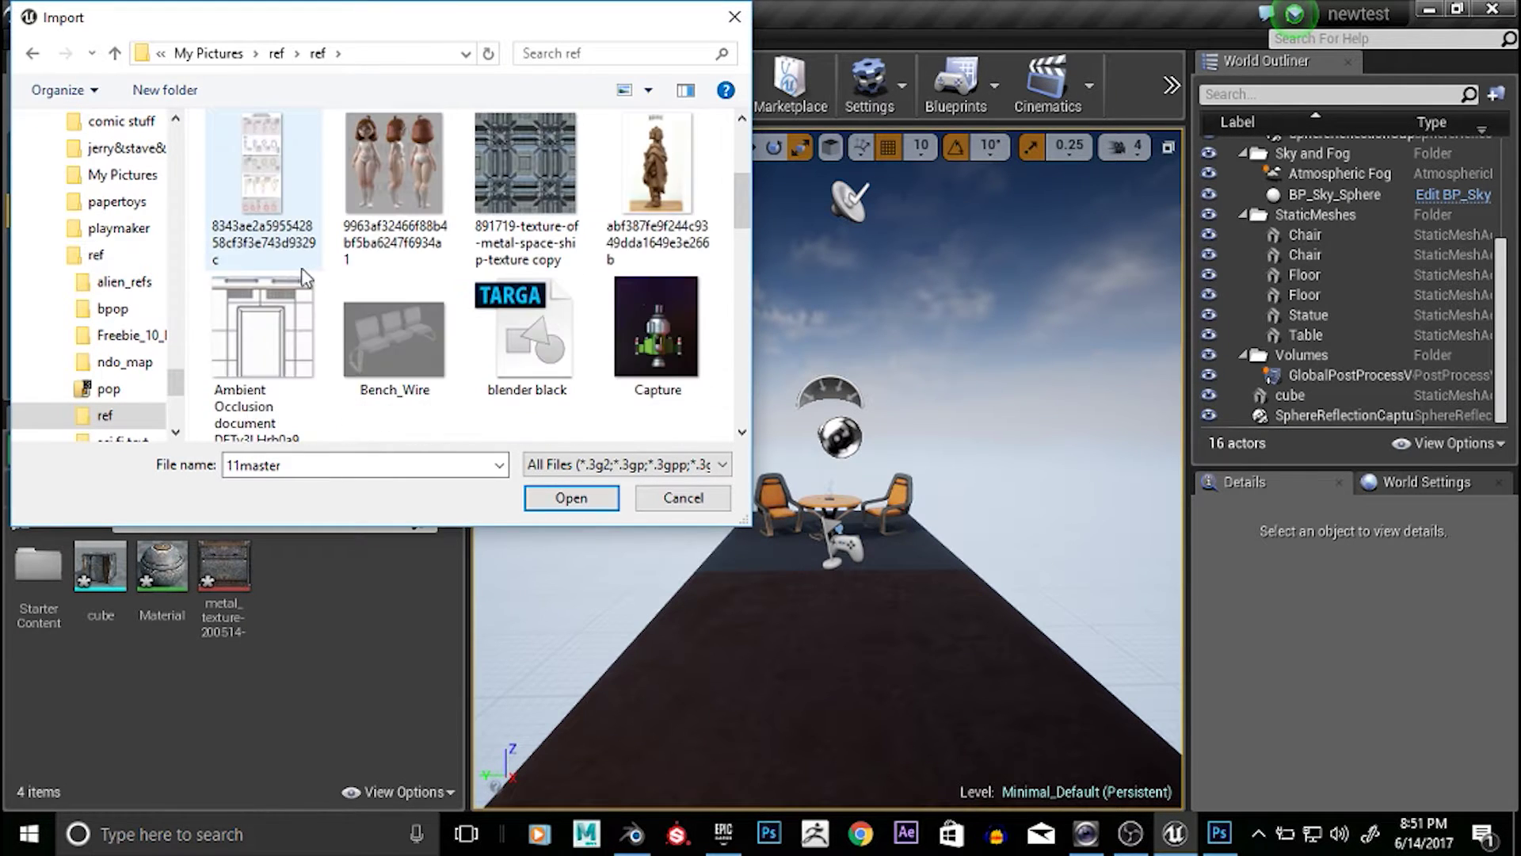
scroll(348, 317, "down", 12)
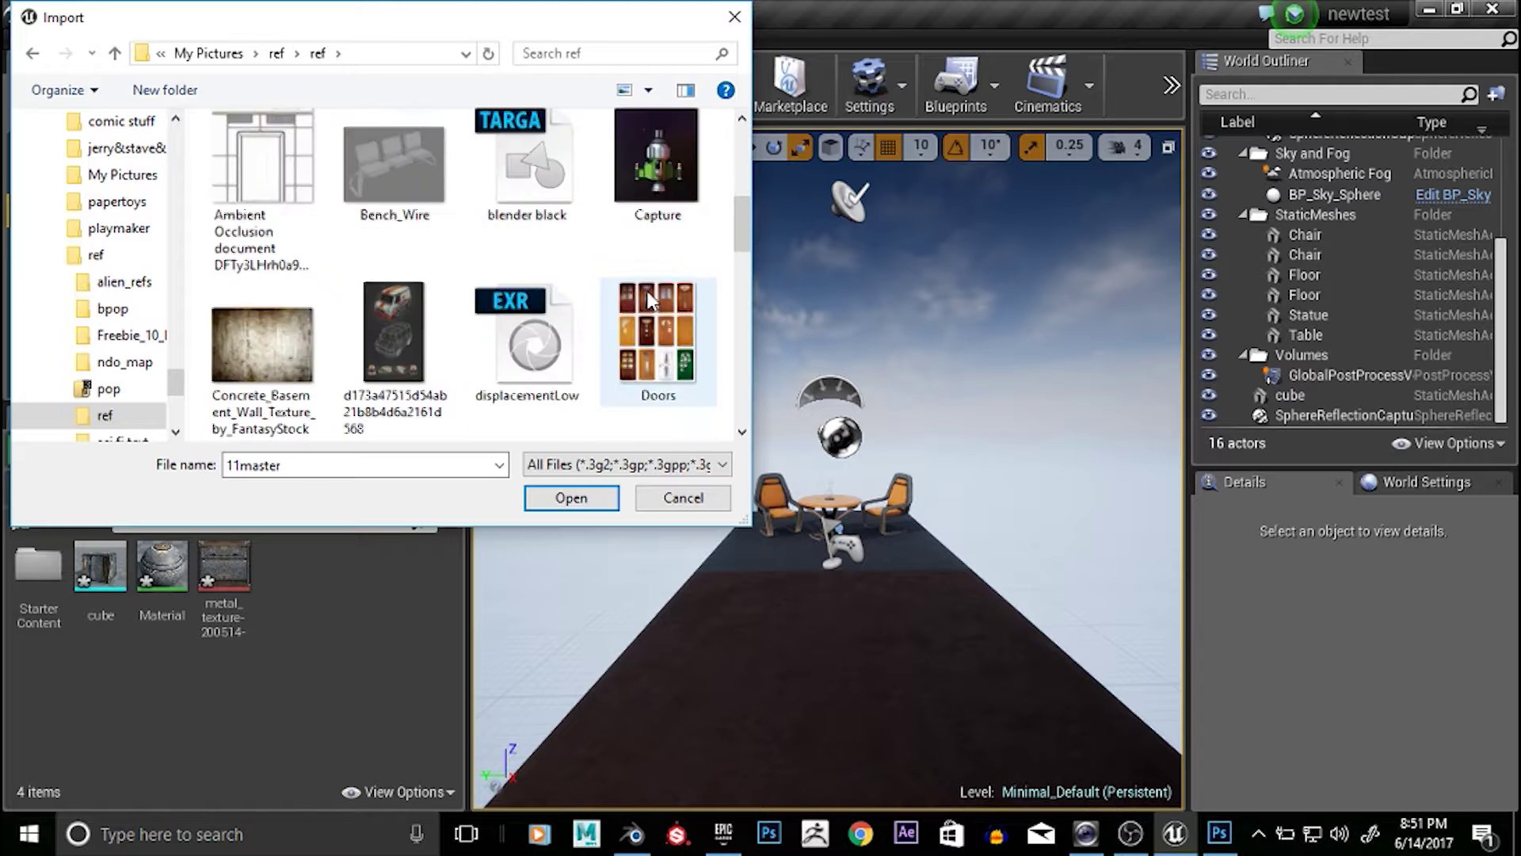
scroll(372, 333, "up", 4)
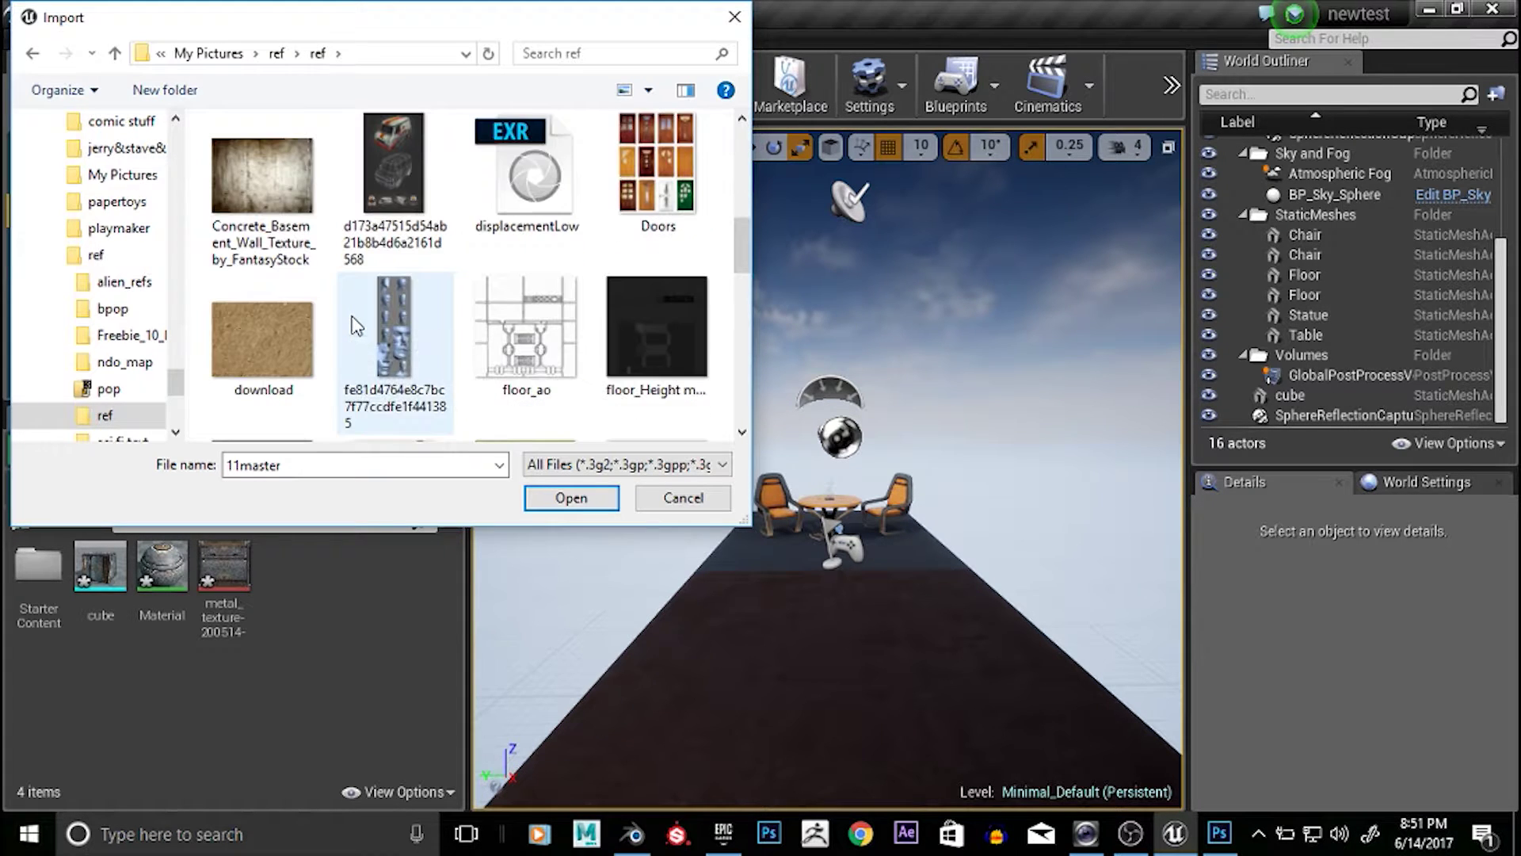
scroll(718, 384, "down", 2)
scroll(718, 383, "down", 6)
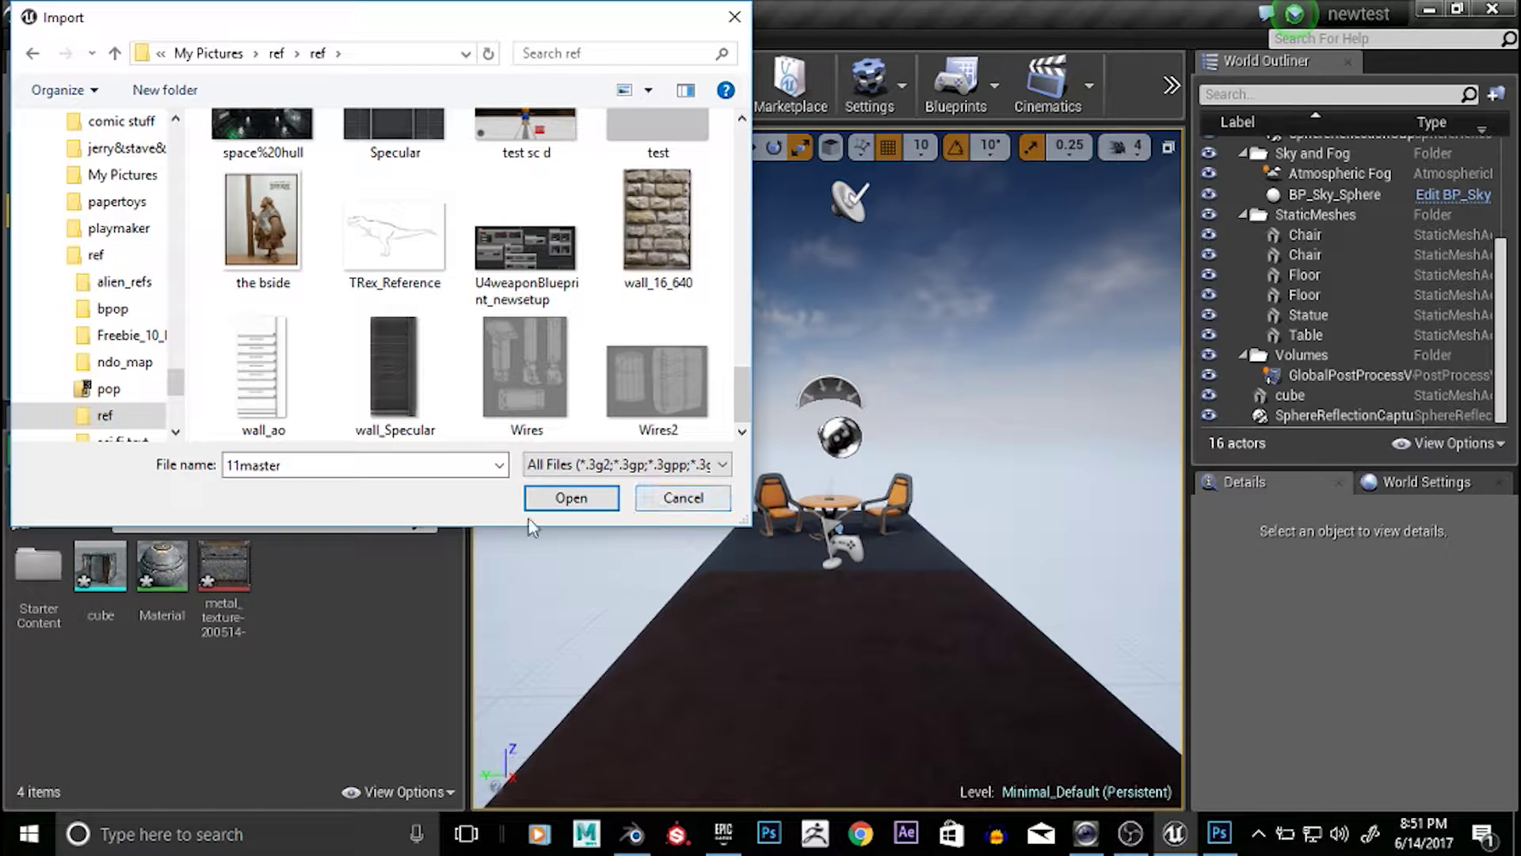
left_click(680, 497)
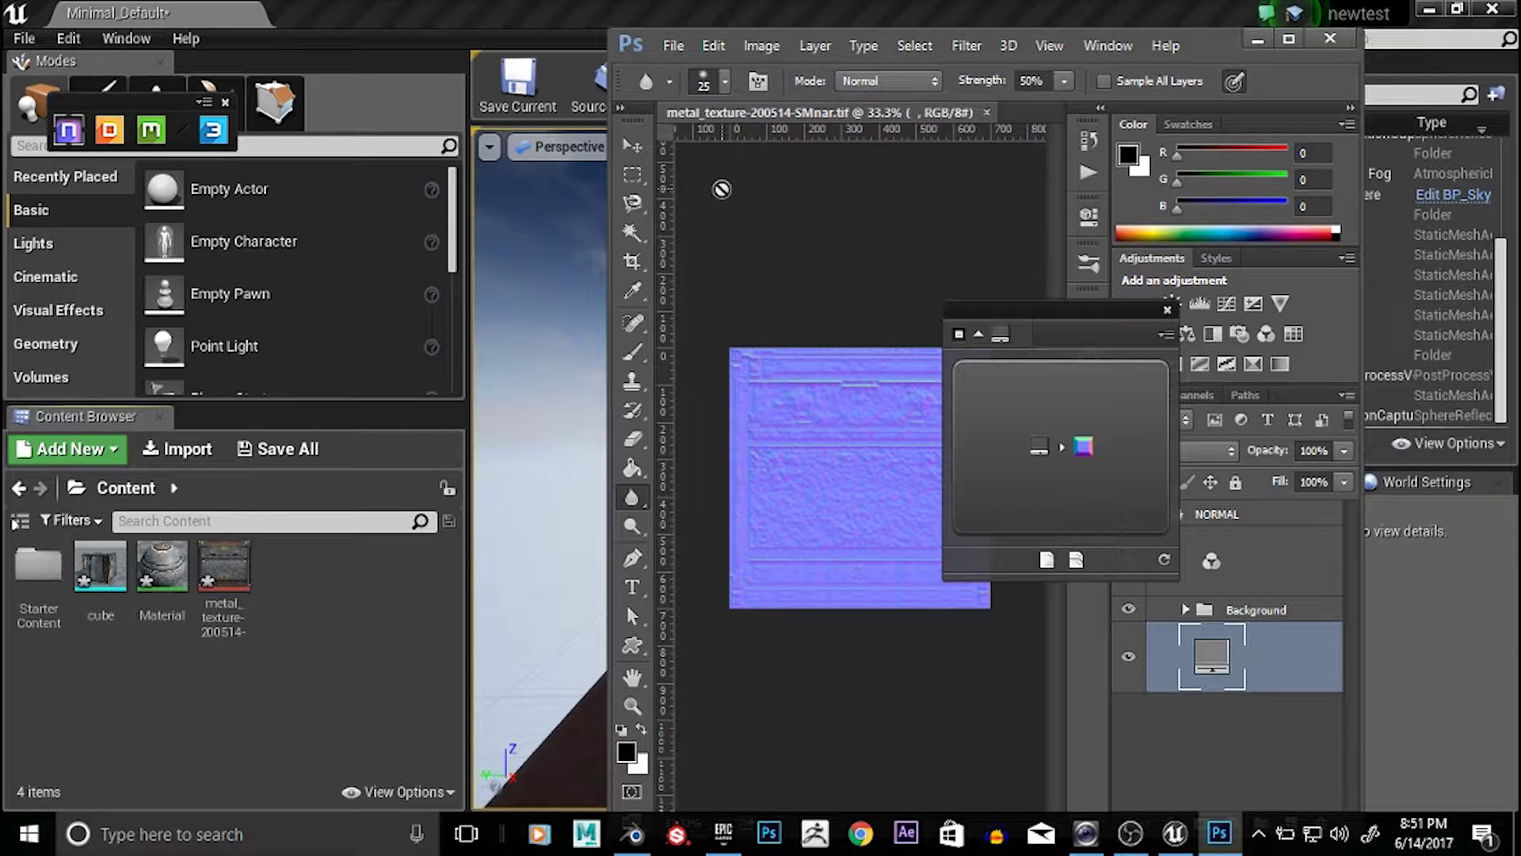
In Photoshop, save the normal map as a PNG copy named metal_texture-200514-SMnar in the nested ref folder, with None / Fast compression
left_click(671, 49)
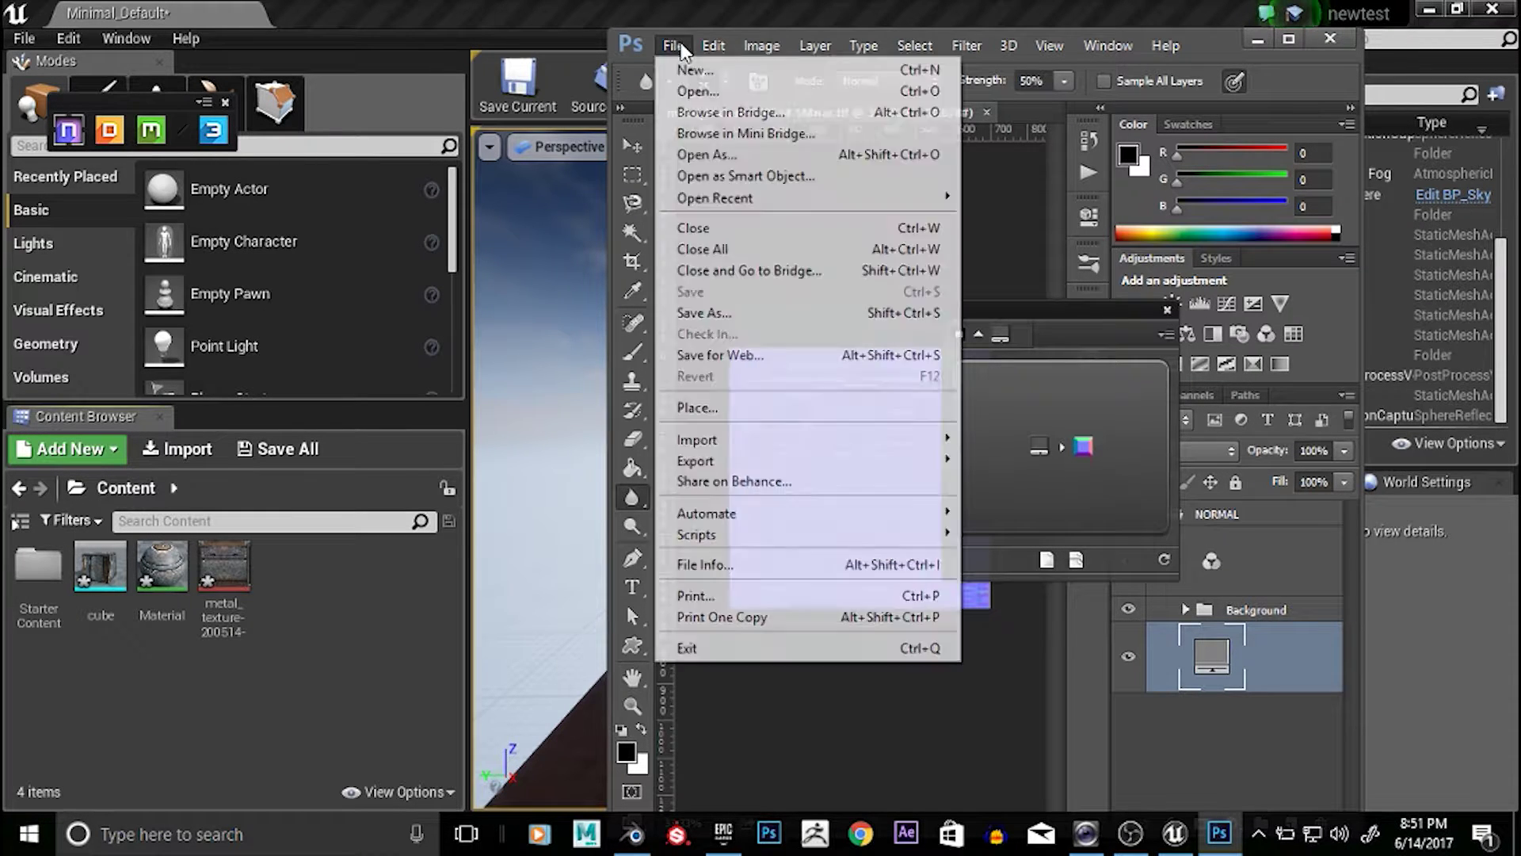
left_click(764, 312)
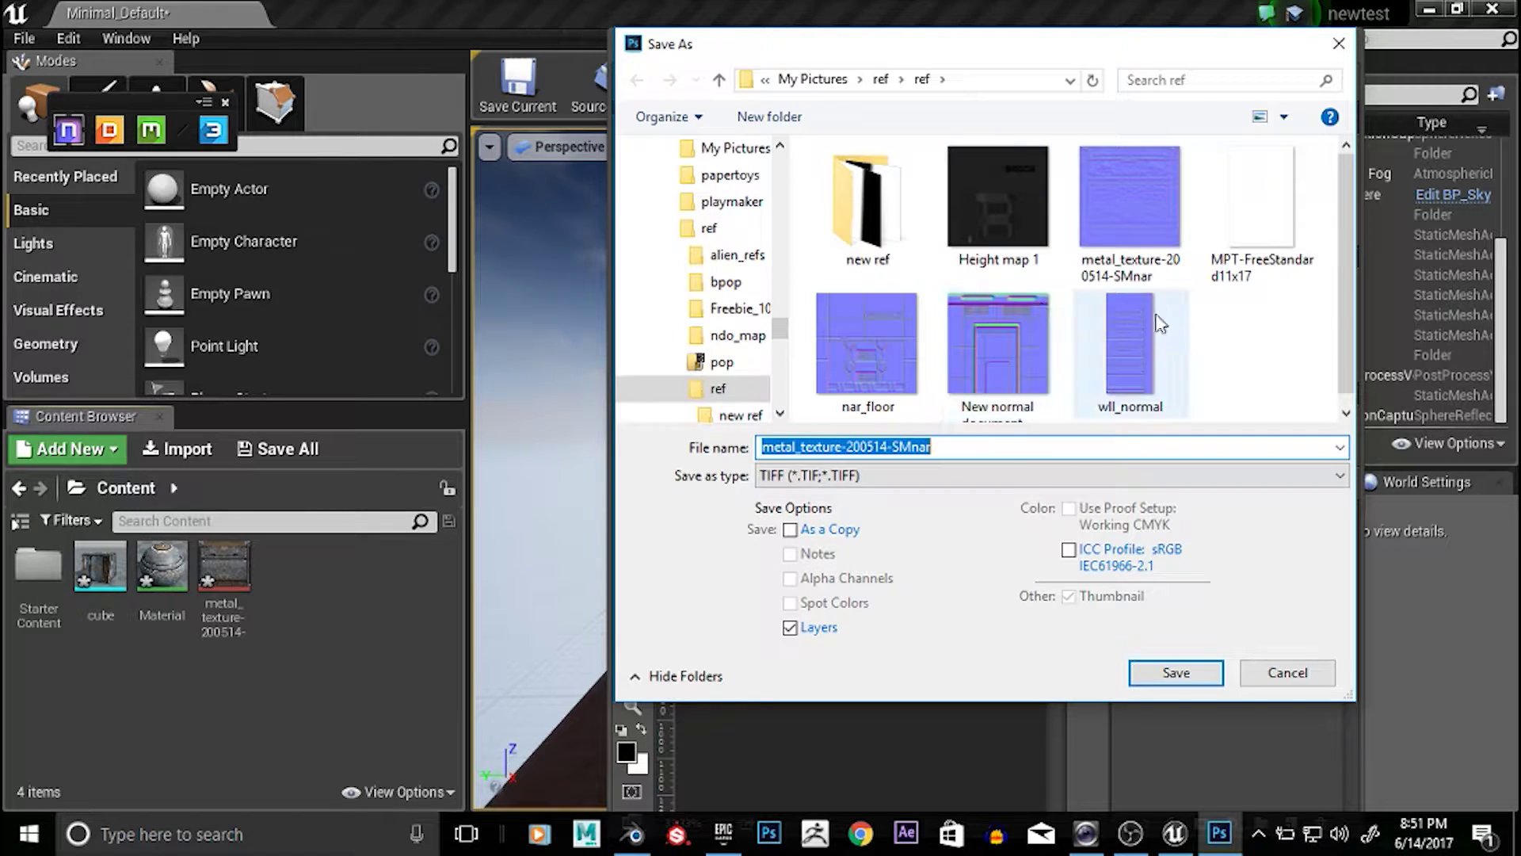
left_click(1008, 475)
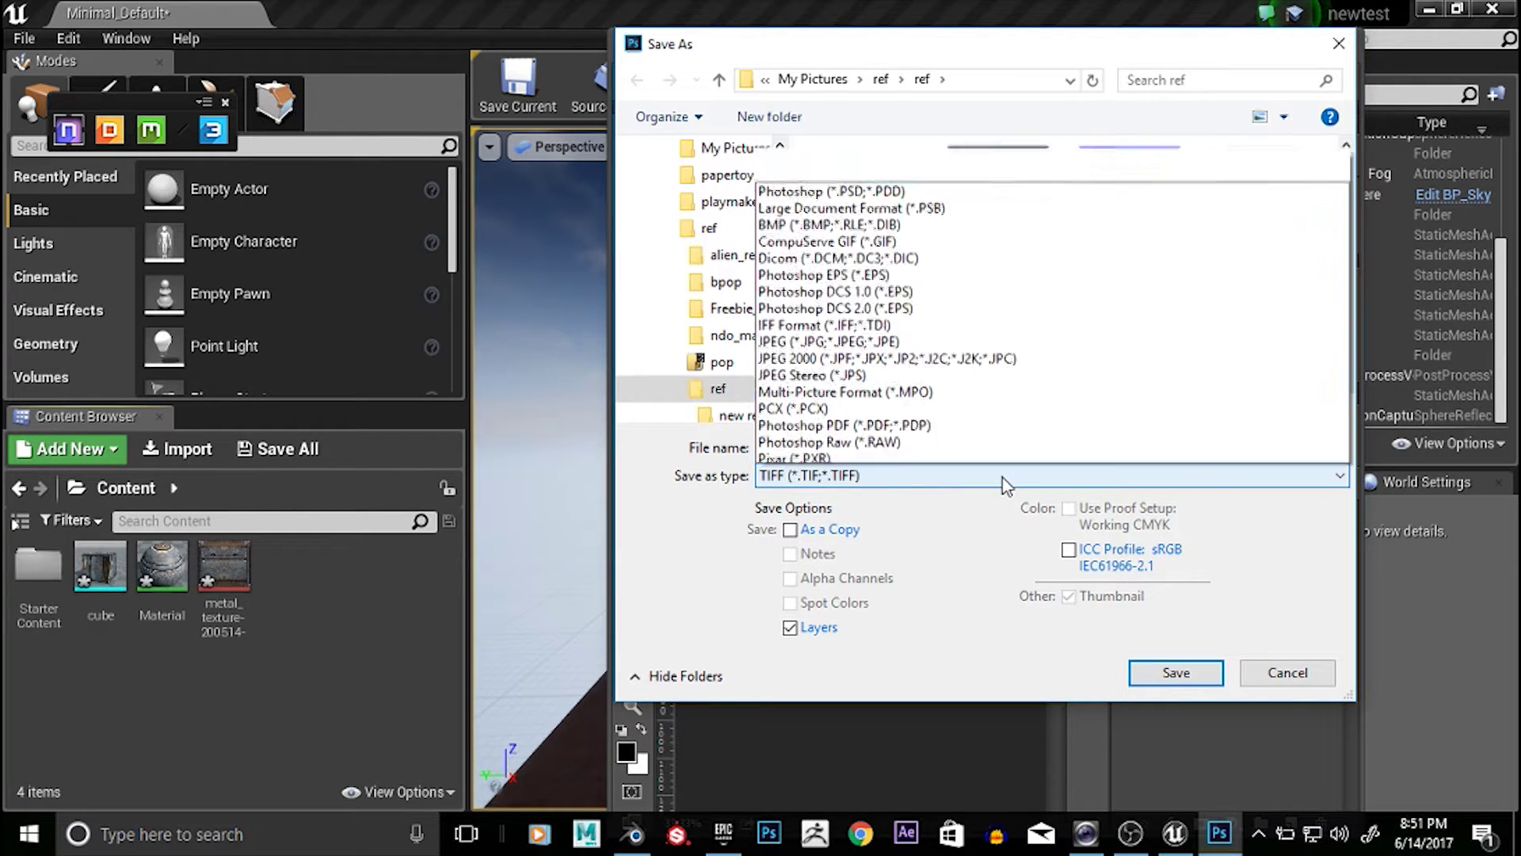
left_click(942, 438)
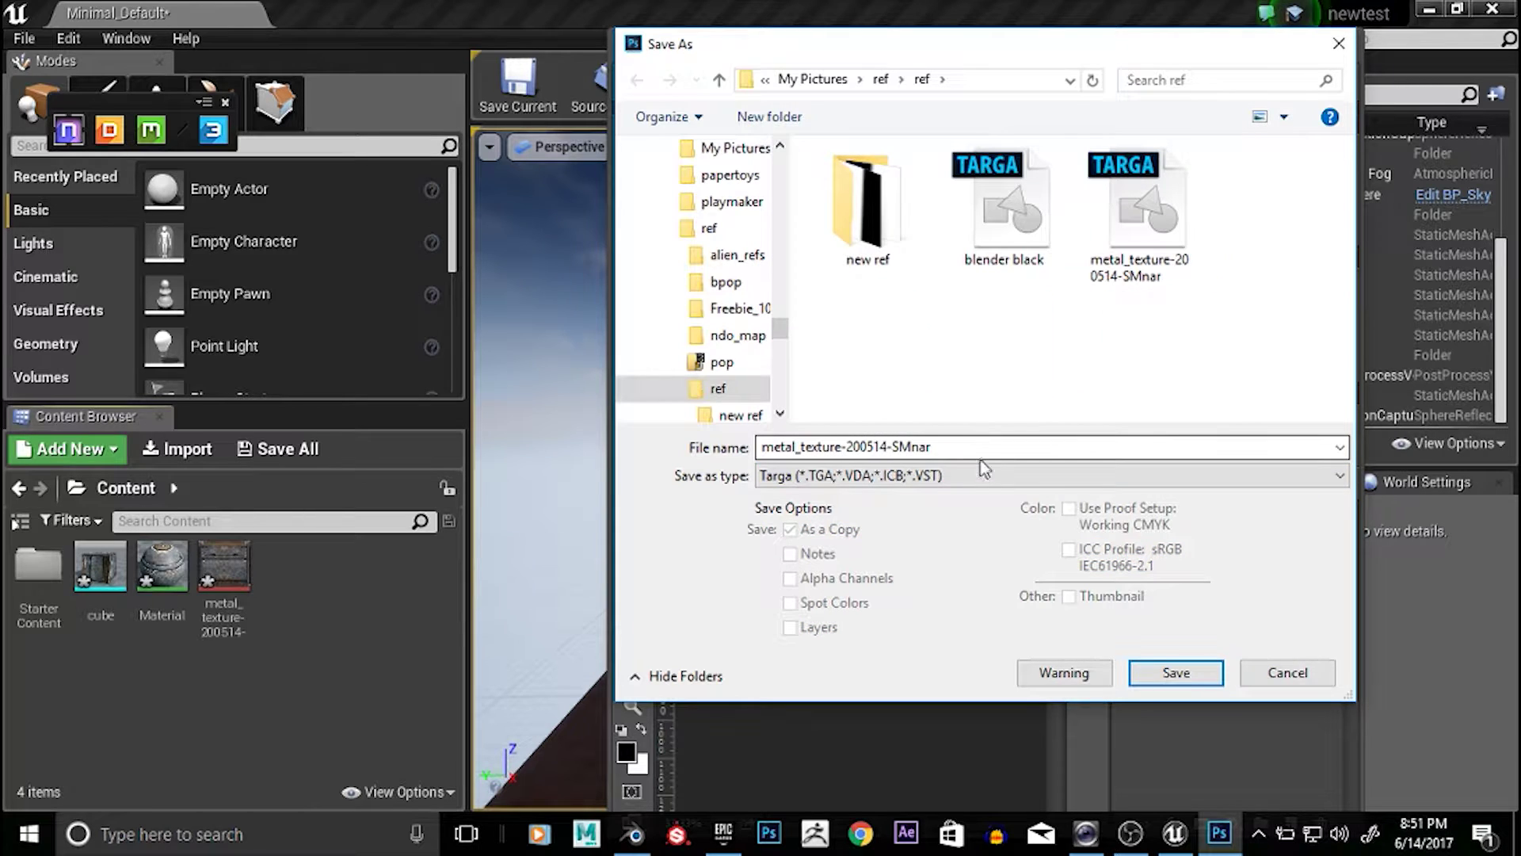
left_click(954, 473)
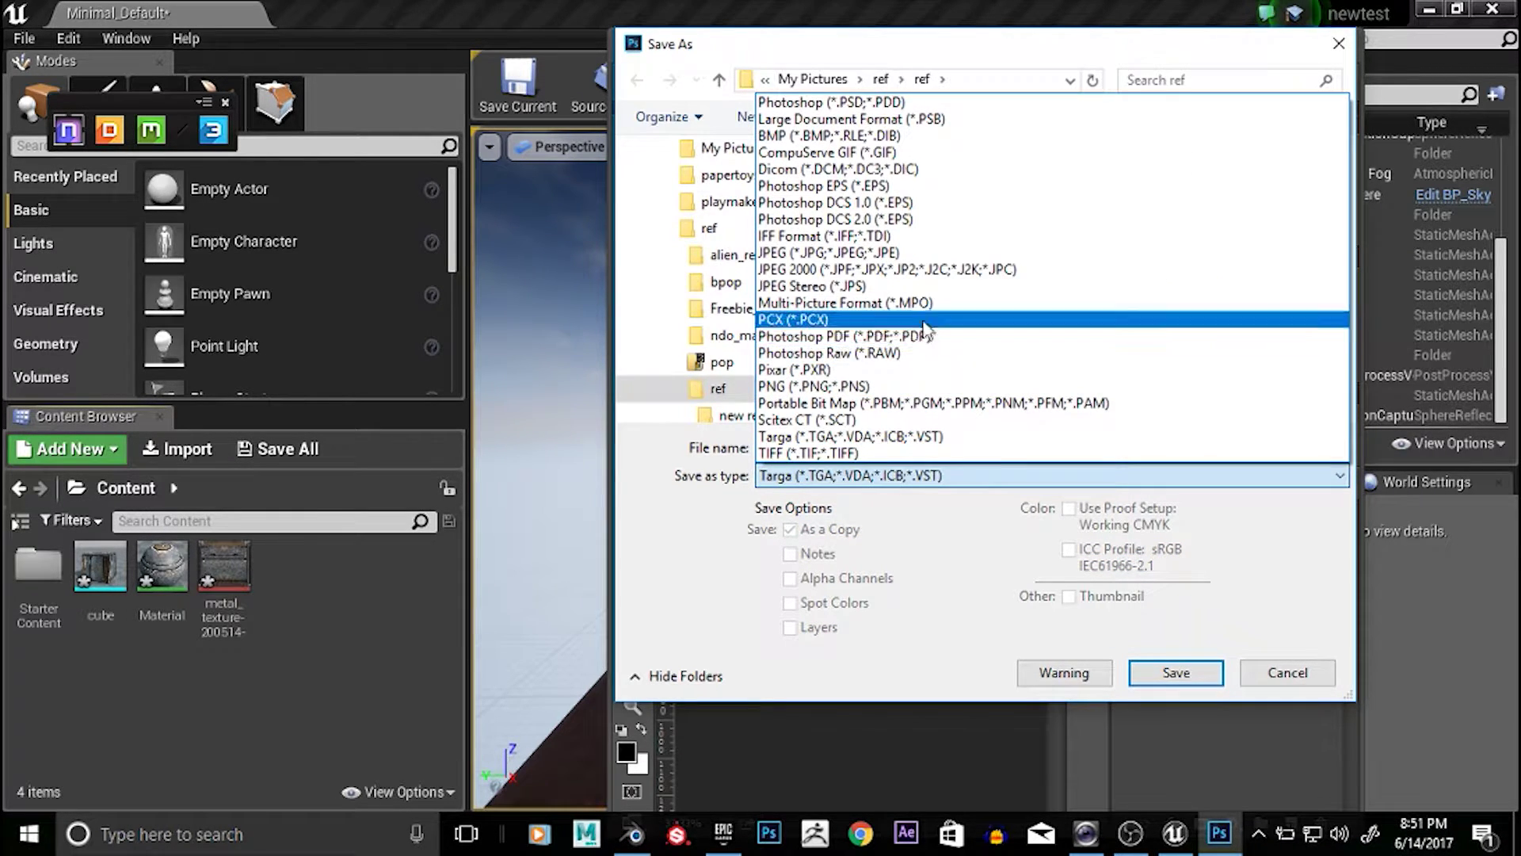
left_click(914, 388)
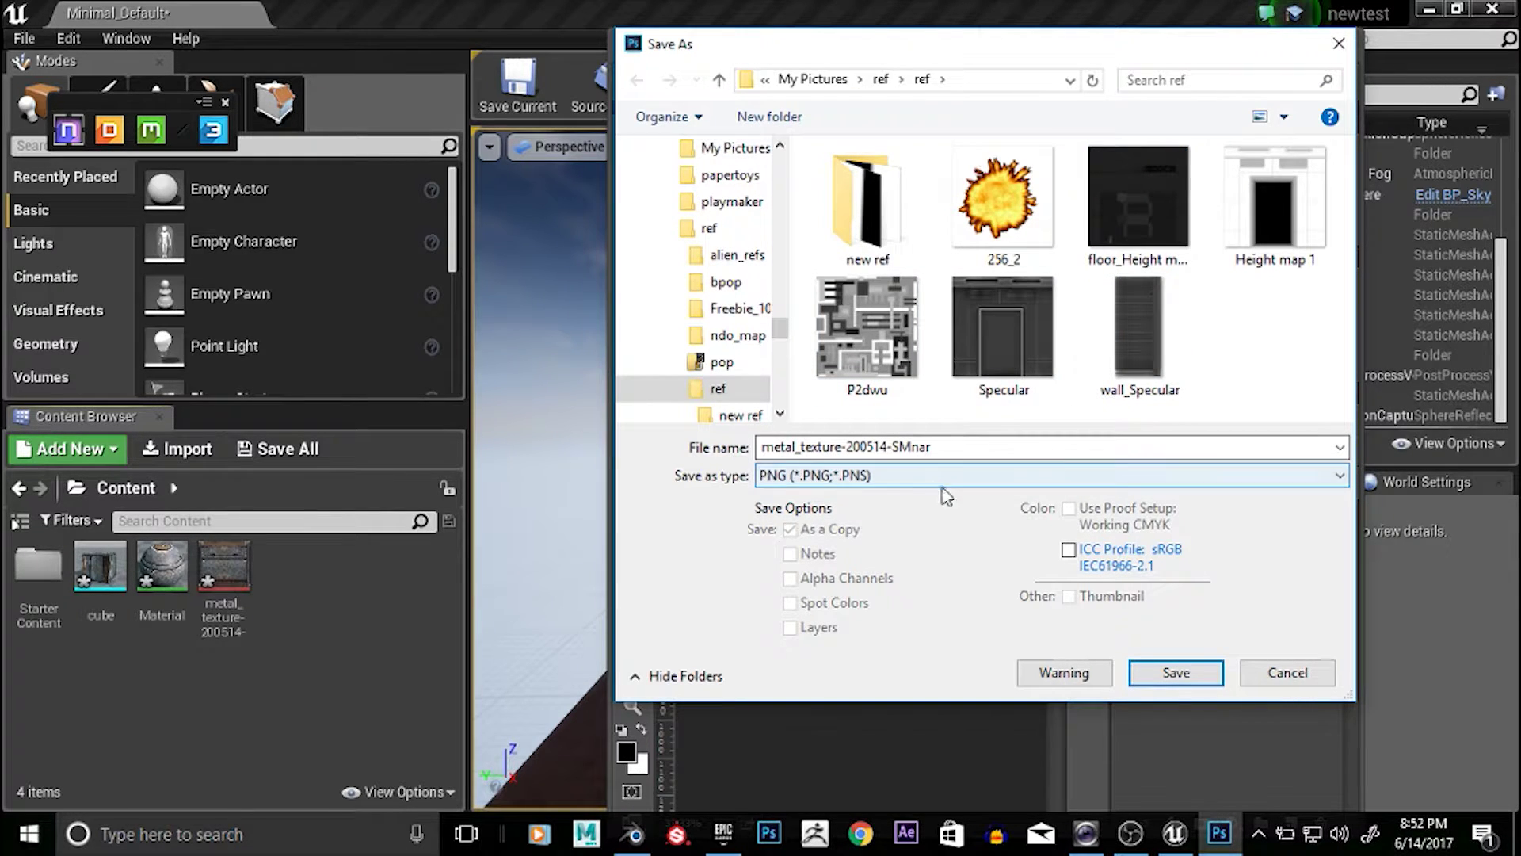
left_click(1175, 672)
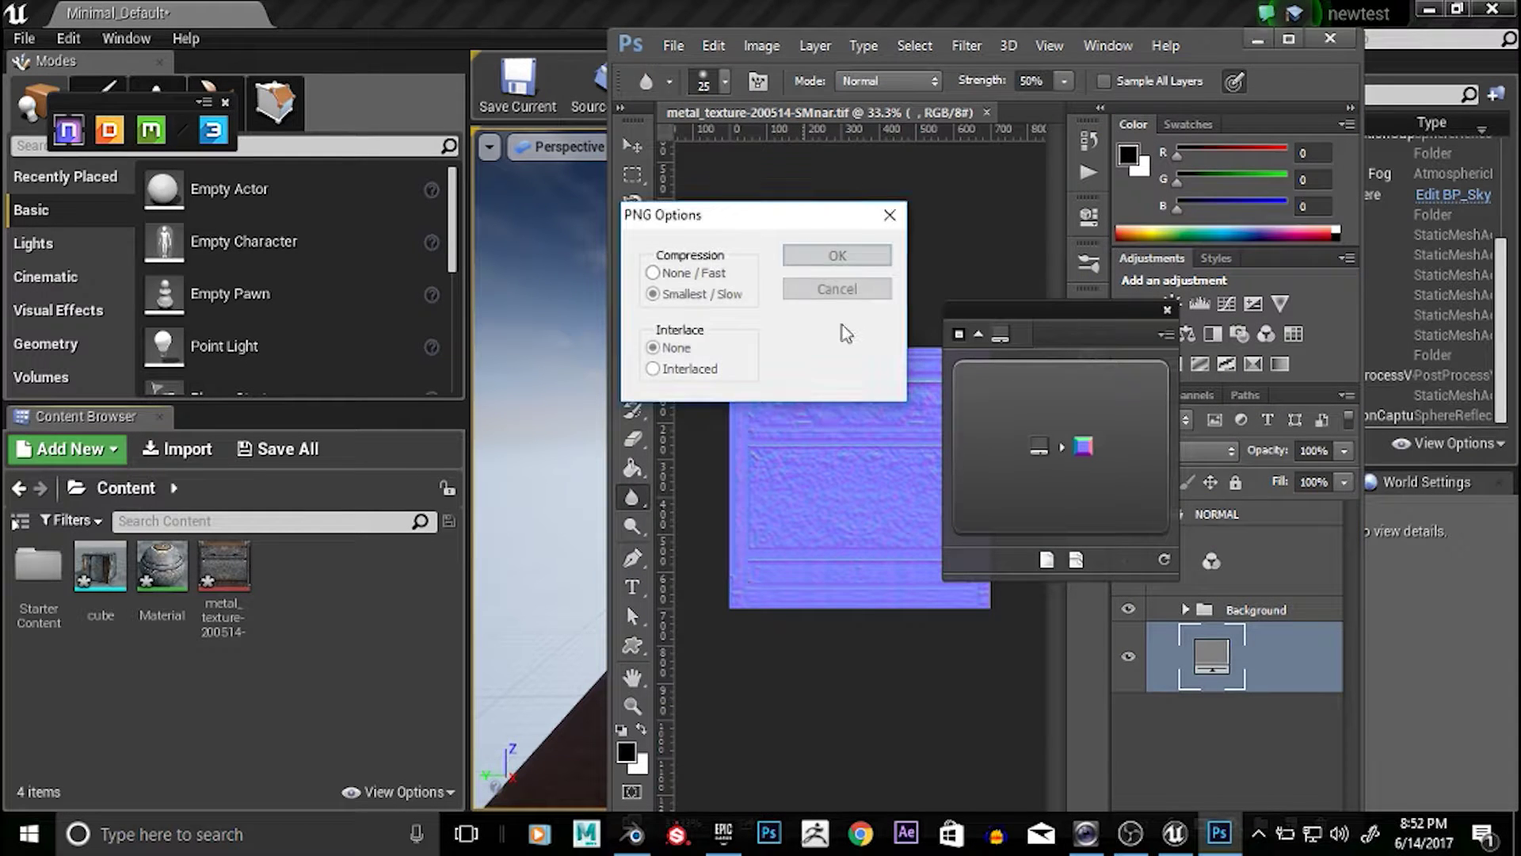
left_click(653, 272)
left_click(832, 255)
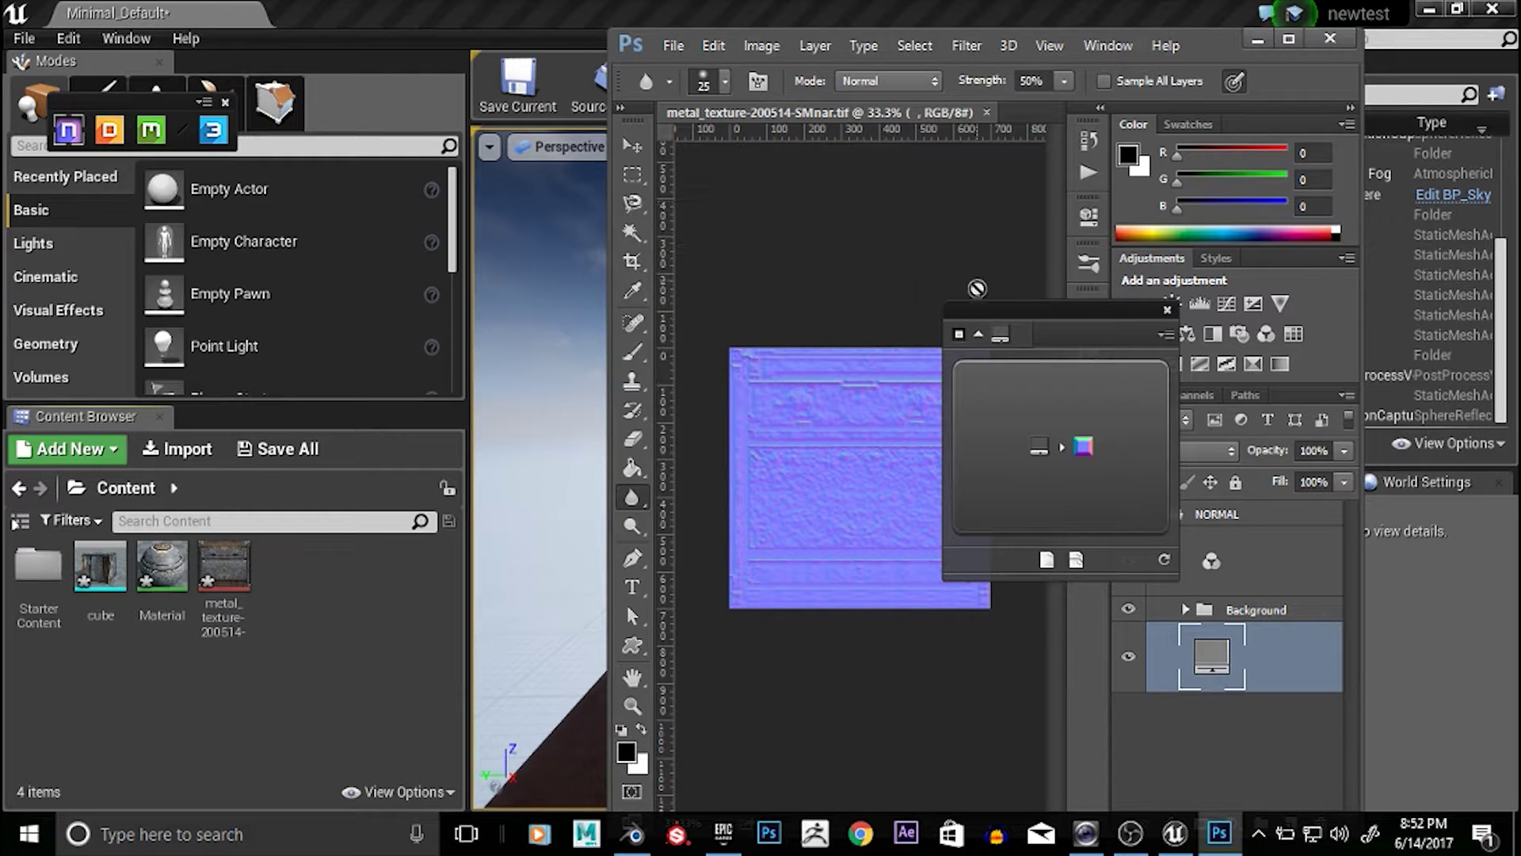
left_click(1257, 44)
Start a new import into Unreal's Content folder and browse to My Pictures on My Passport (F:)
right_click(296, 585)
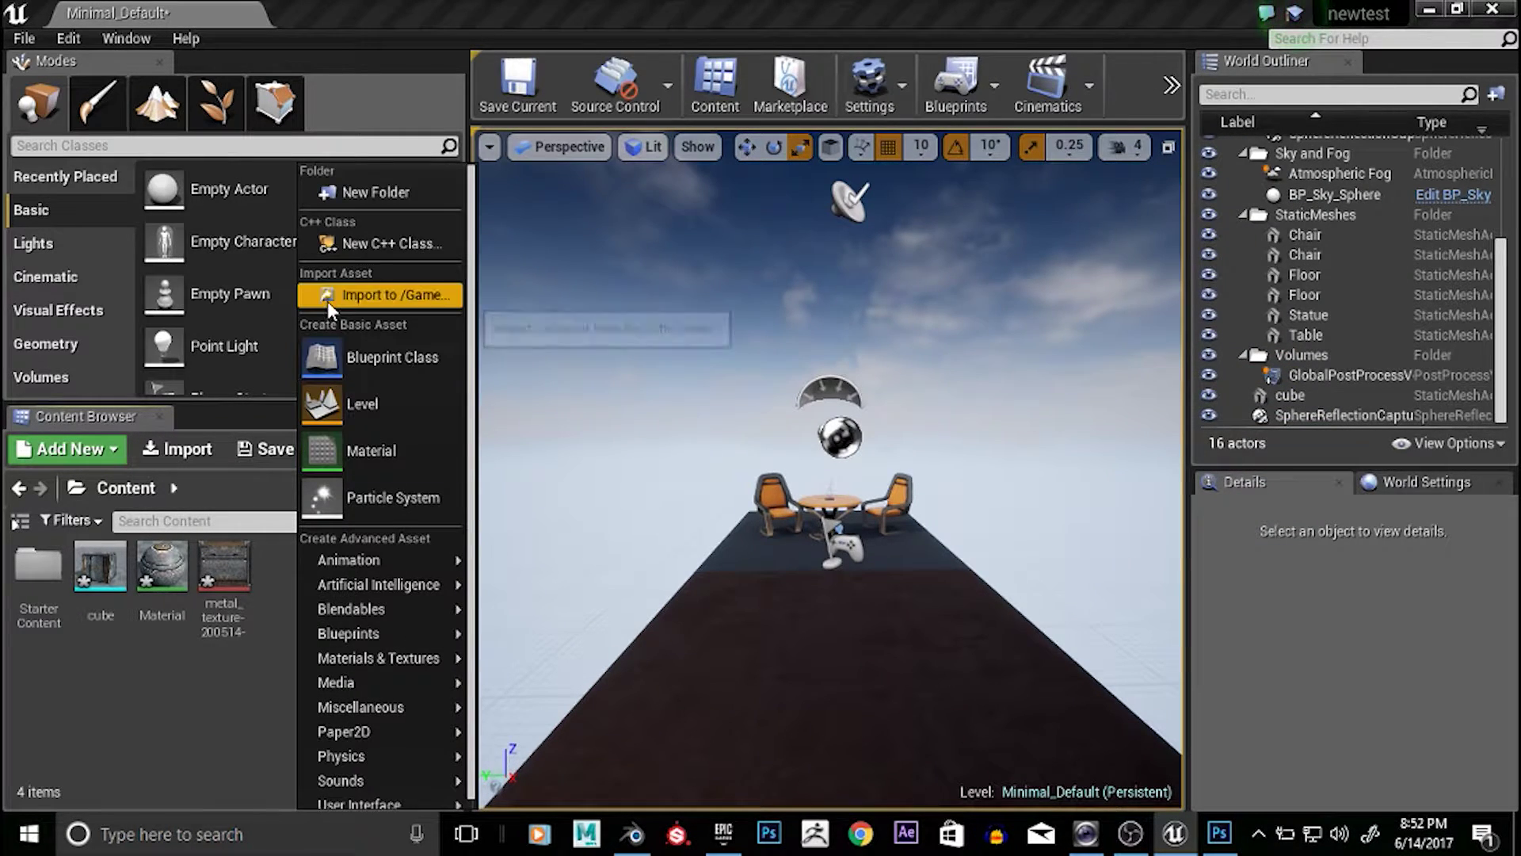
left_click(327, 295)
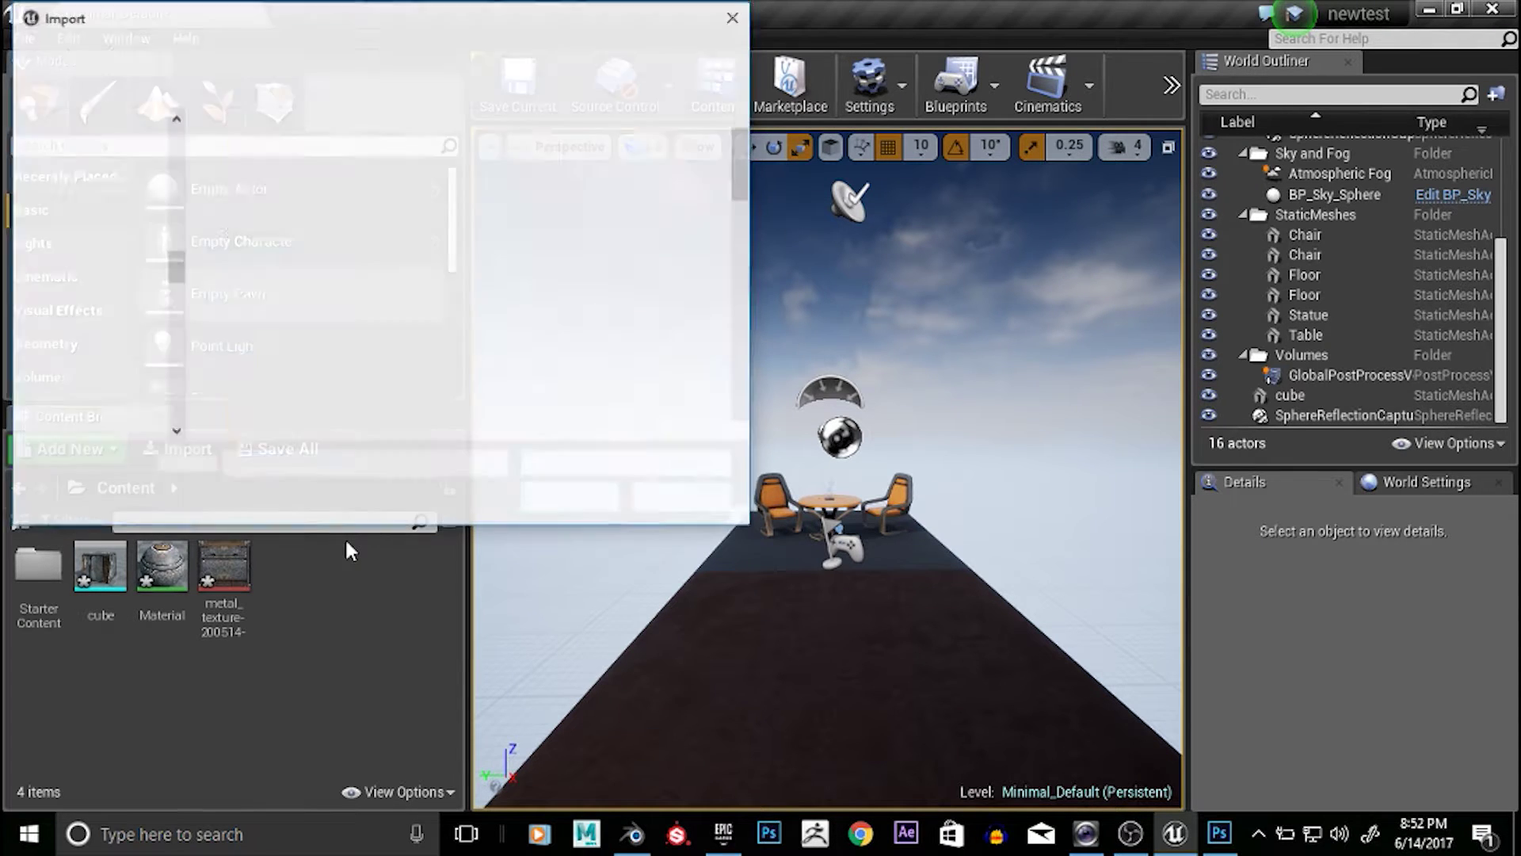
scroll(87, 299, "down", 4)
scroll(87, 299, "down", 15)
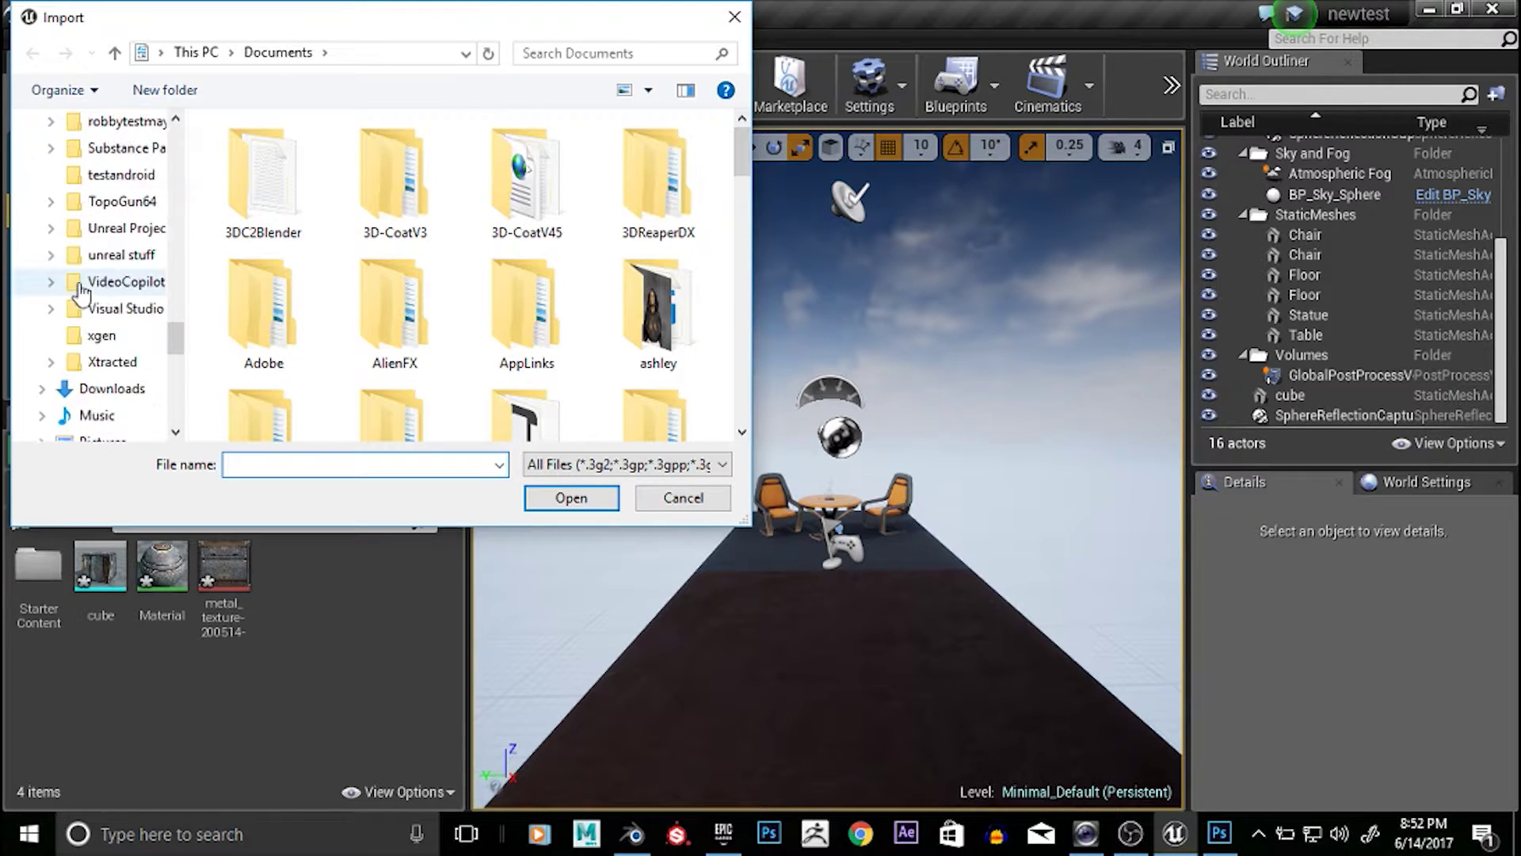
left_click(122, 342)
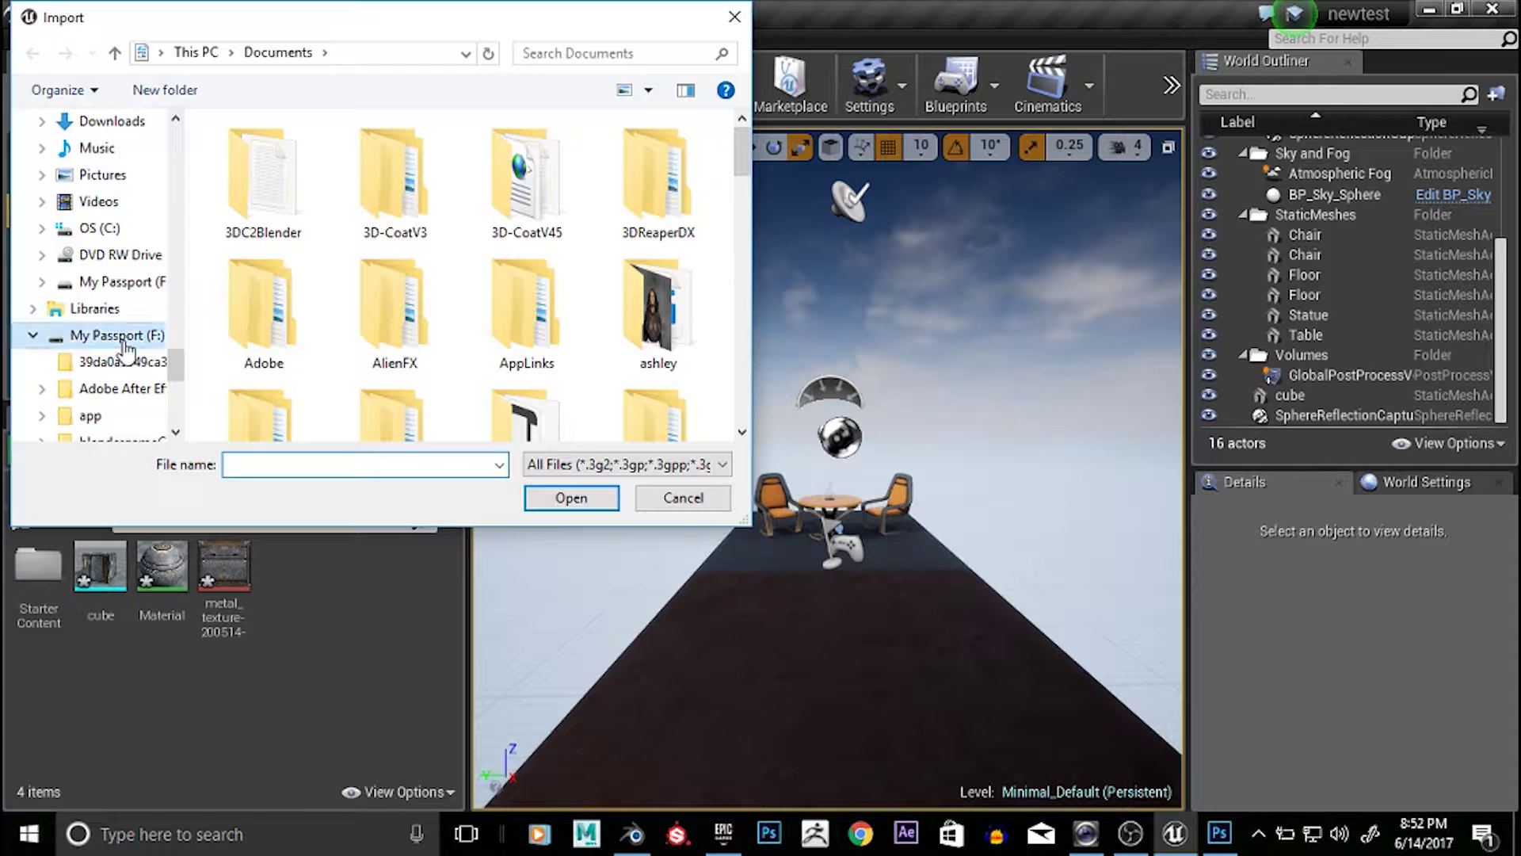
scroll(634, 269, "down", 3)
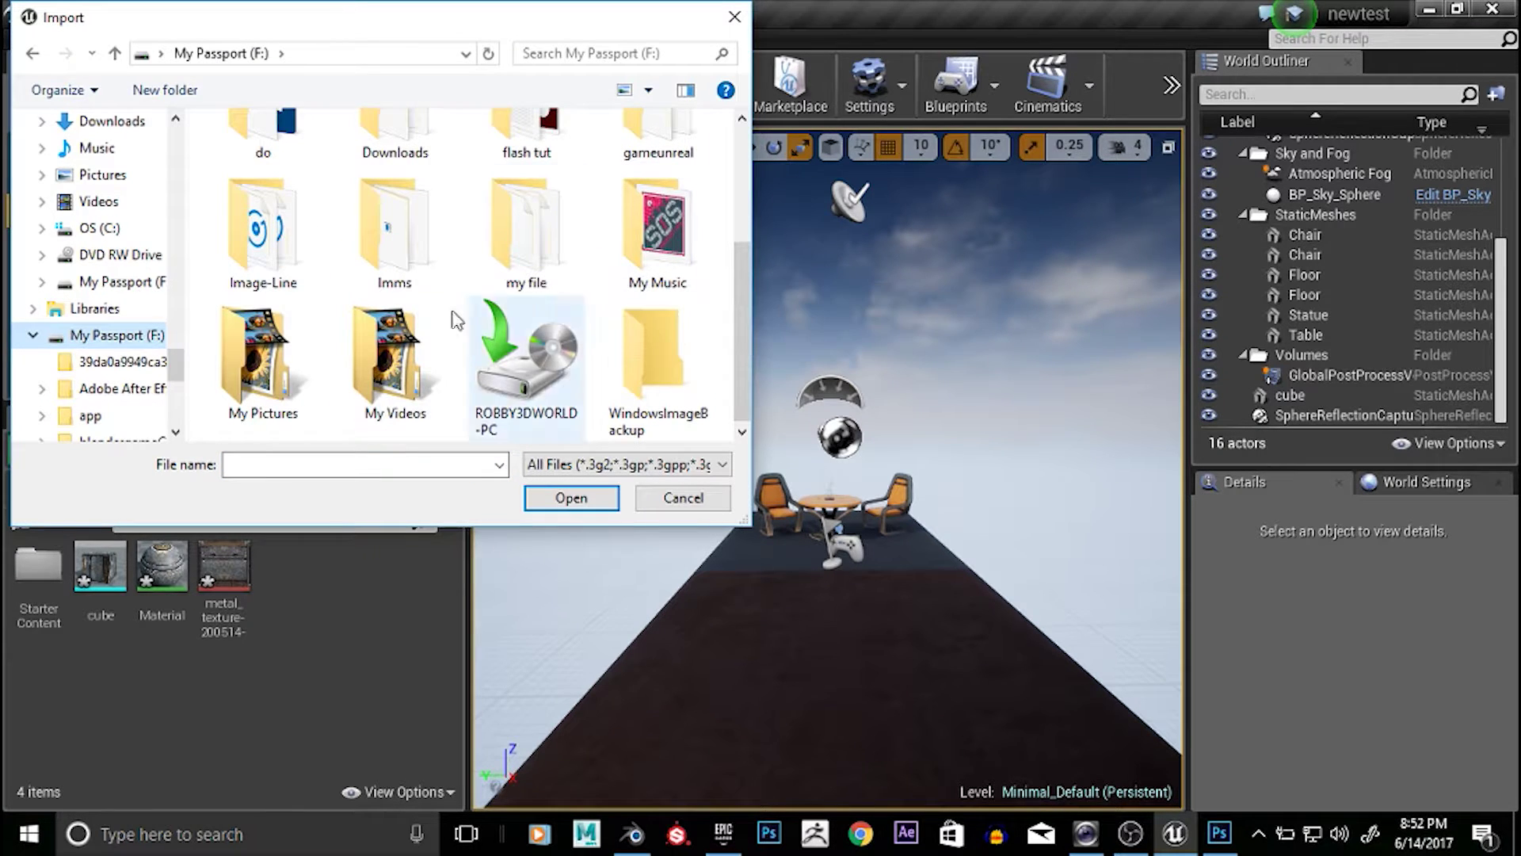
left_click(306, 362)
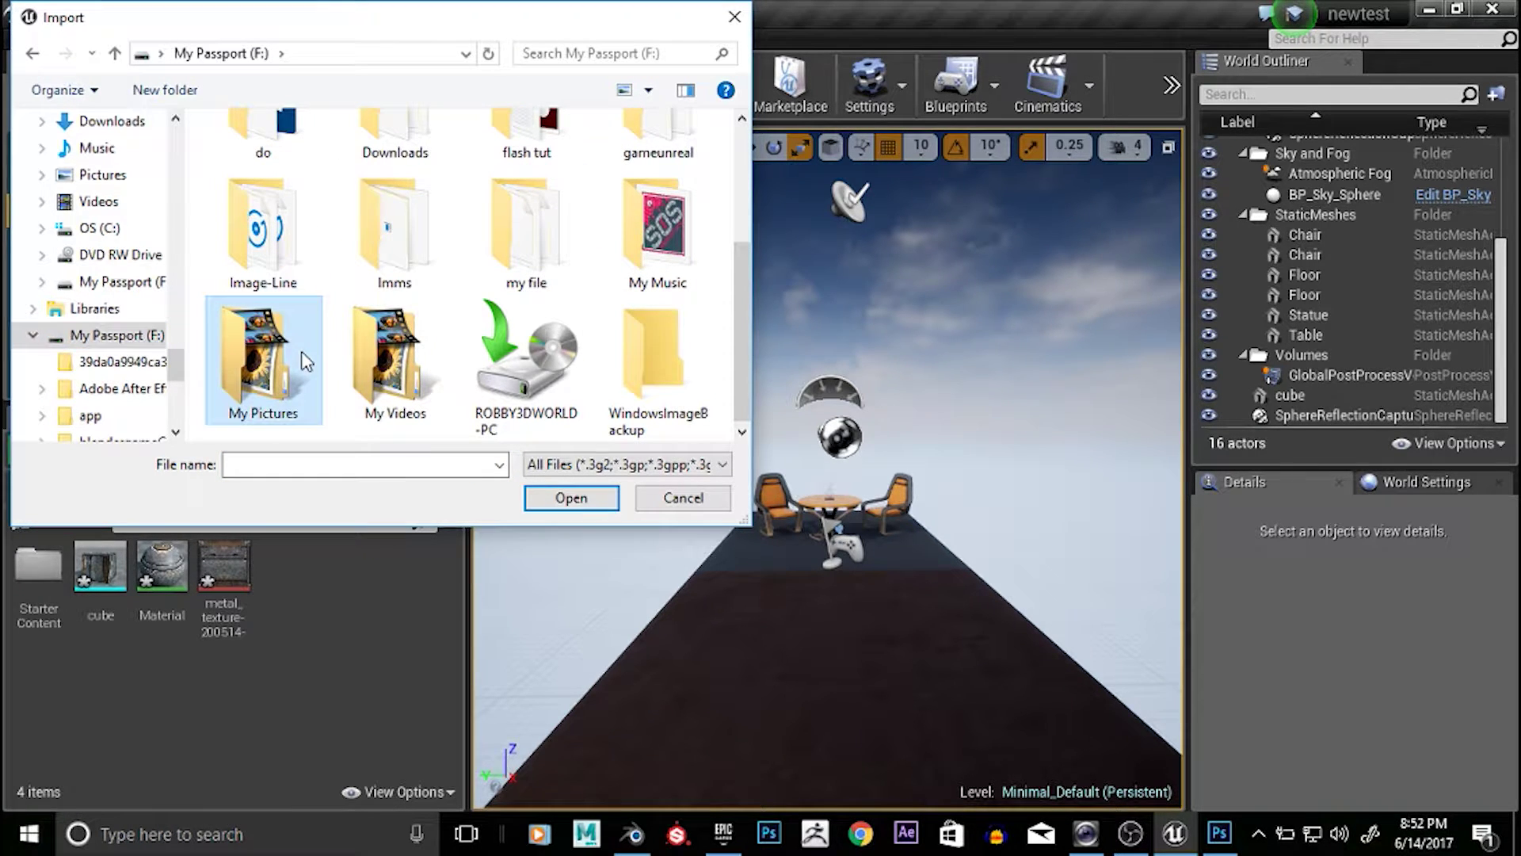
double_click(261, 360)
Open the ref folder in My Pictures and the second ref folder nested inside it
scroll(574, 263, "down", 3)
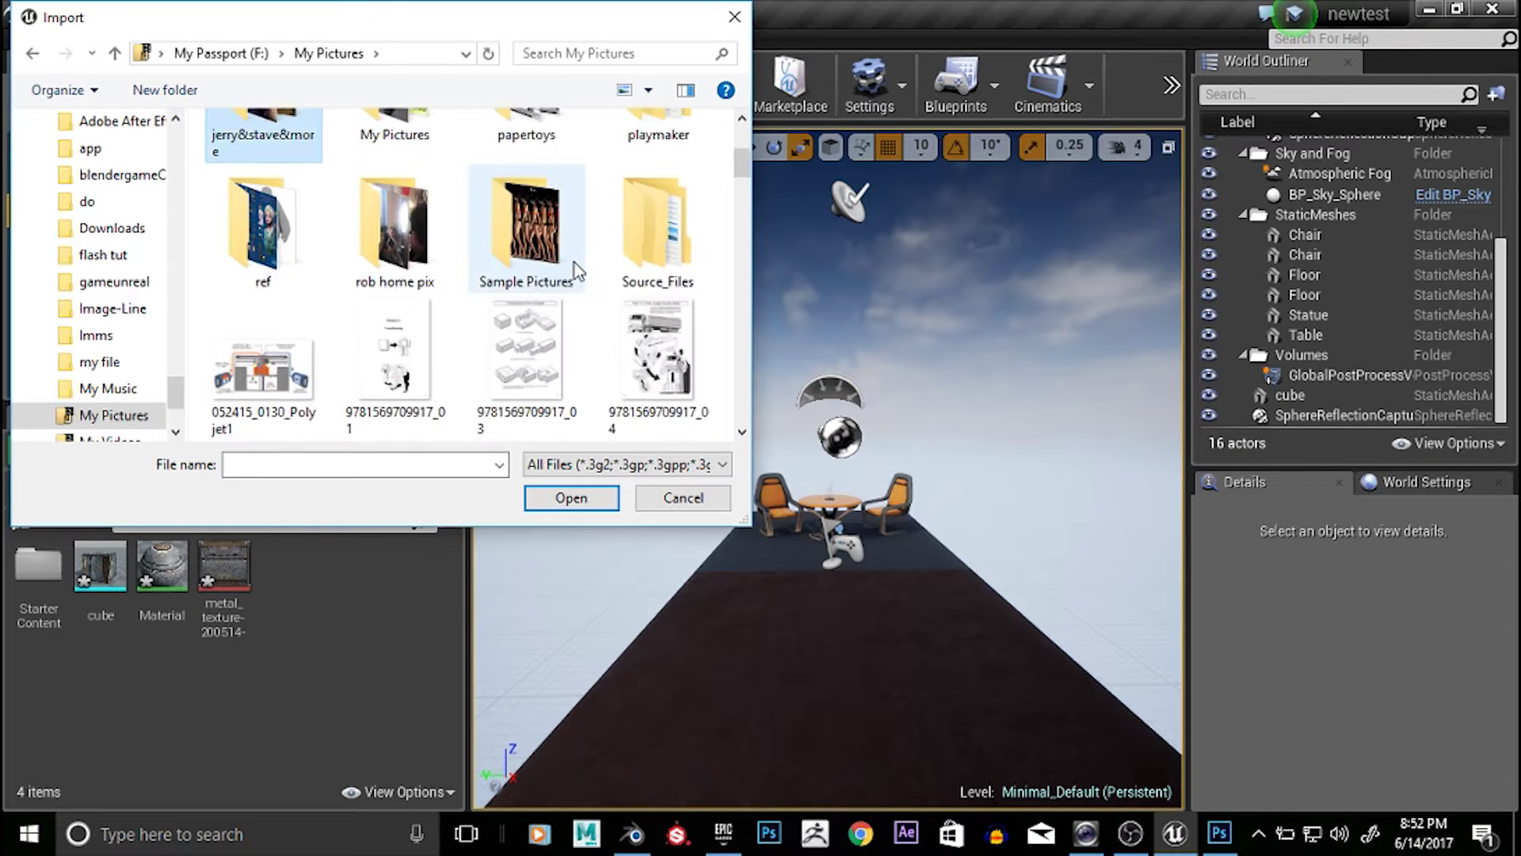
scroll(325, 365, "up", 1)
left_click(271, 369)
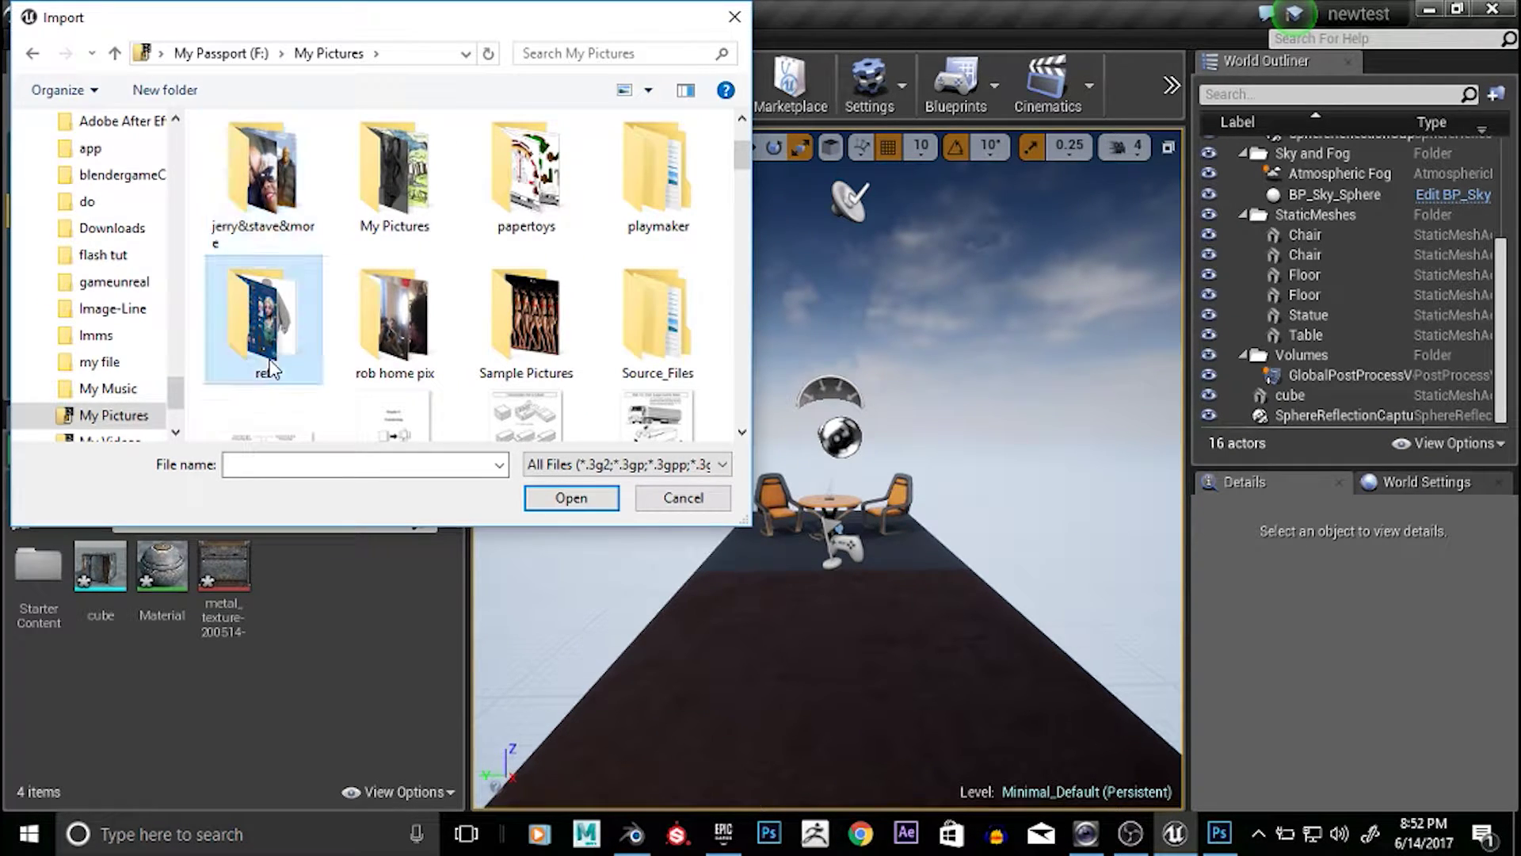
double_click(271, 369)
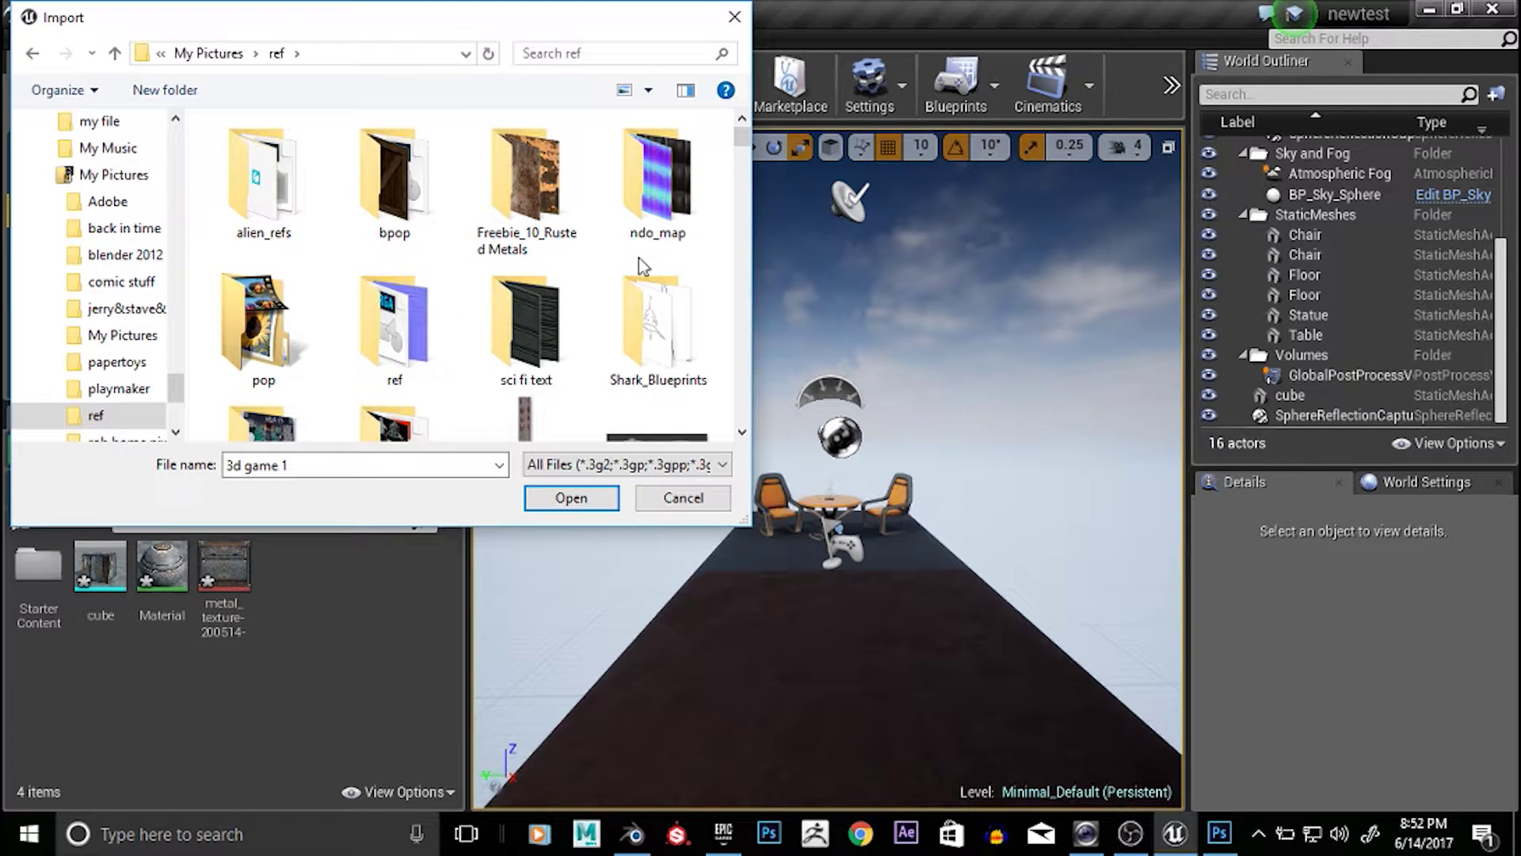
double_click(415, 330)
left_click(415, 329)
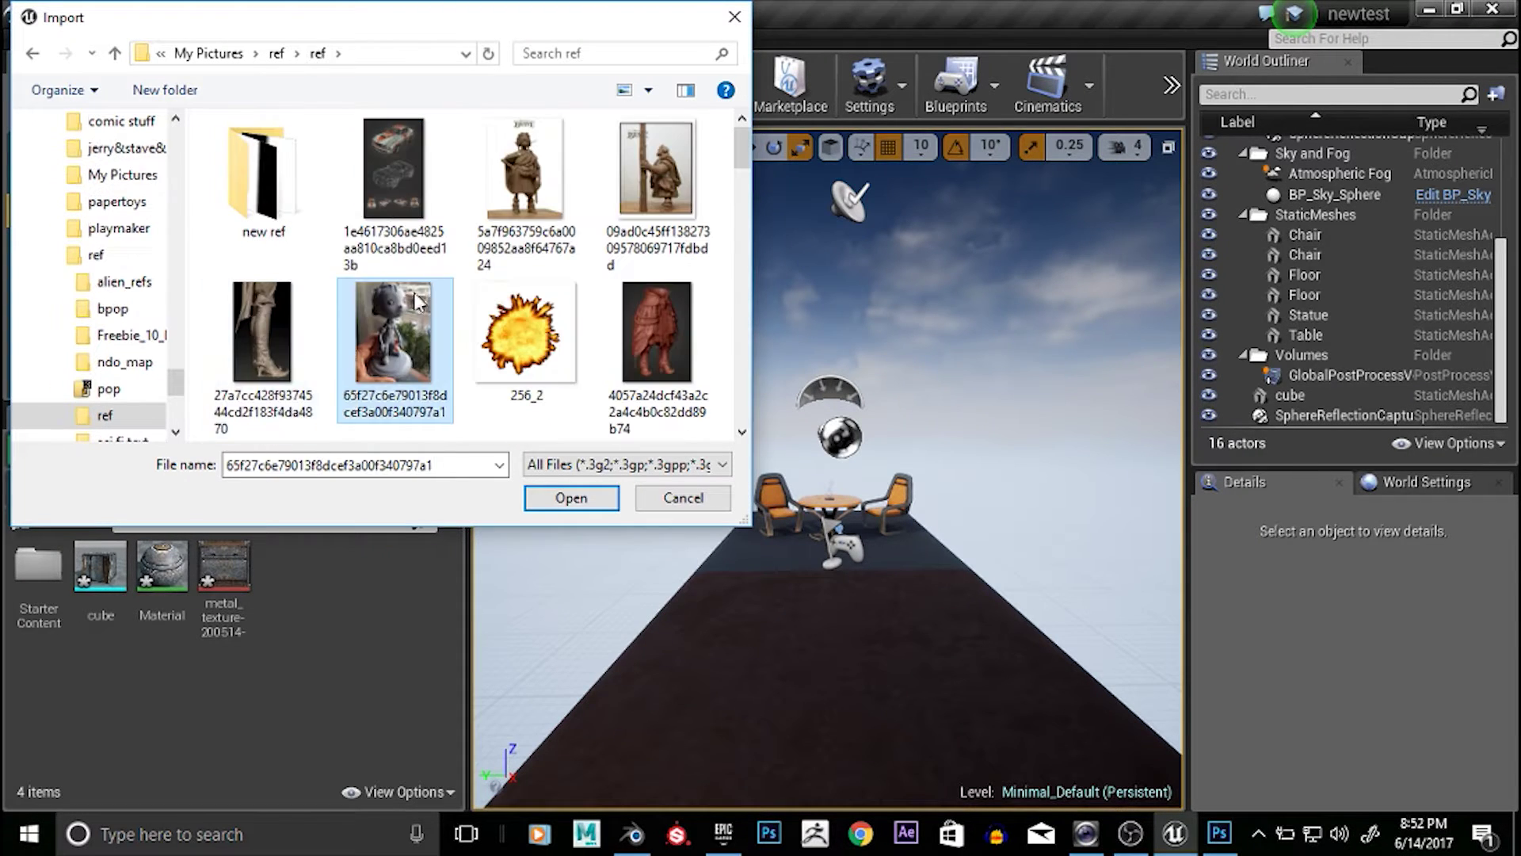
Import the PNG version of the metal_texture-200514-SMnar normal map into the Content folder
scroll(604, 246, "down", 15)
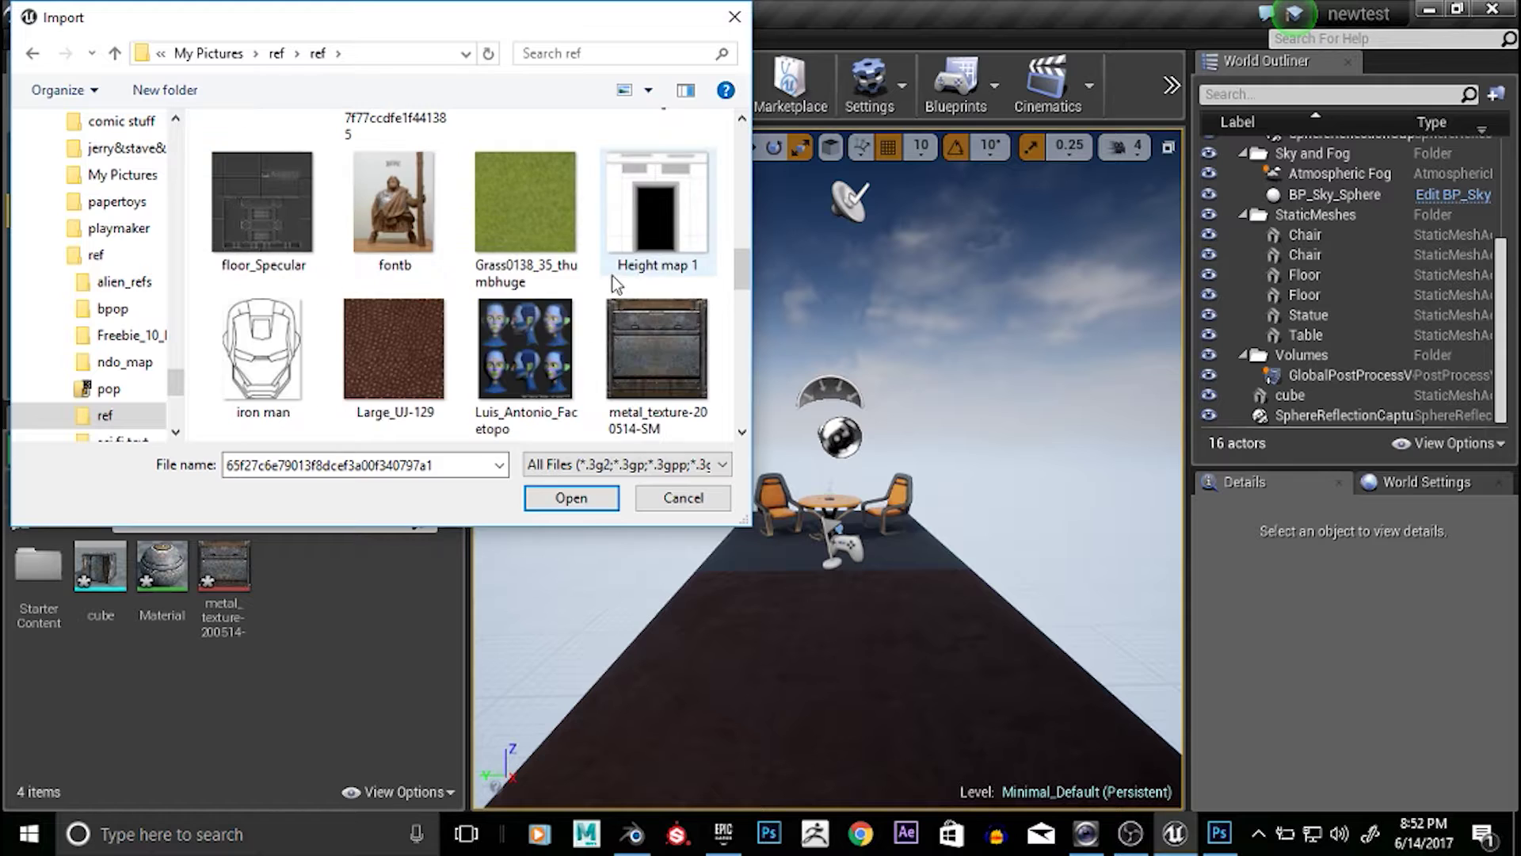
scroll(595, 299, "down", 3)
scroll(587, 299, "up", 5)
left_click(273, 184)
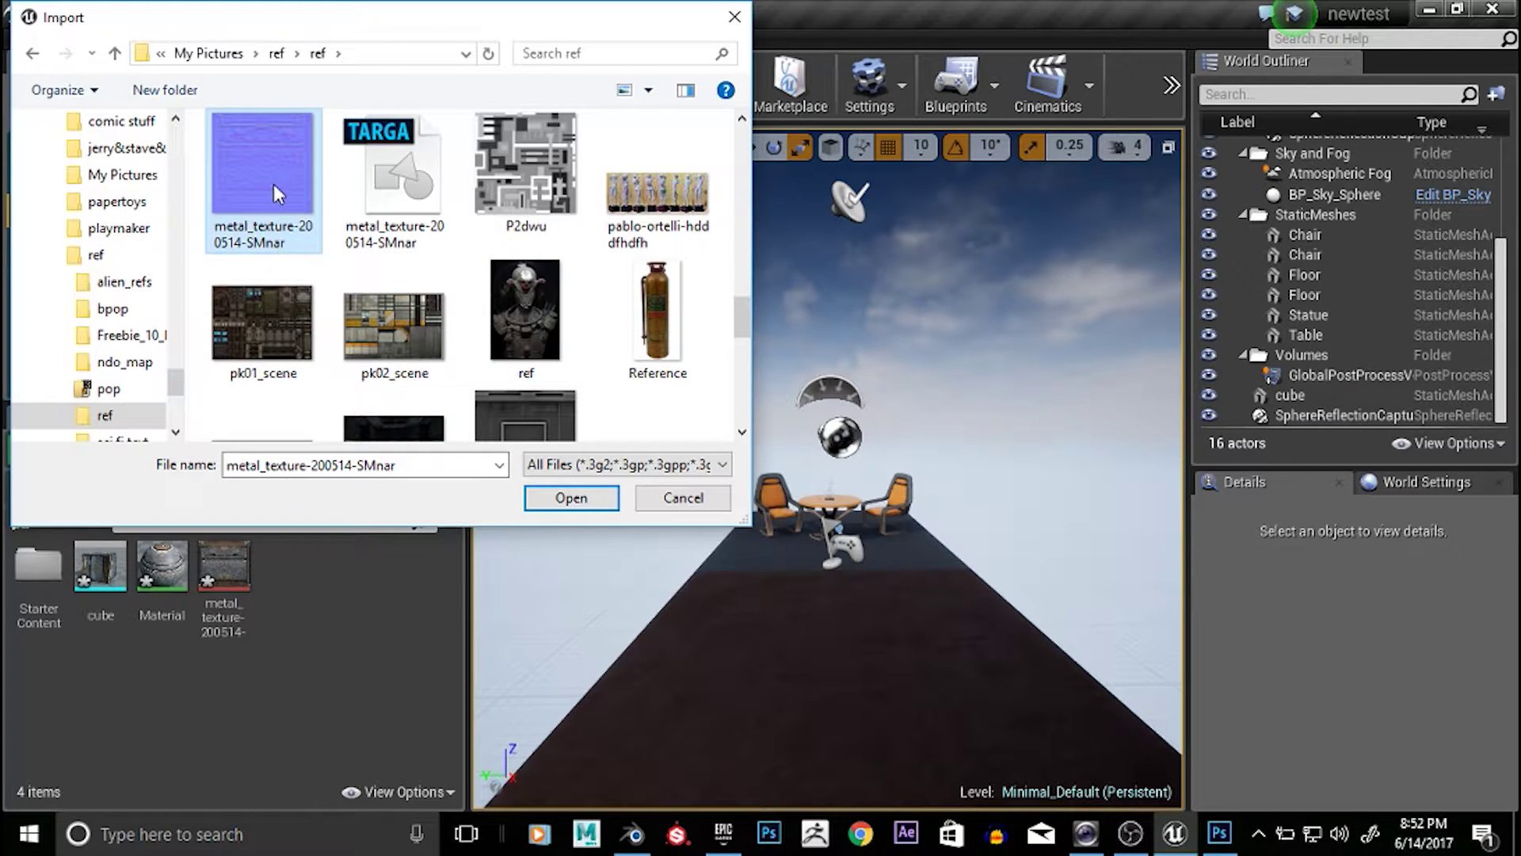
left_click(574, 499)
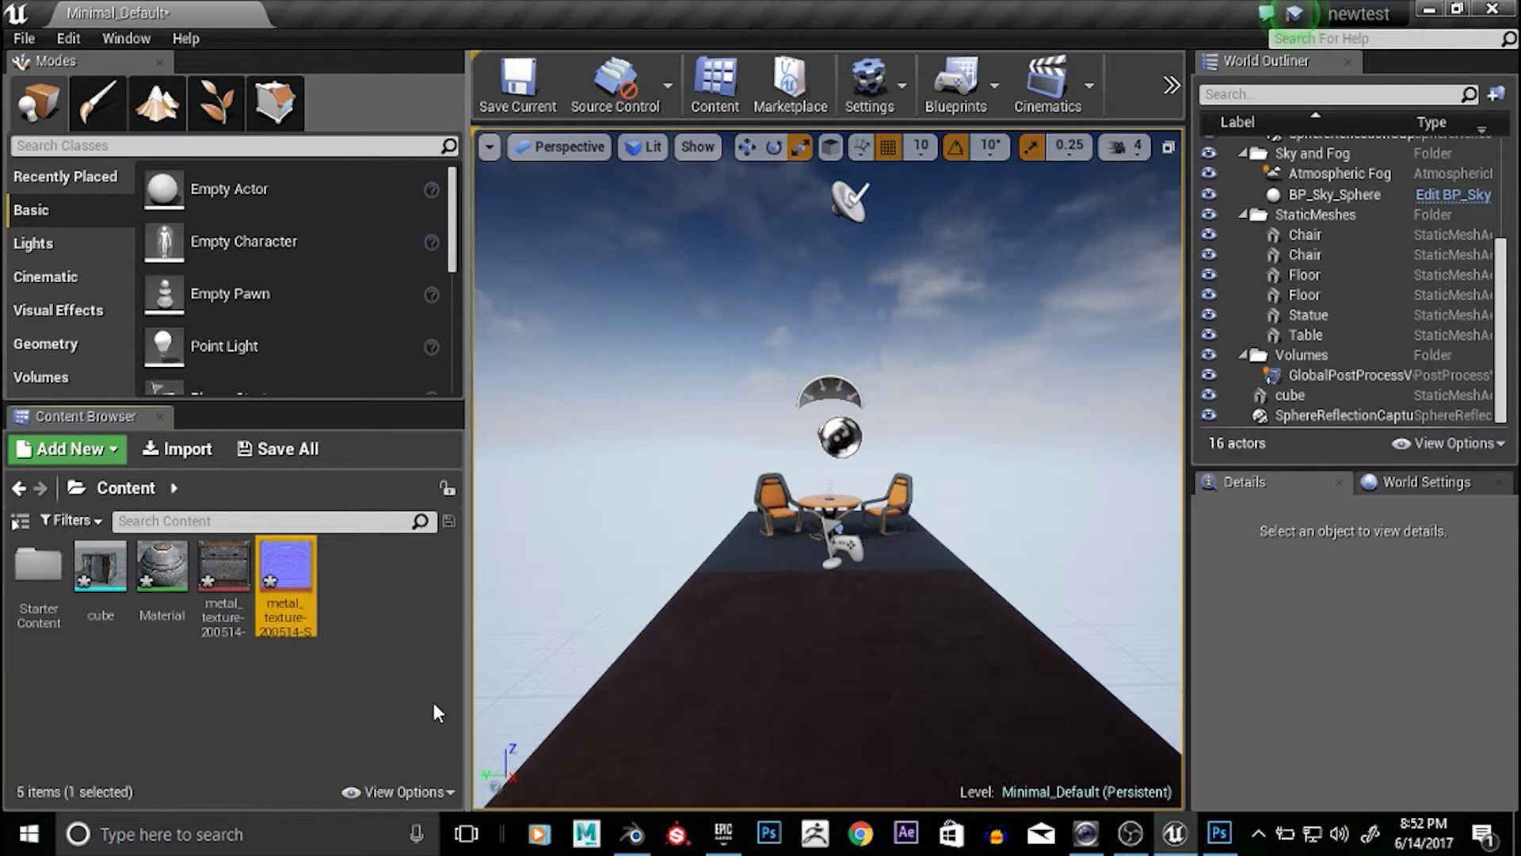
Save all modified assets and the level, and clear the selection of the imported normal map
left_click(265, 450)
left_click(932, 623)
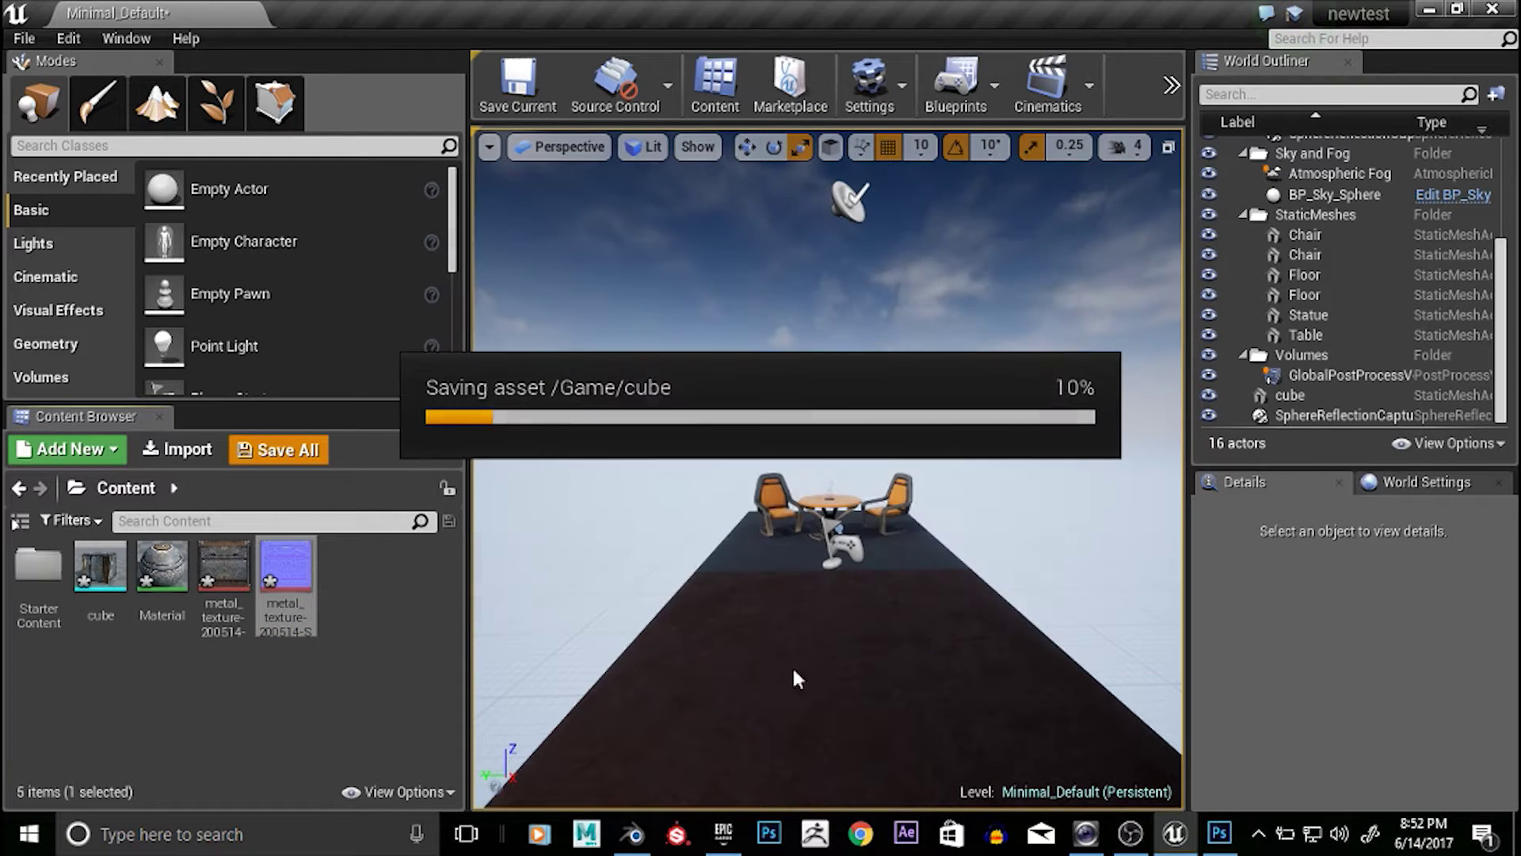
left_click(303, 672)
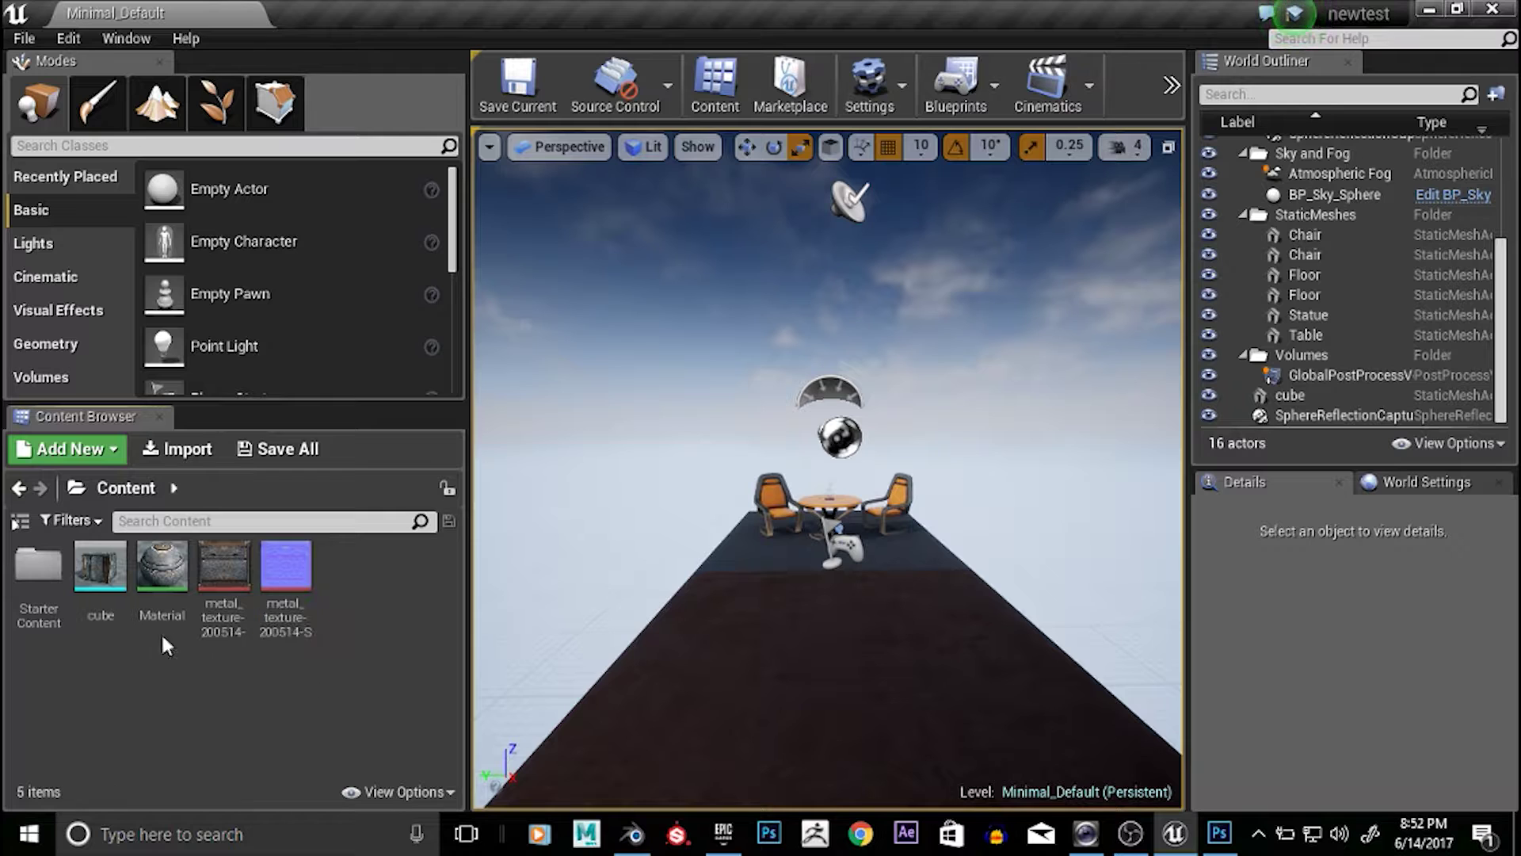
Open the cube's Material for editing and move its Texture Sample node closer, just above the main material node
double_click(154, 567)
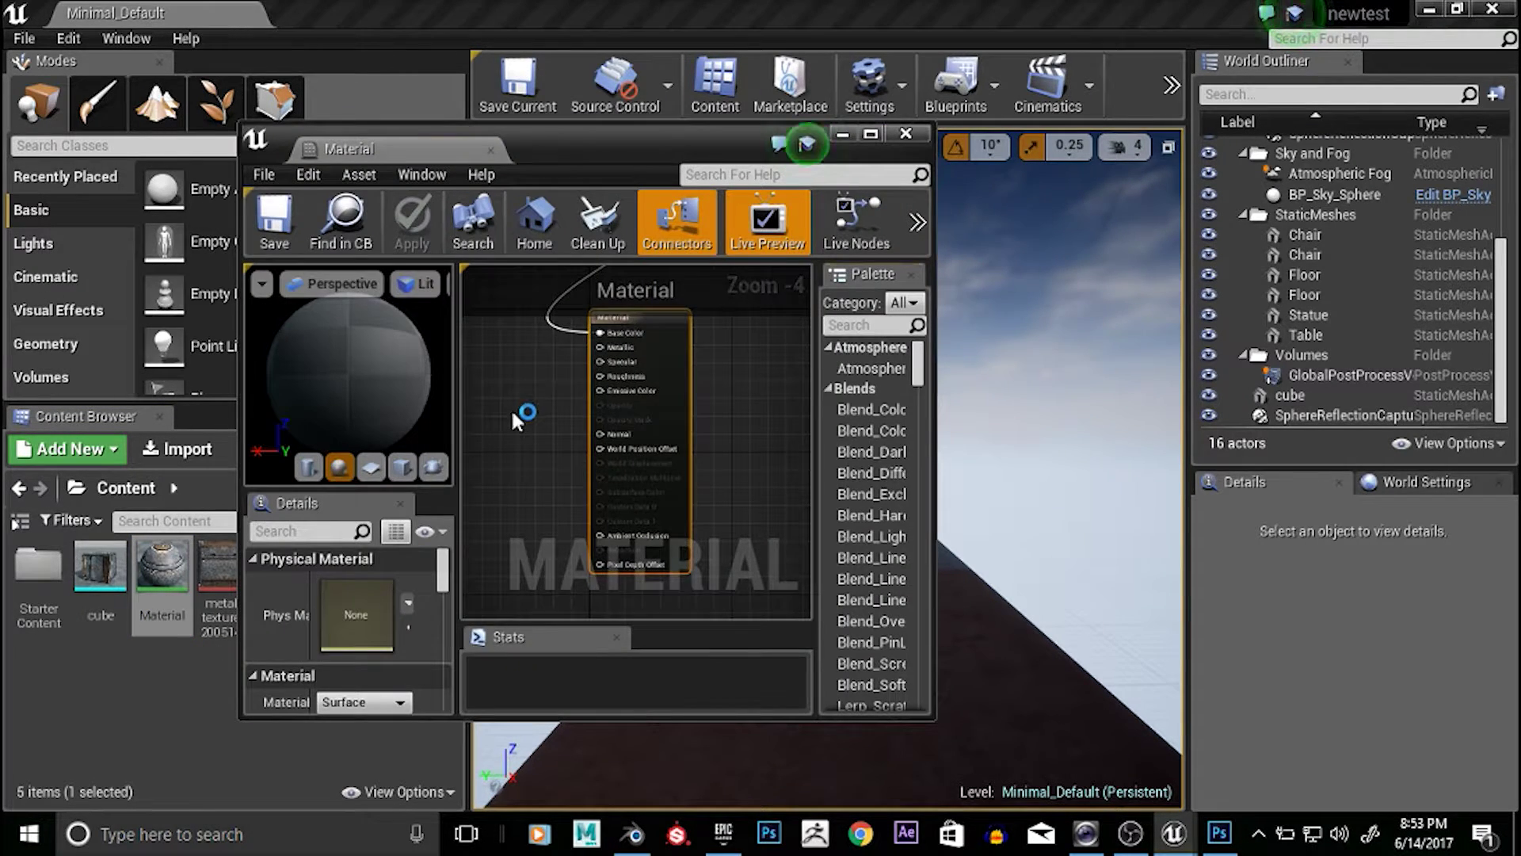
scroll(600, 494, "down", 6)
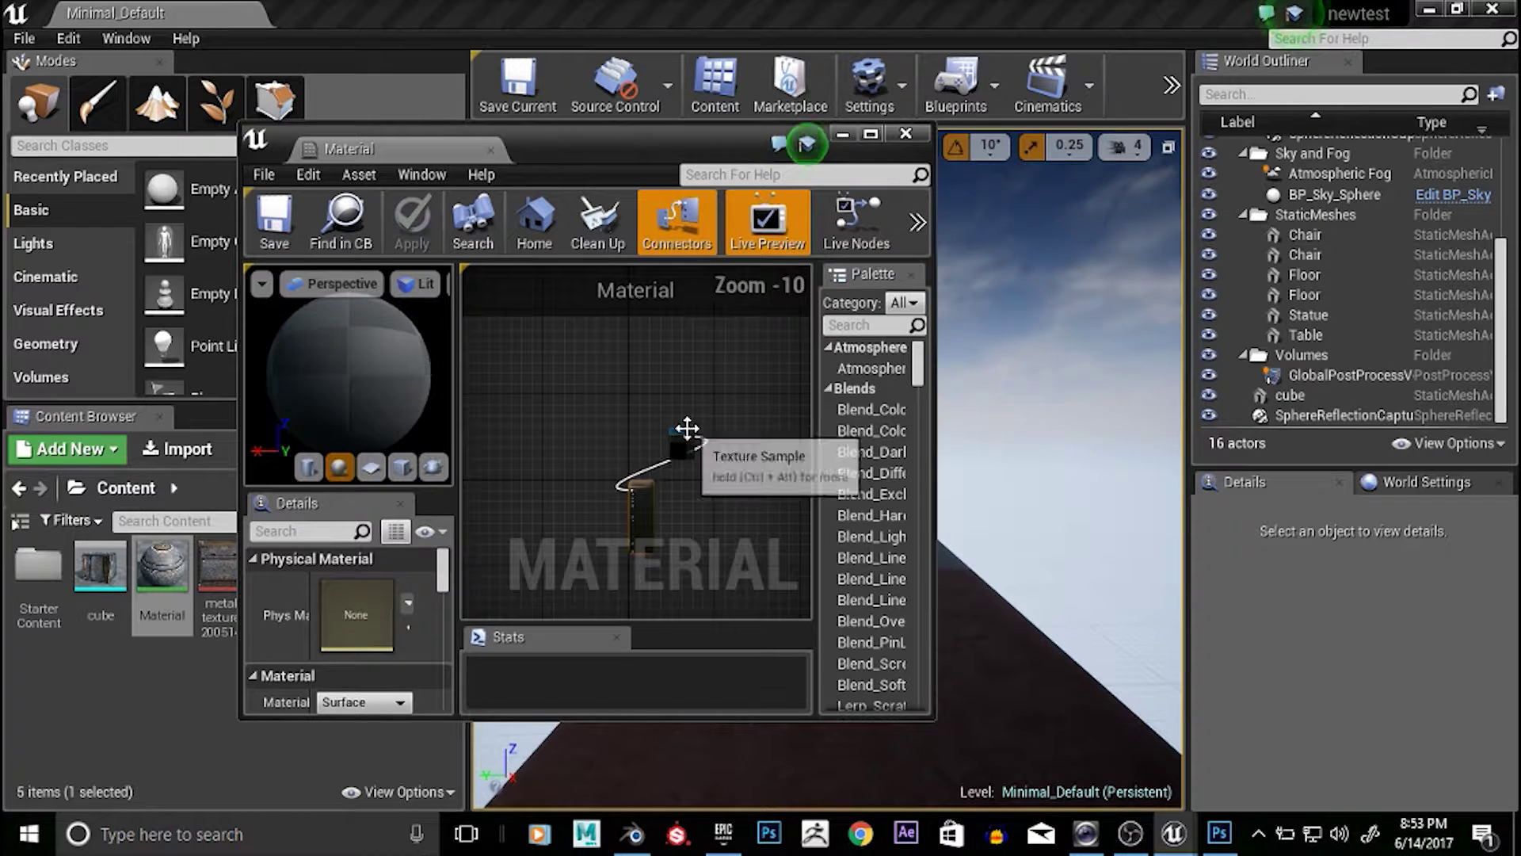
left_click_drag(687, 428, 614, 448)
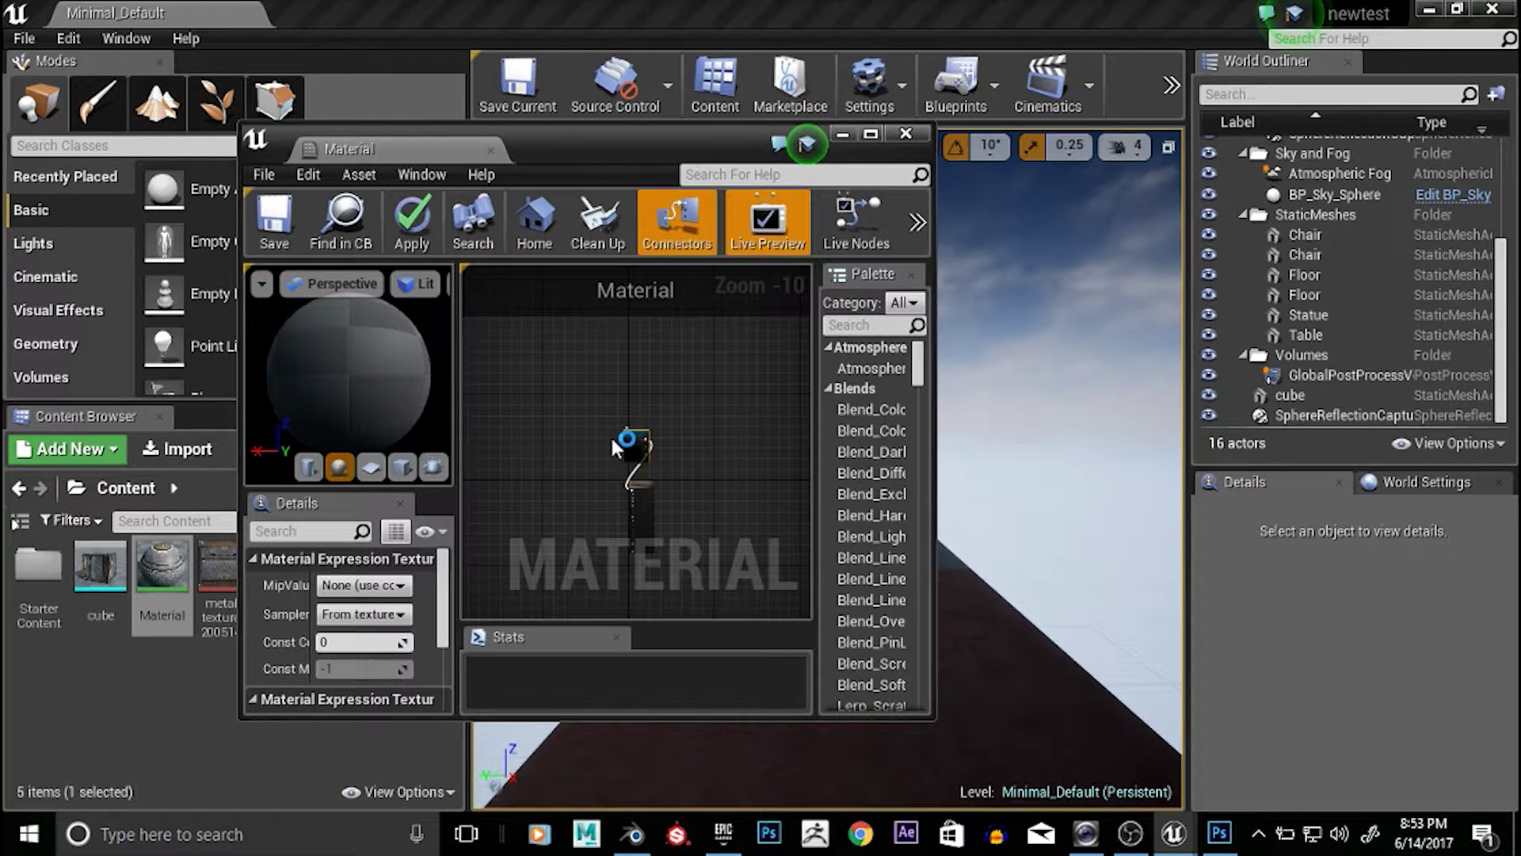
Add the imported metal_texture-200514-S normal map to the material graph as a Texture Sample beside the main material node
scroll(615, 447, "up", 2)
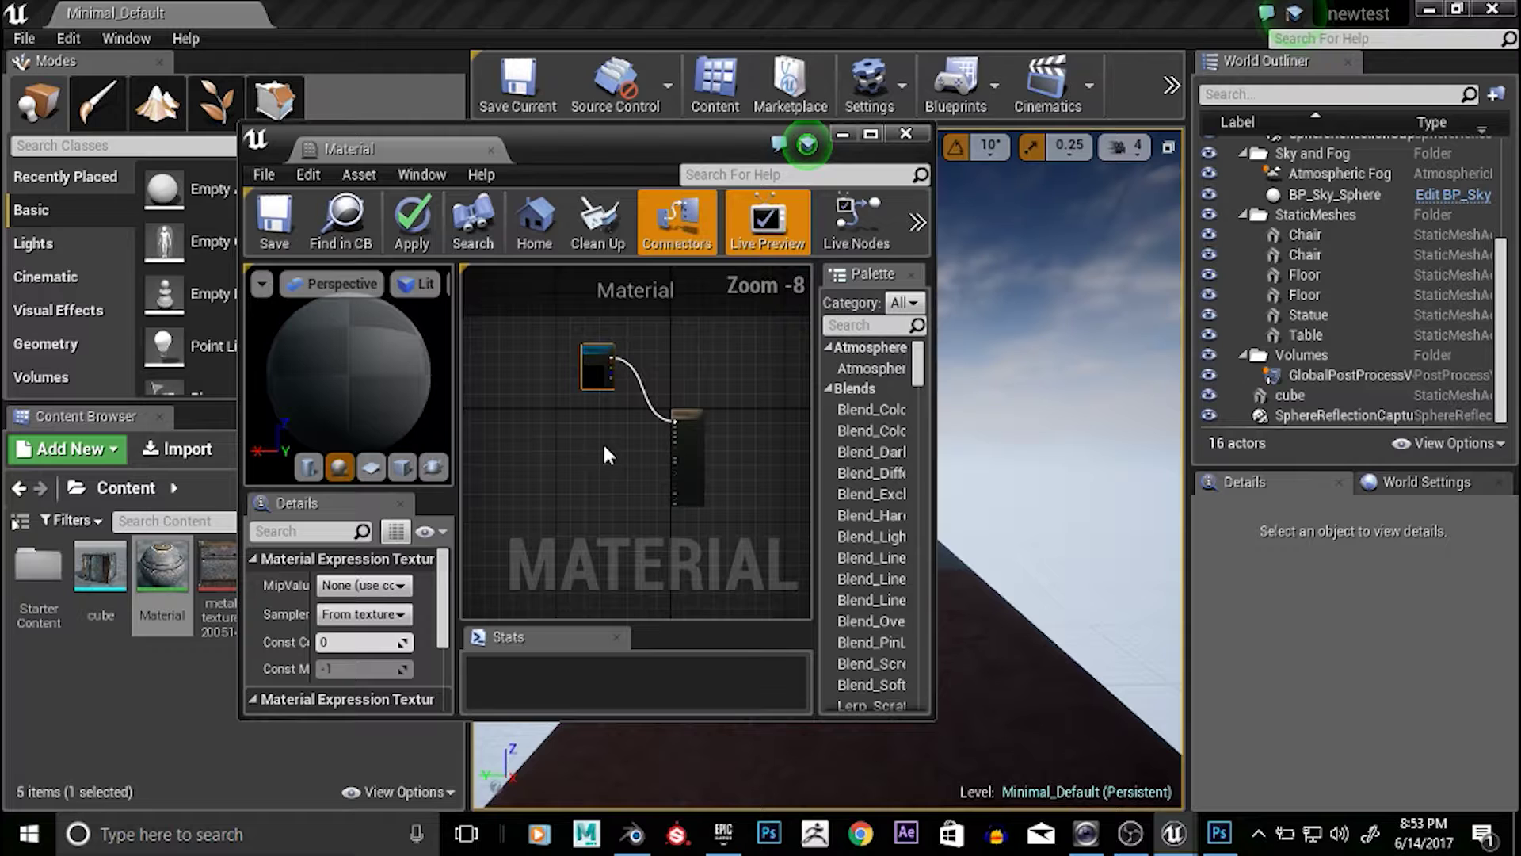
scroll(604, 451, "up", 5)
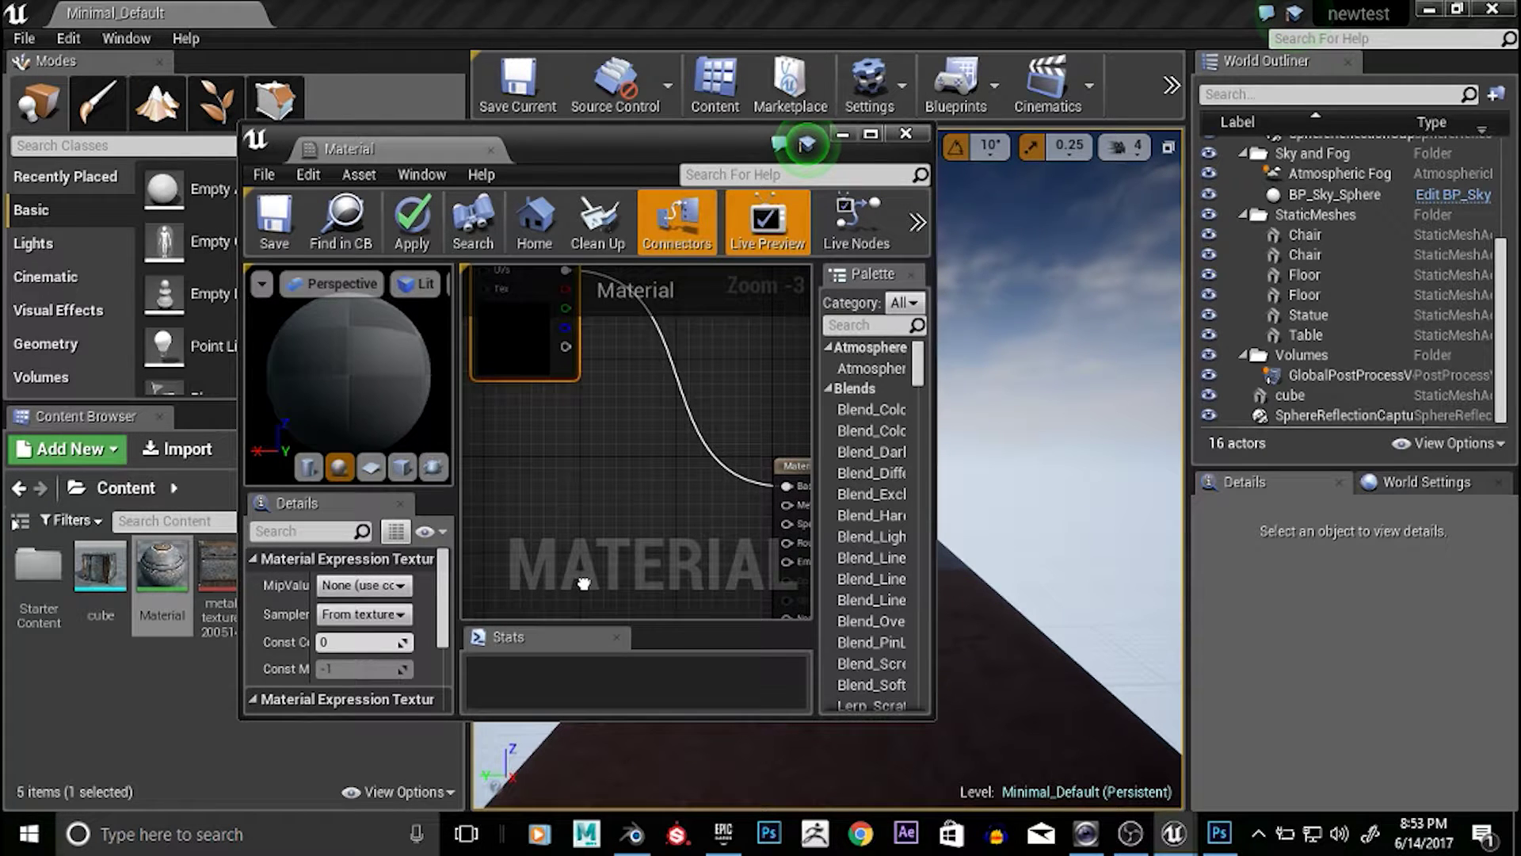
right_click_drag(584, 583, 622, 475)
scroll(622, 475, "down", 1)
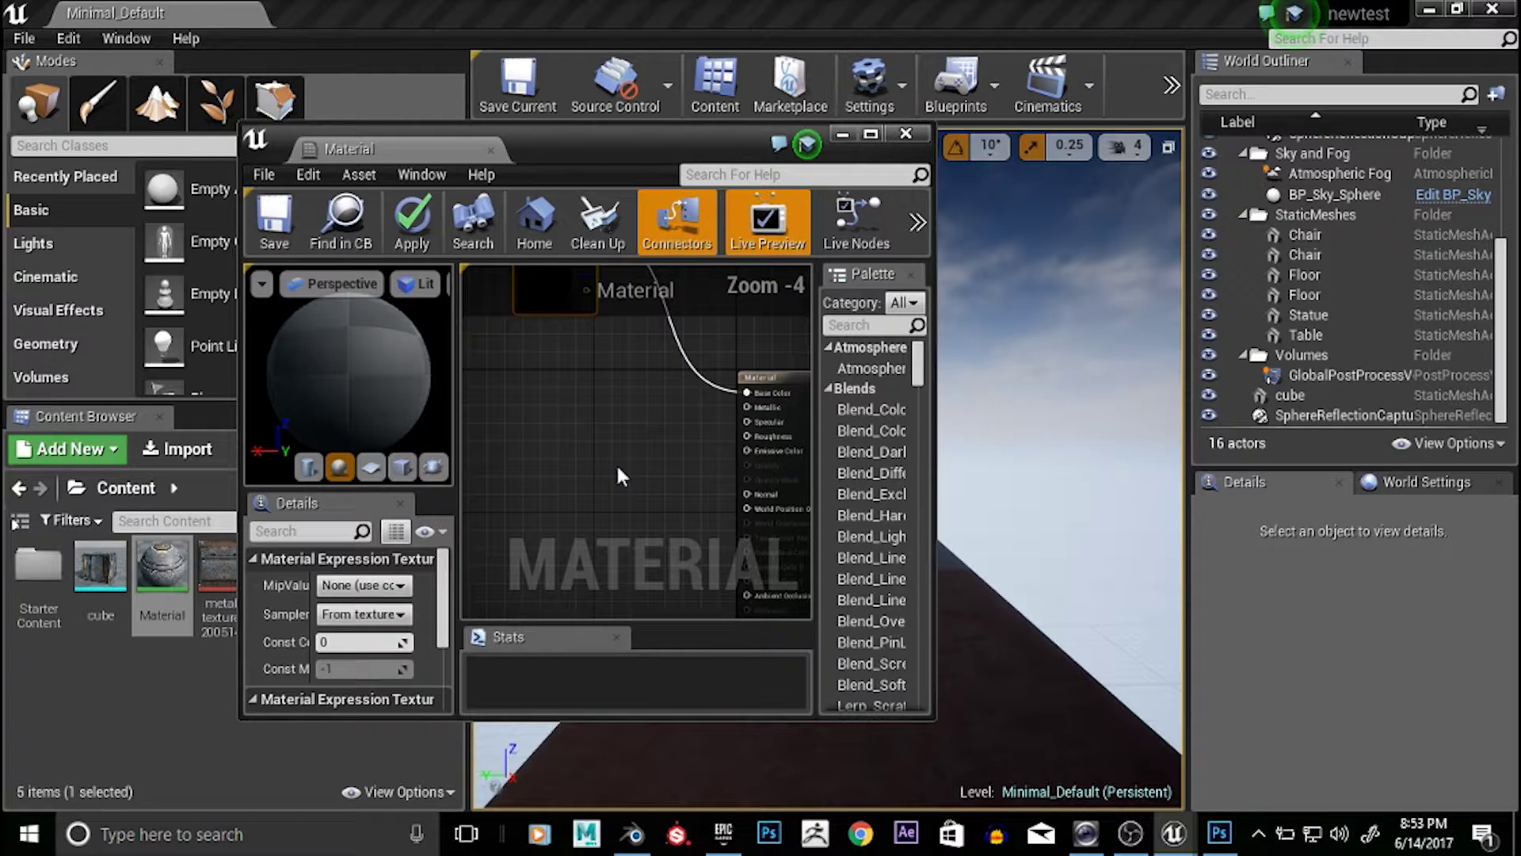
left_click_drag(627, 131, 692, 130)
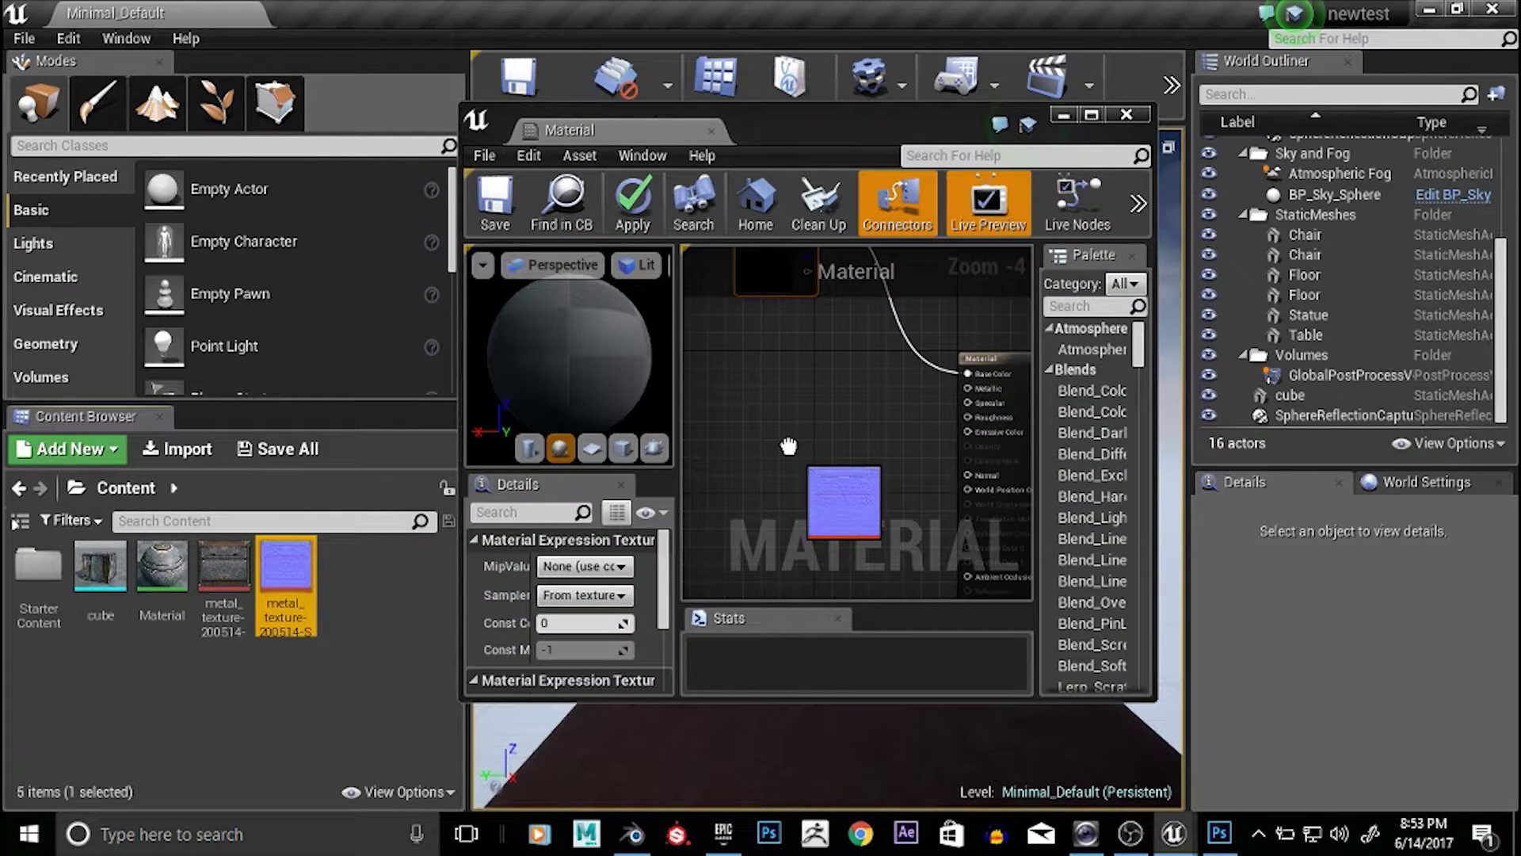
left_click_drag(788, 446, 789, 446)
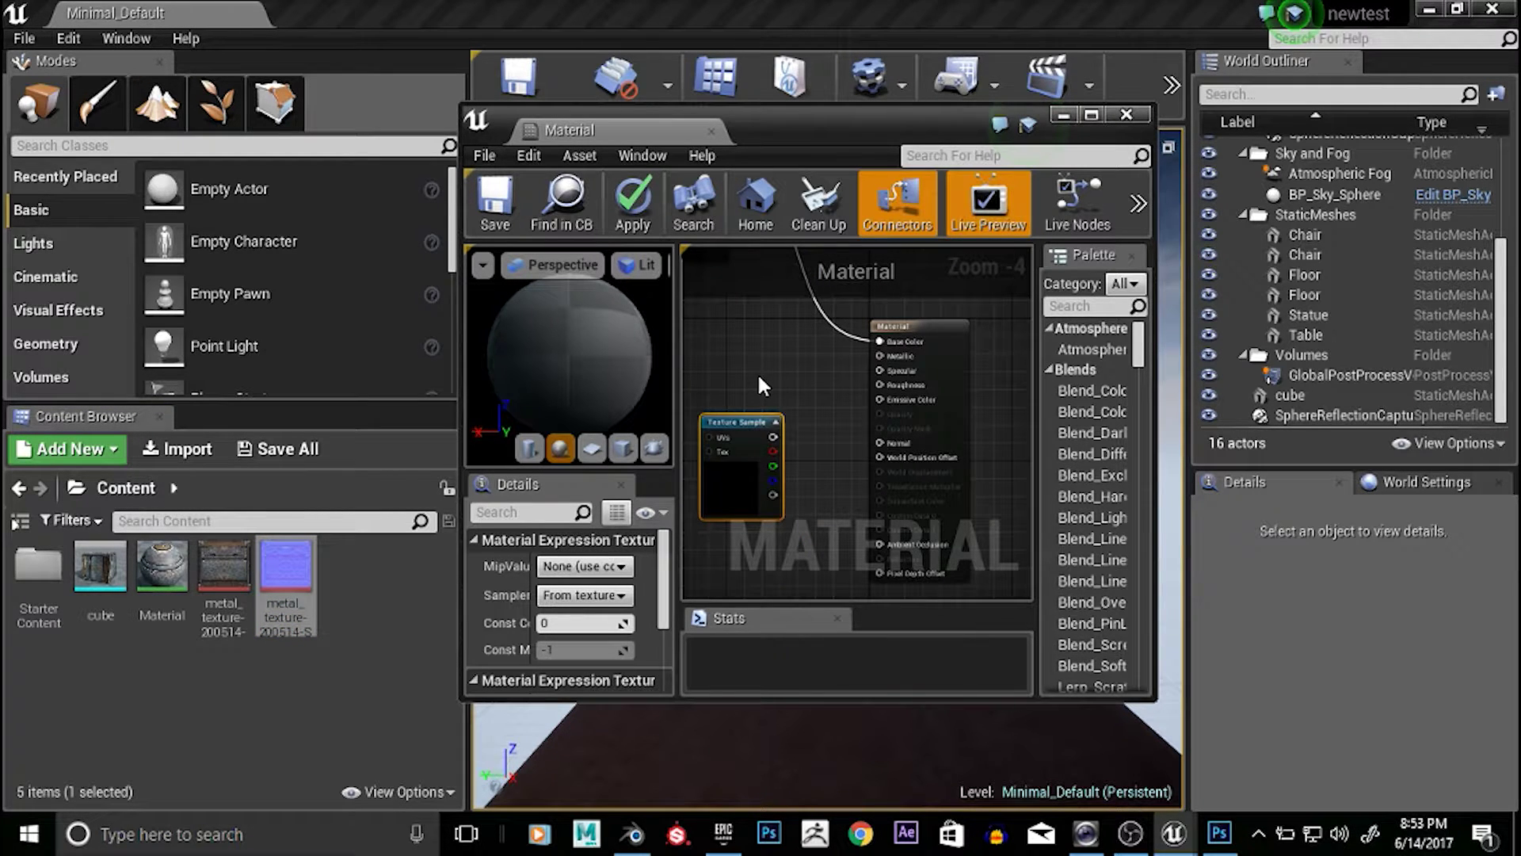
Connect the normal map sample's output to the Normal input of the main material node and save the material
scroll(759, 379, "up", 2)
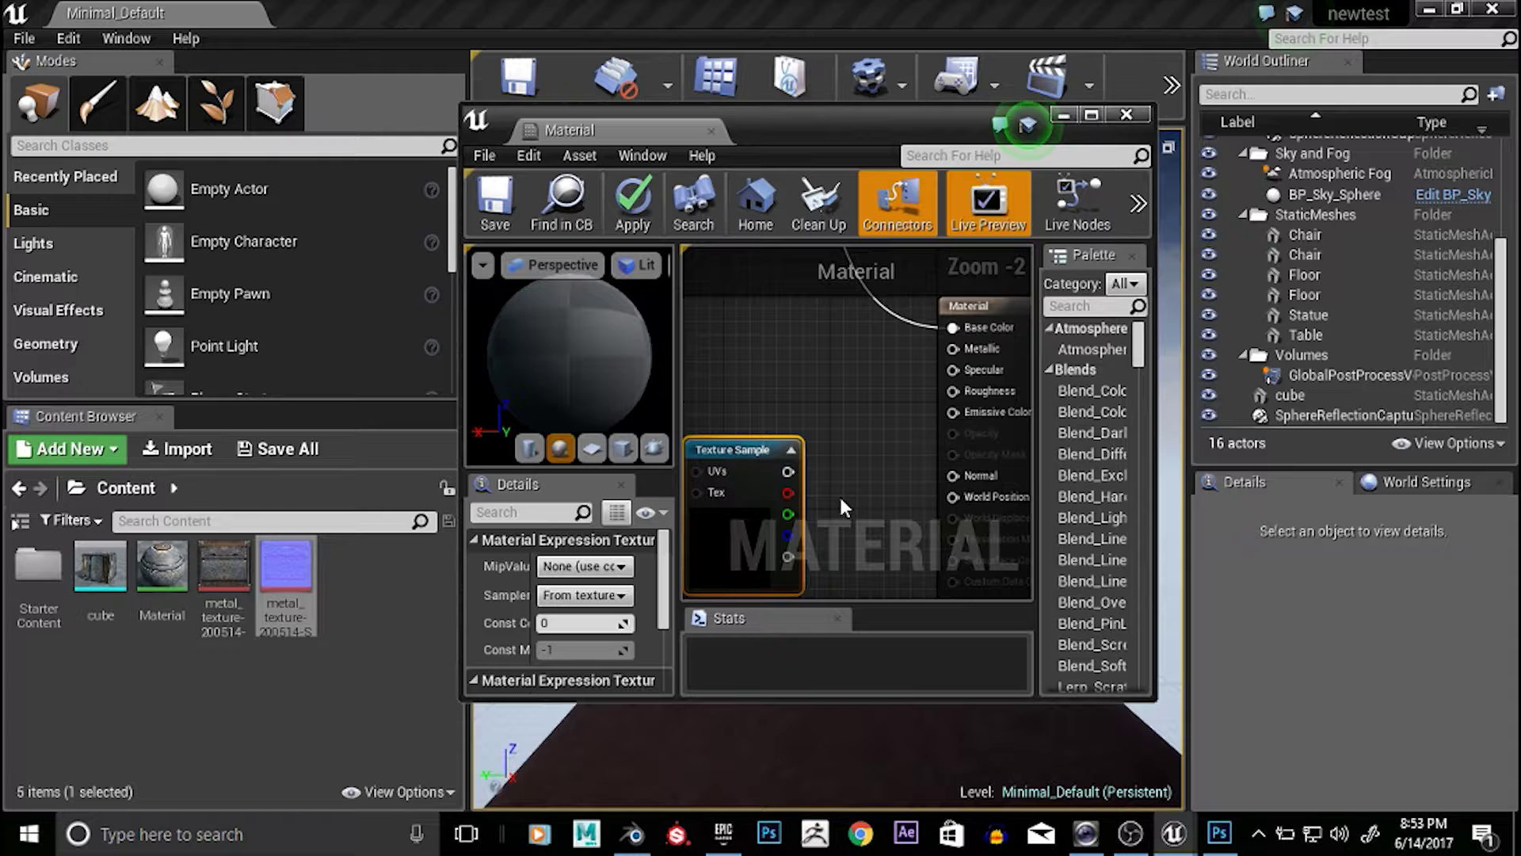
right_click_drag(839, 496, 804, 422)
left_click_drag(751, 397, 920, 401)
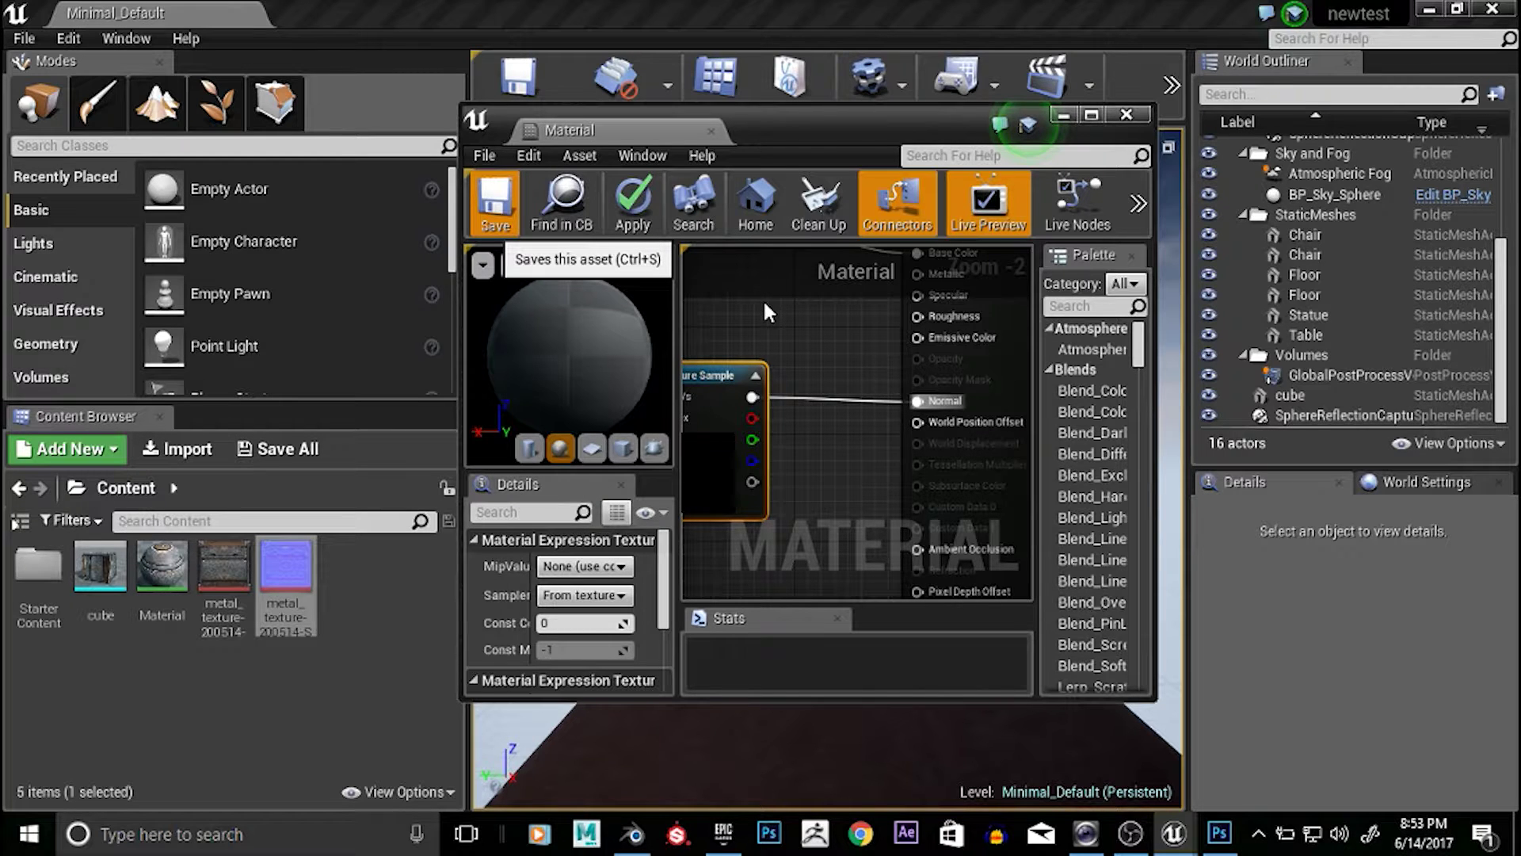
key("ctrl+s")
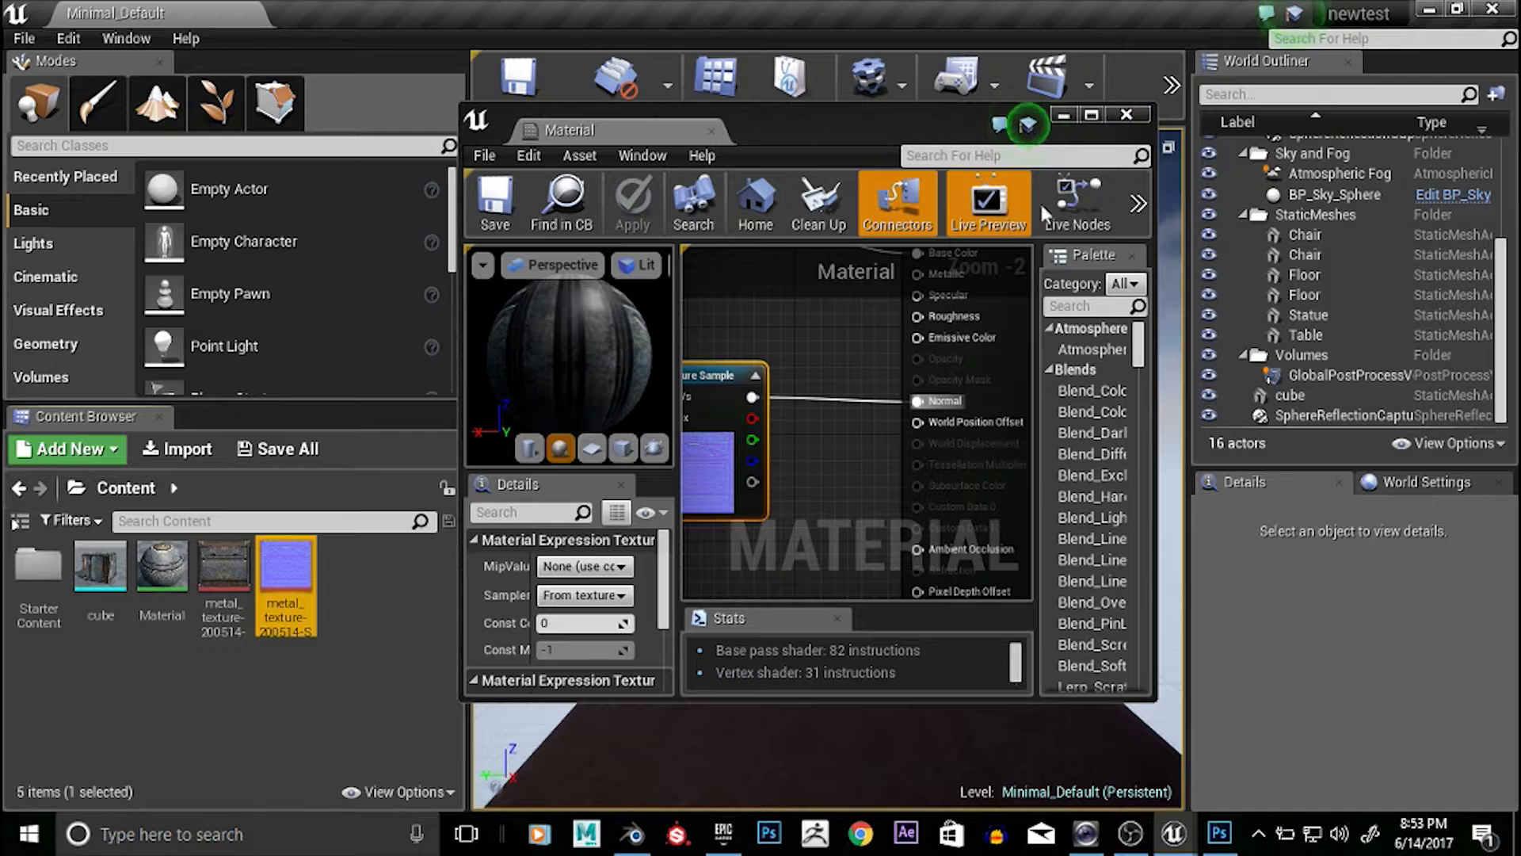
Set the cube mesh from the Content folder as the material's preview mesh and view it from an angle
left_click(654, 447)
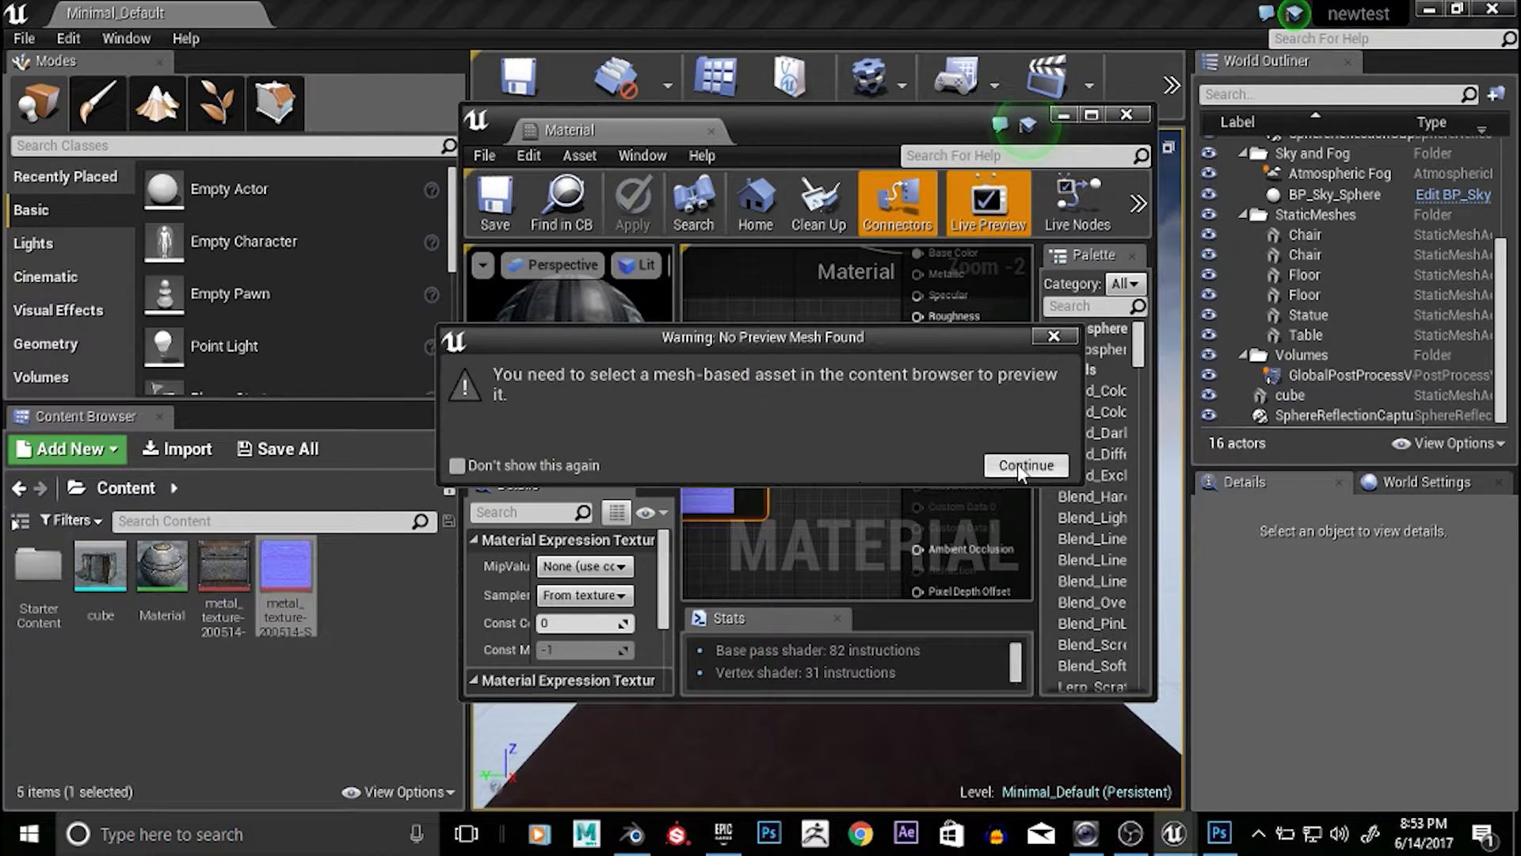
left_click(1017, 463)
left_click(100, 566)
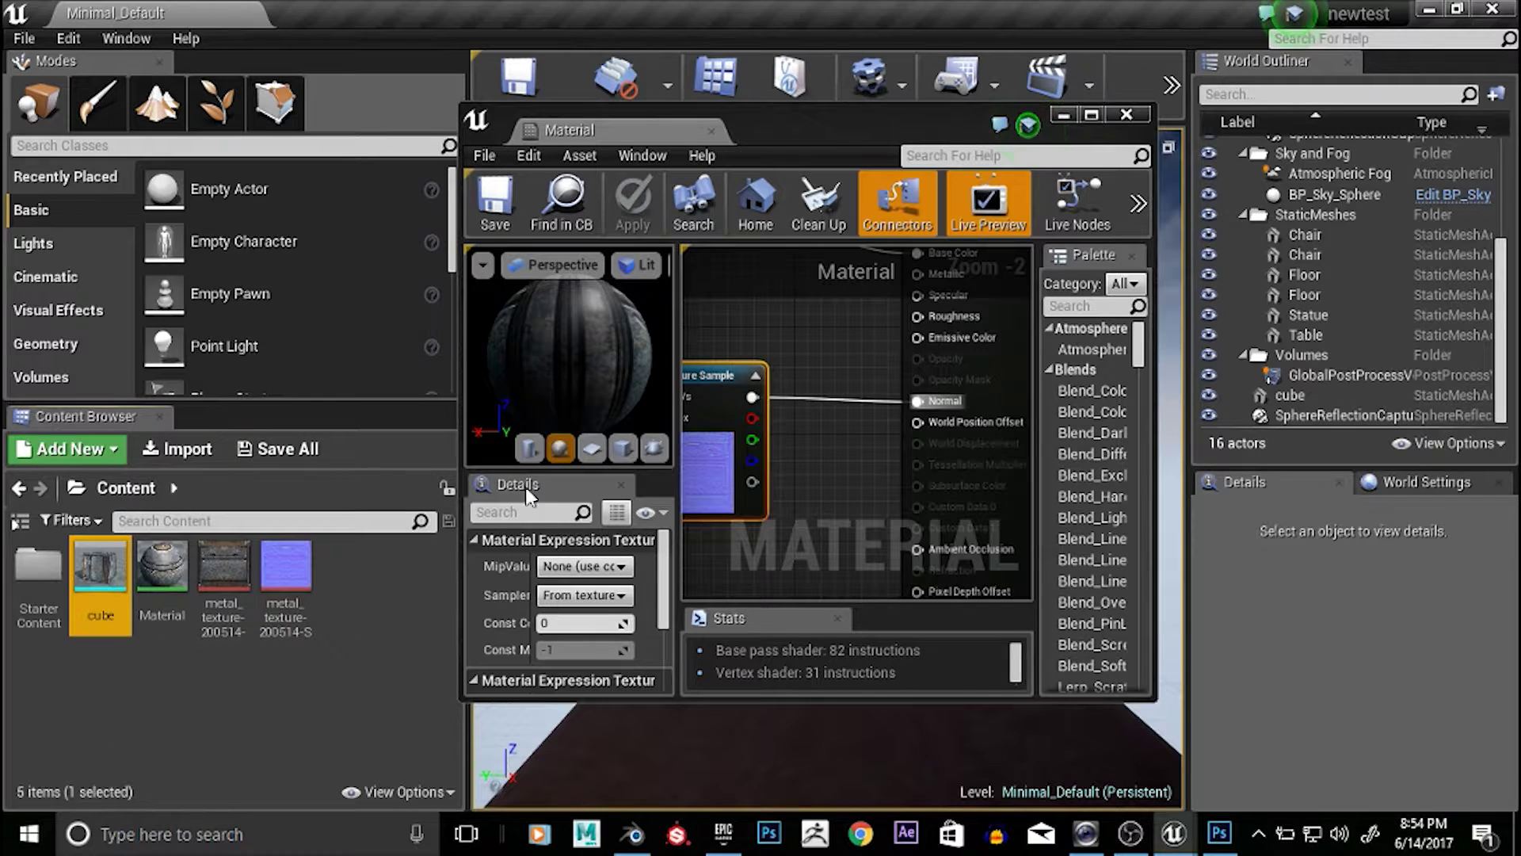
left_click(653, 447)
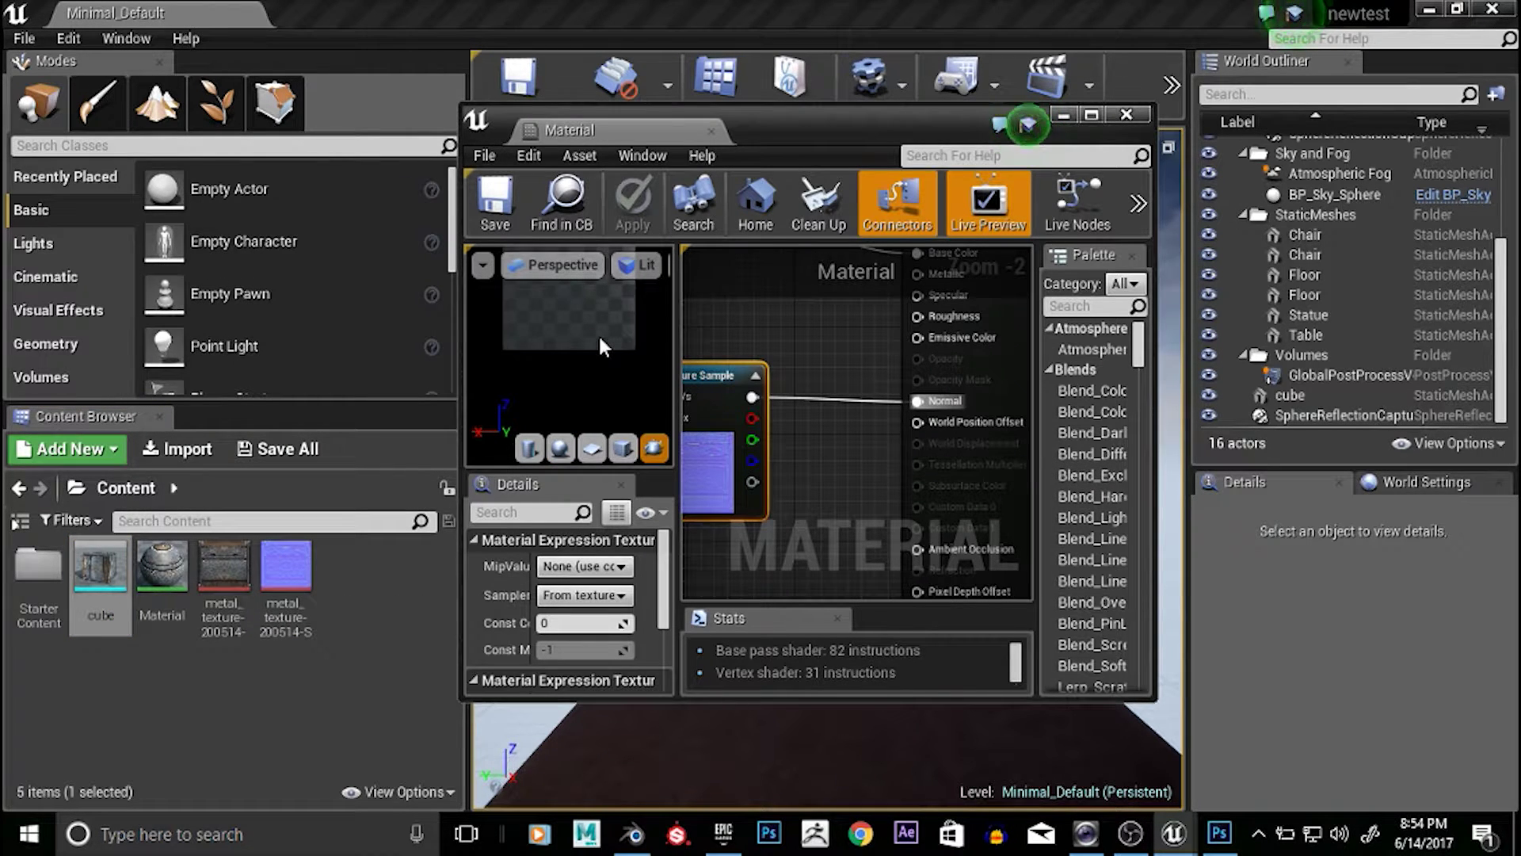
scroll(601, 340, "down", 2)
scroll(601, 342, "up", 2)
mouse_move(602, 343)
right_mouse_down()
mouse_move(601, 372)
mouse_move(602, 343)
right_mouse_up()
middle_click_drag(602, 342, 601, 396)
left_click_drag(626, 376, 662, 377)
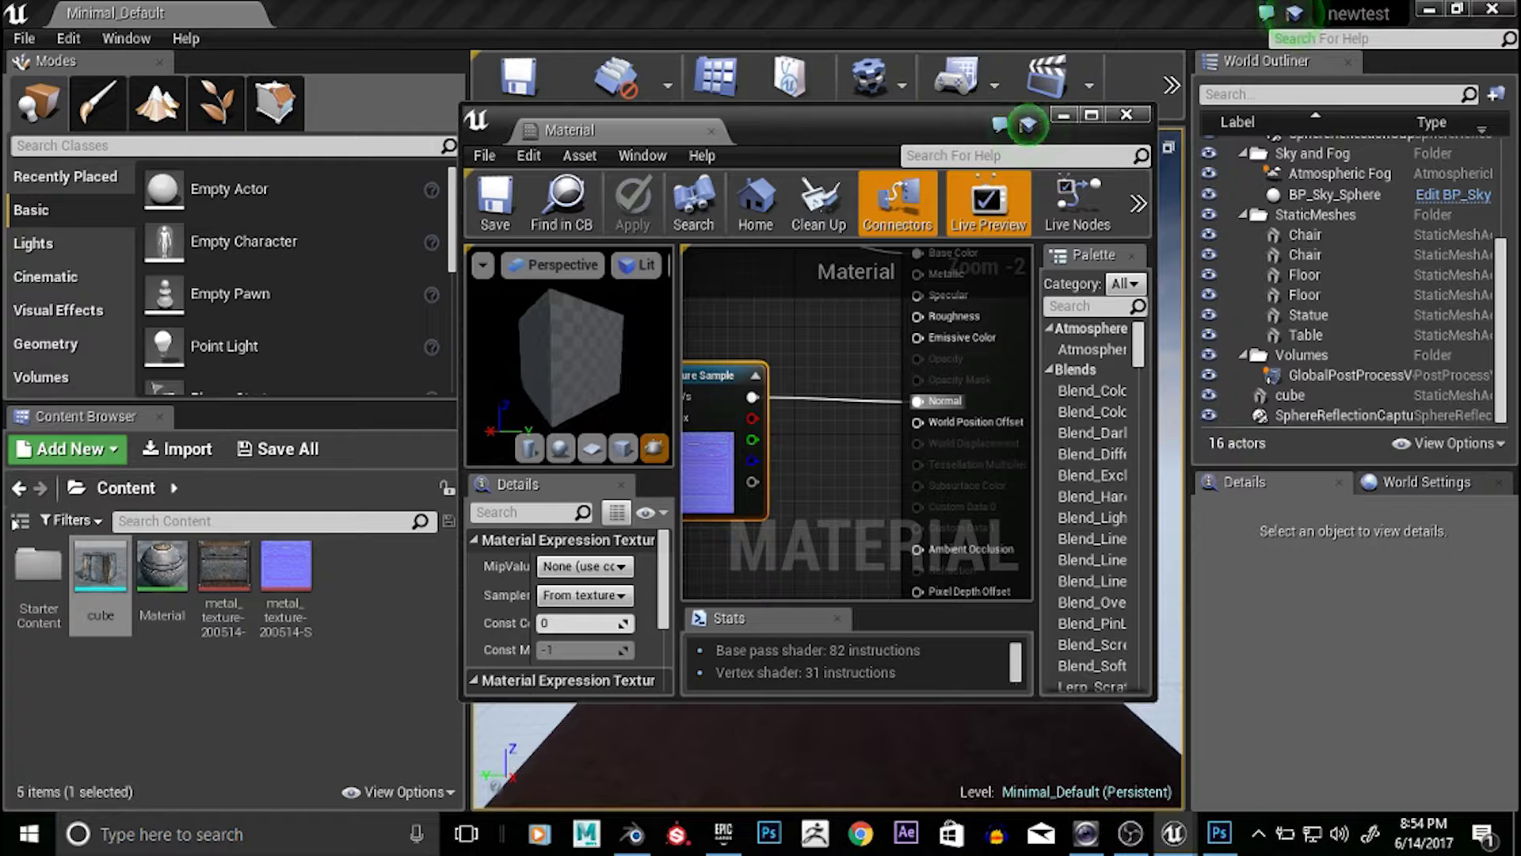
Save the Material asset and close its editor
left_click(501, 194)
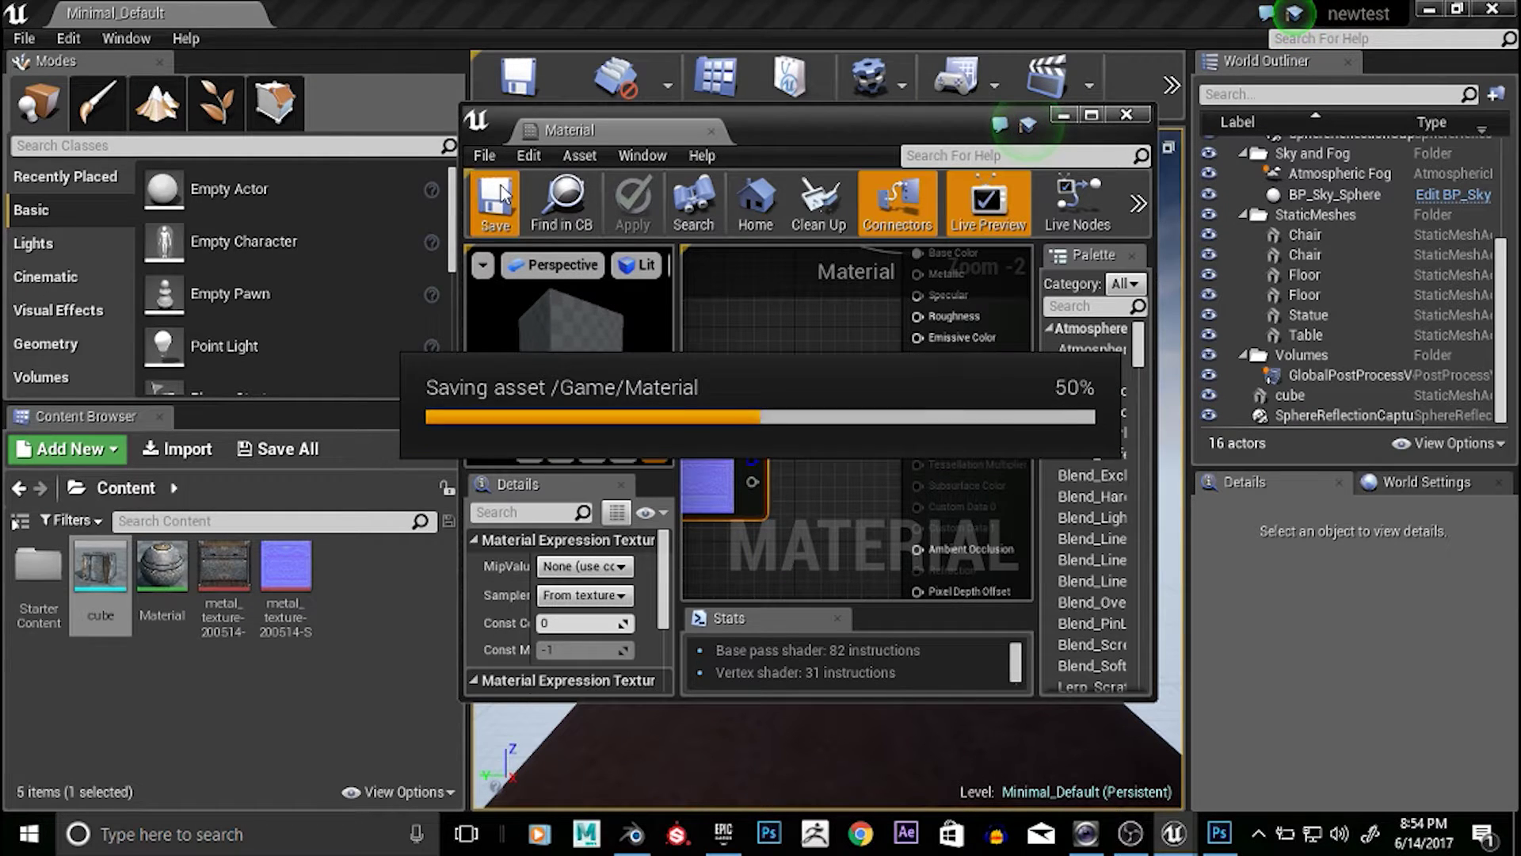
scroll(621, 377, "up", 6)
scroll(620, 378, "down", 3)
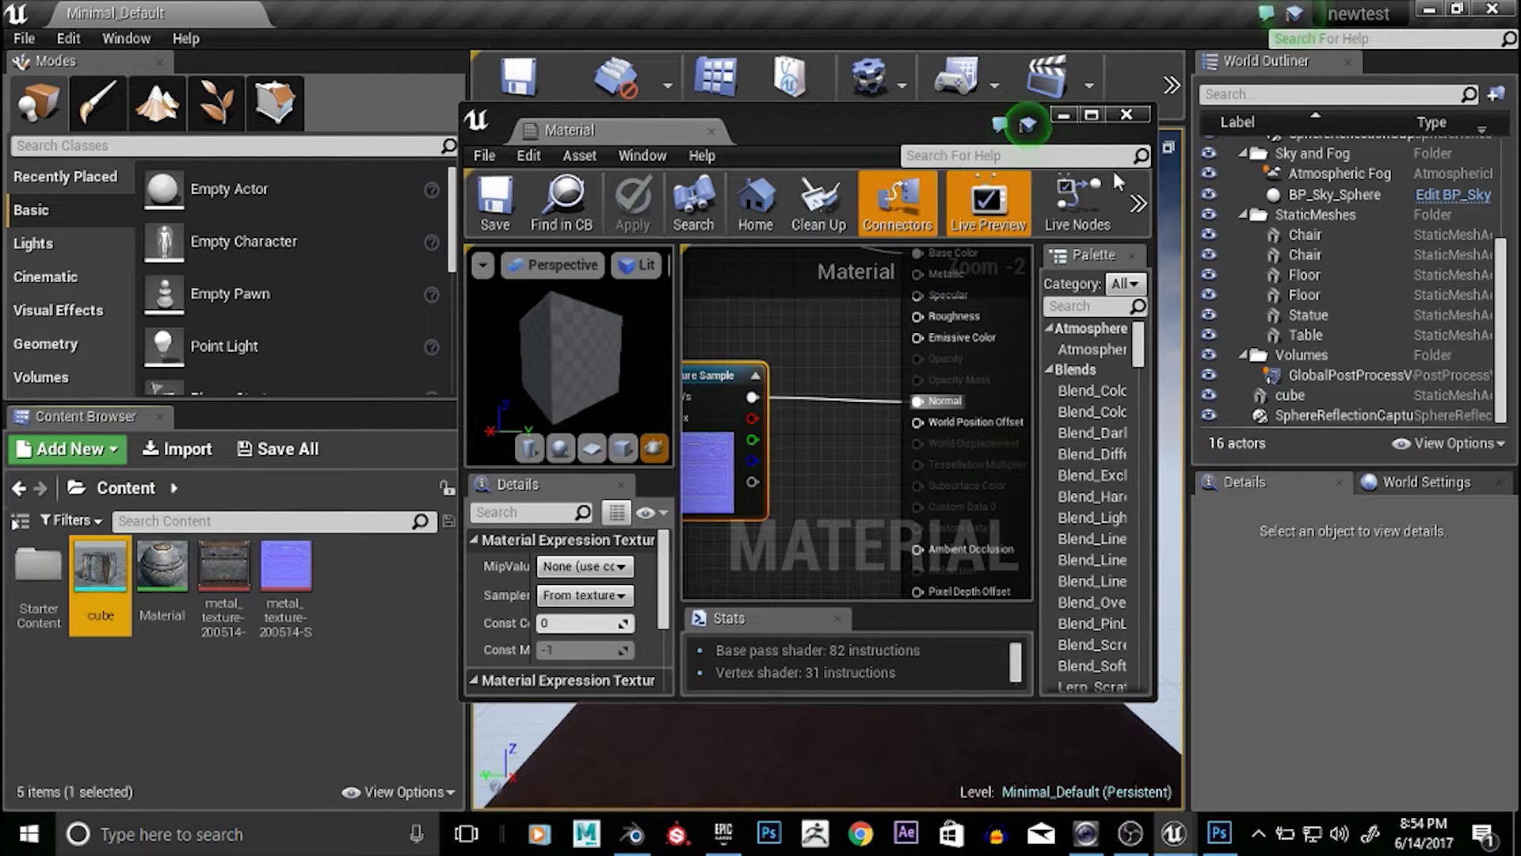
left_click(1135, 121)
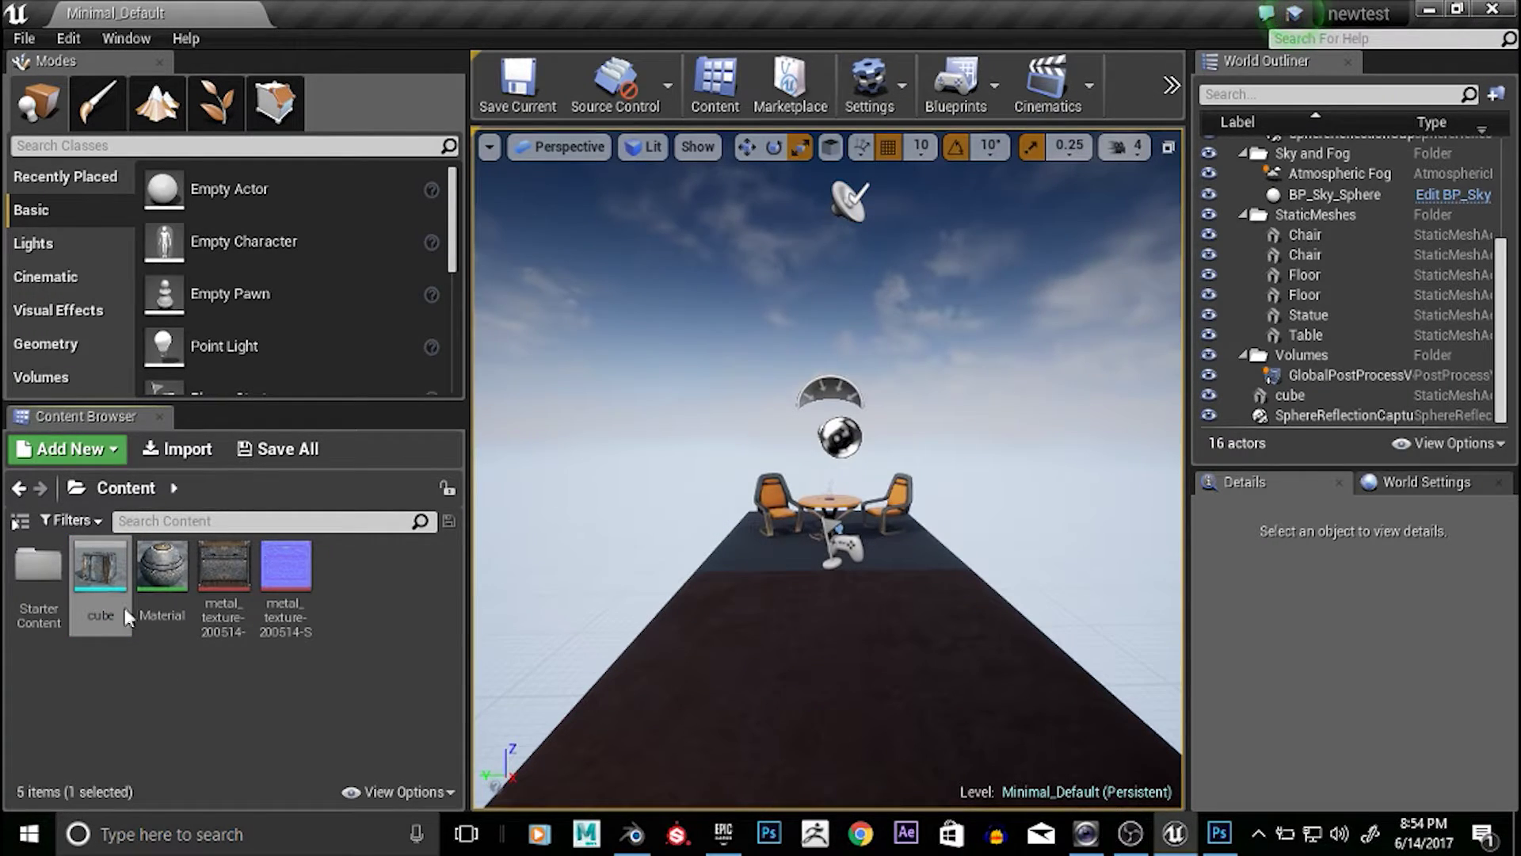
Place the cube asset in the level on the floor in front of the table, at about X 60, Y -10, and check its surface close up
left_click_drag(127, 618, 880, 691)
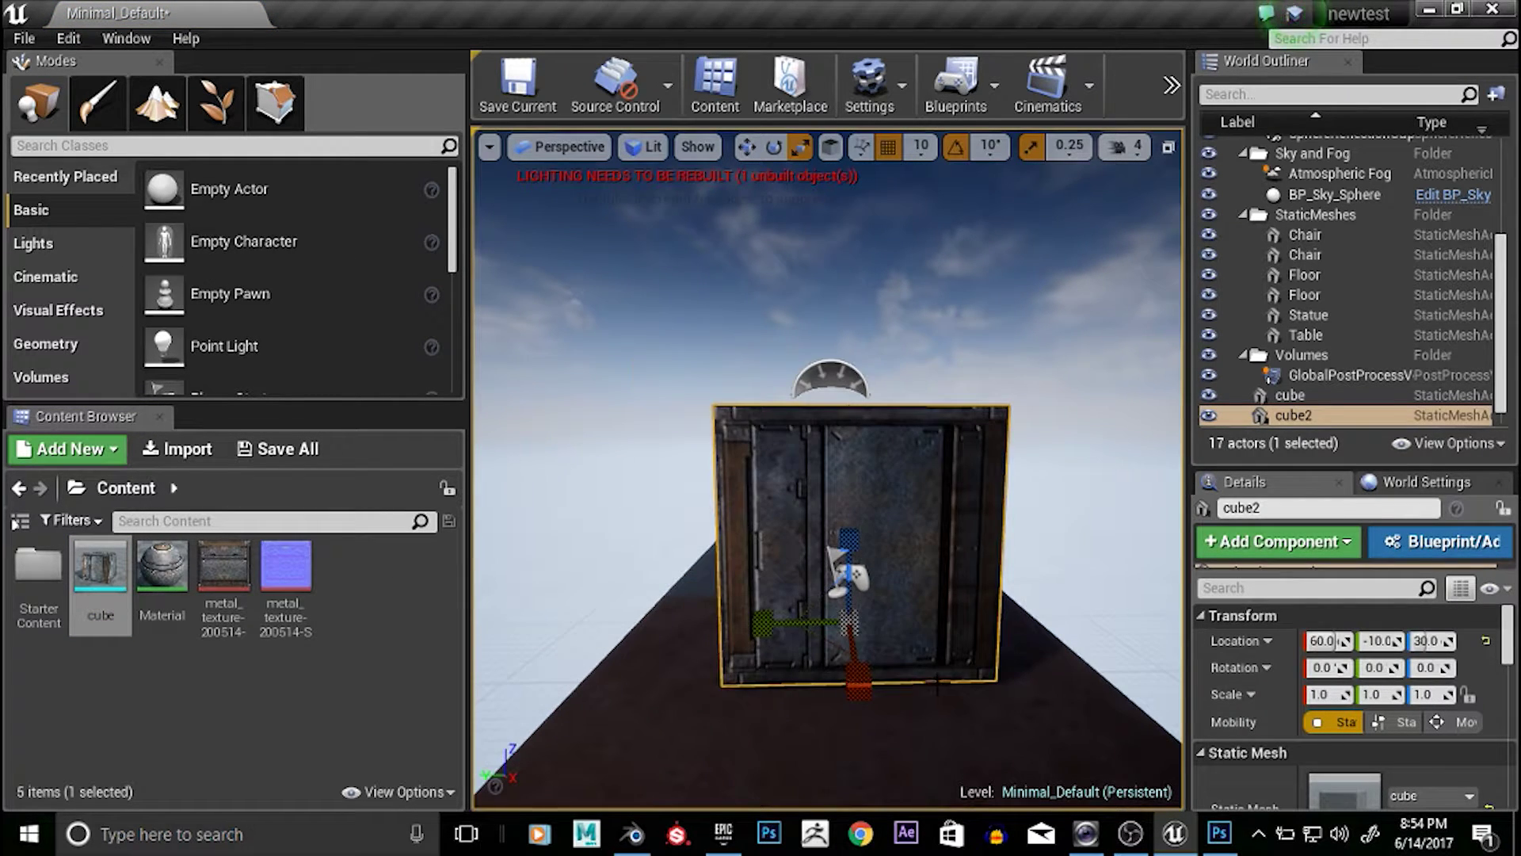
scroll(937, 686, "up", 2)
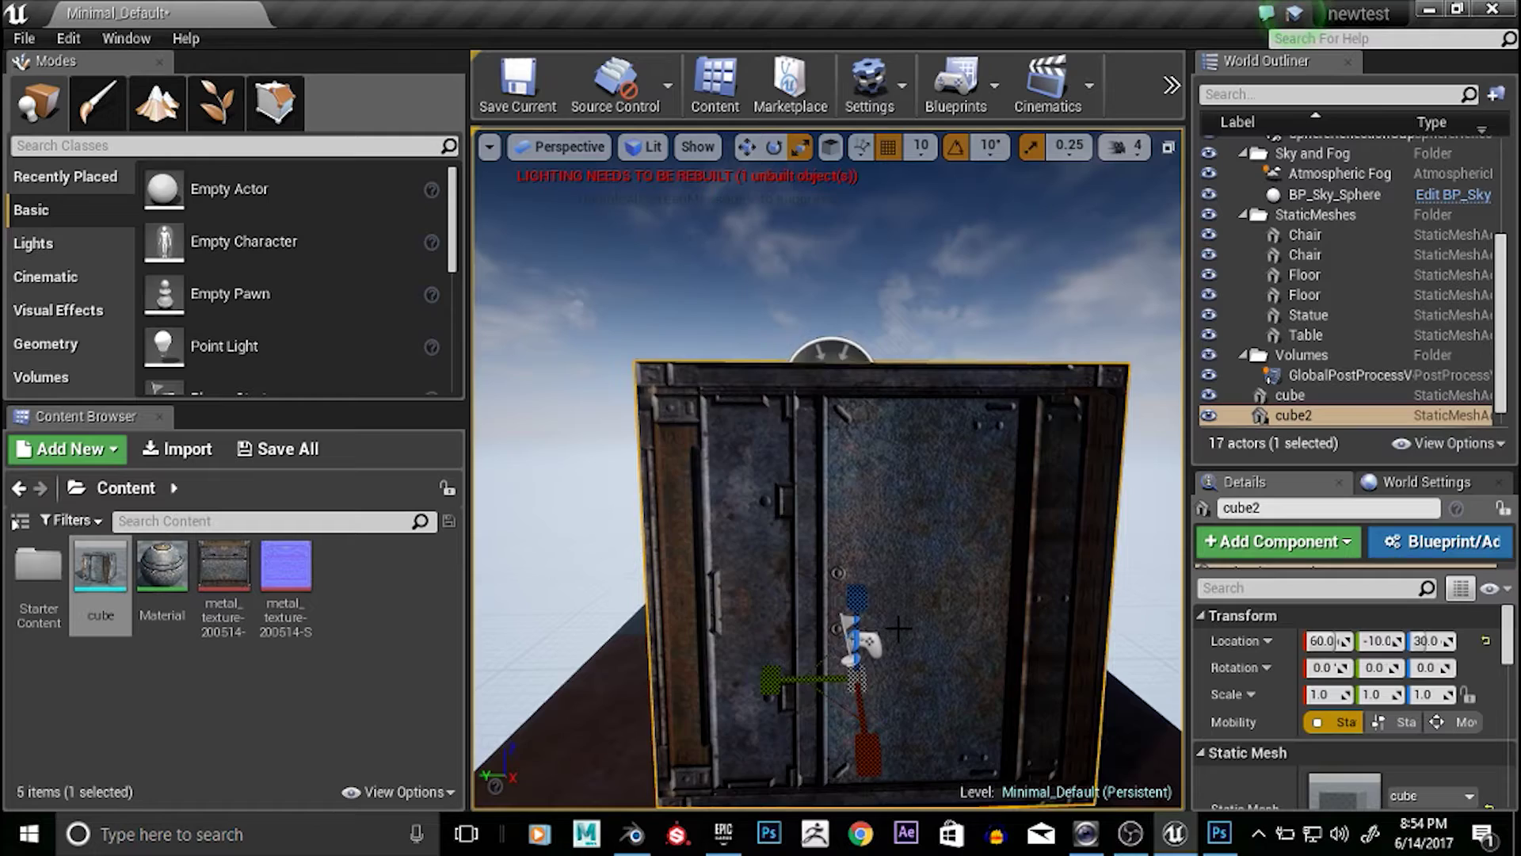
scroll(898, 628, "down", 2)
scroll(892, 623, "up", 3)
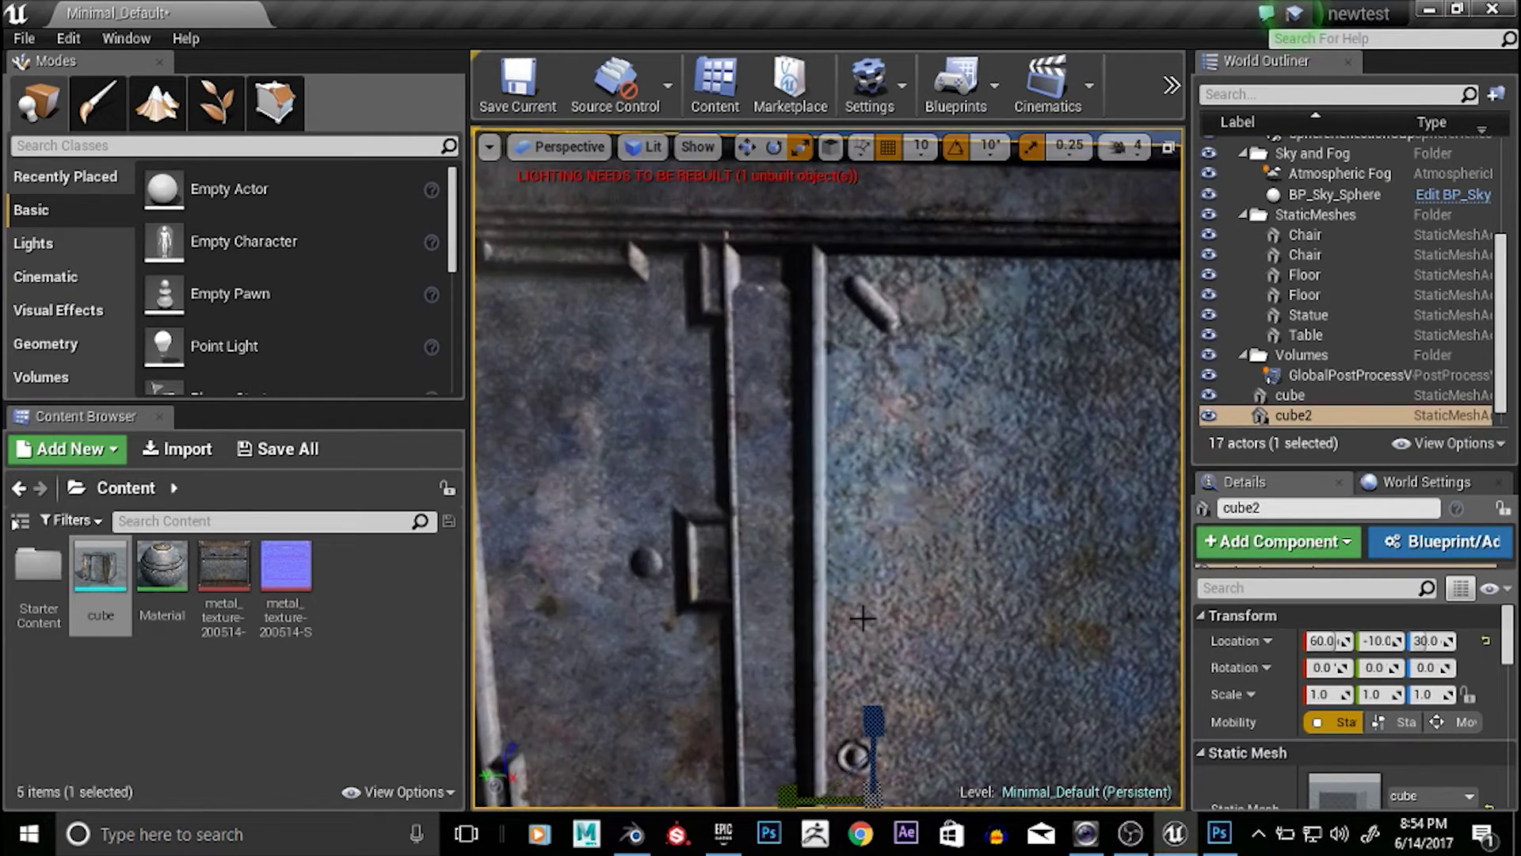
scroll(863, 618, "down", 4)
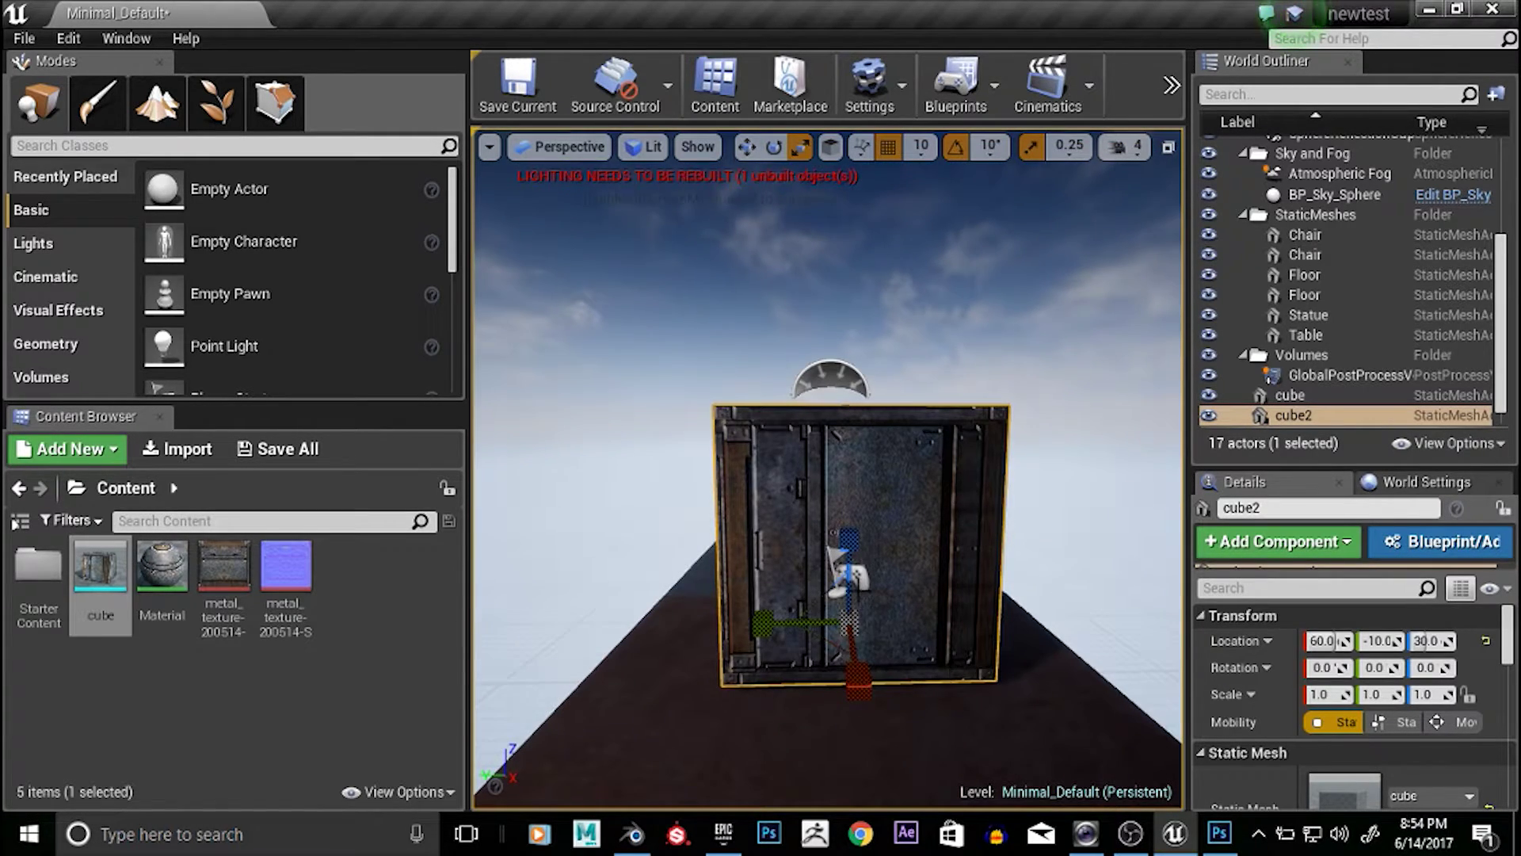
Scale the newly placed cube uniformly to 0.5 on all three axes
key("w")
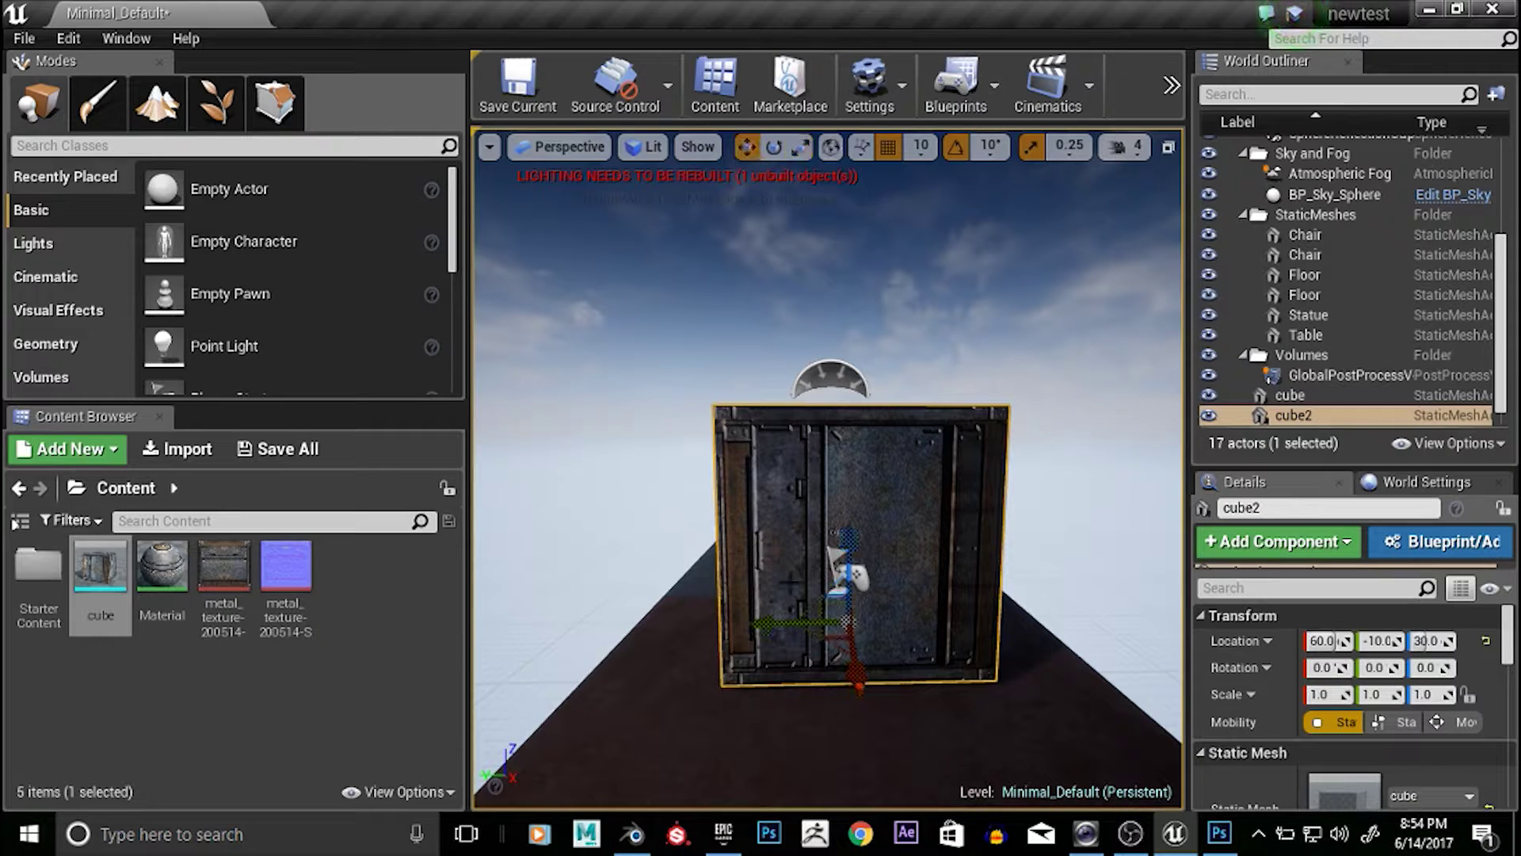
left_click_drag(843, 561, 830, 537)
right_click_drag(832, 542, 888, 511)
mouse_move(683, 628)
right_mouse_down()
mouse_move(760, 628)
mouse_move(684, 629)
right_mouse_up()
scroll(713, 503, "down", 4)
scroll(716, 504, "up", 4)
left_click_drag(716, 504, 709, 583, "alt")
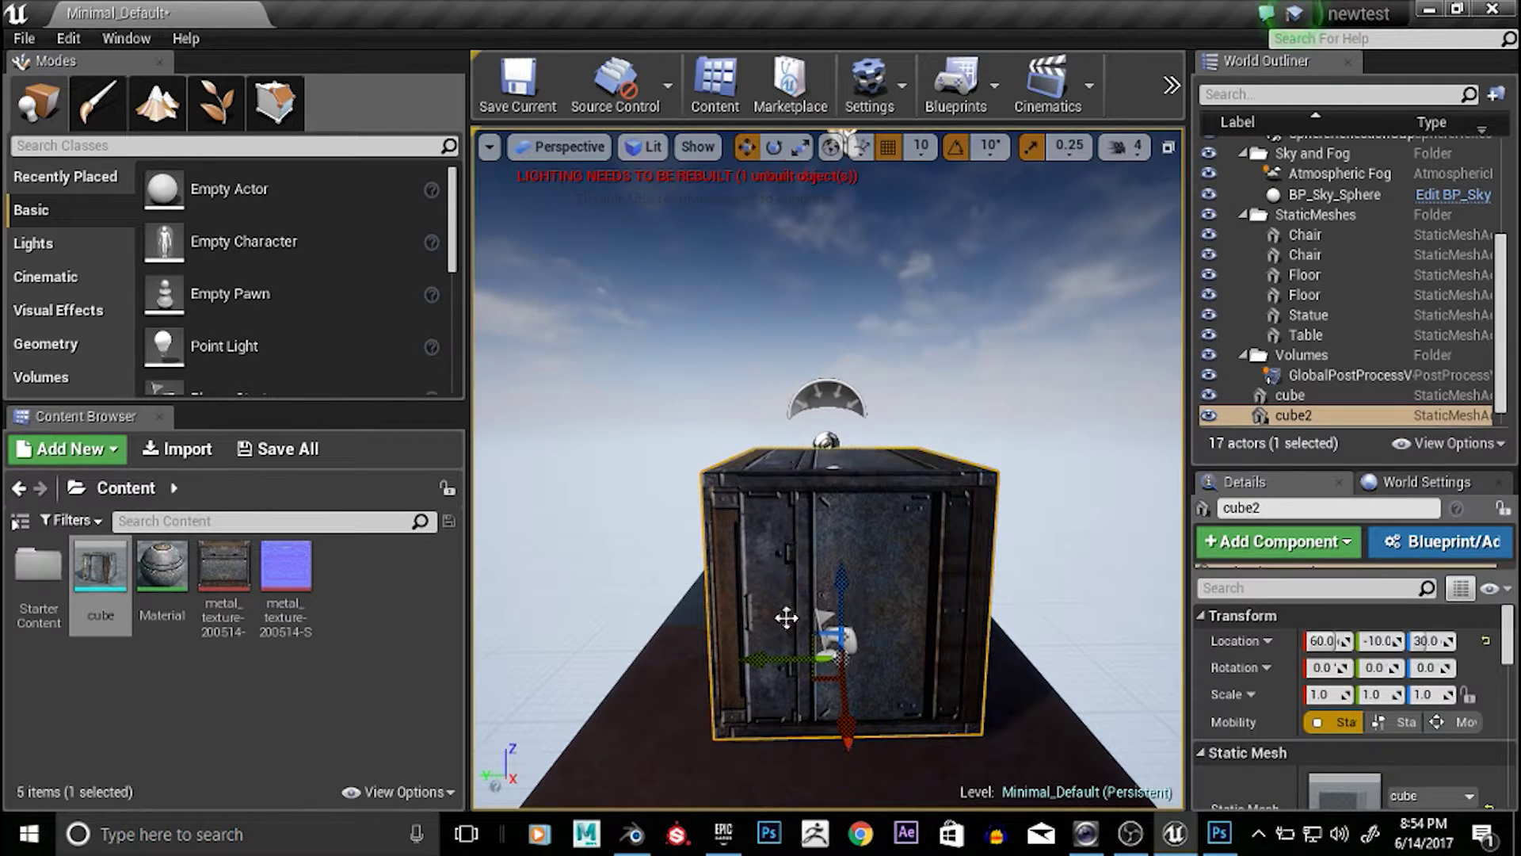
key("e")
key("r")
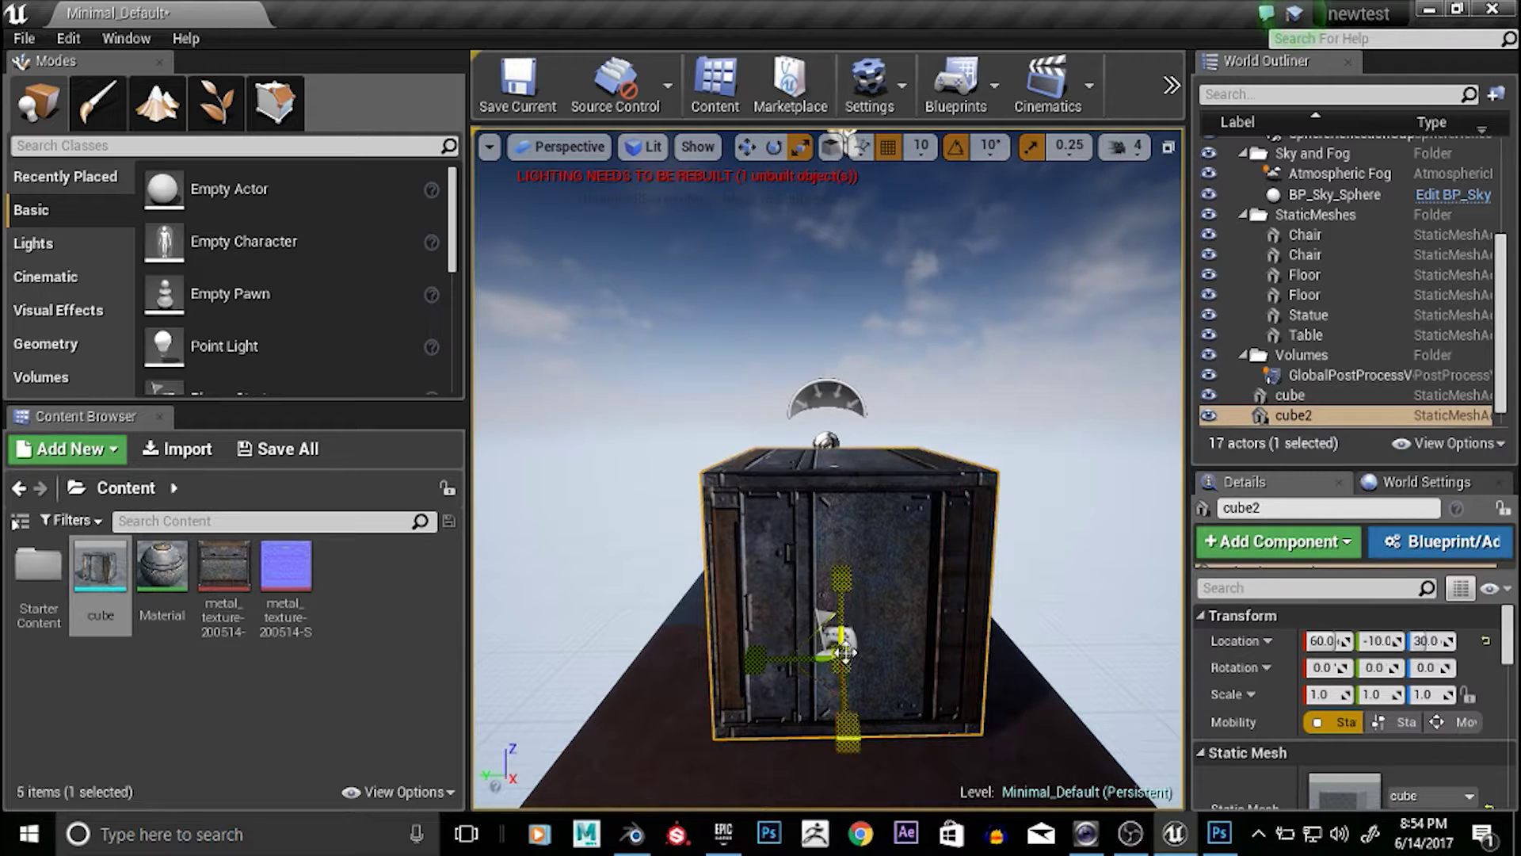
left_click_drag(838, 674, 826, 712)
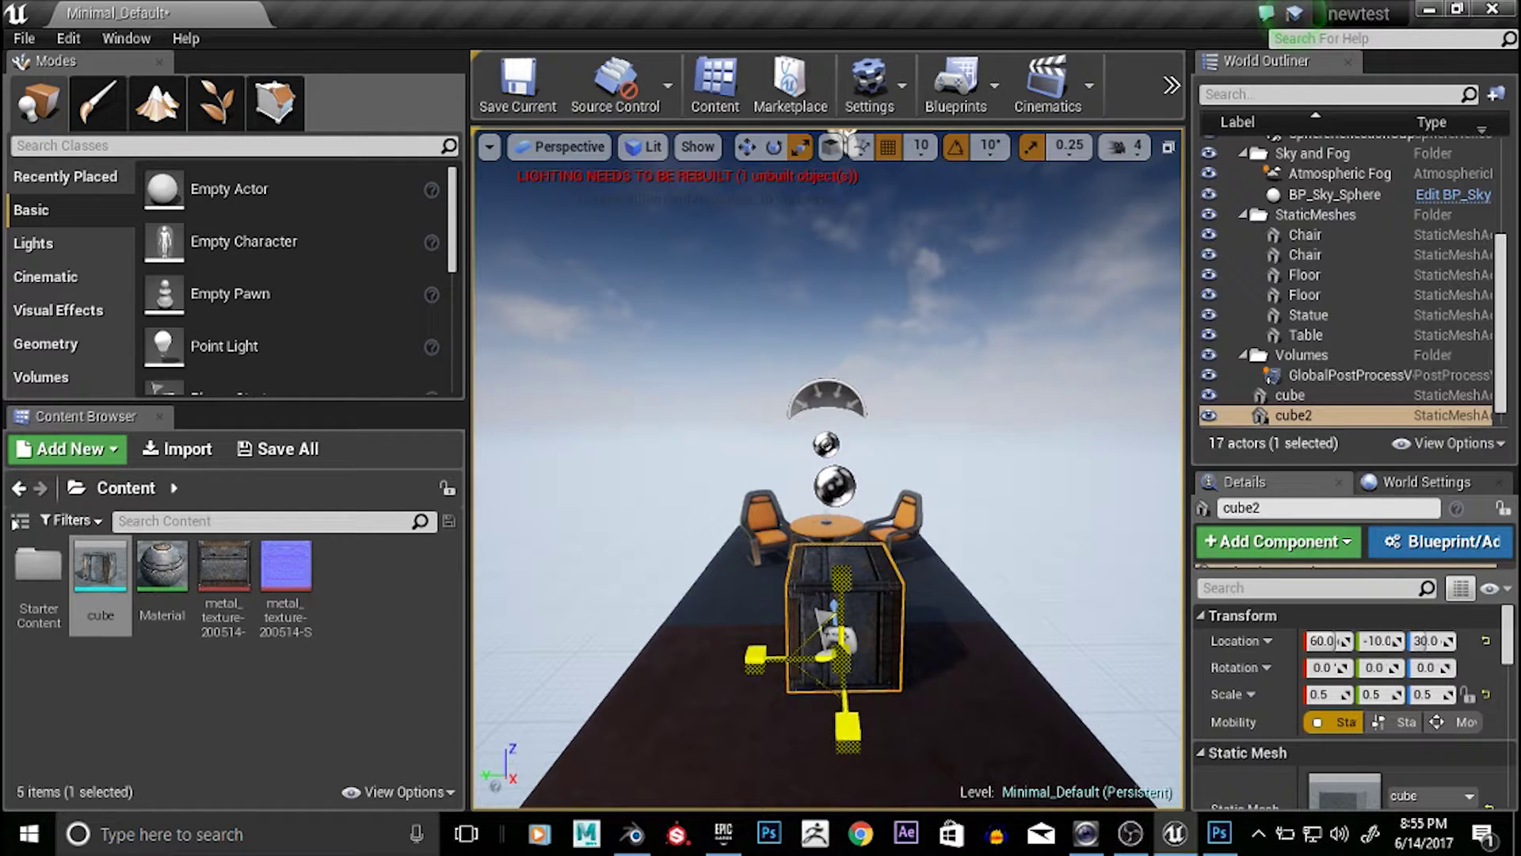
left_click_drag(841, 657, 956, 507)
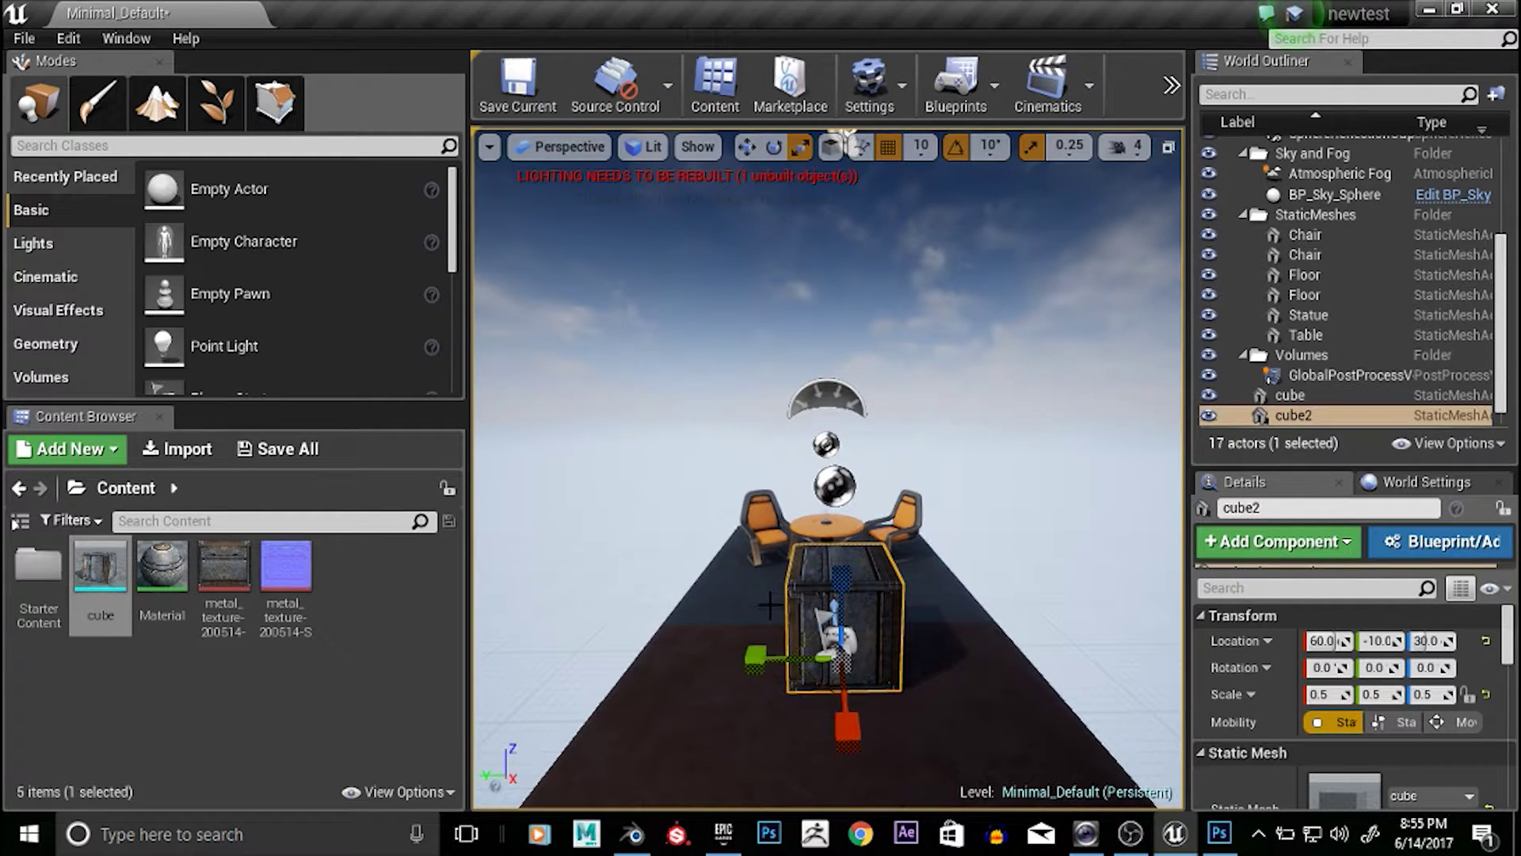
Move the scaled cube along the X axis toward the table and chairs, to about X -40
key("w")
left_click_drag(841, 725, 832, 668)
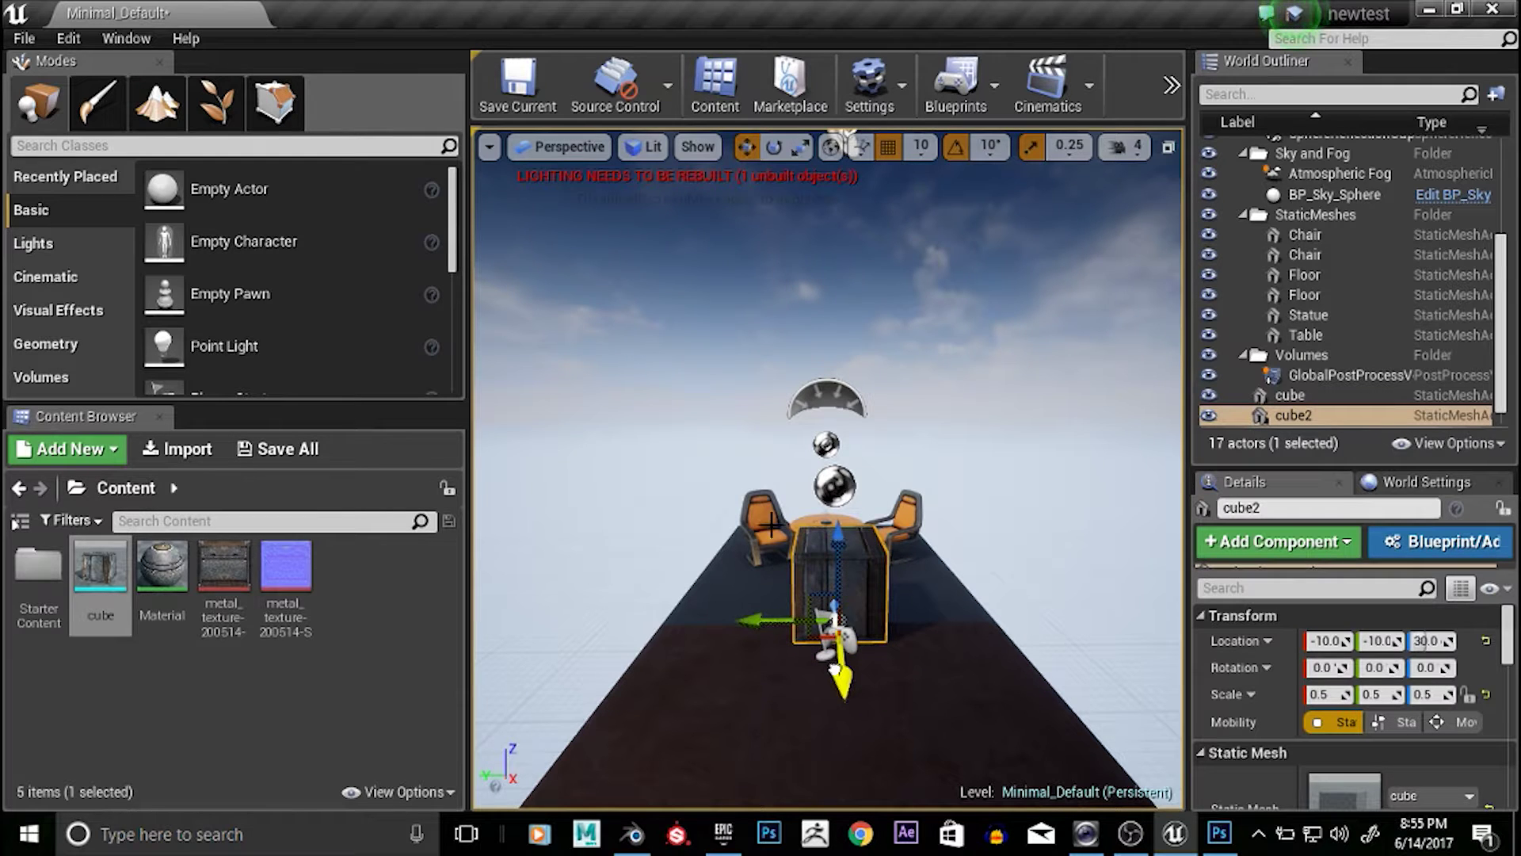
scroll(844, 555, "up", 3)
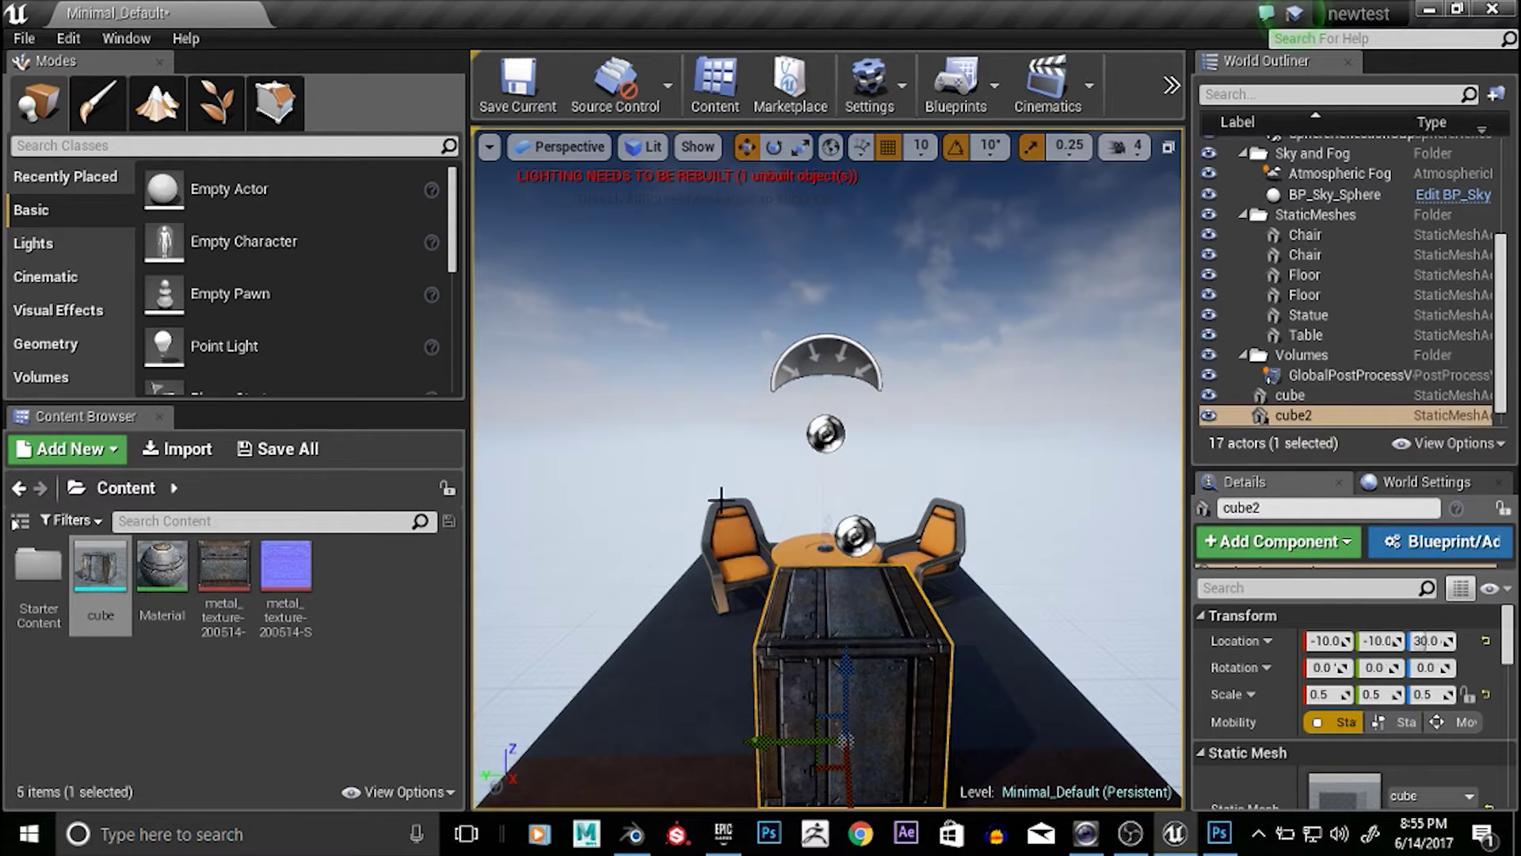
scroll(721, 501, "down", 3)
left_click_drag(923, 651, 642, 635, "alt")
scroll(643, 635, "up", 3)
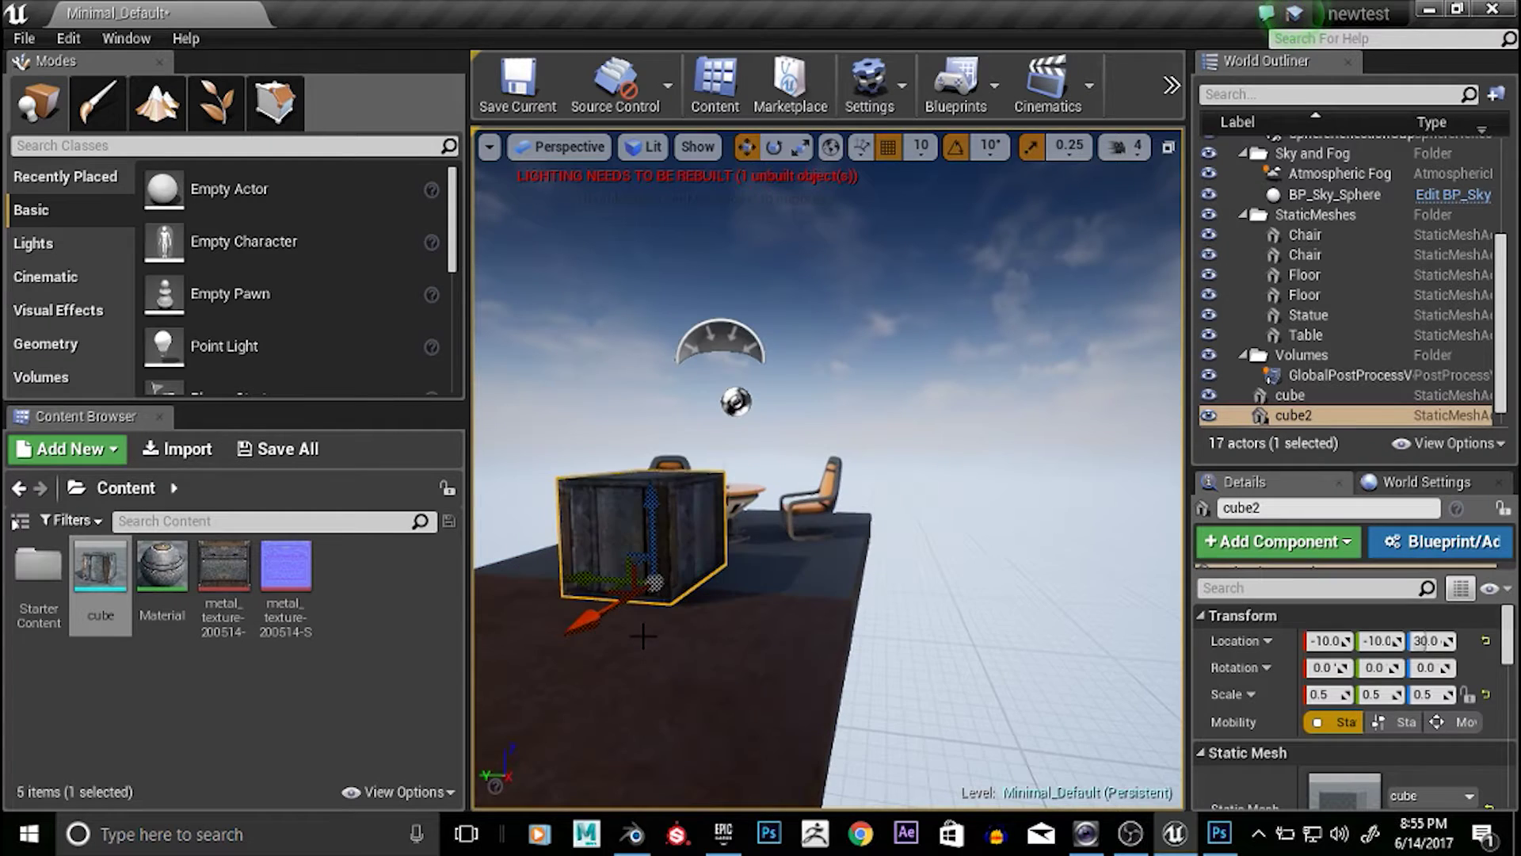
scroll(642, 635, "up", 3)
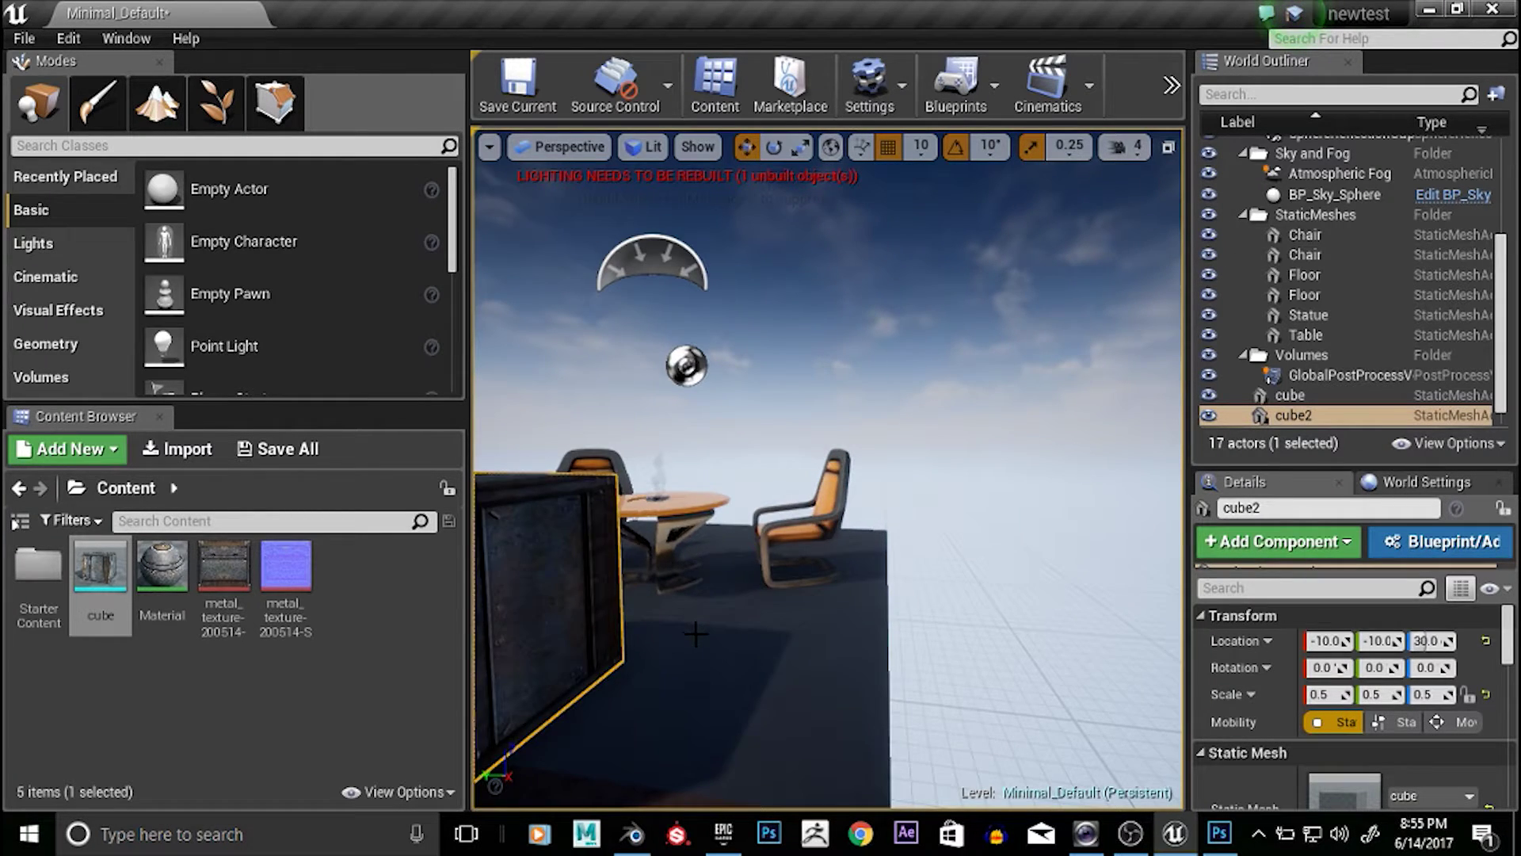
scroll(695, 632, "down", 3)
left_click_drag(604, 614, 672, 669)
left_click(672, 669)
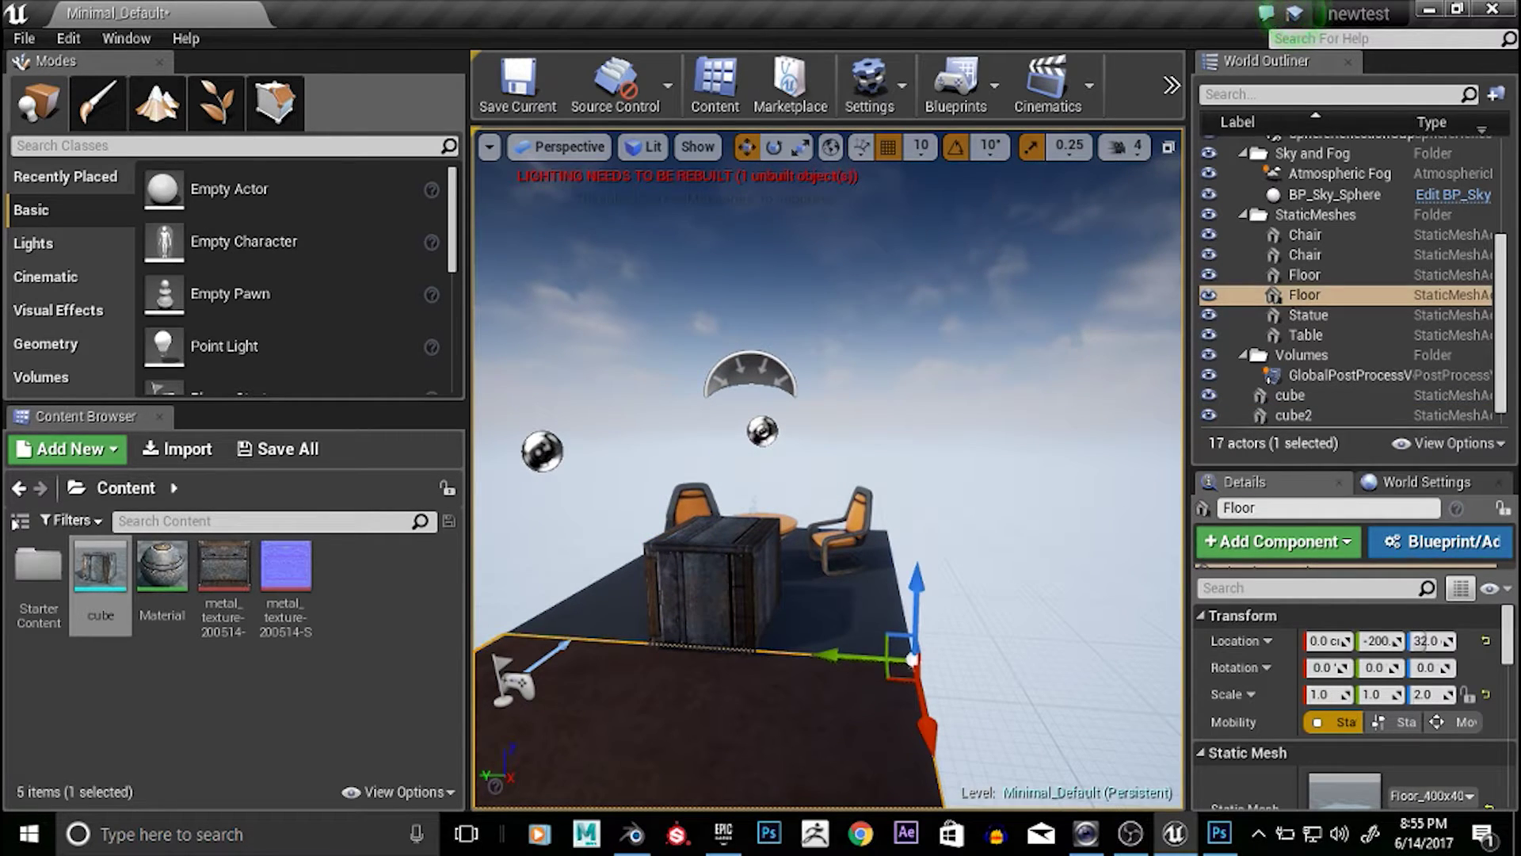
Select the moved cube and examine its normal-mapped surface up close and from several sides
left_click(730, 586)
scroll(787, 592, "down", 3)
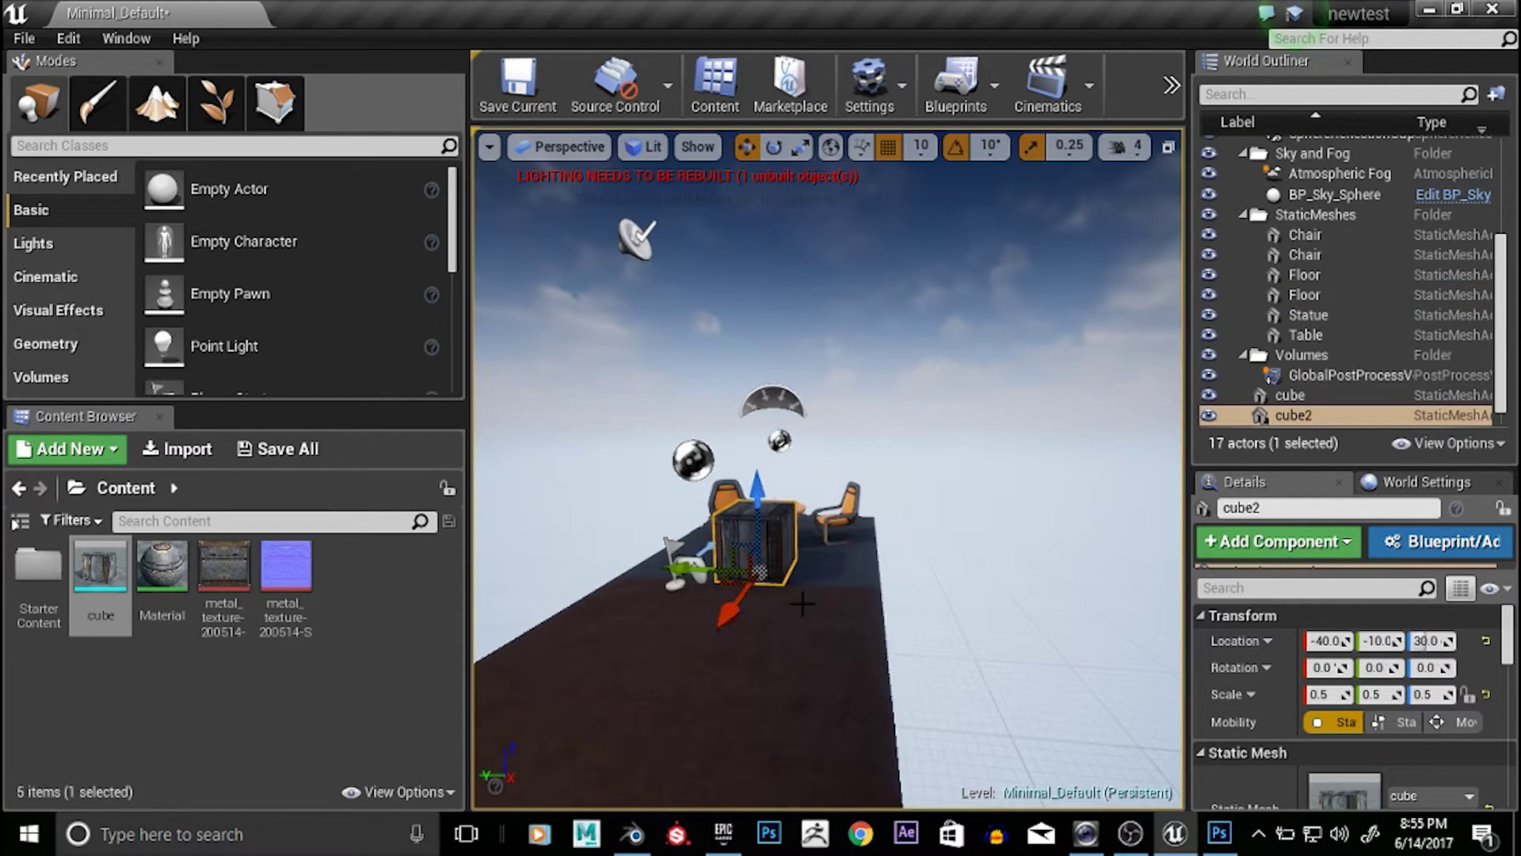
scroll(774, 589, "up", 5)
scroll(774, 587, "down", 2)
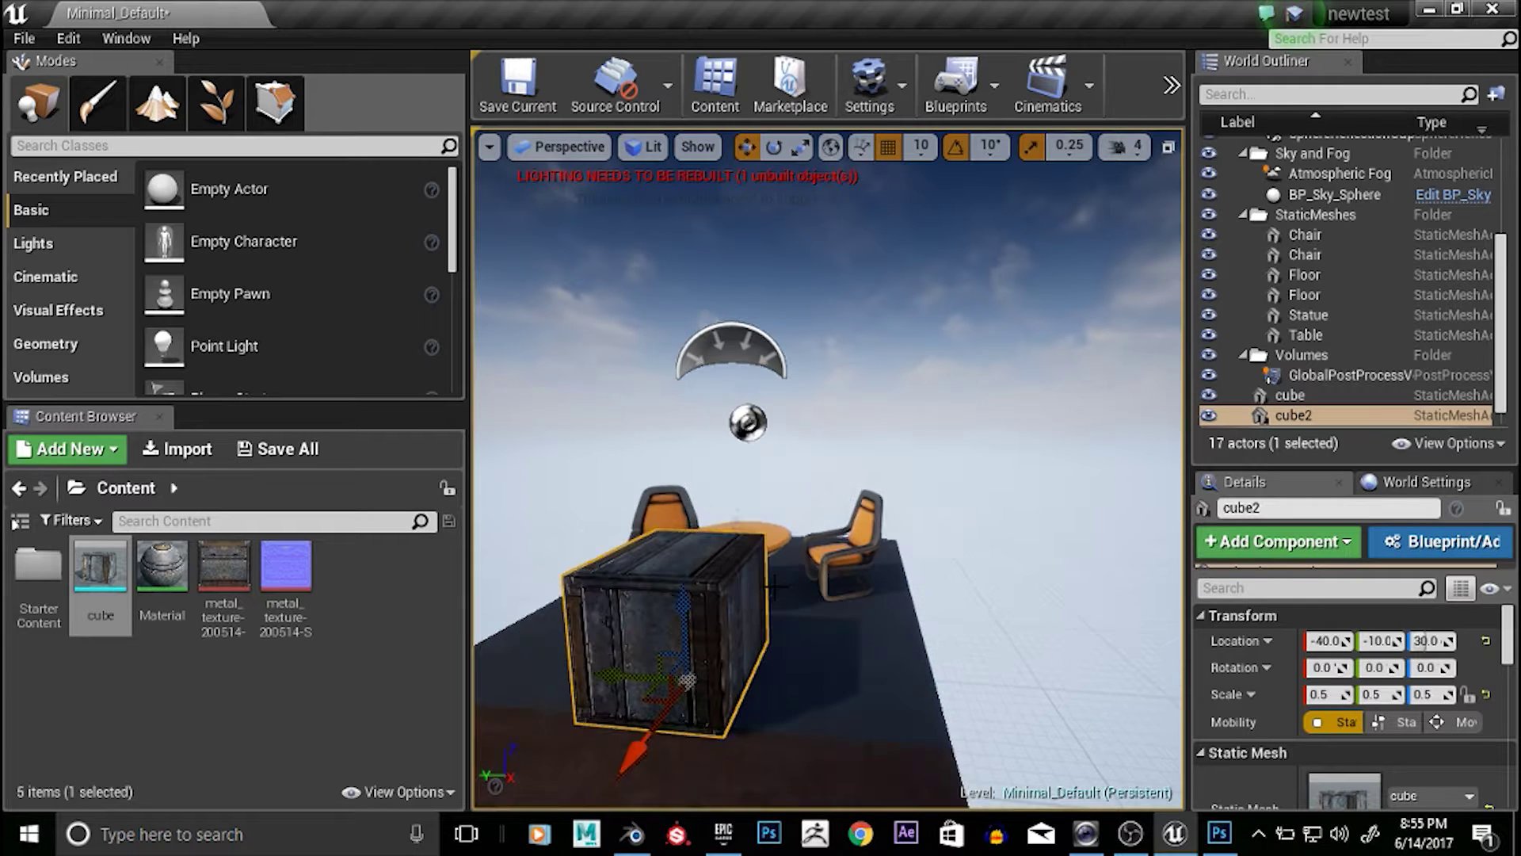
scroll(777, 600, "up", 2)
scroll(784, 602, "down", 2)
scroll(800, 610, "up", 8)
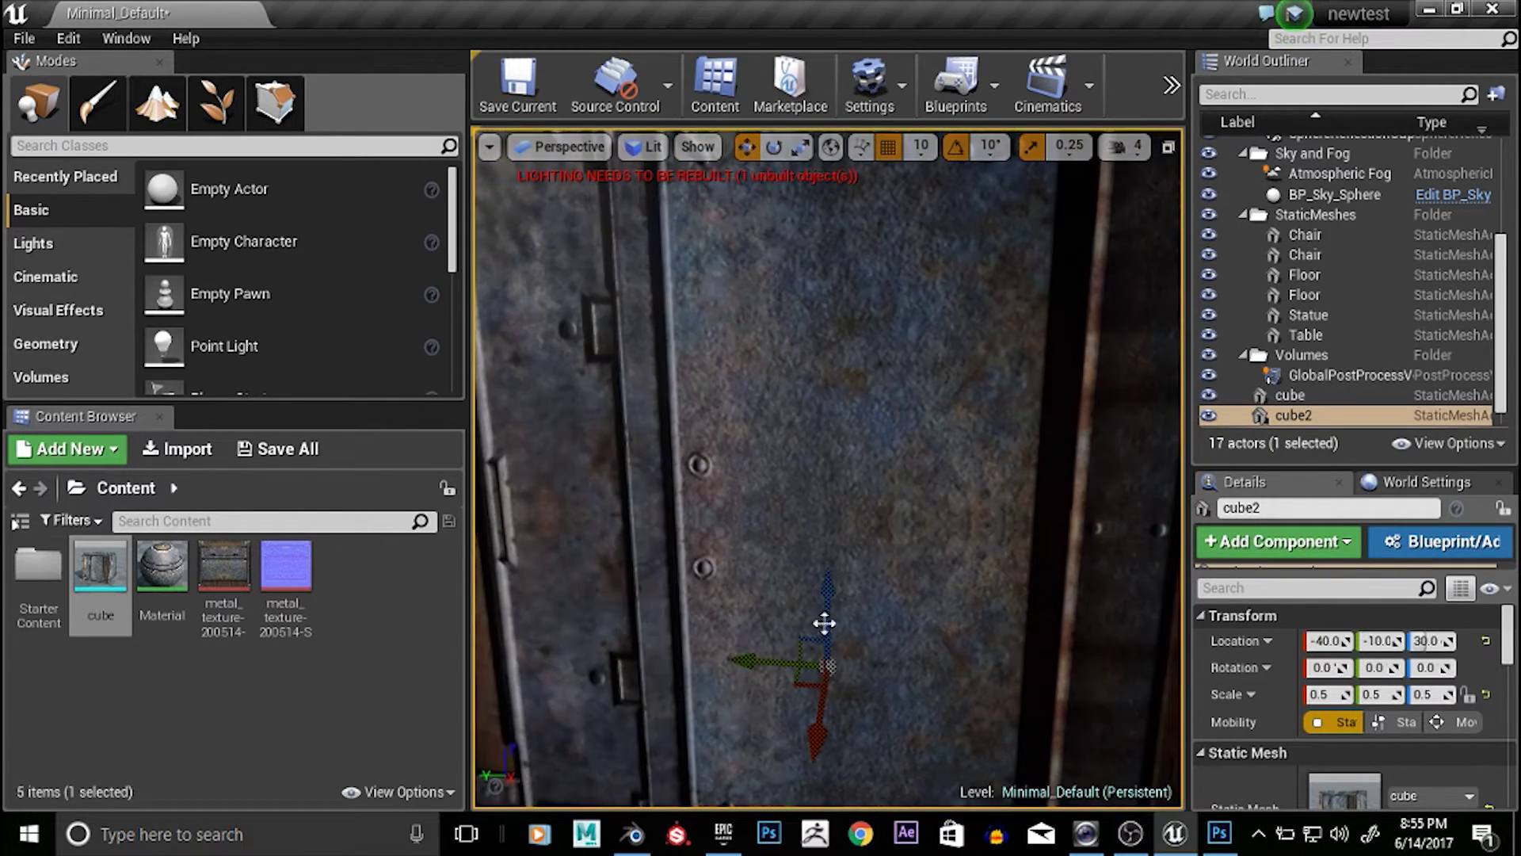
scroll(824, 623, "down", 8)
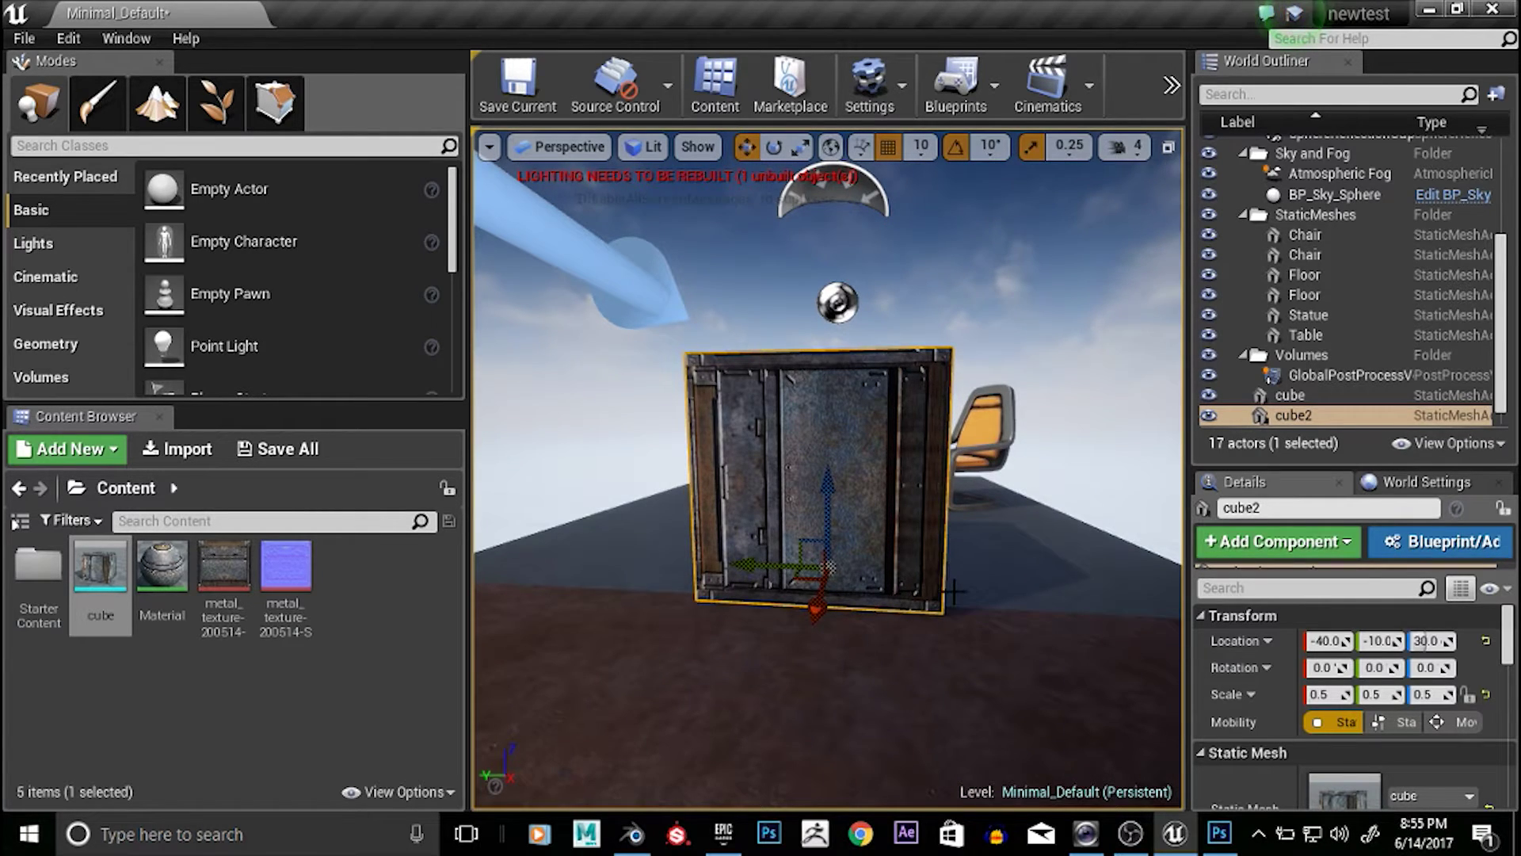
left_click_drag(955, 592, 643, 372, "alt")
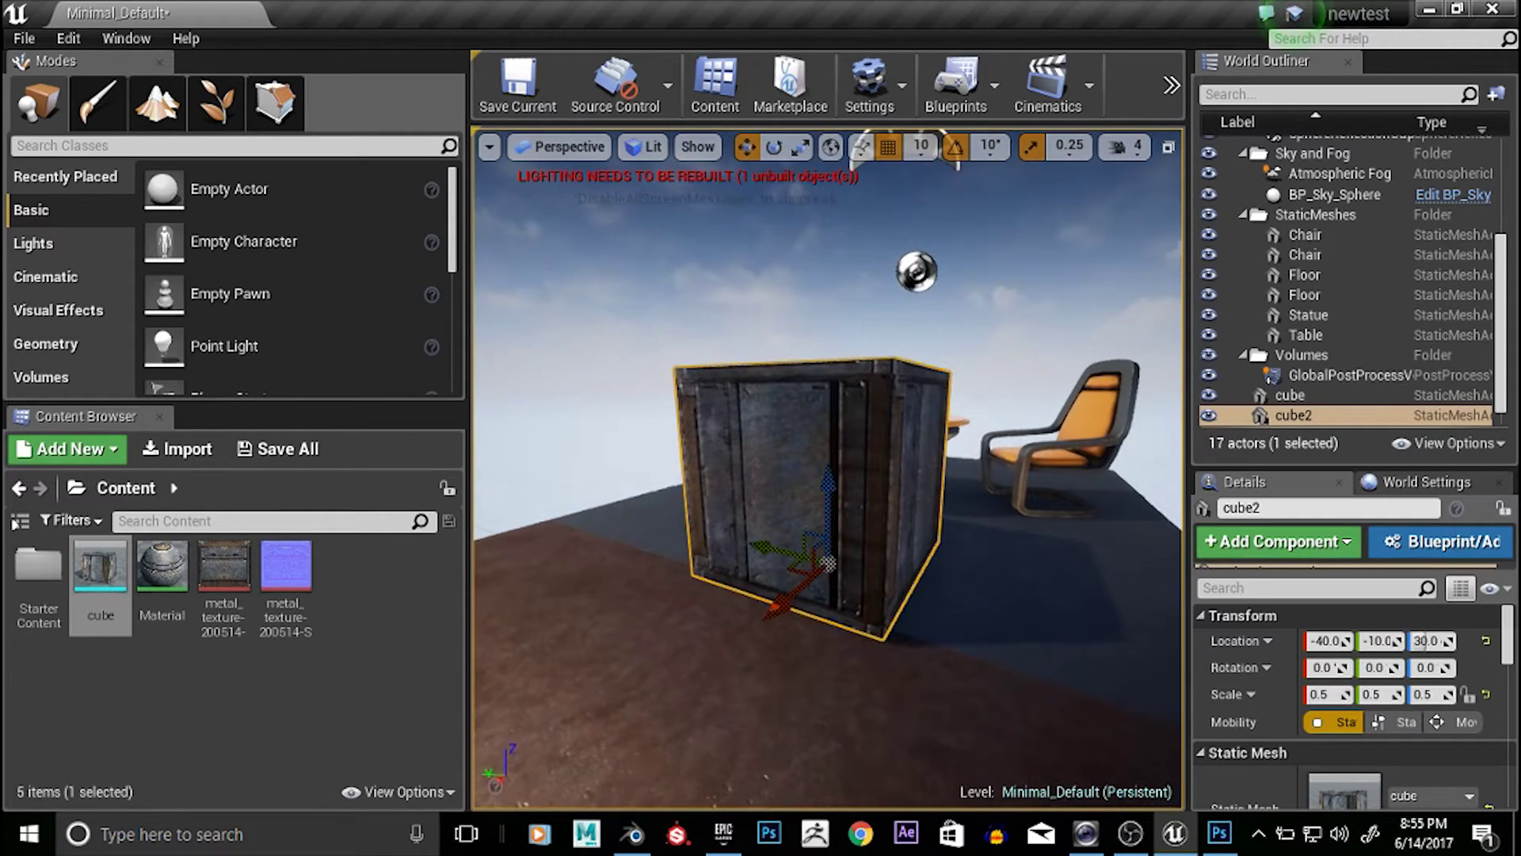
Turn on Game View for the perspective viewport and switch its viewport type to Cinematic Viewport
left_click(491, 148)
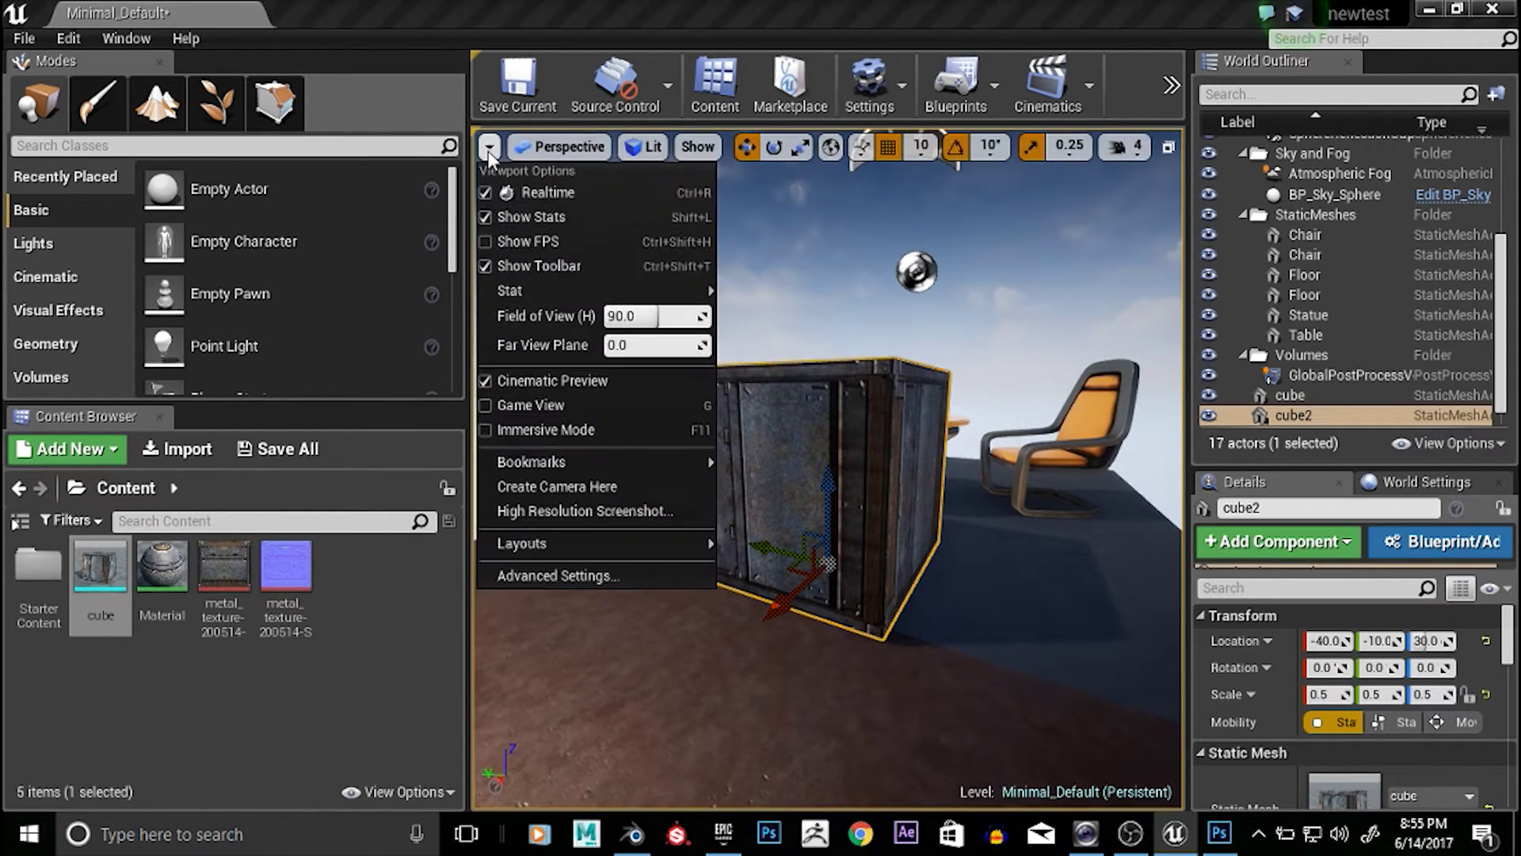
left_click(532, 402)
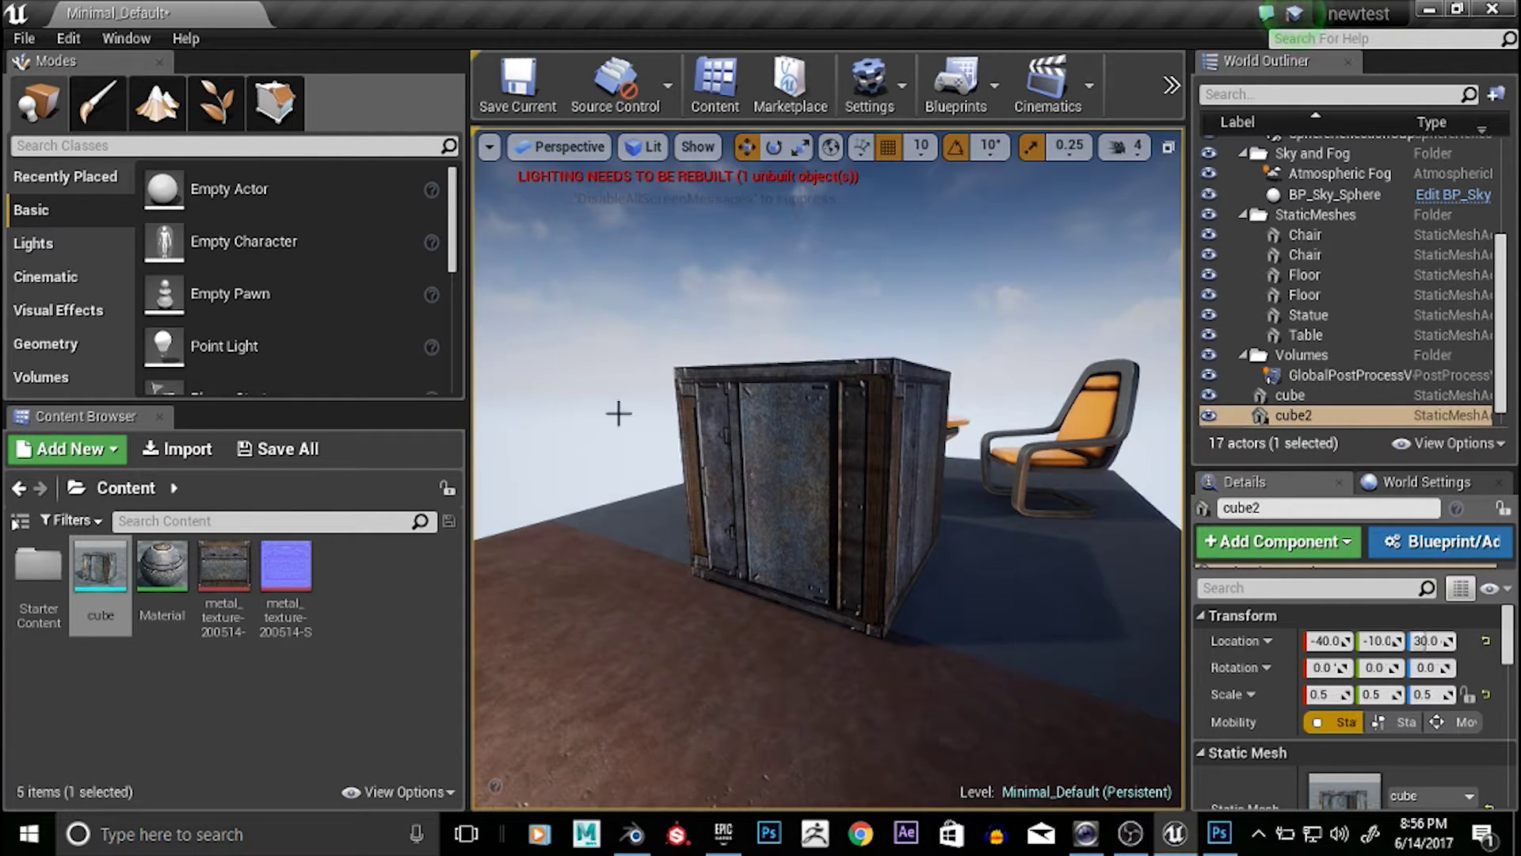
left_click(486, 147)
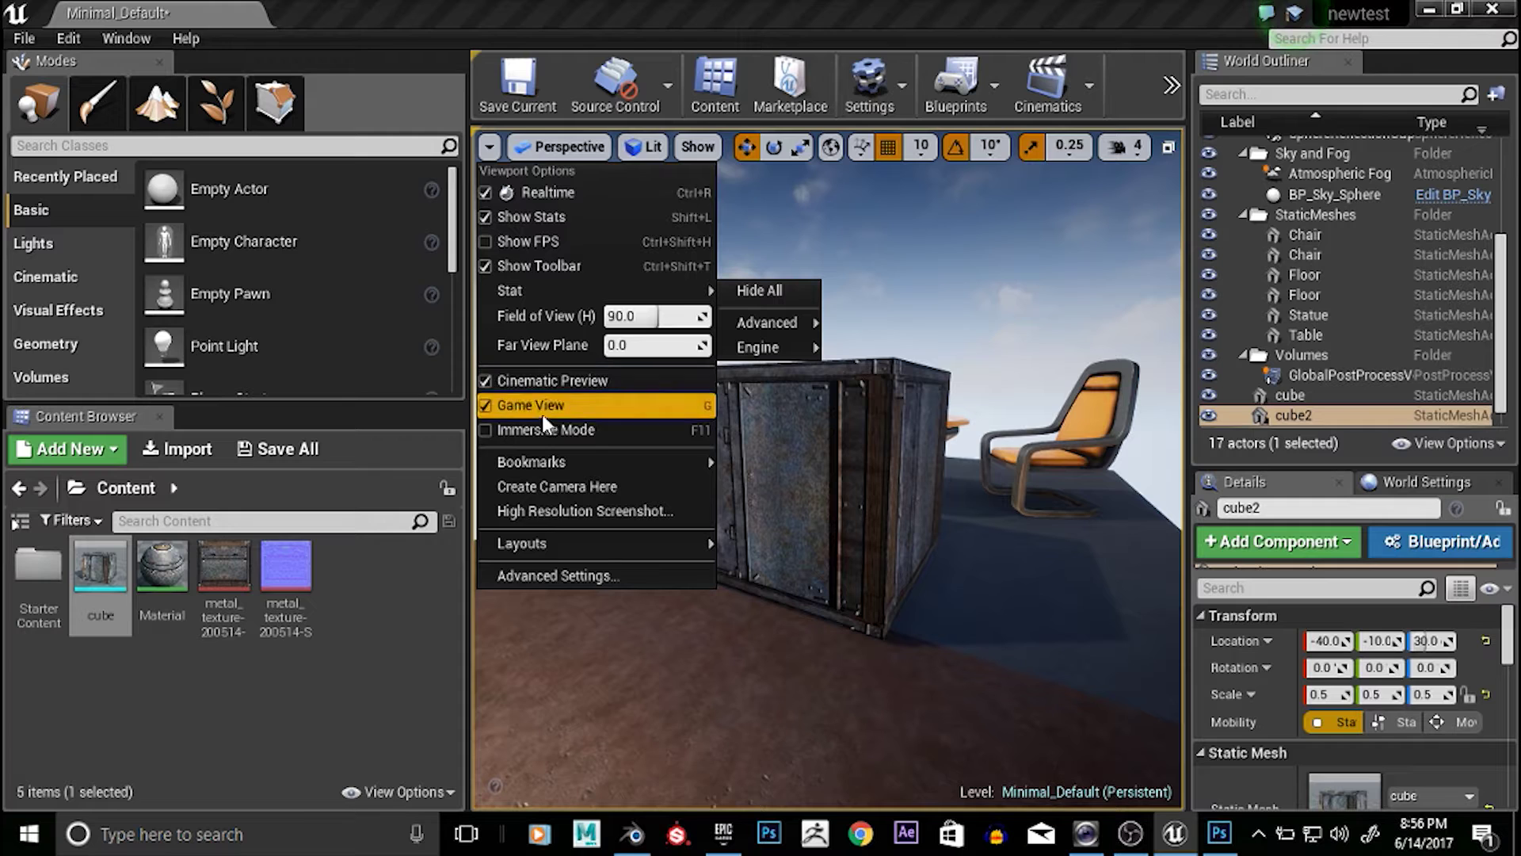
left_click(482, 383)
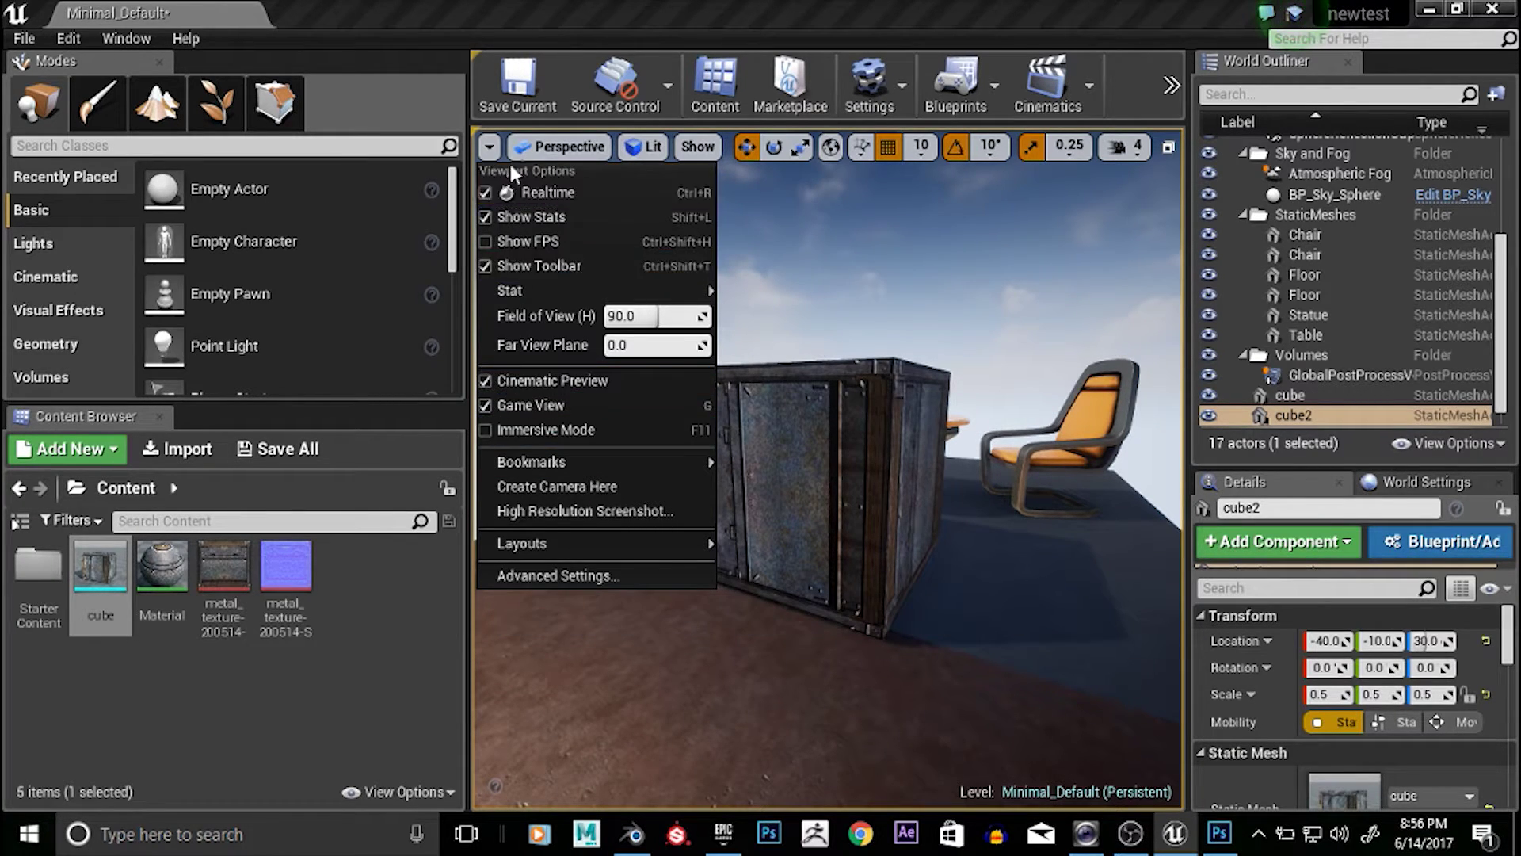
left_click(537, 149)
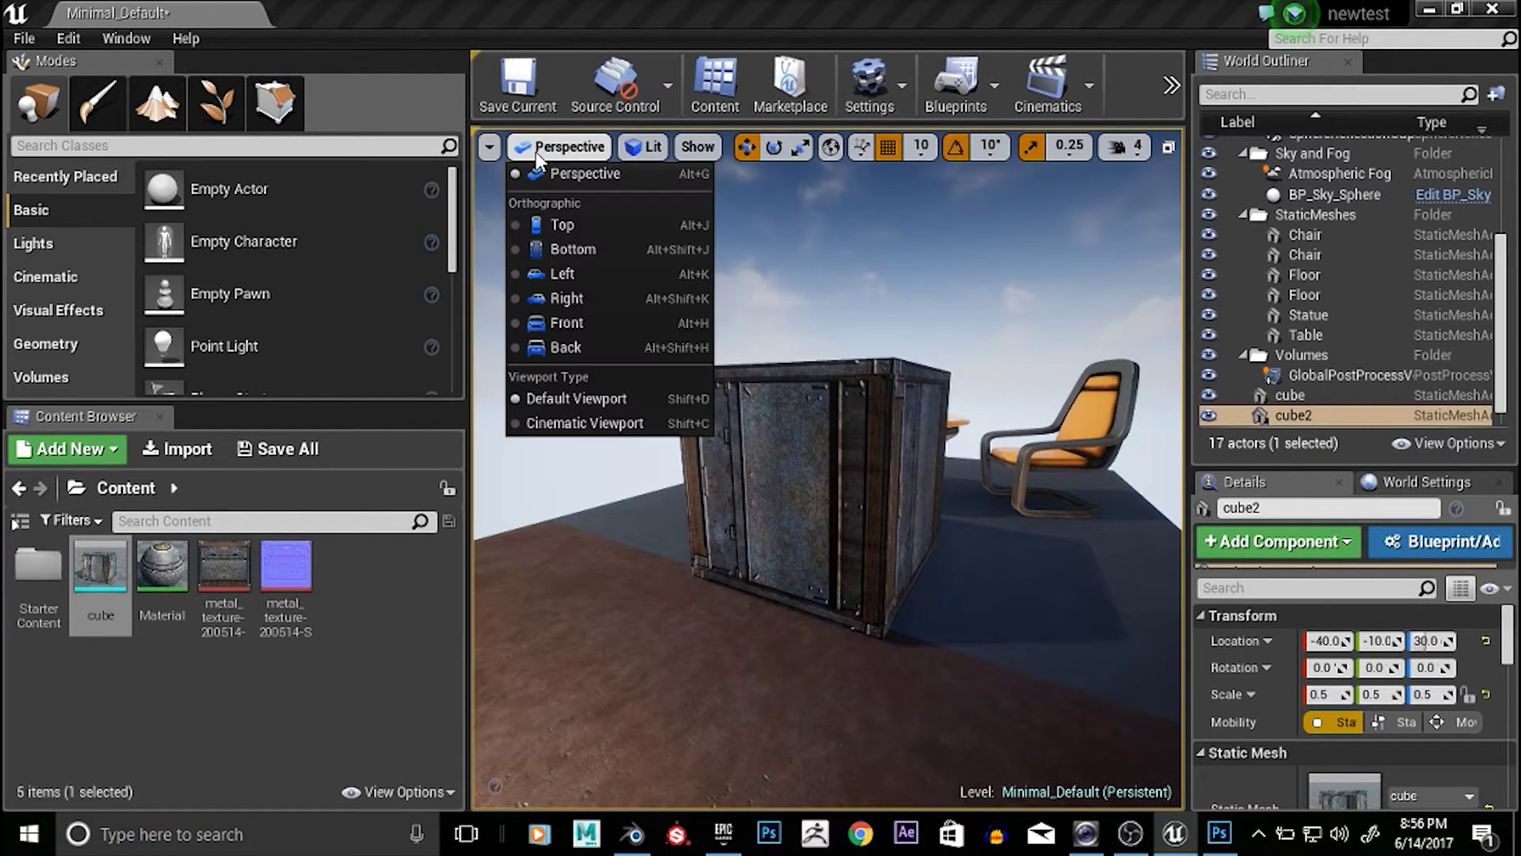
left_click(511, 422)
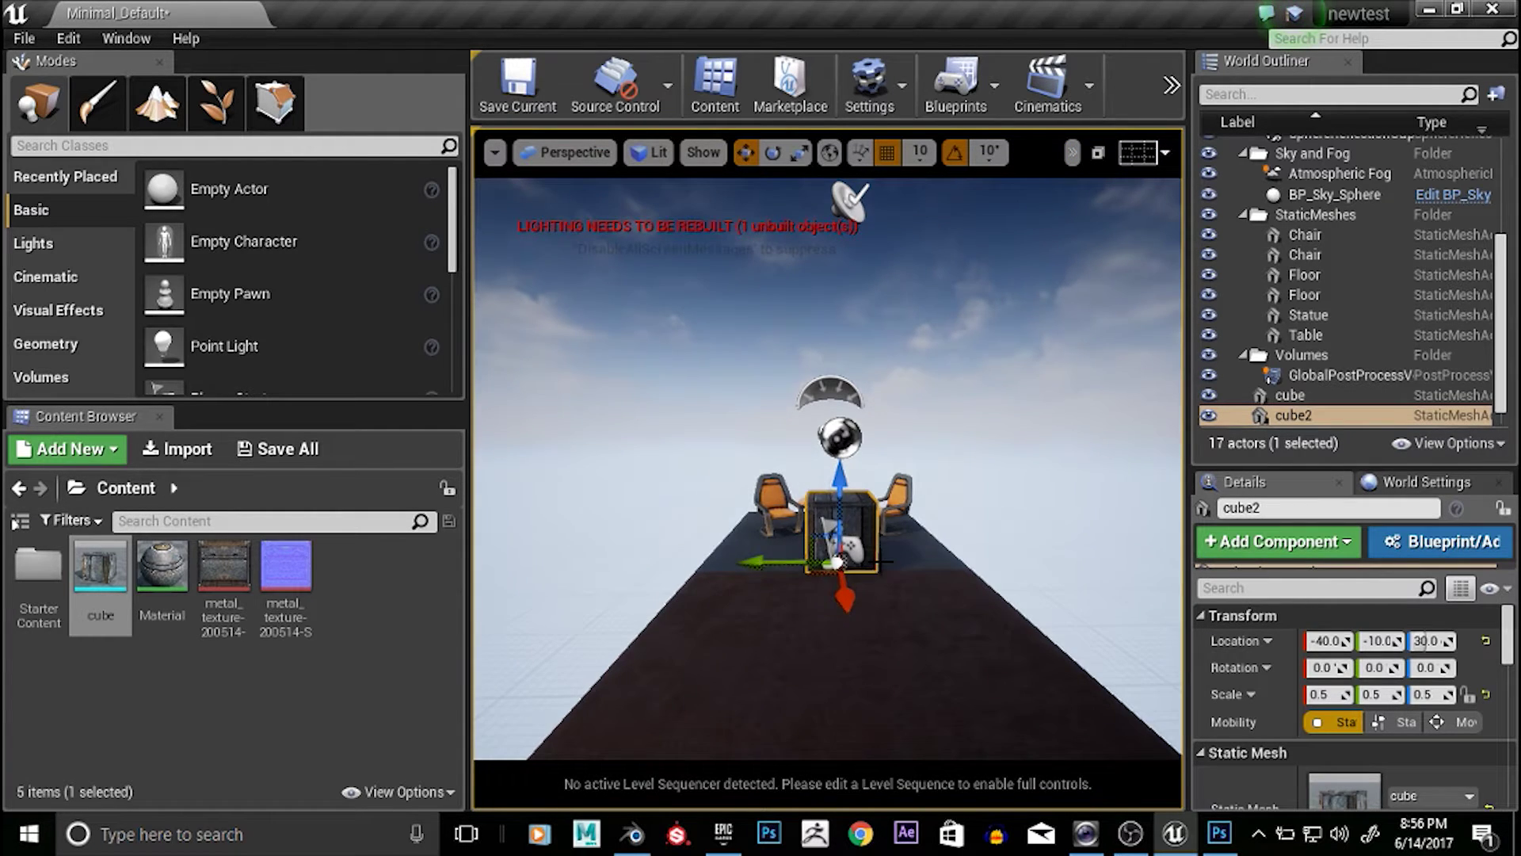
Frame the scaled cube in front of the chairs and examine its textured faces at various distances and from the side
scroll(862, 562, "down", 6)
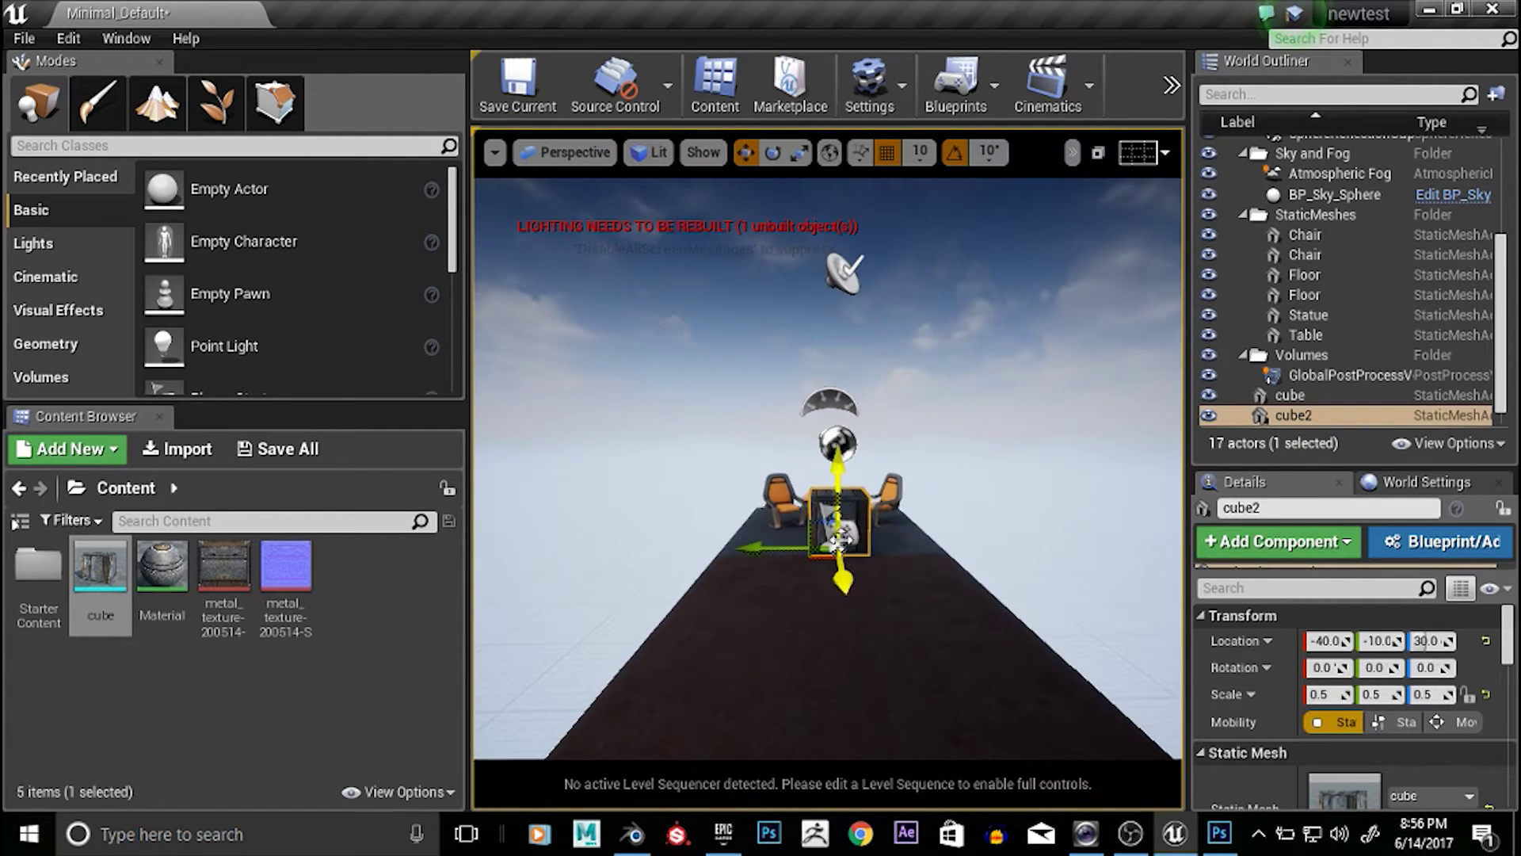
scroll(792, 562, "up", 2)
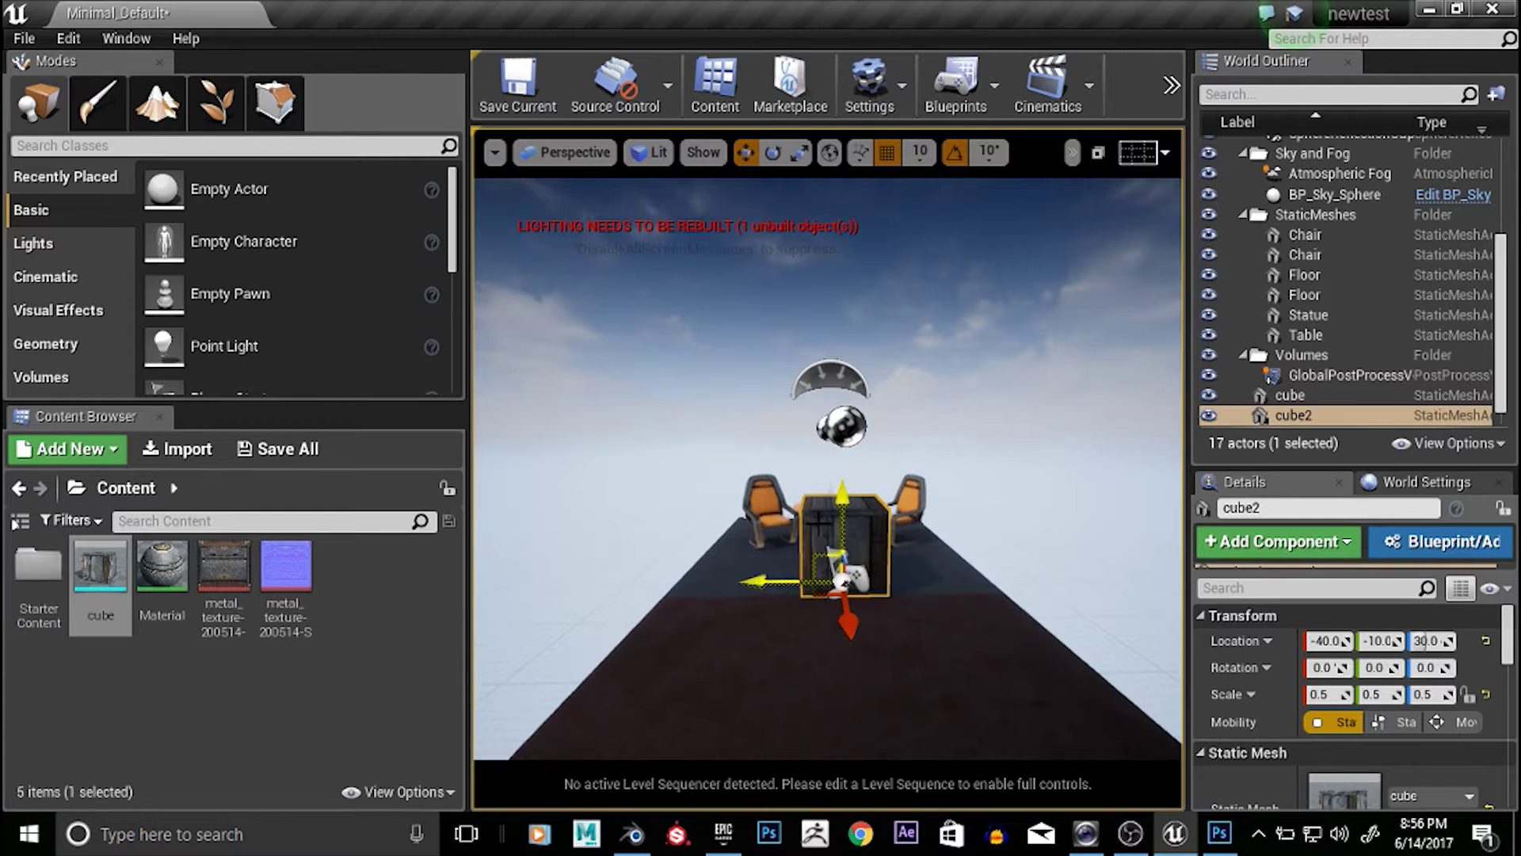
scroll(781, 558, "up", 3)
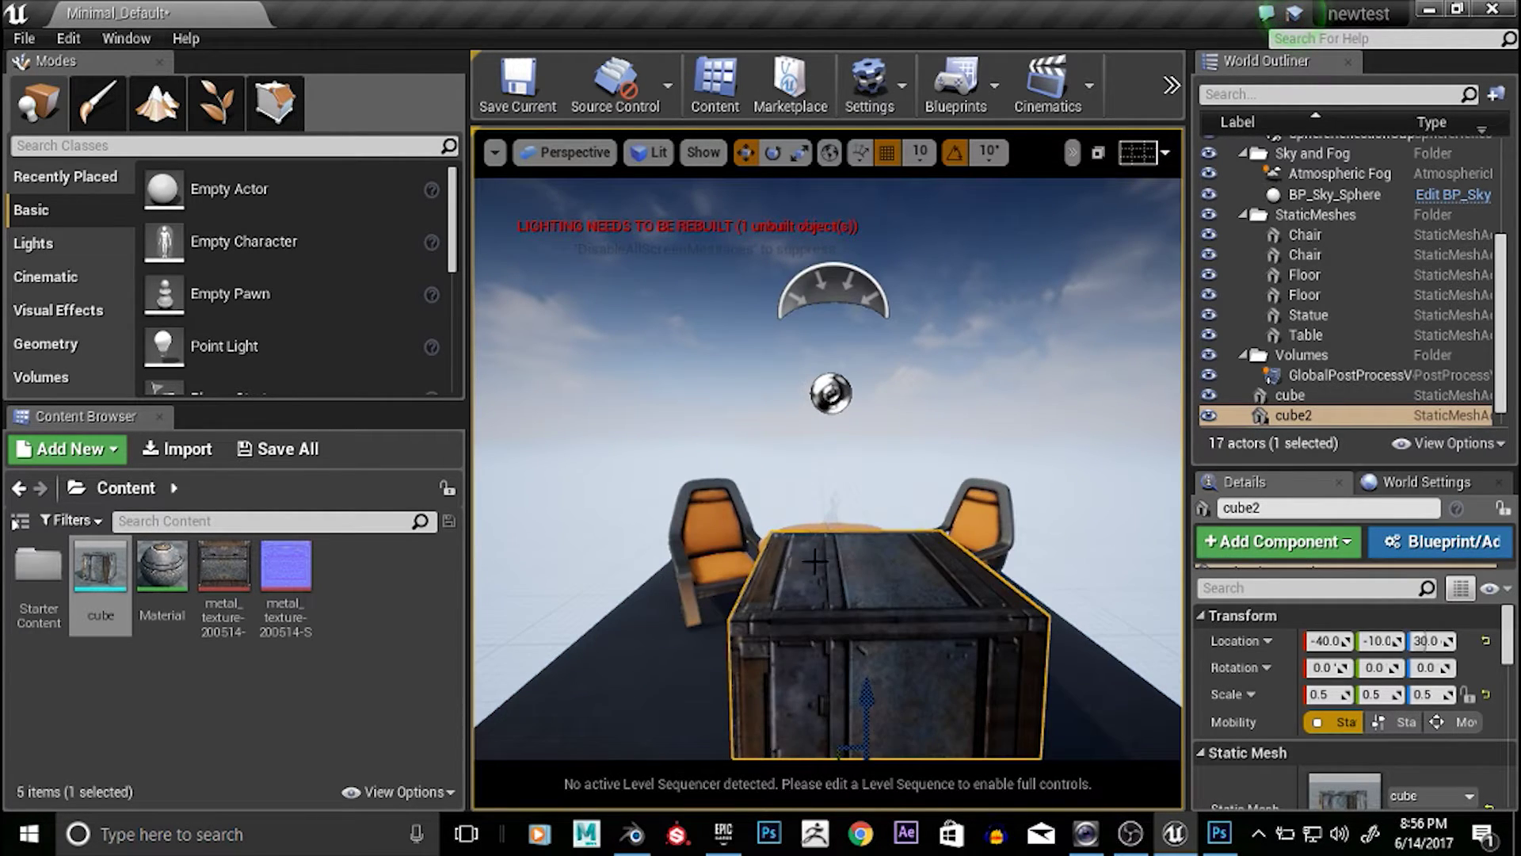
scroll(805, 567, "down", 4)
scroll(792, 570, "up", 4)
scroll(631, 708, "down", 3)
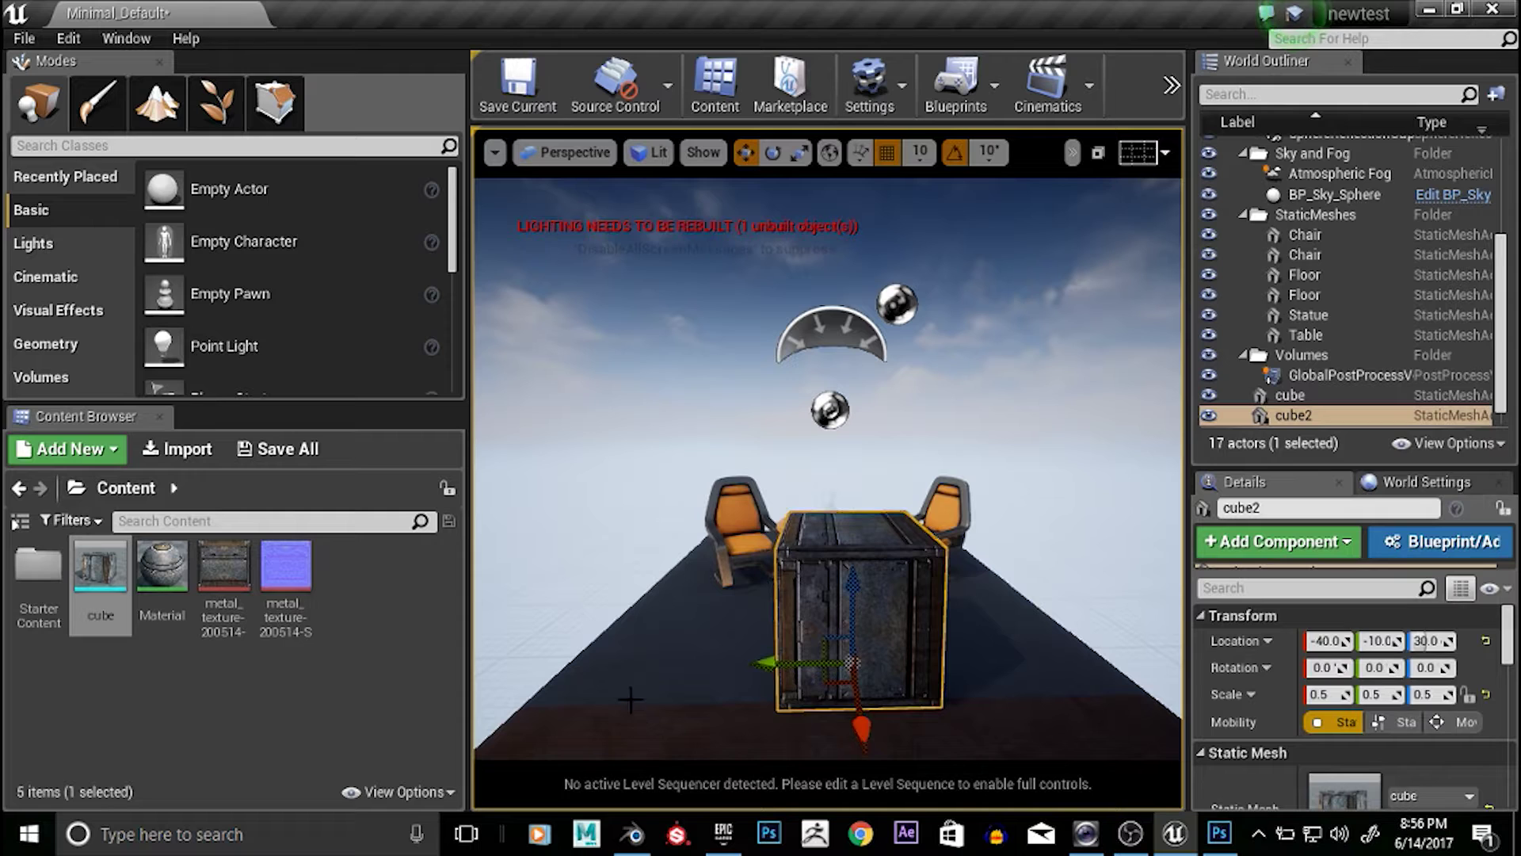
left_click(748, 622)
left_click(802, 590)
key("f")
scroll(746, 590, "down", 4)
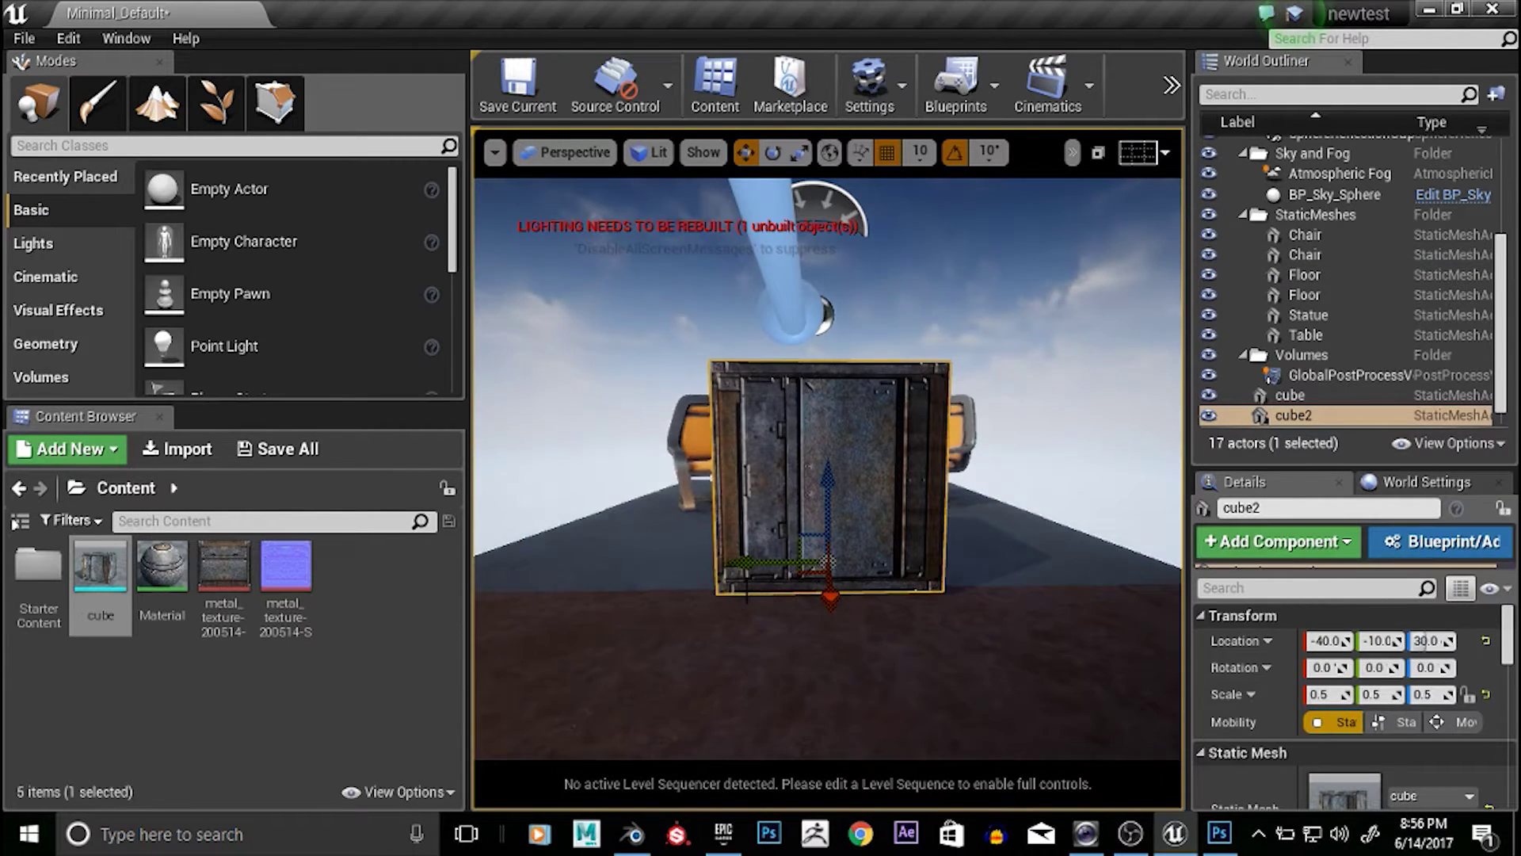
key("f")
scroll(945, 572, "down", 4)
left_click_drag(988, 544, 586, 566, "alt")
left_click(594, 586)
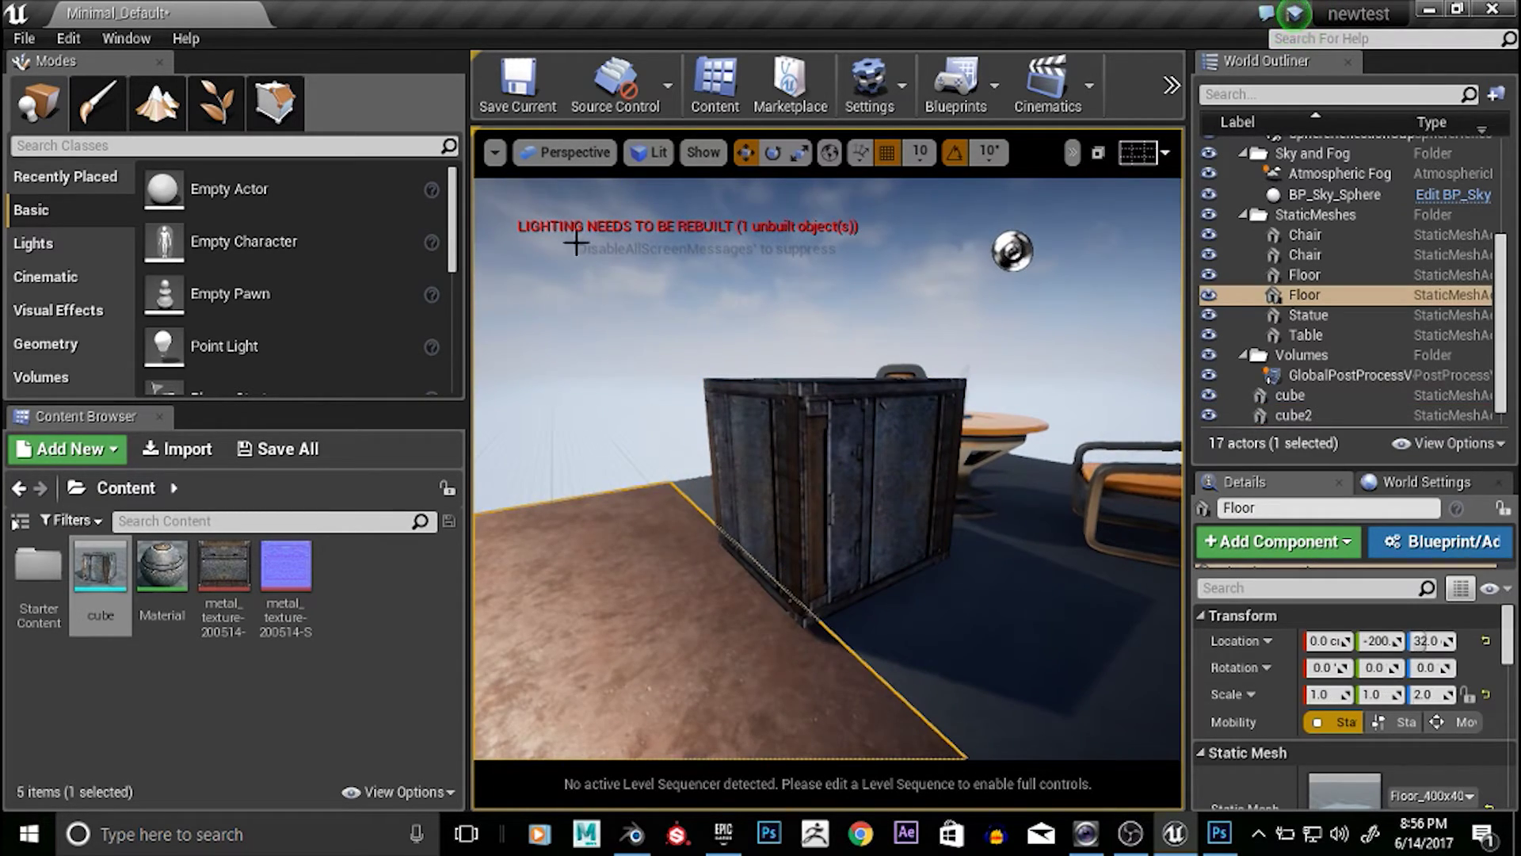
Turn on Game View in the cinematic viewport and select the scaled cube again
left_click(494, 154)
left_click(496, 411)
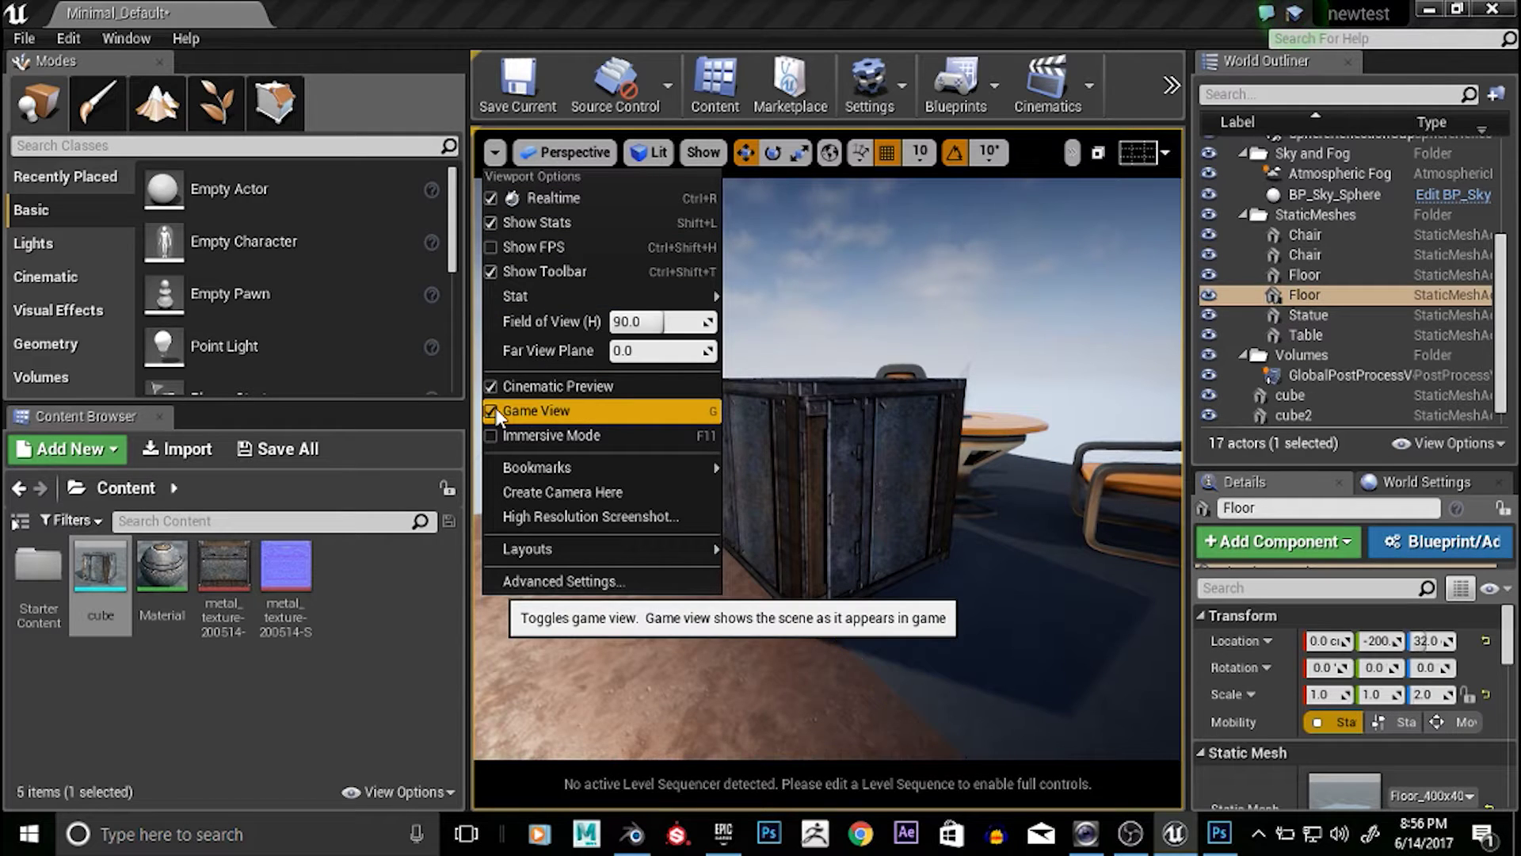
left_click(996, 301)
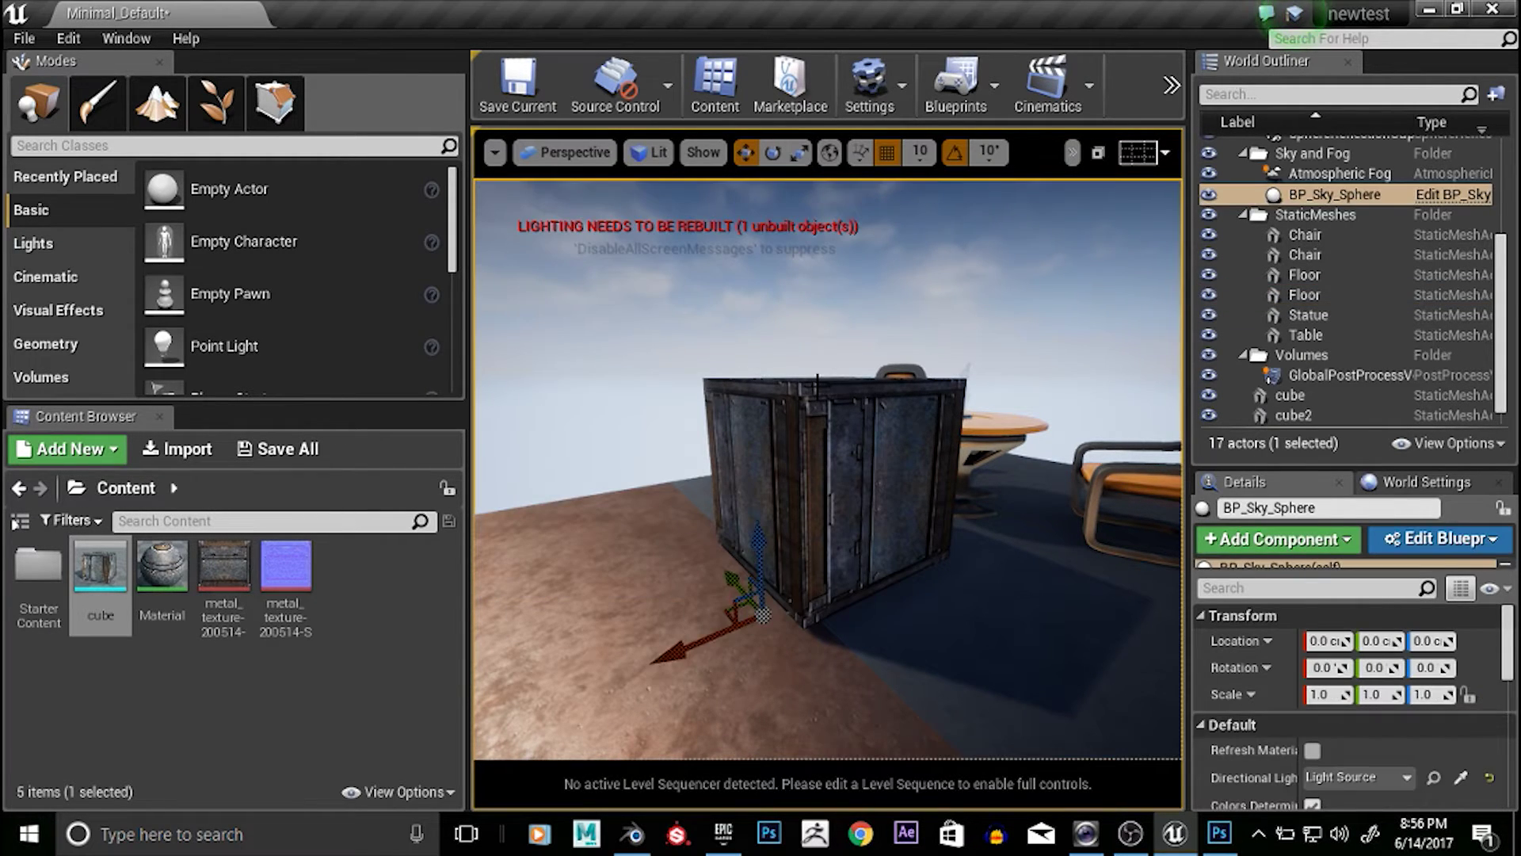
left_click(814, 414)
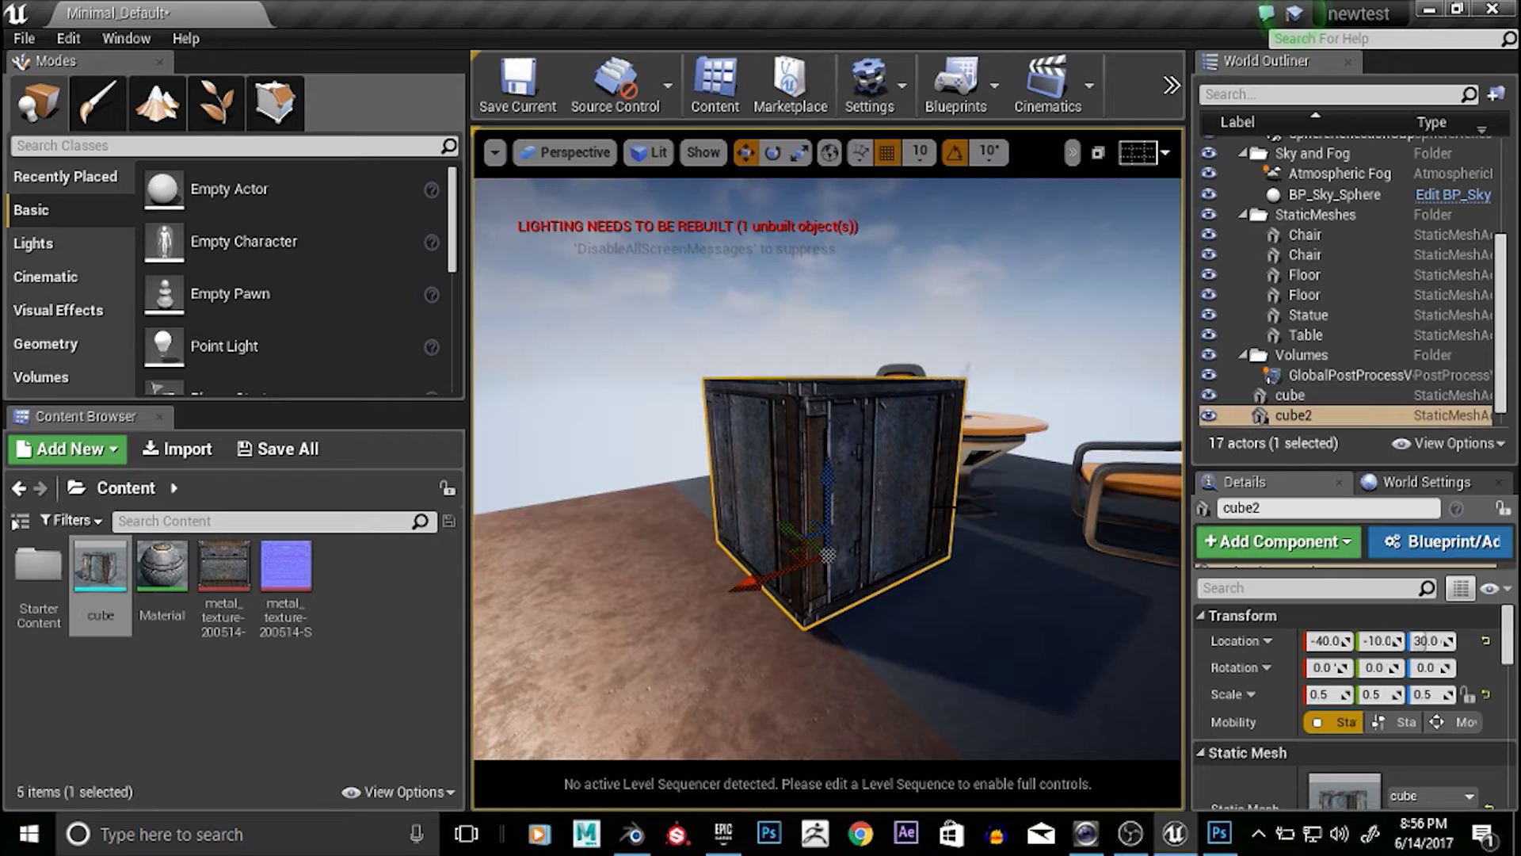
Examine the scaled cube's metal surface and normal-map detail from its front side and at slightly different distances
scroll(943, 506, "up", 1)
scroll(943, 507, "down", 1)
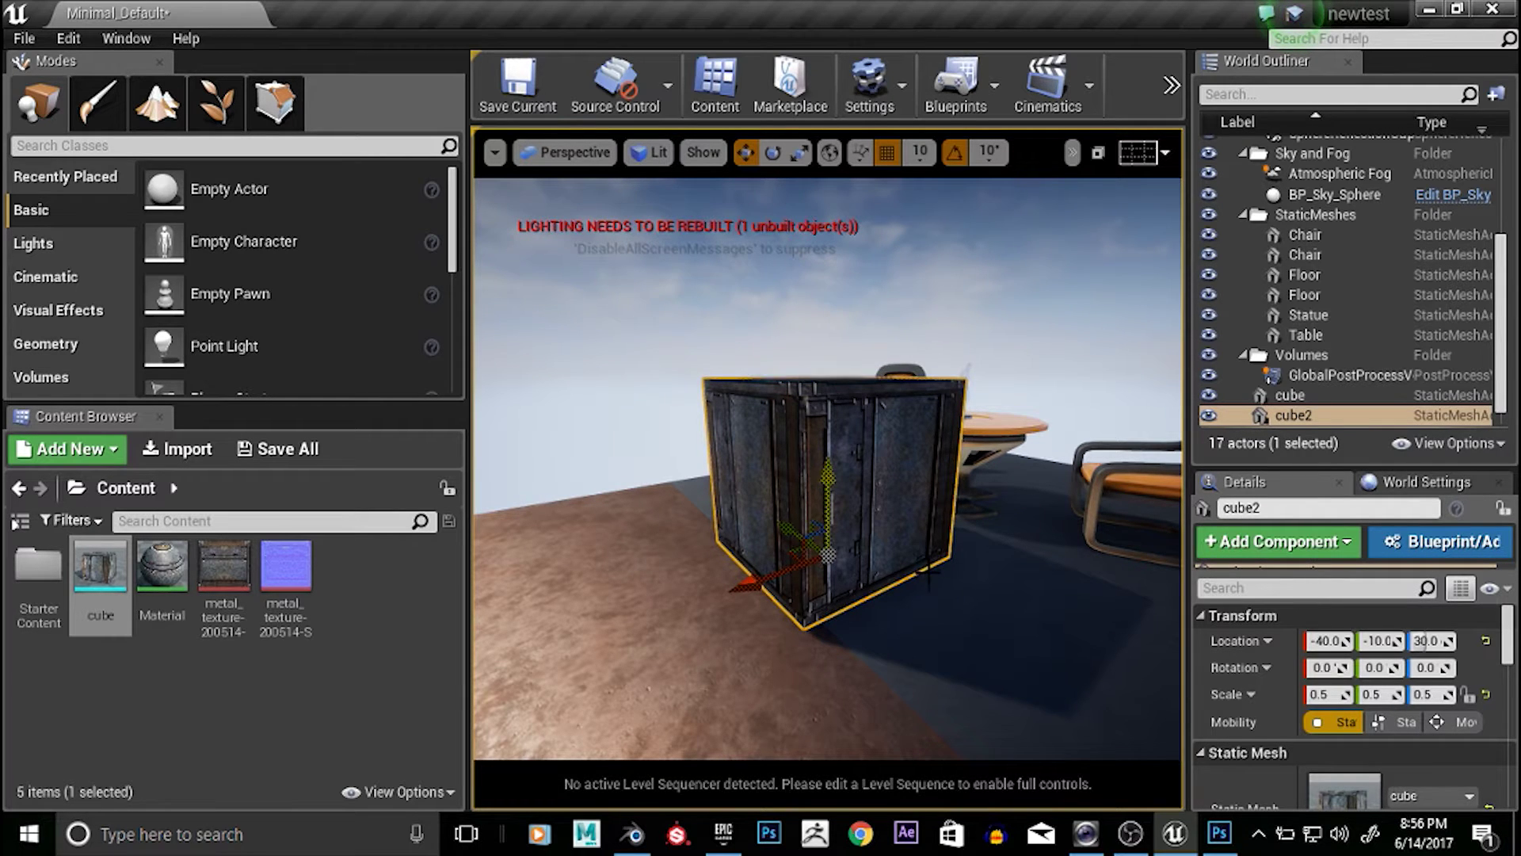
left_click_drag(975, 634, 794, 452, "alt")
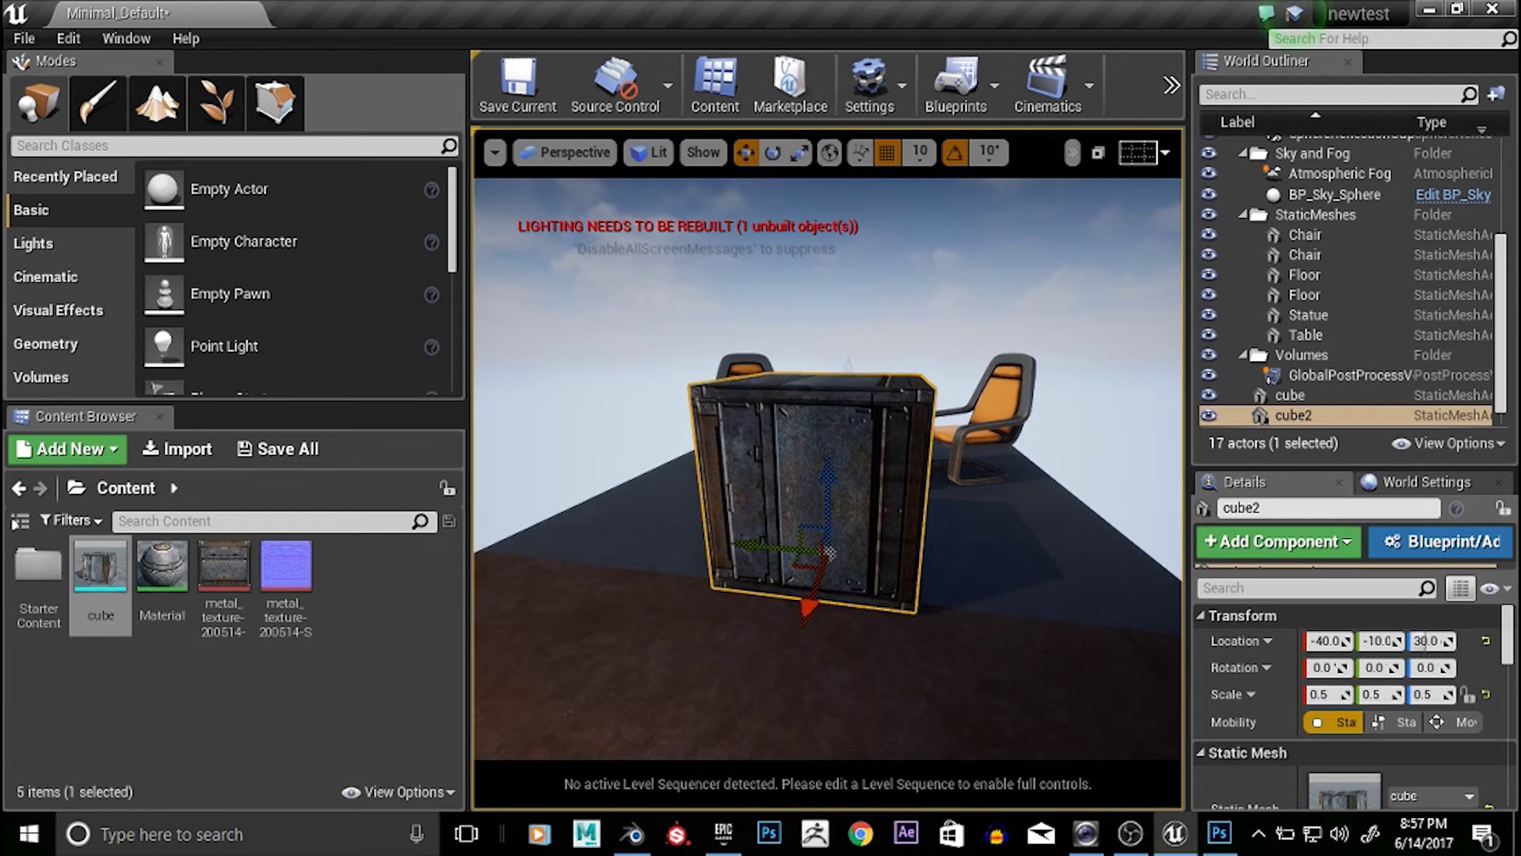
scroll(846, 441, "down", 2)
scroll(856, 431, "up", 2)
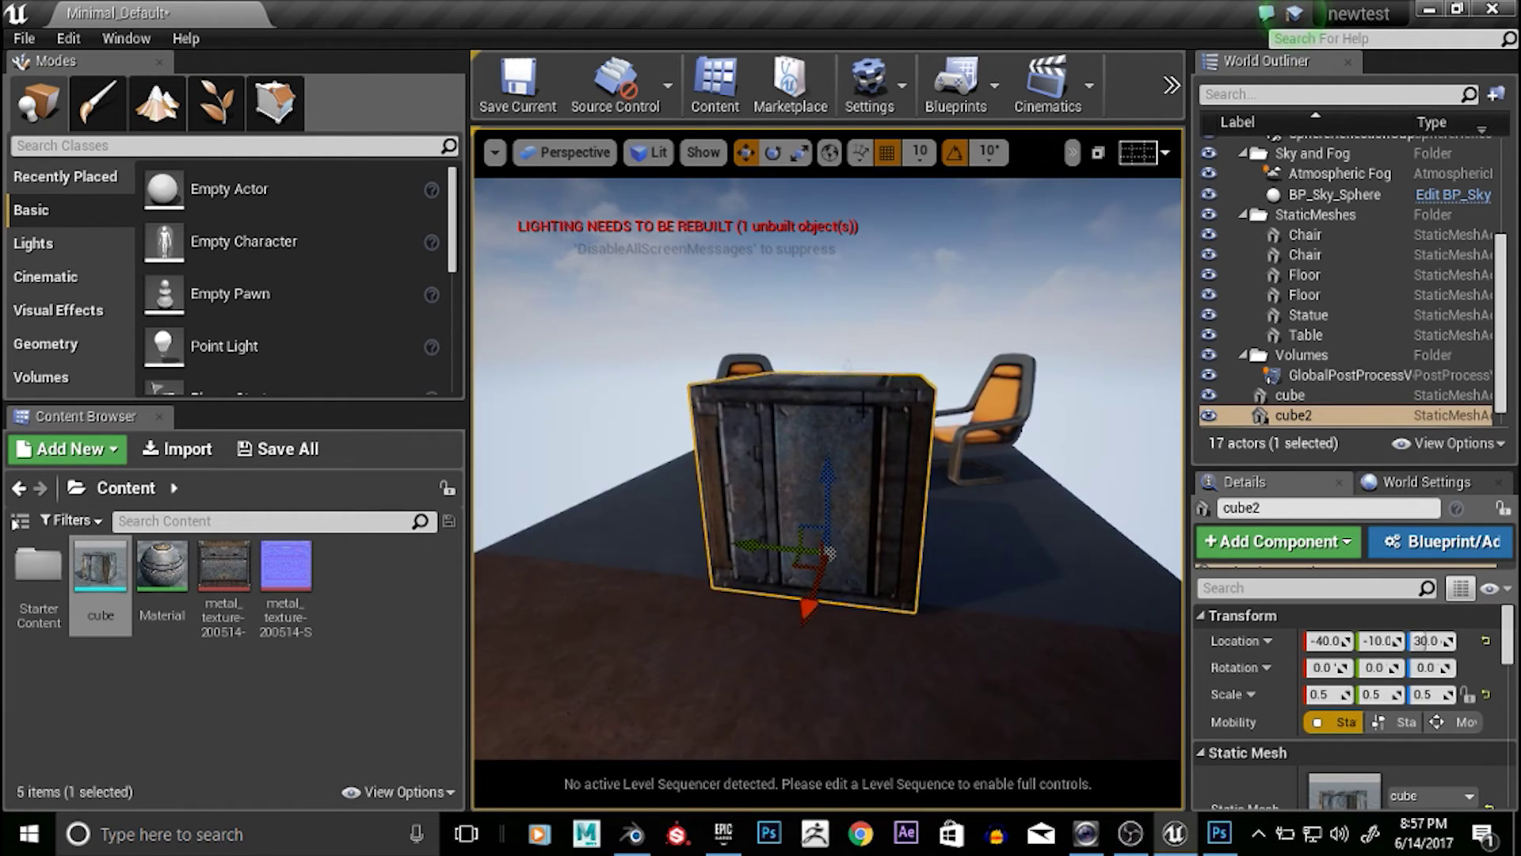
scroll(862, 403, "up", 1)
scroll(862, 402, "down", 2)
scroll(865, 402, "up", 2)
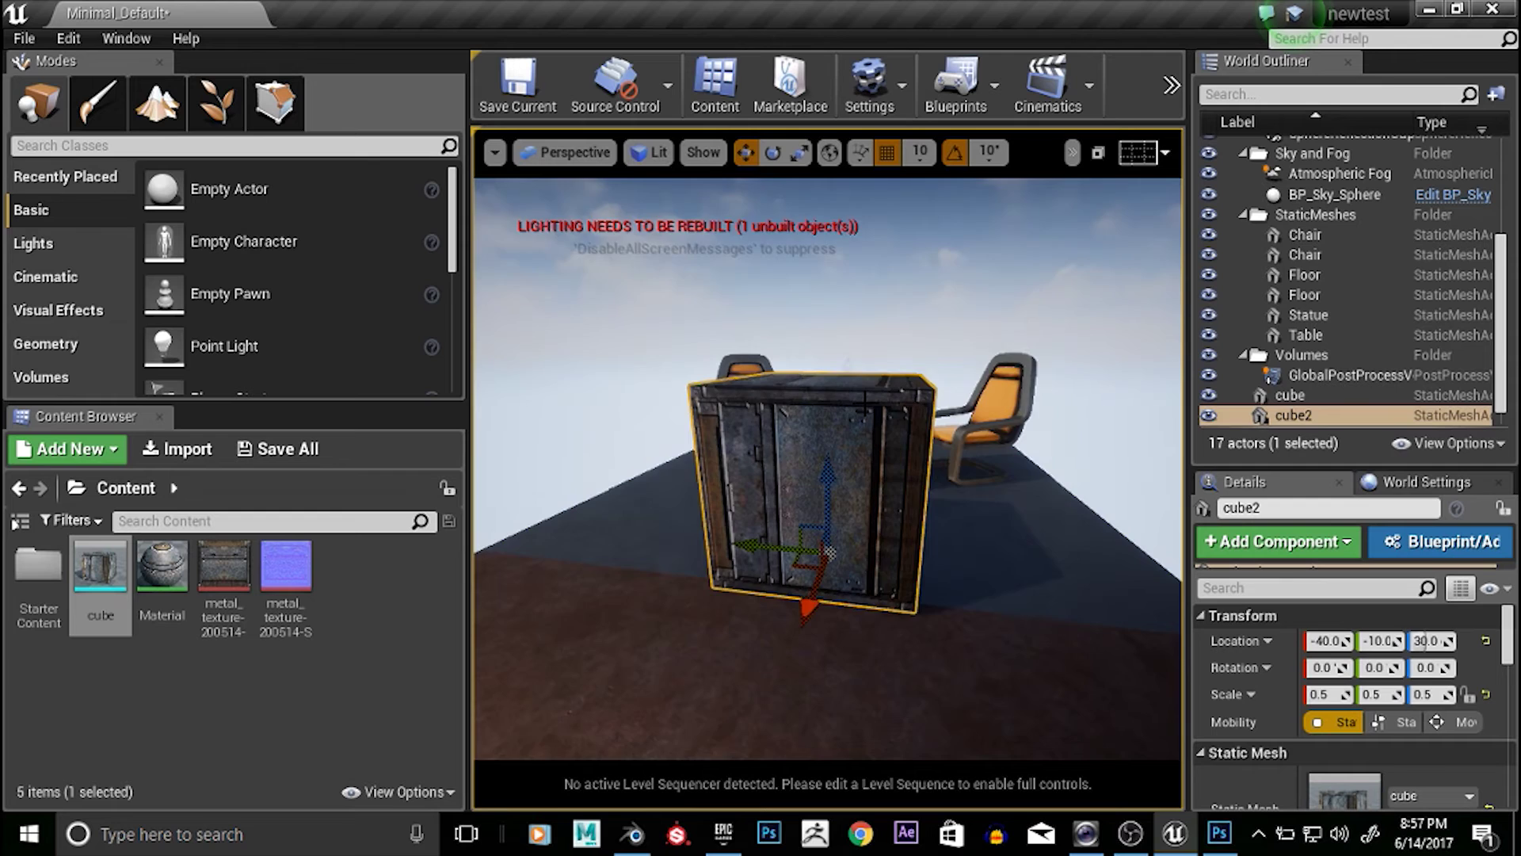
scroll(864, 403, "down", 3)
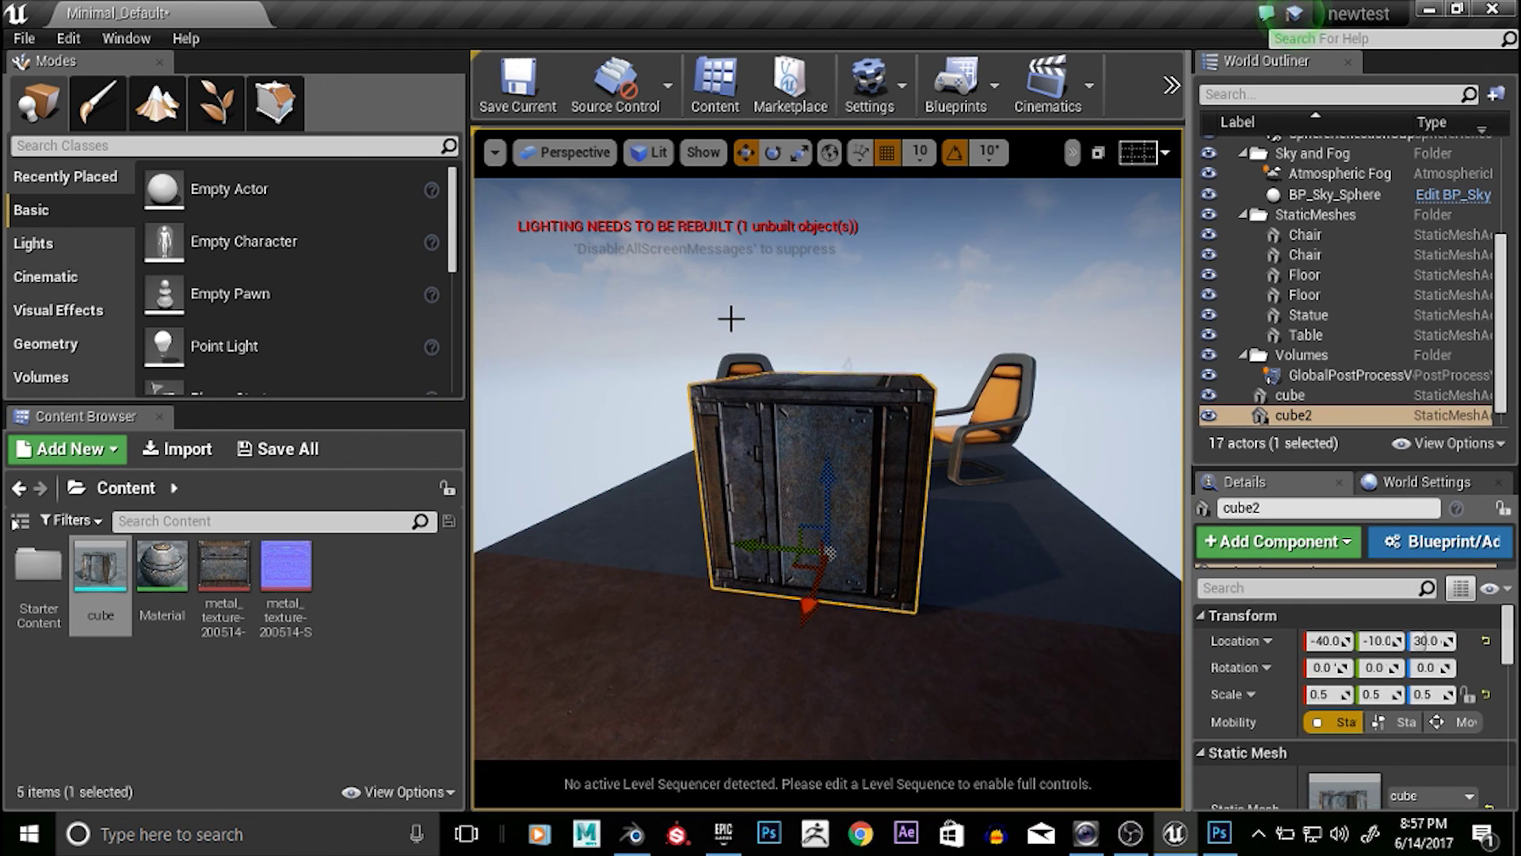
left_click(1131, 833)
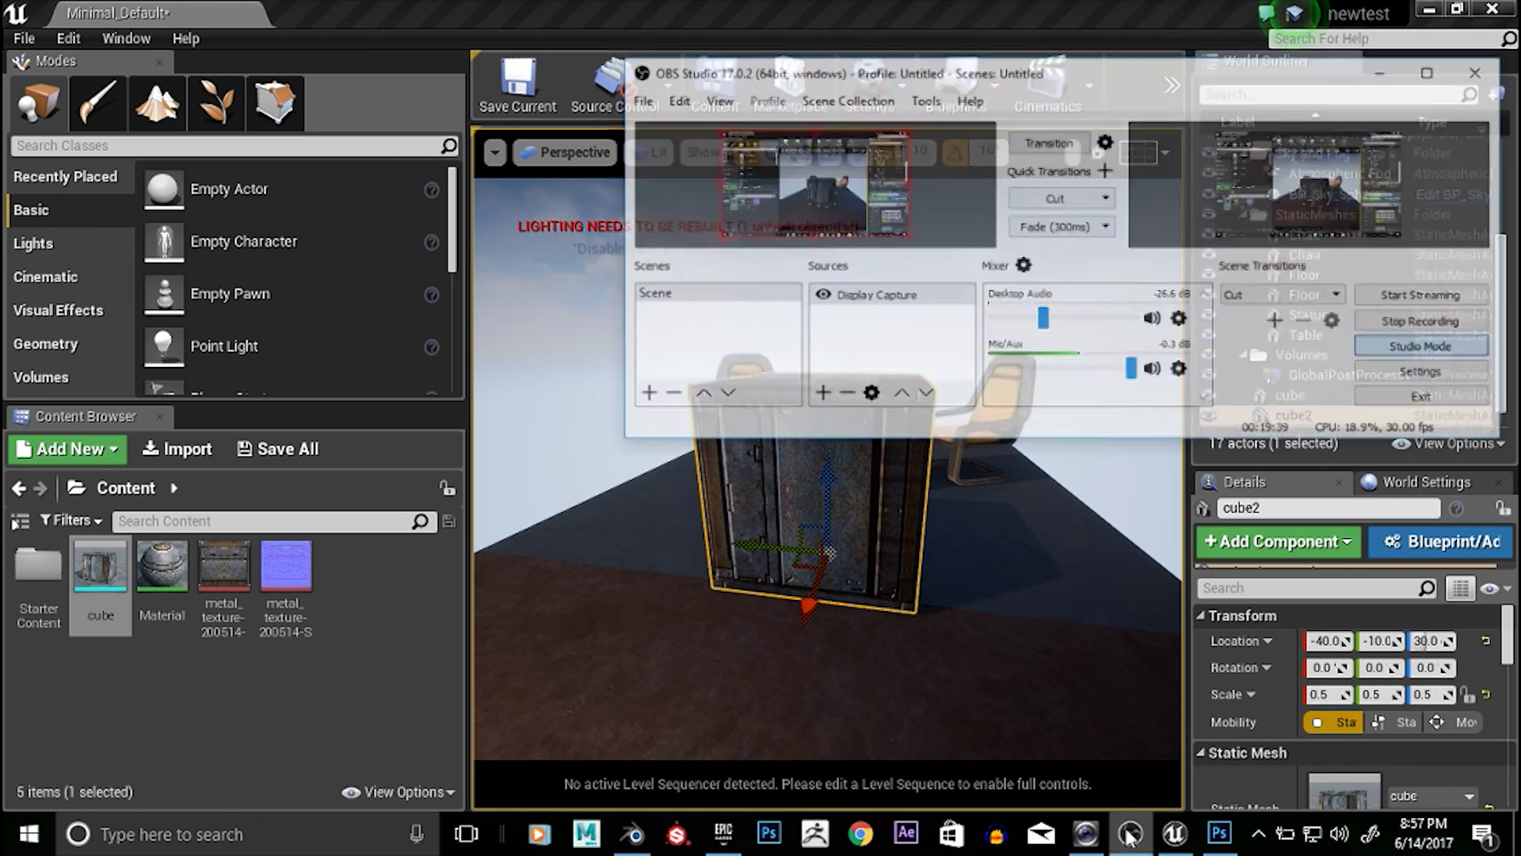